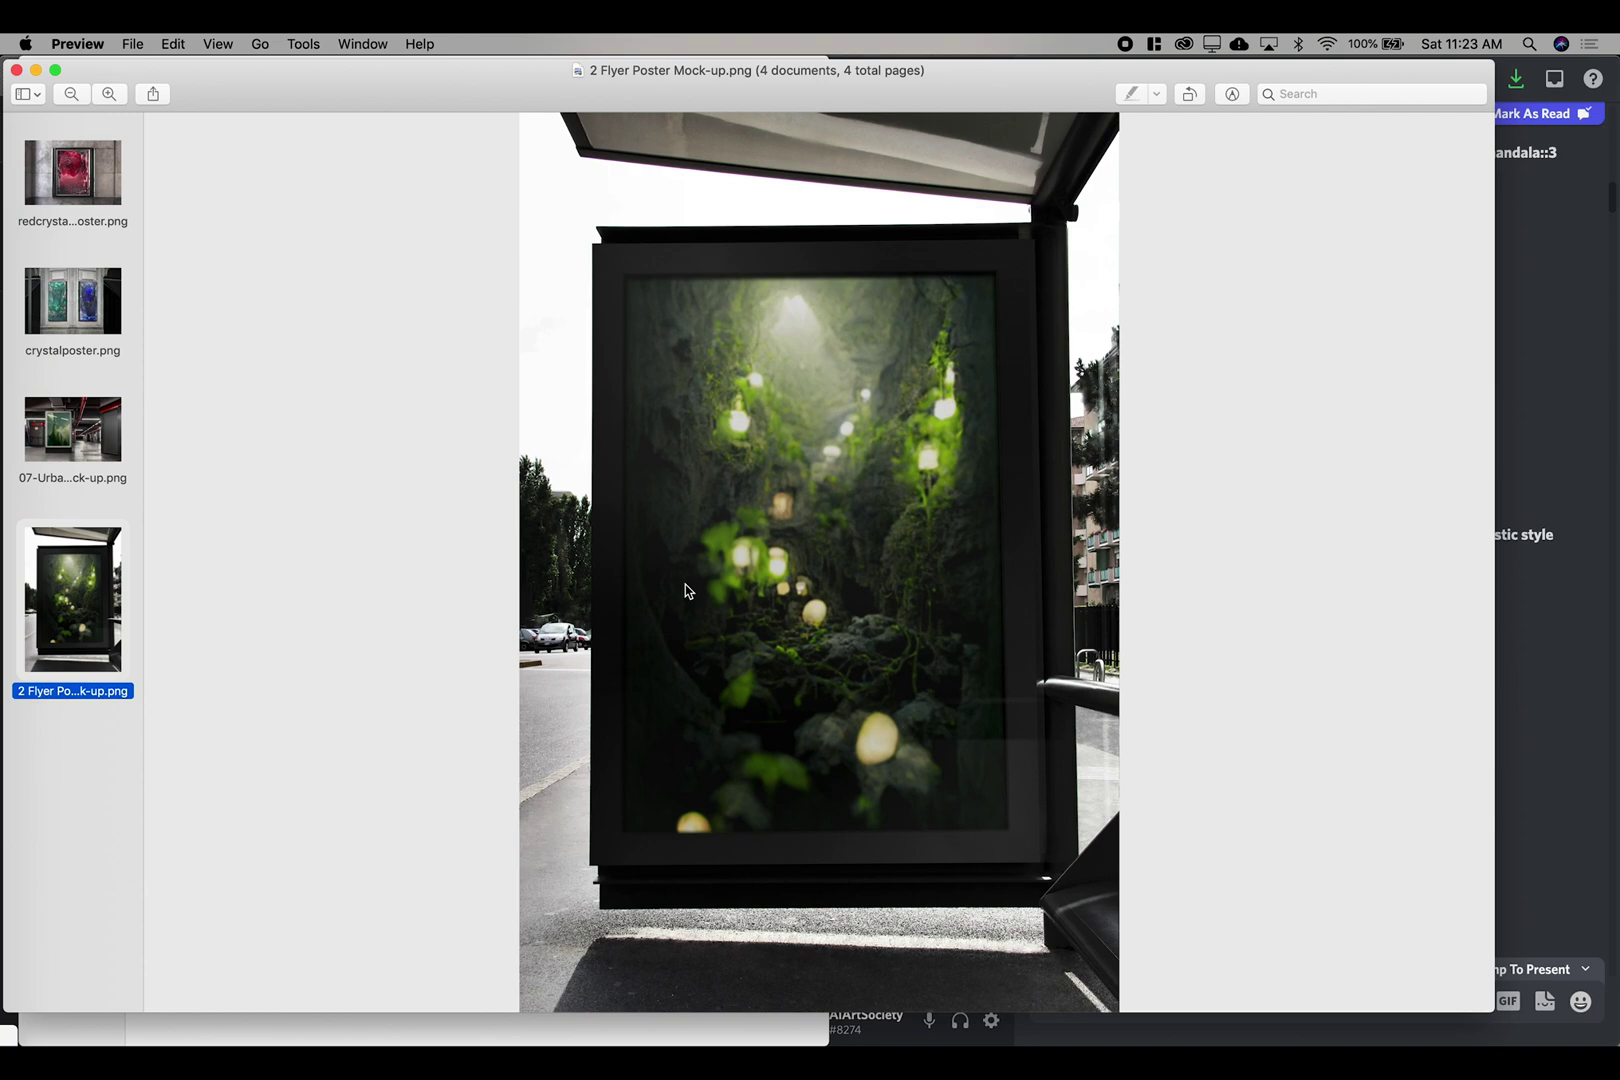
Step: Flip back through the subway flyer and crystal poster mock-ups, then close Preview and the ArtDisplay folder
key(Up)
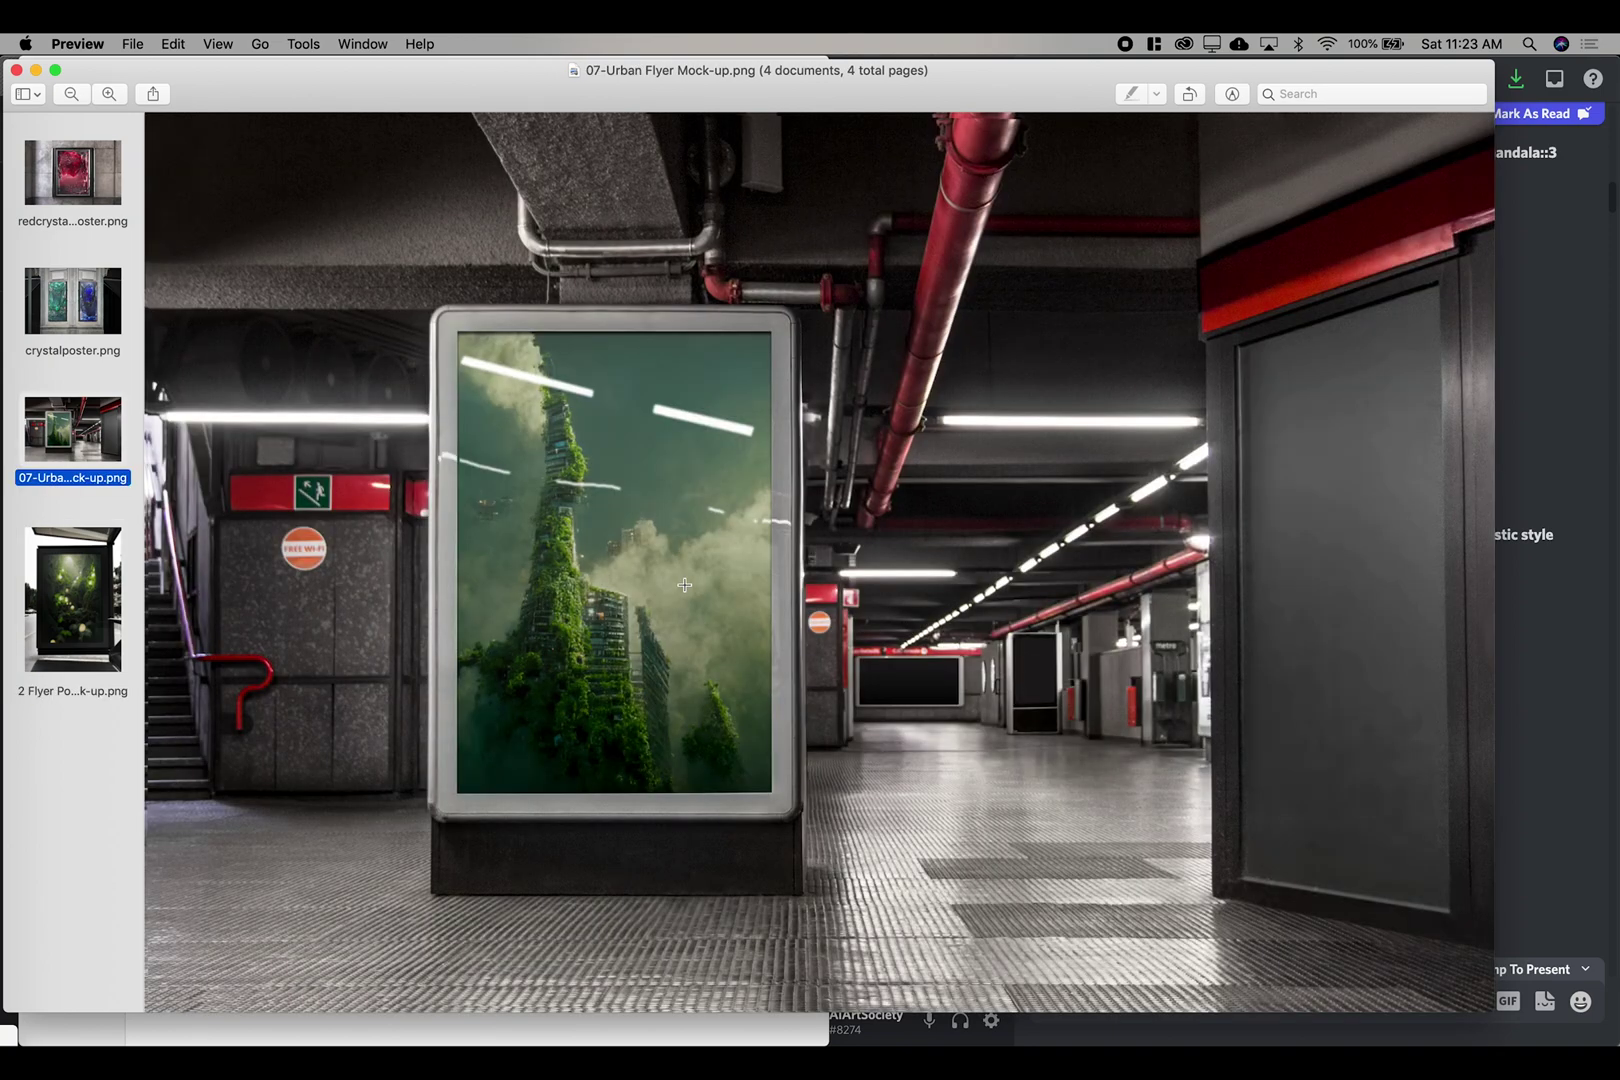
key(Up)
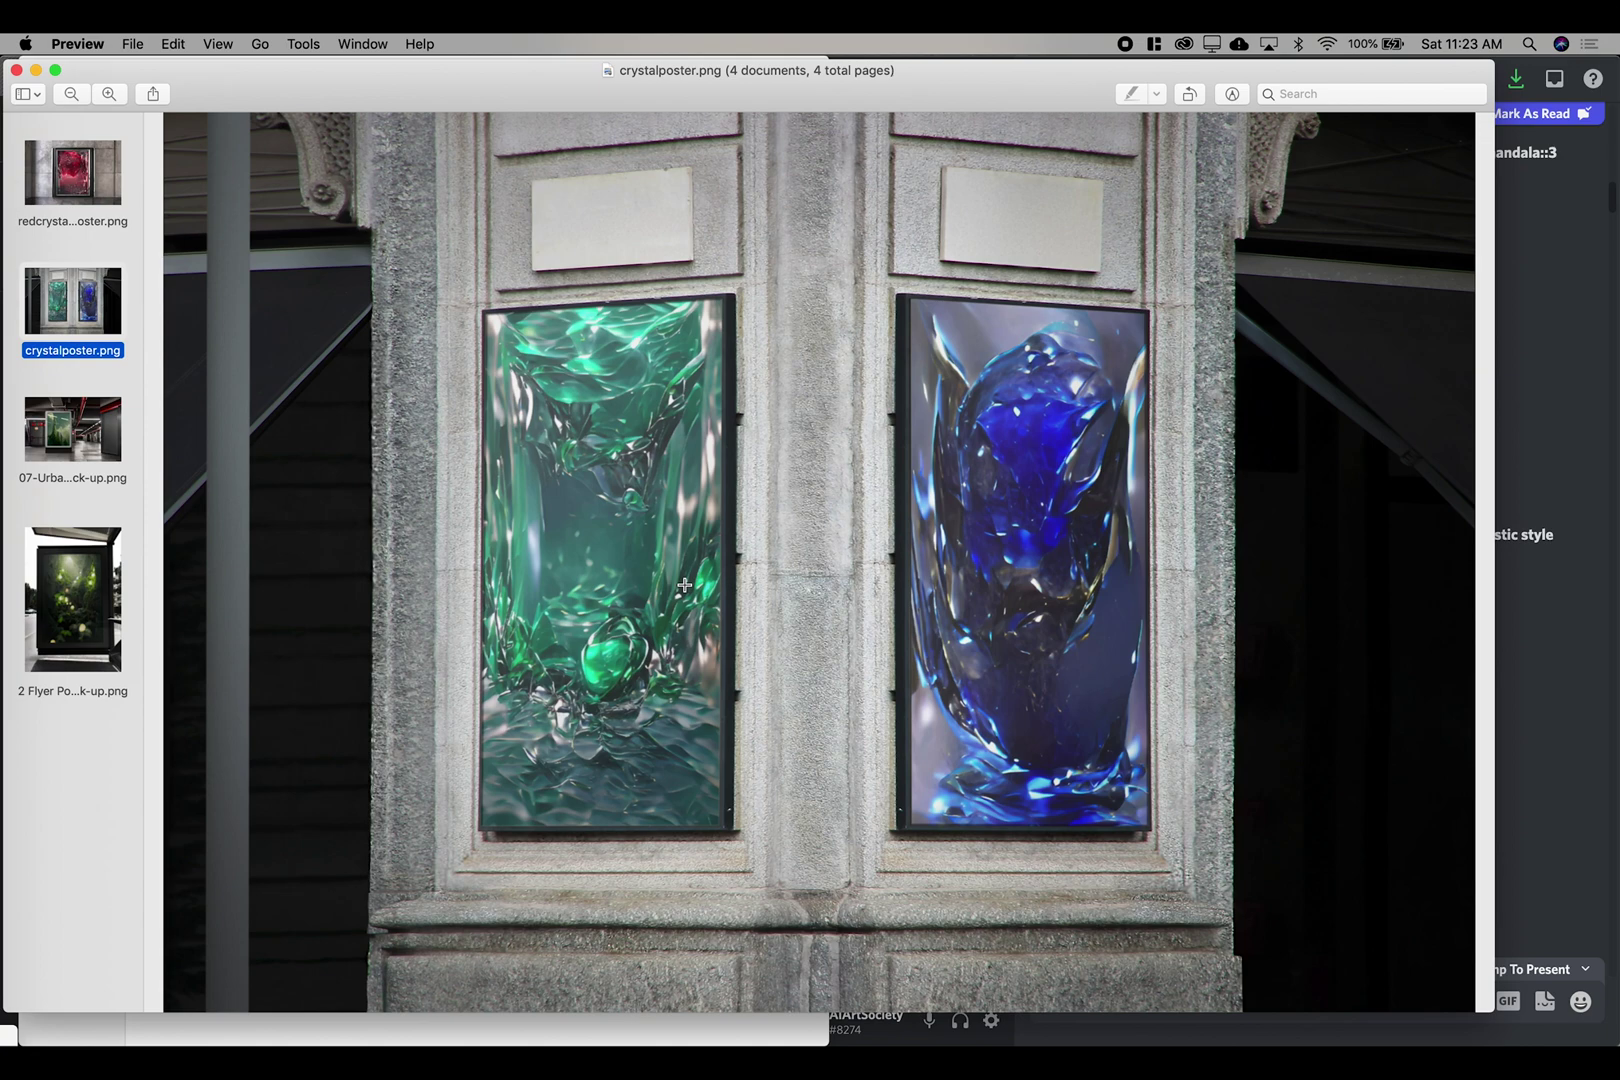
key(Up)
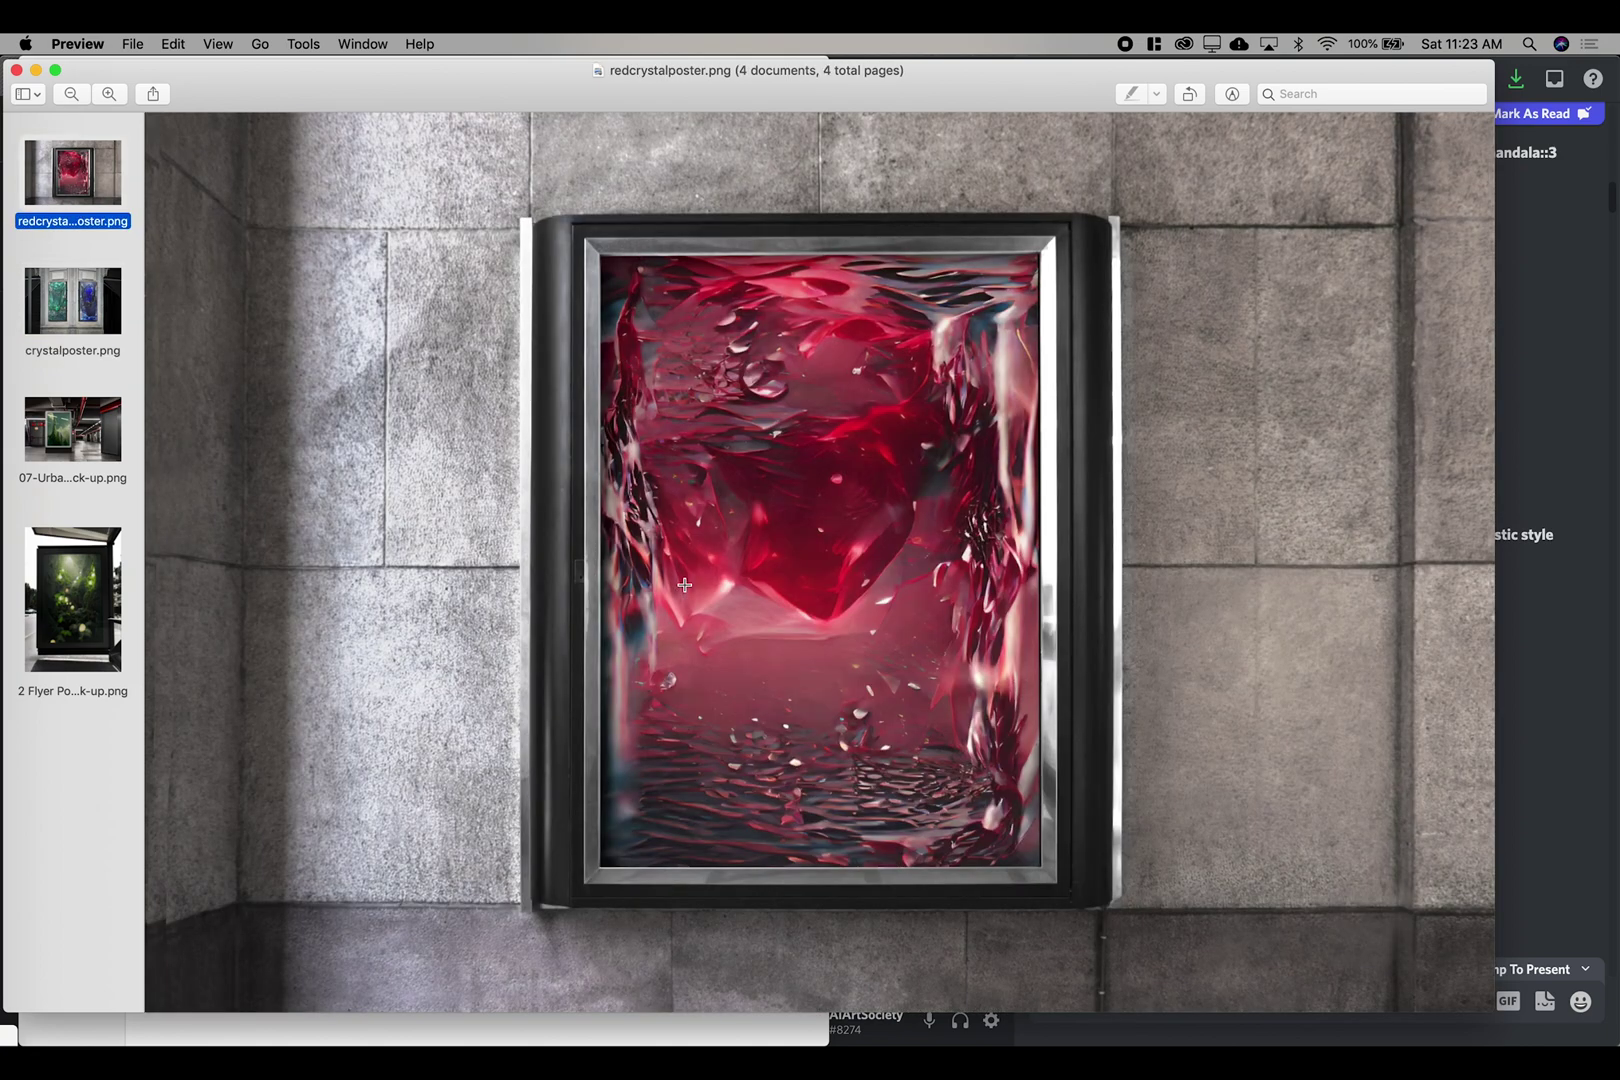
click(16, 69)
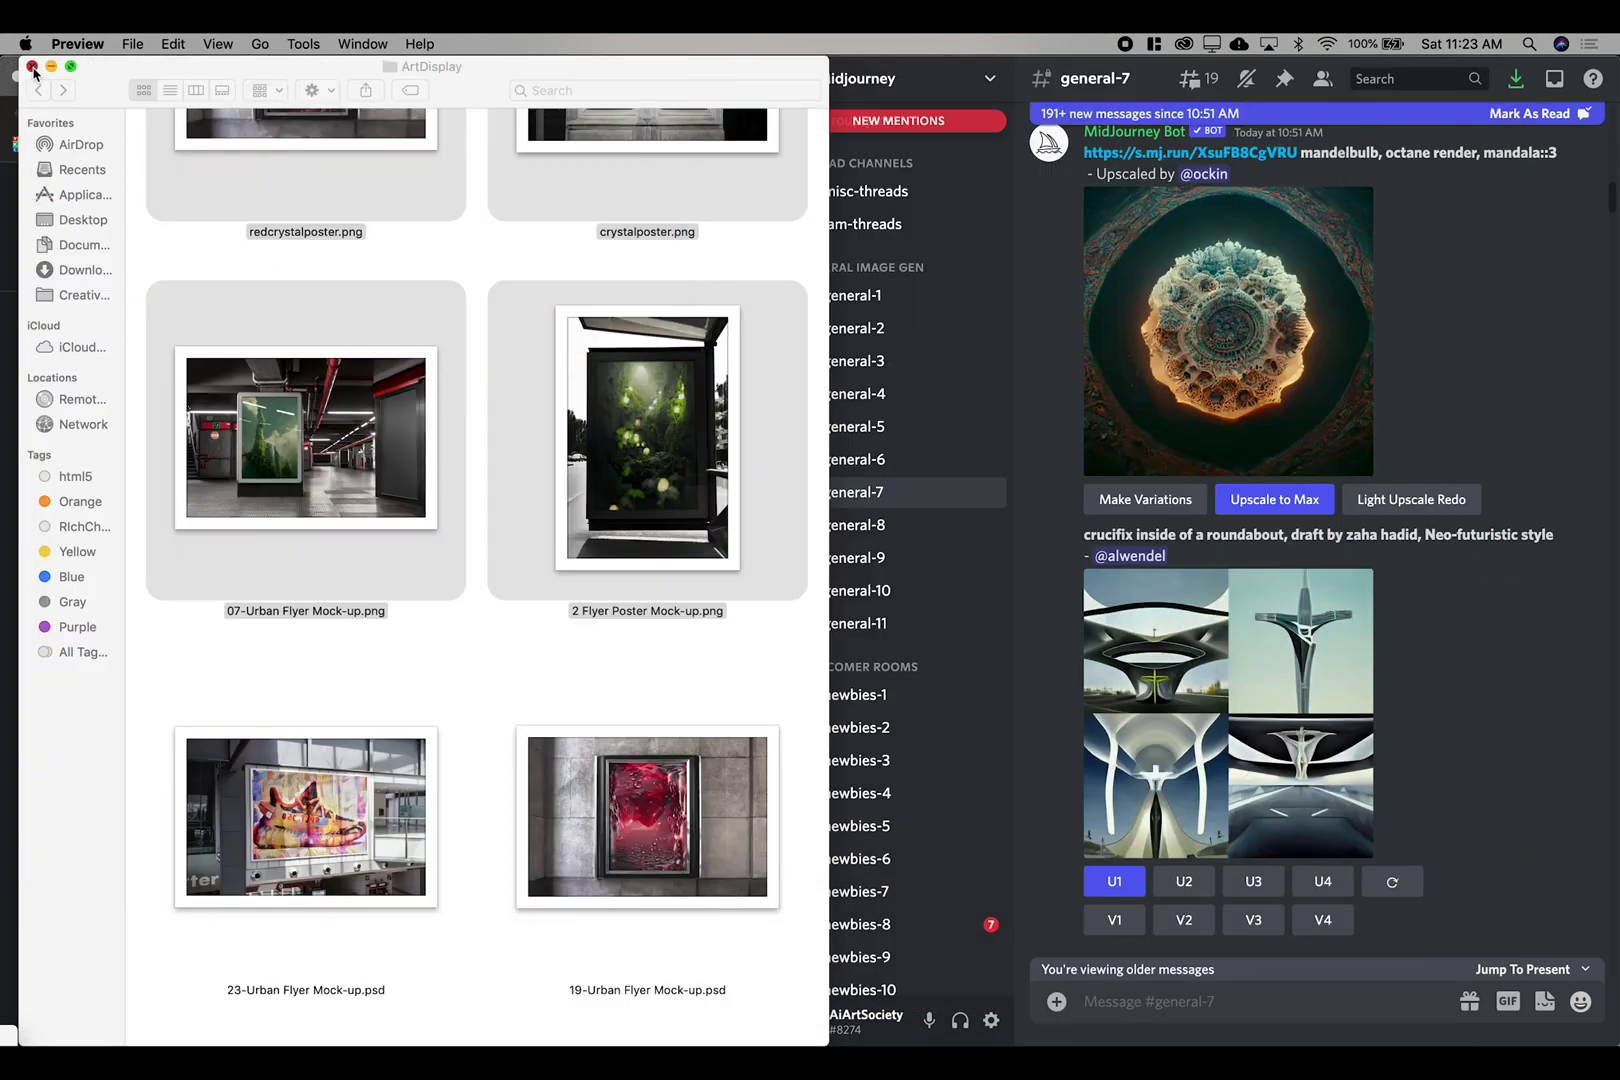
click(31, 66)
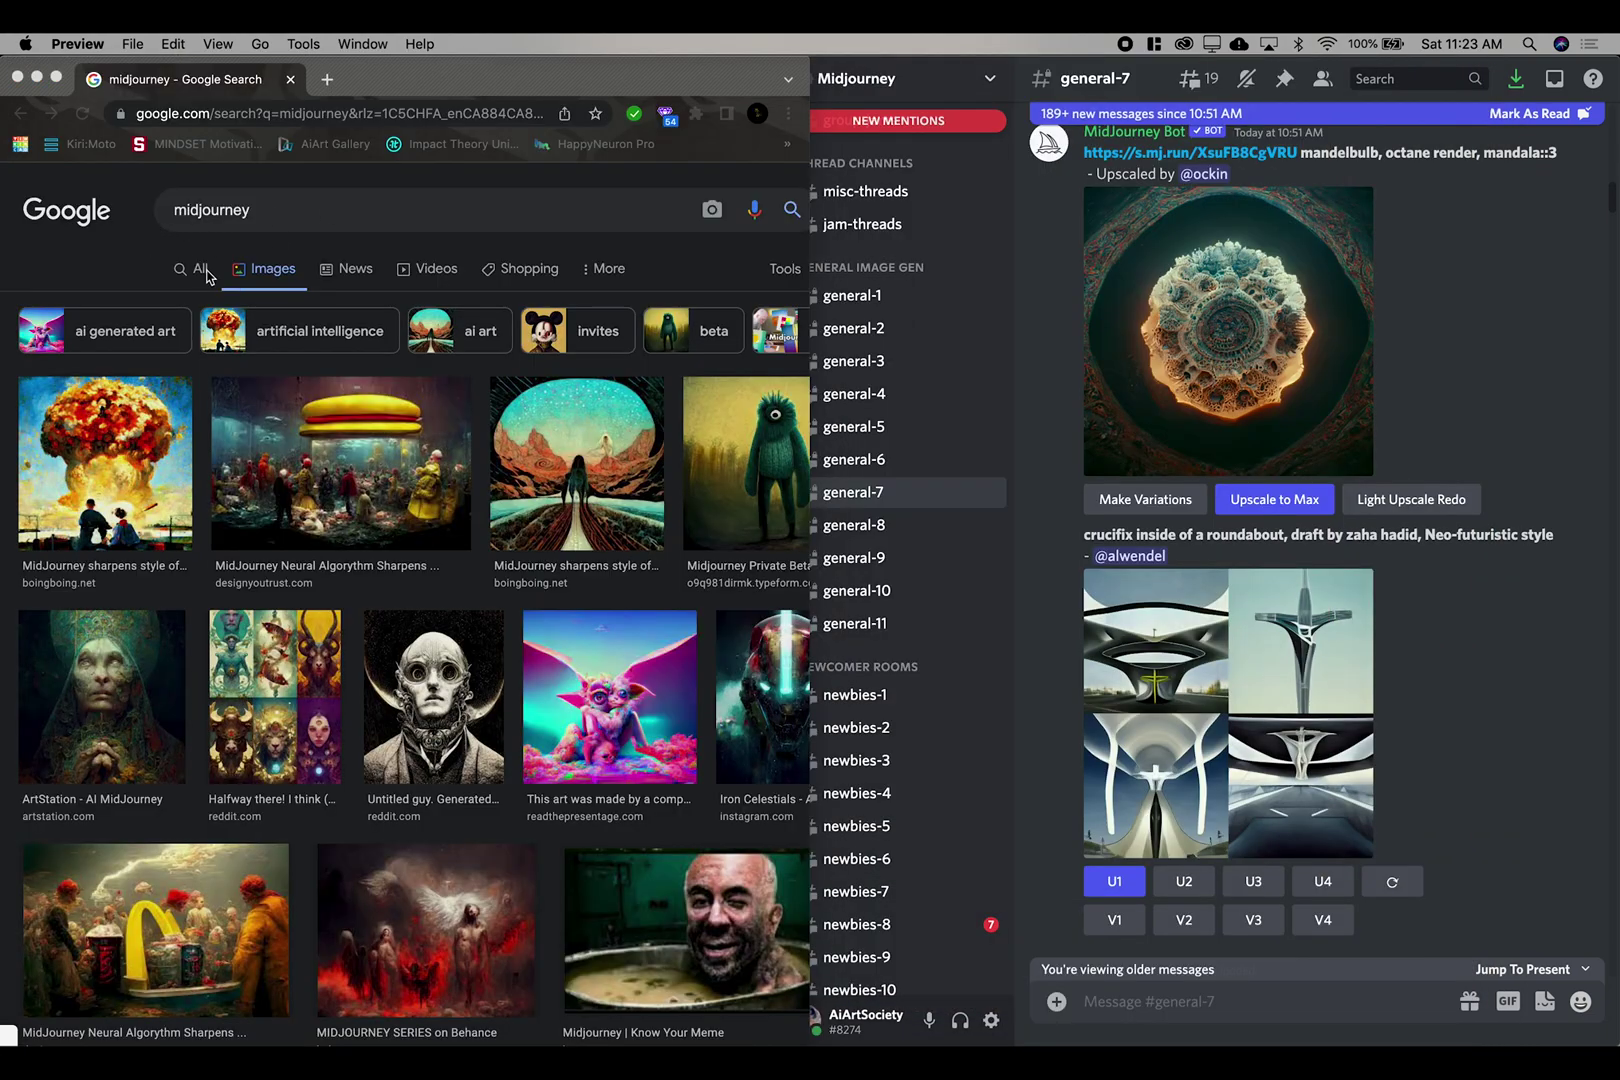
Step: Switch the 'midjourney' search to All results, open midjourney.com and start the beta application
click(247, 215)
click(268, 210)
click(115, 265)
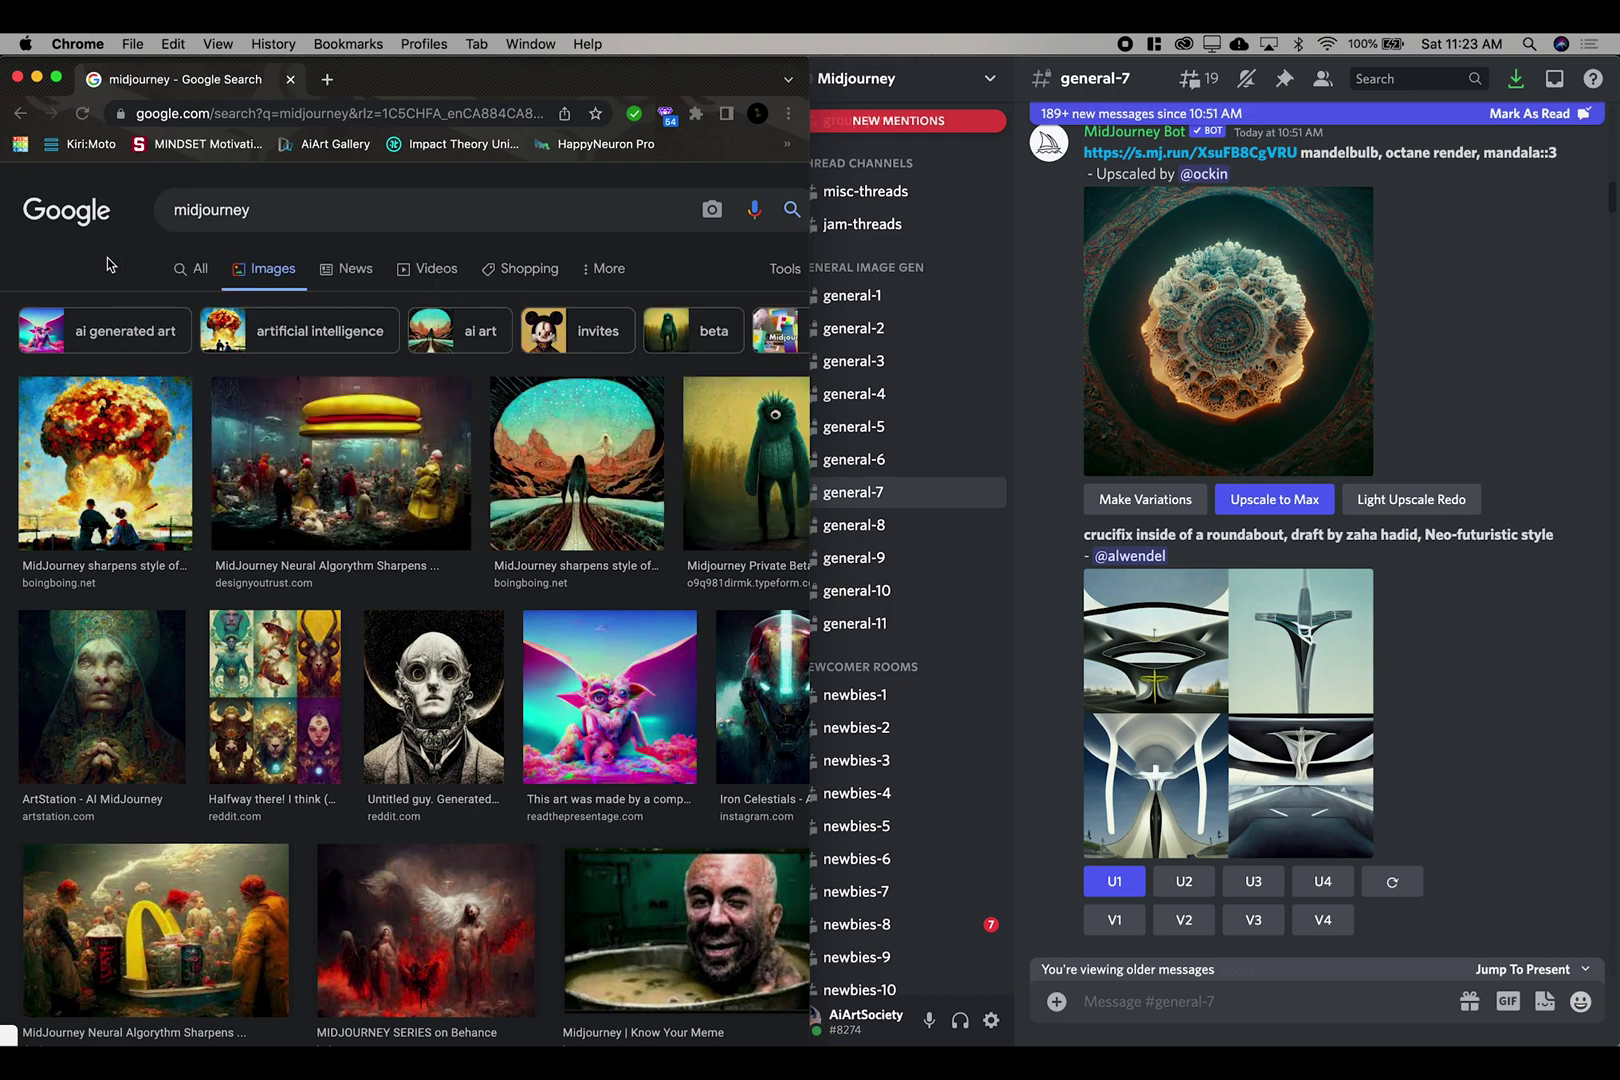
click(212, 272)
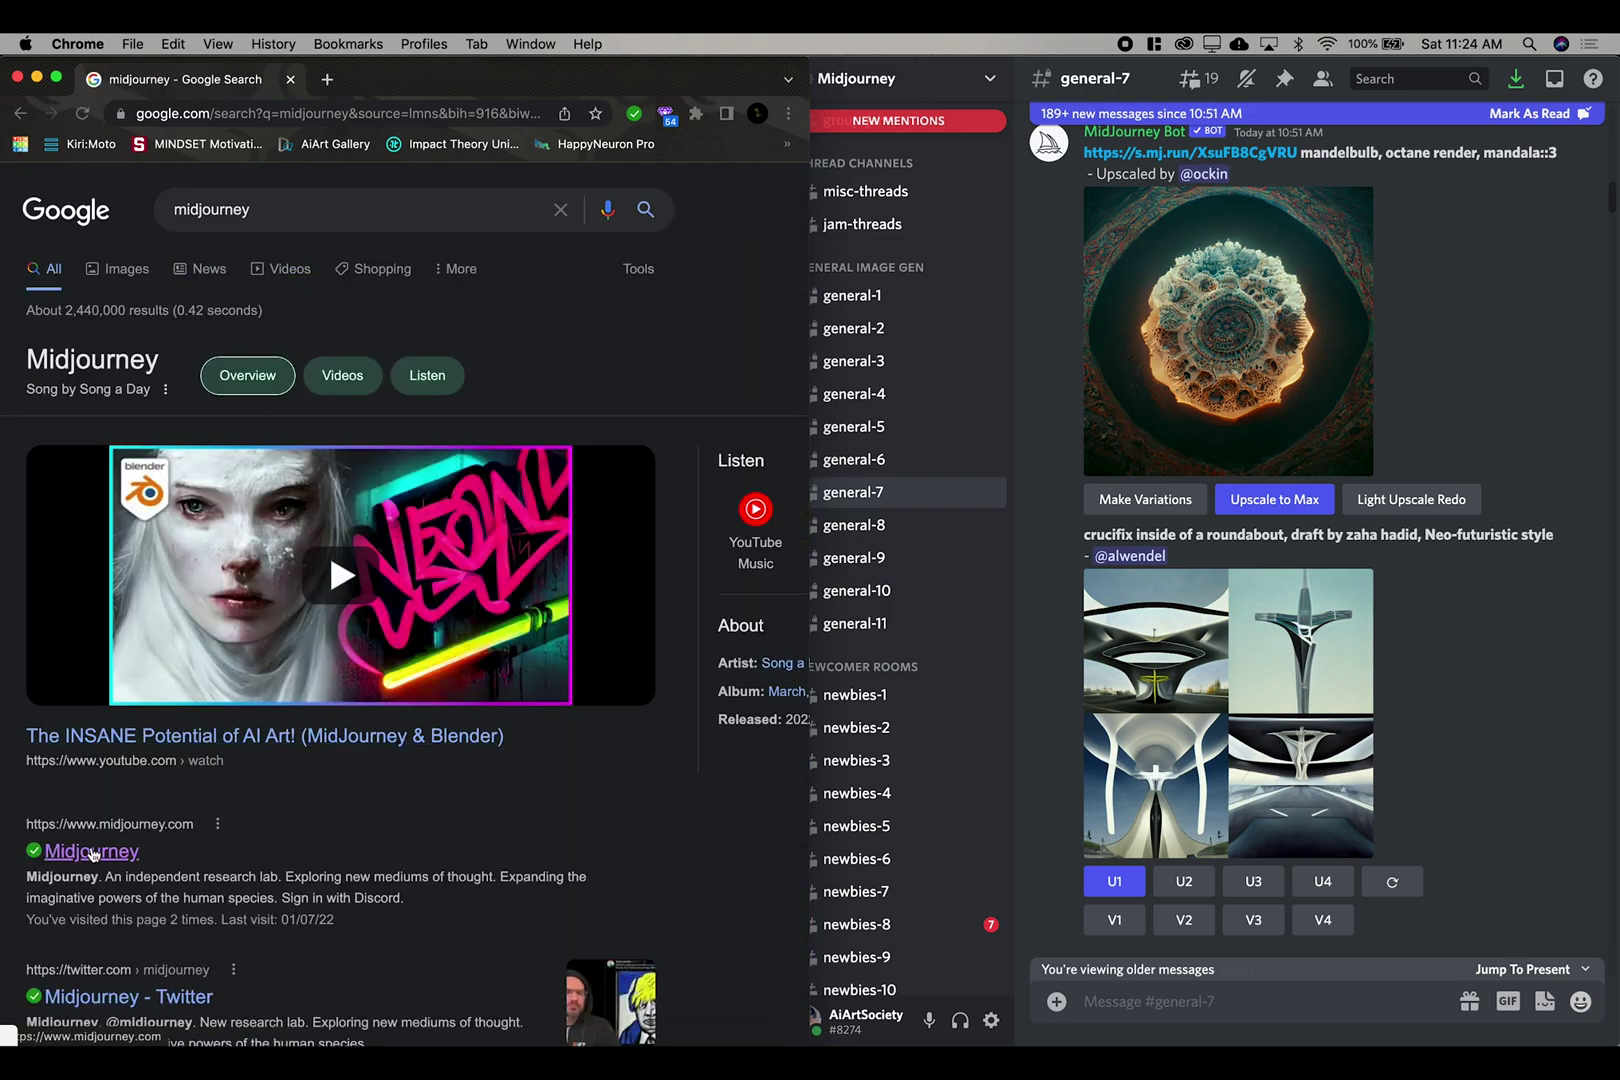
click(92, 852)
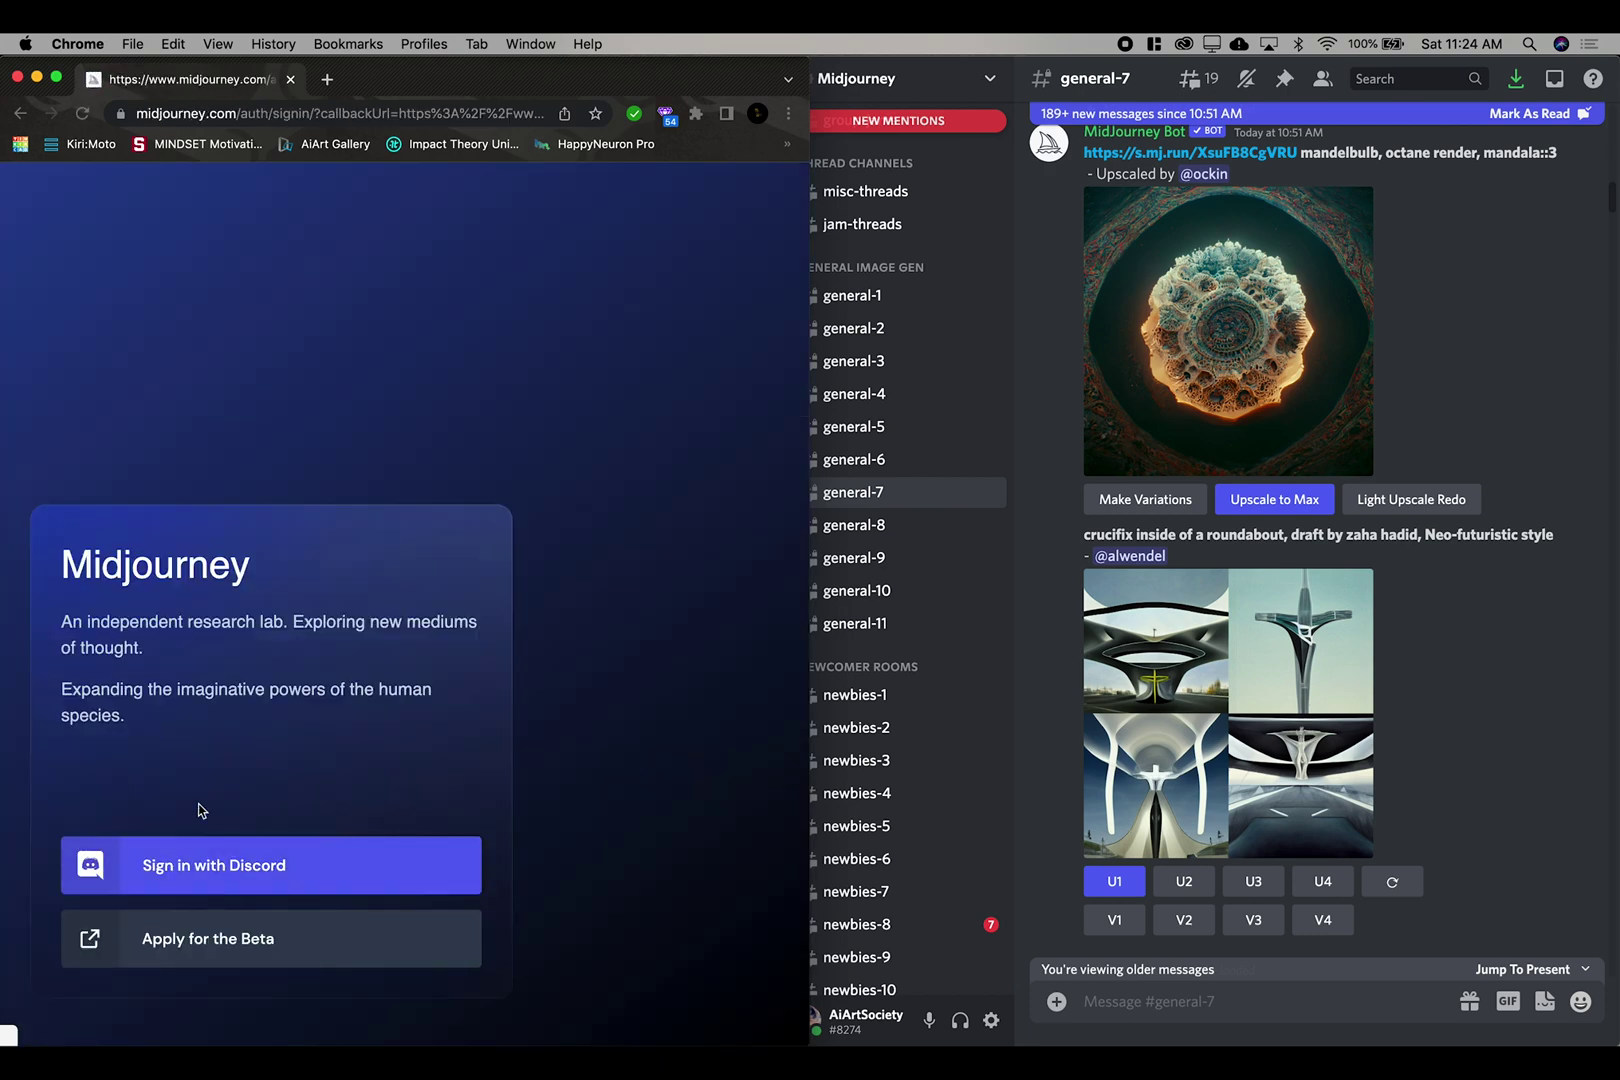
click(195, 939)
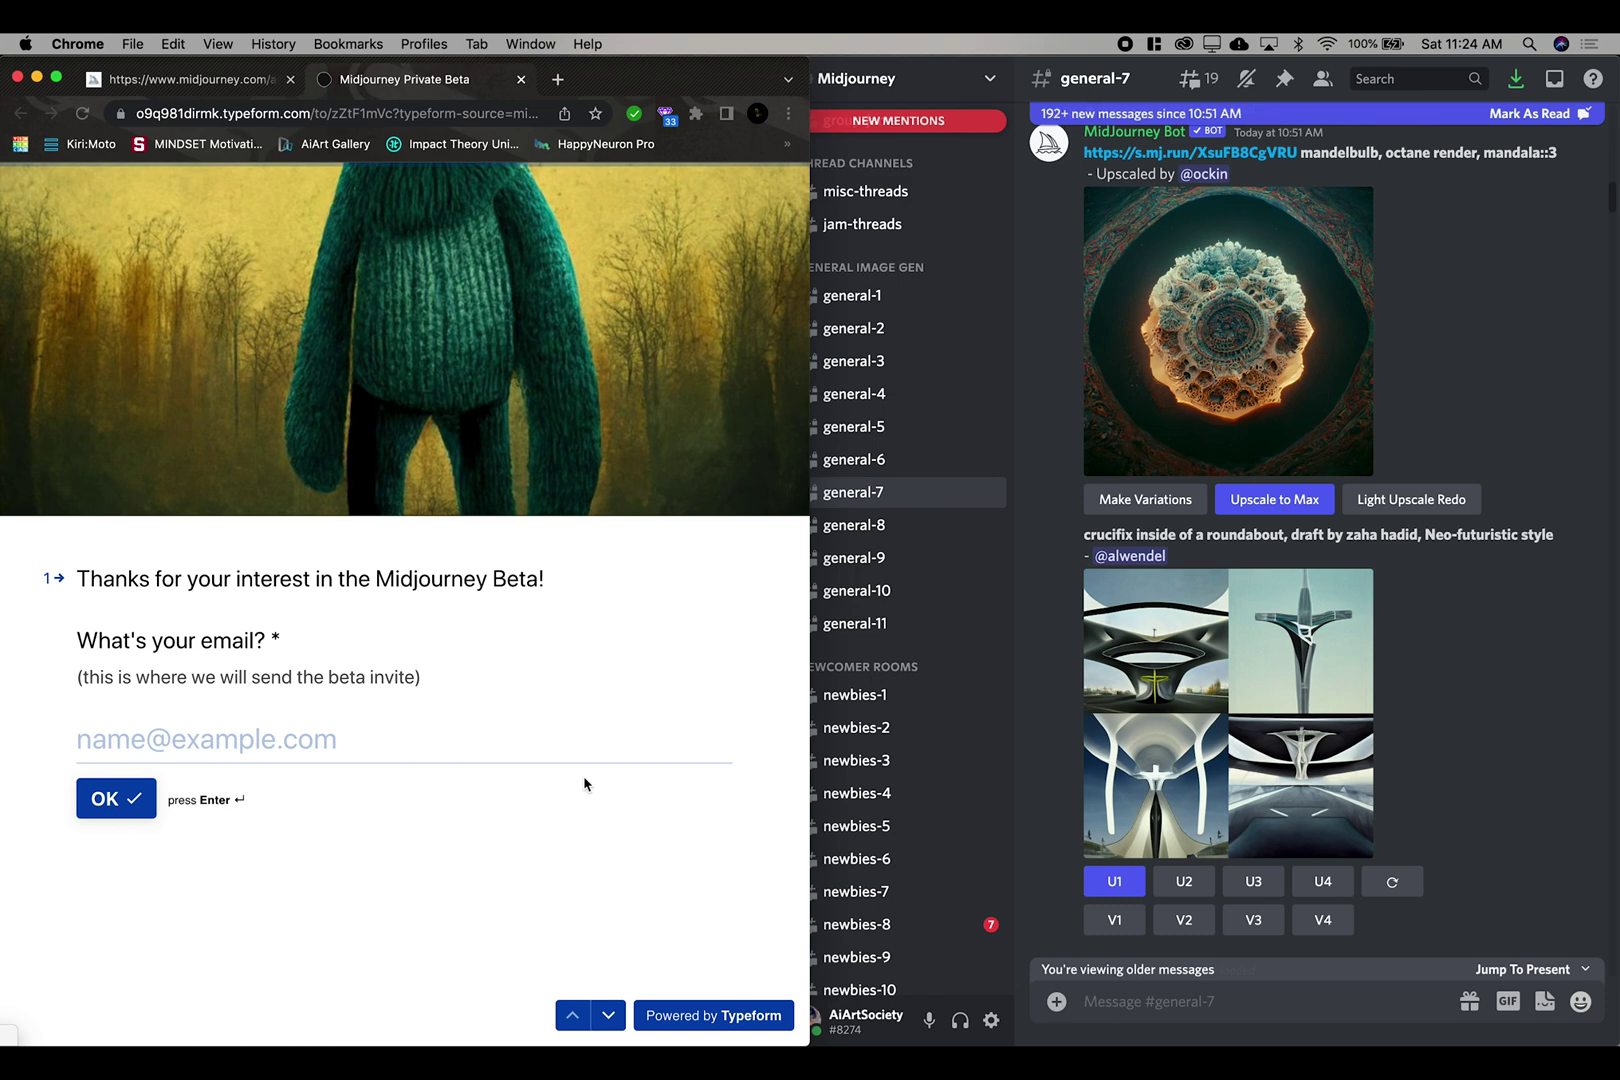
click(1485, 410)
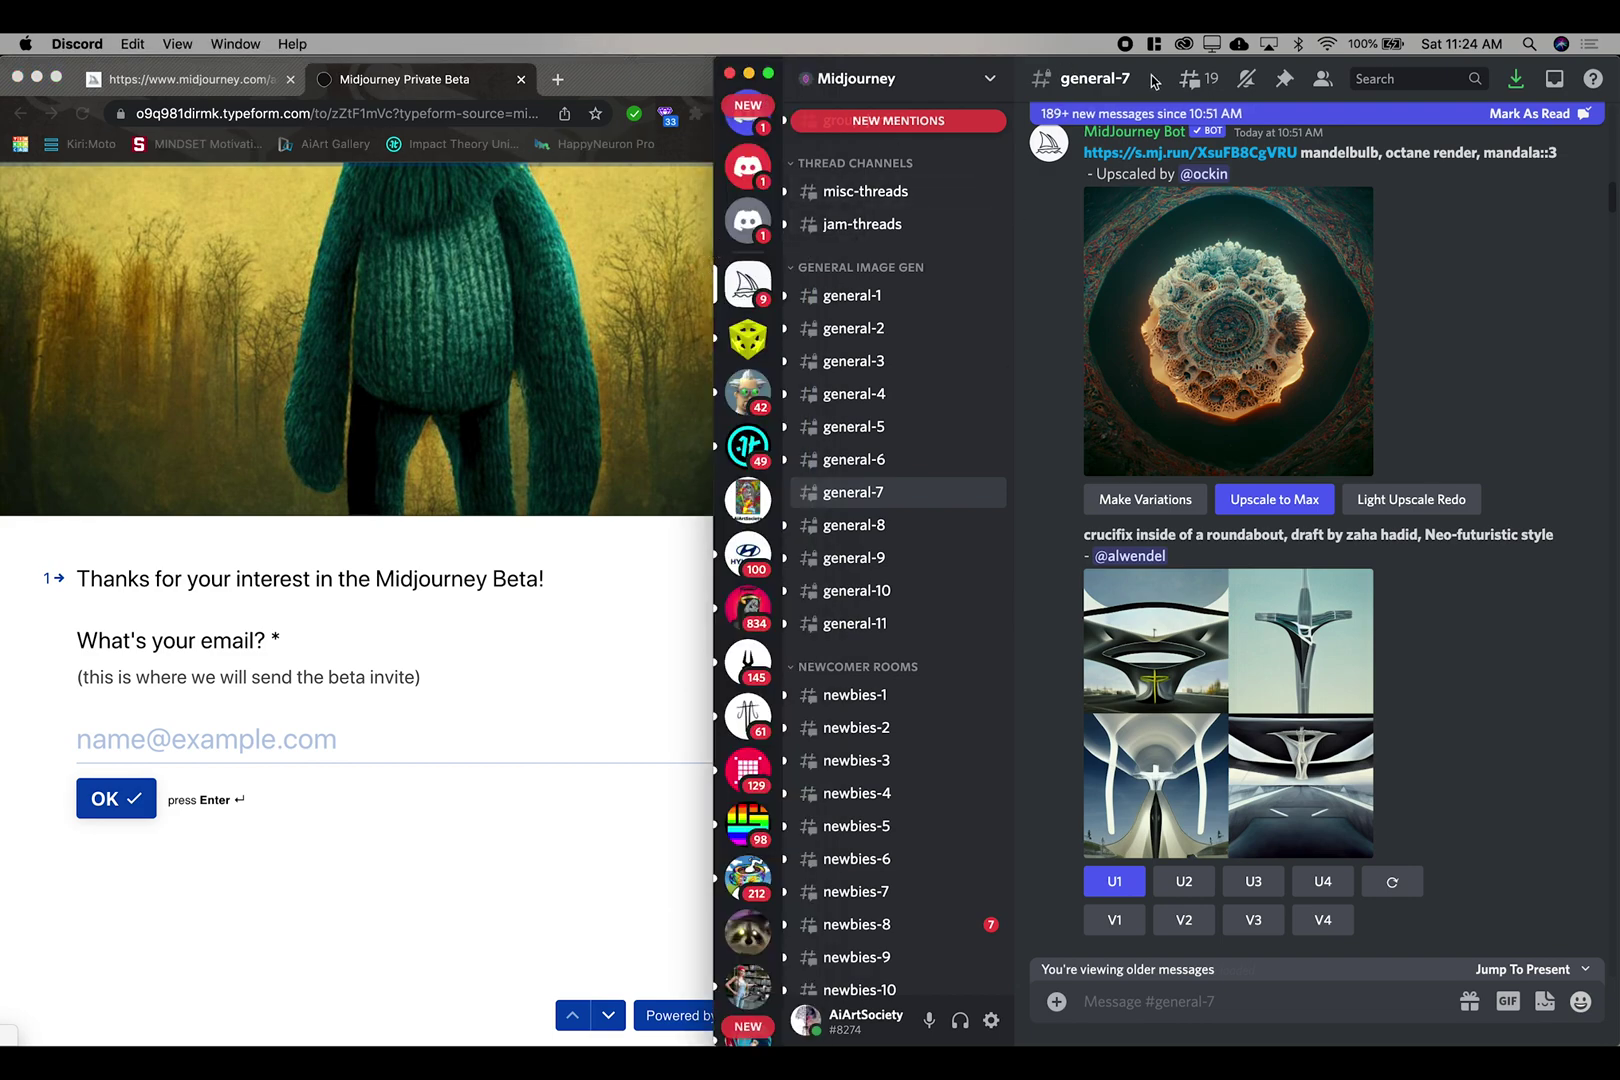
Step: Move the Discord window left, then highlight and deselect the mandelbulb, octane render prompt text
drag(1152, 78, 884, 44)
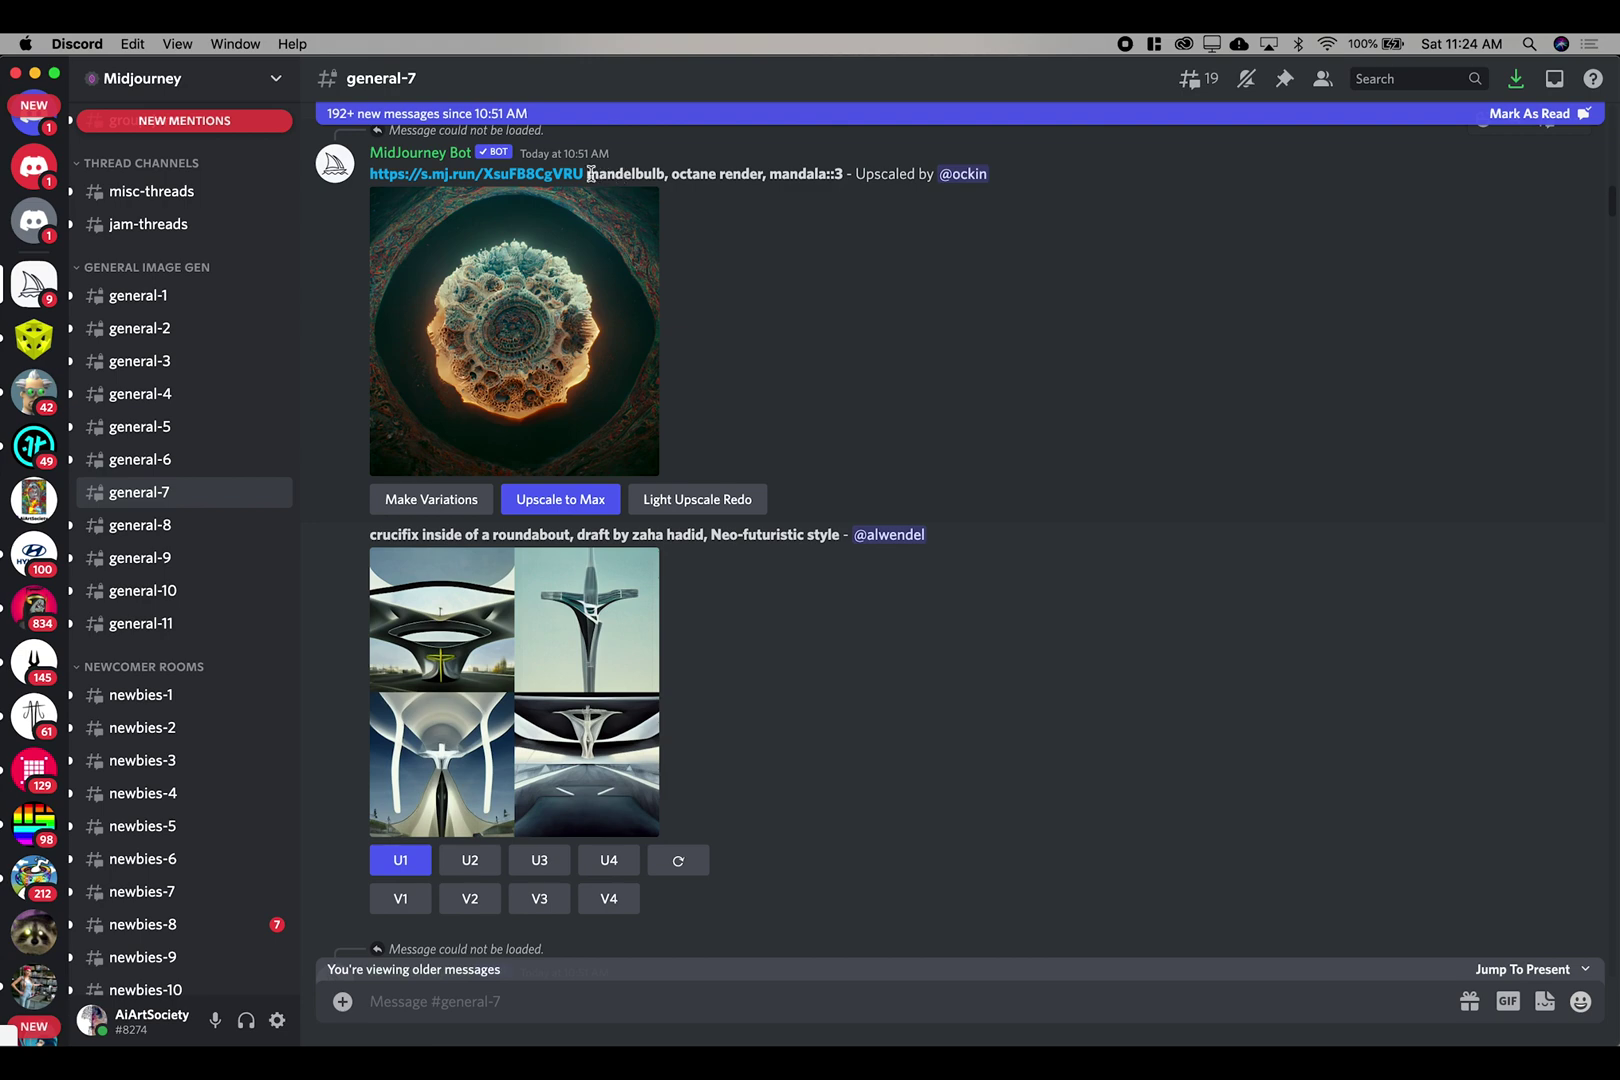
drag(591, 174, 763, 174)
click(762, 275)
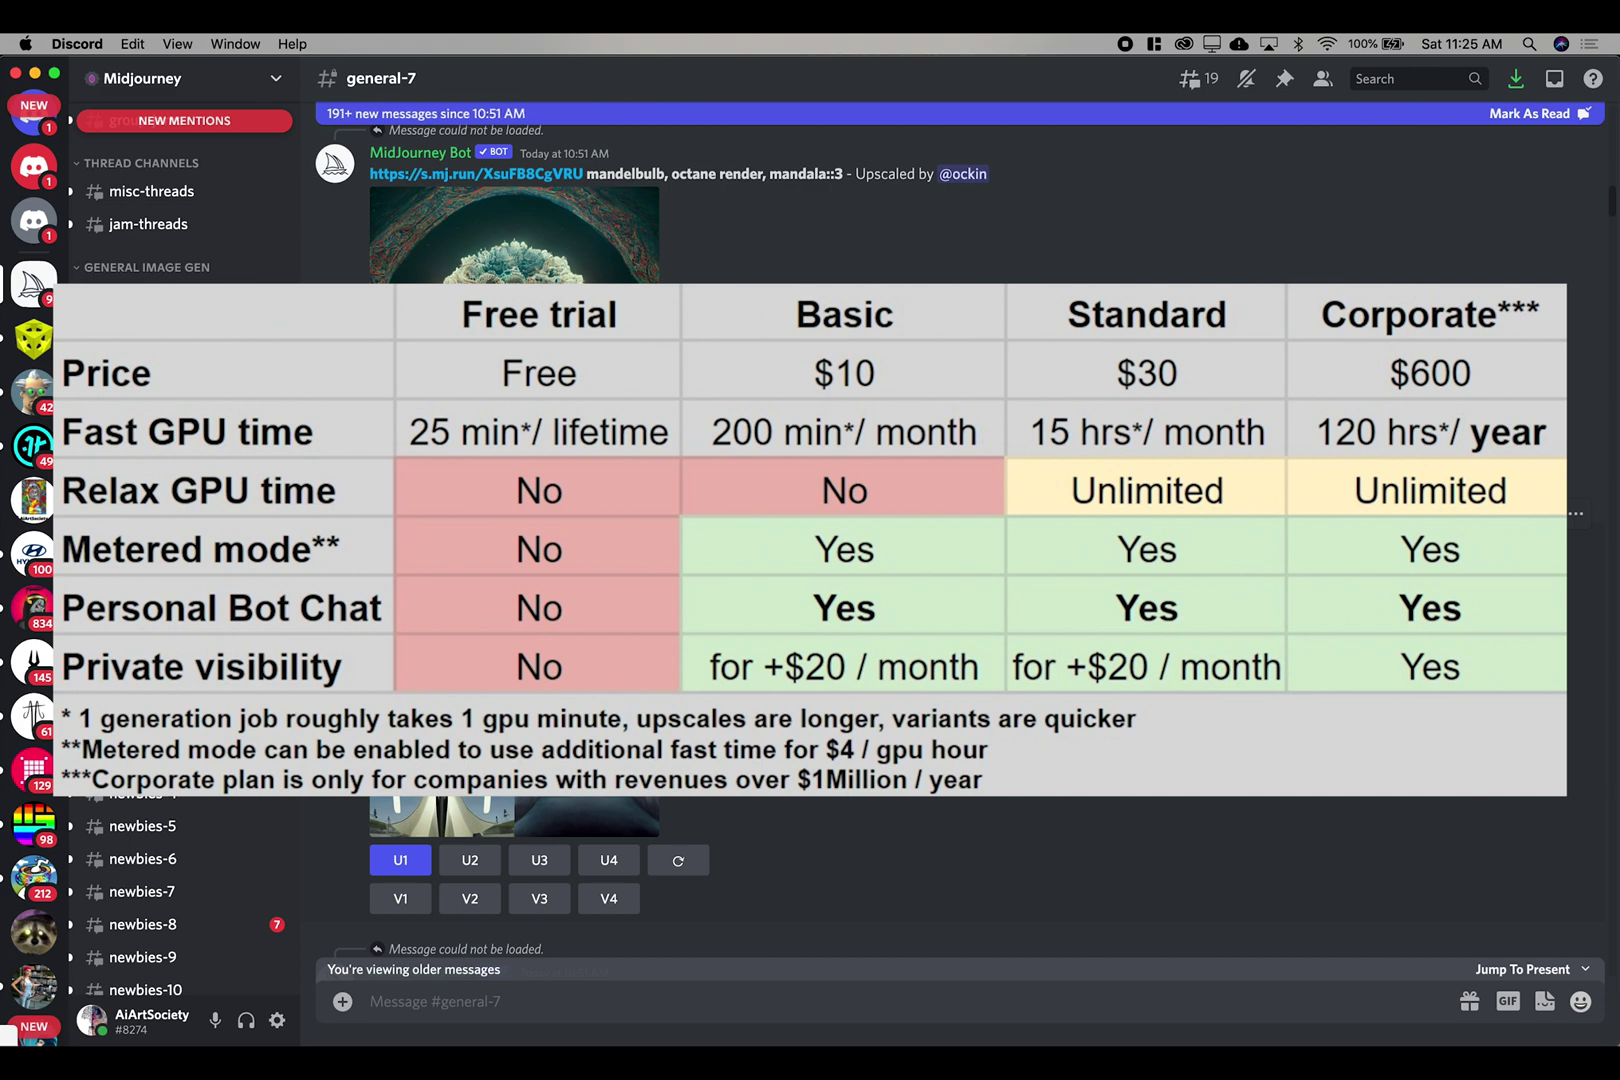
Step: Scroll the Discord channel sidebar up toward the top
scroll(180, 540, up, 15)
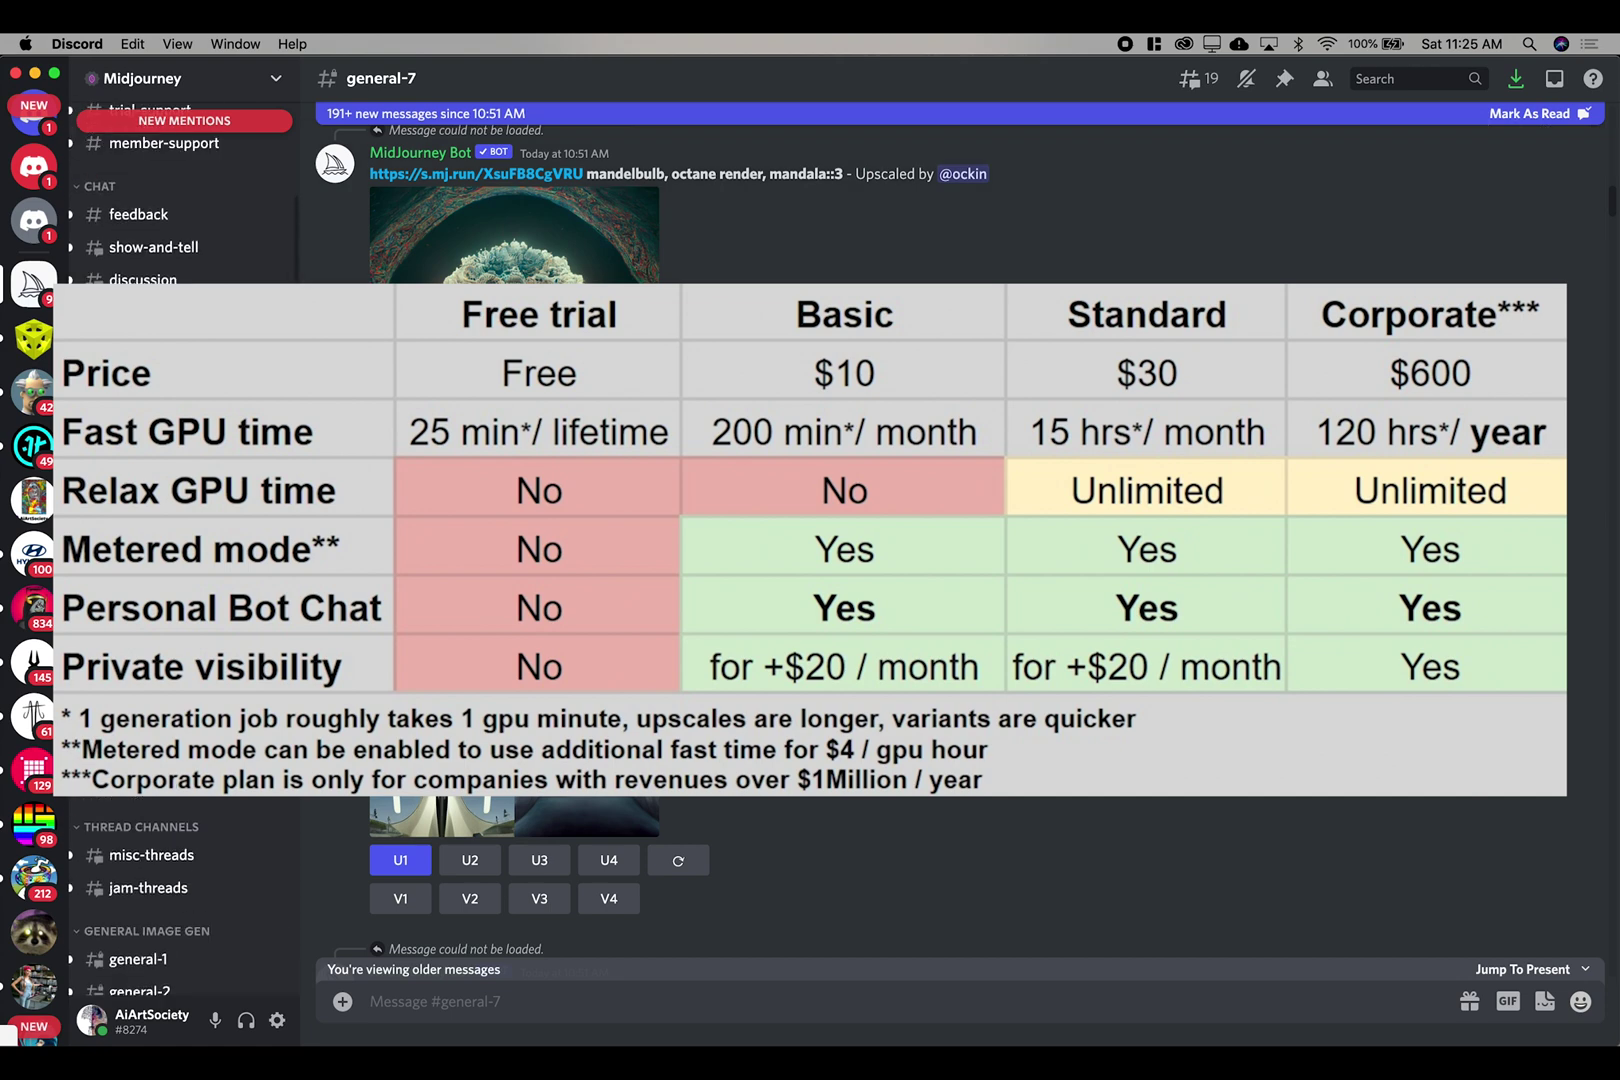
scroll(208, 233, up, 3)
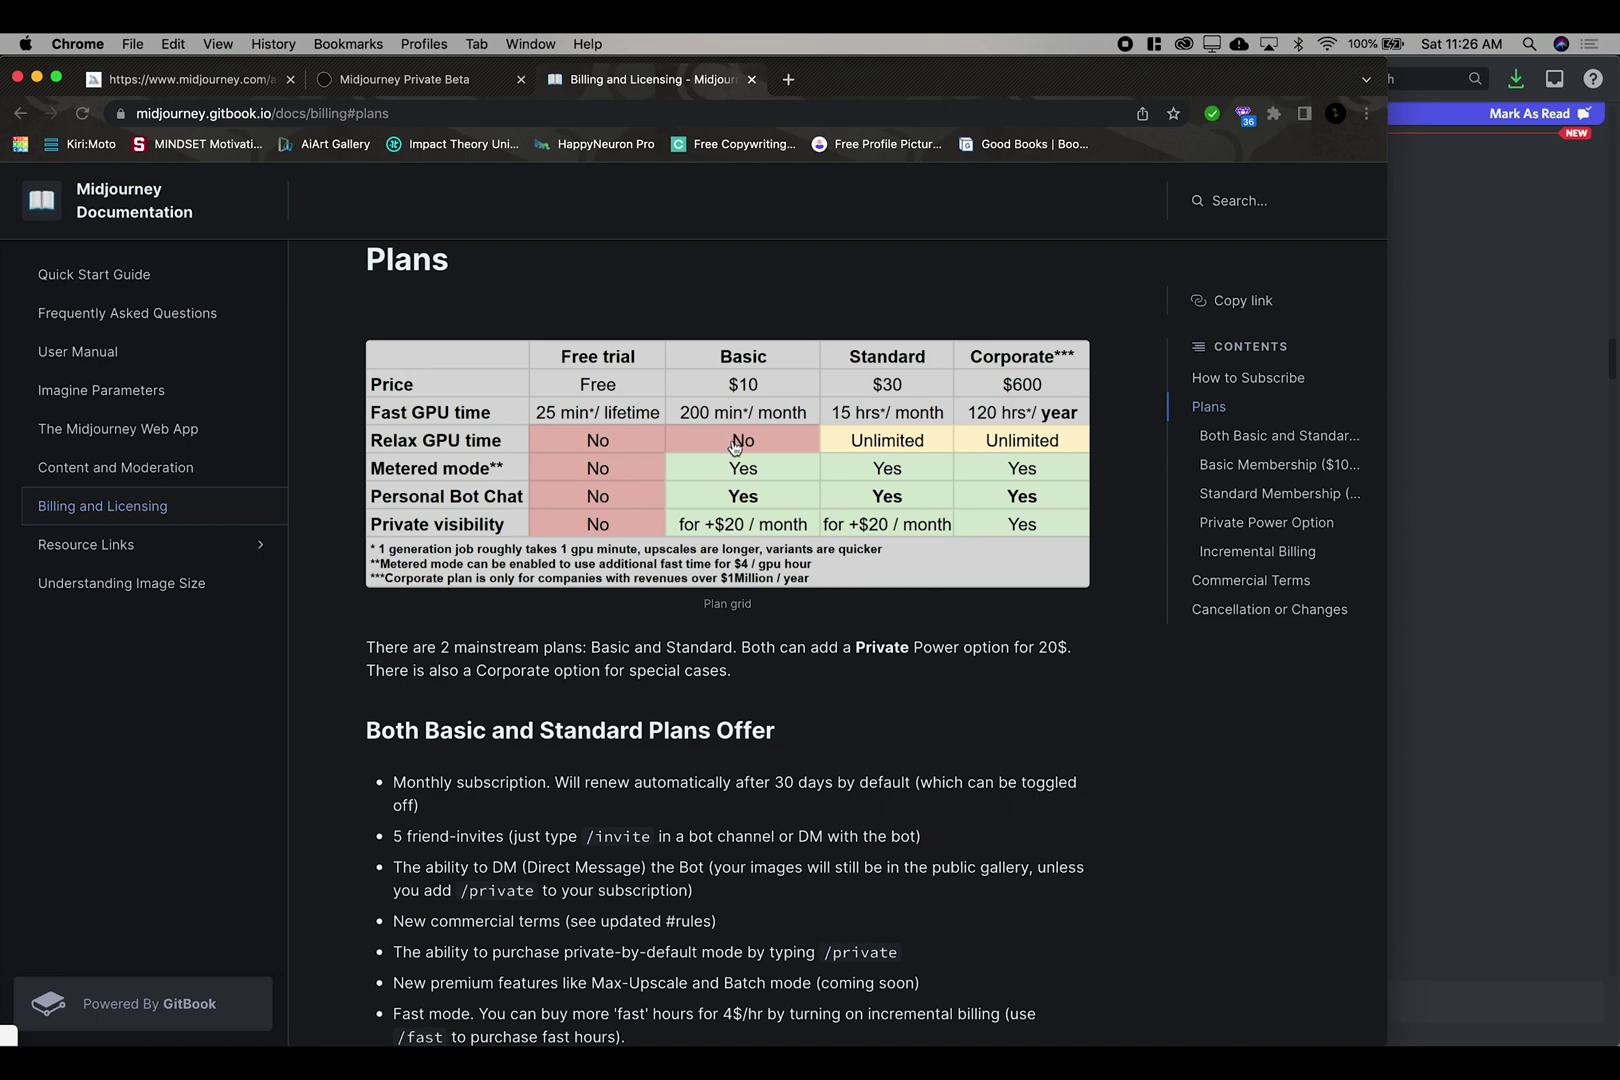
Step: Enlarge the Plans grid image on the Billing and Licensing page
click(758, 457)
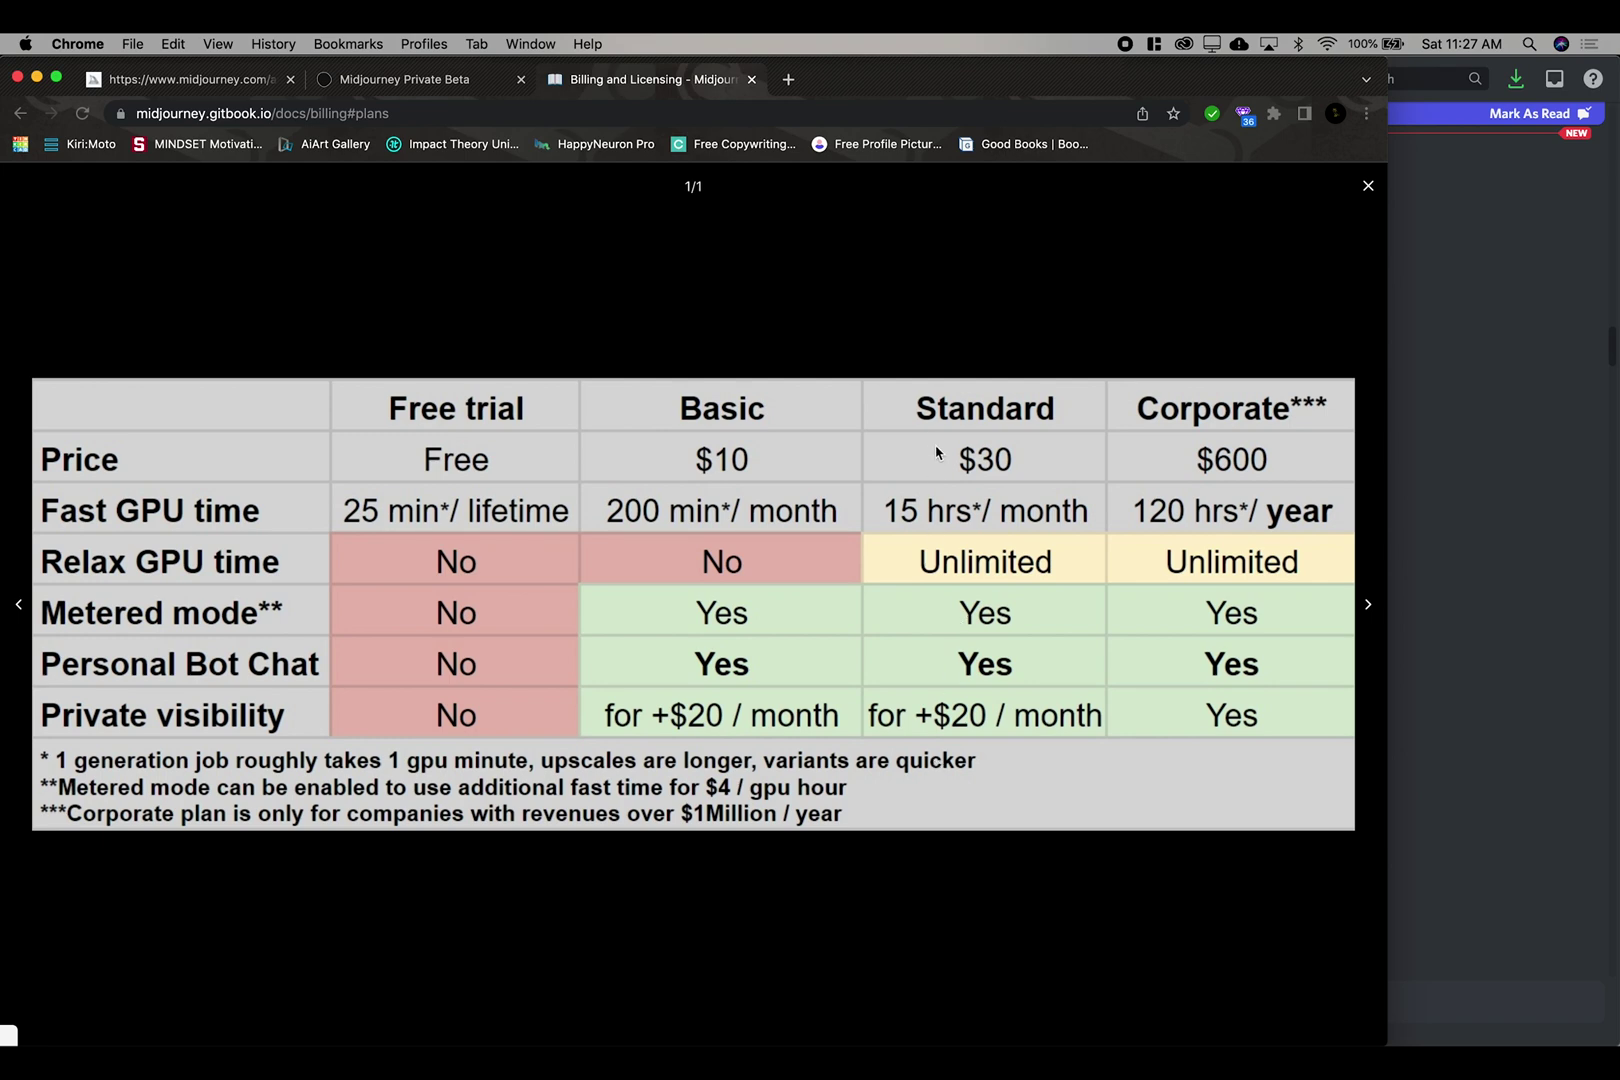
Step: Switch back to Discord and browse the newbies-1 channel
key(super+Tab)
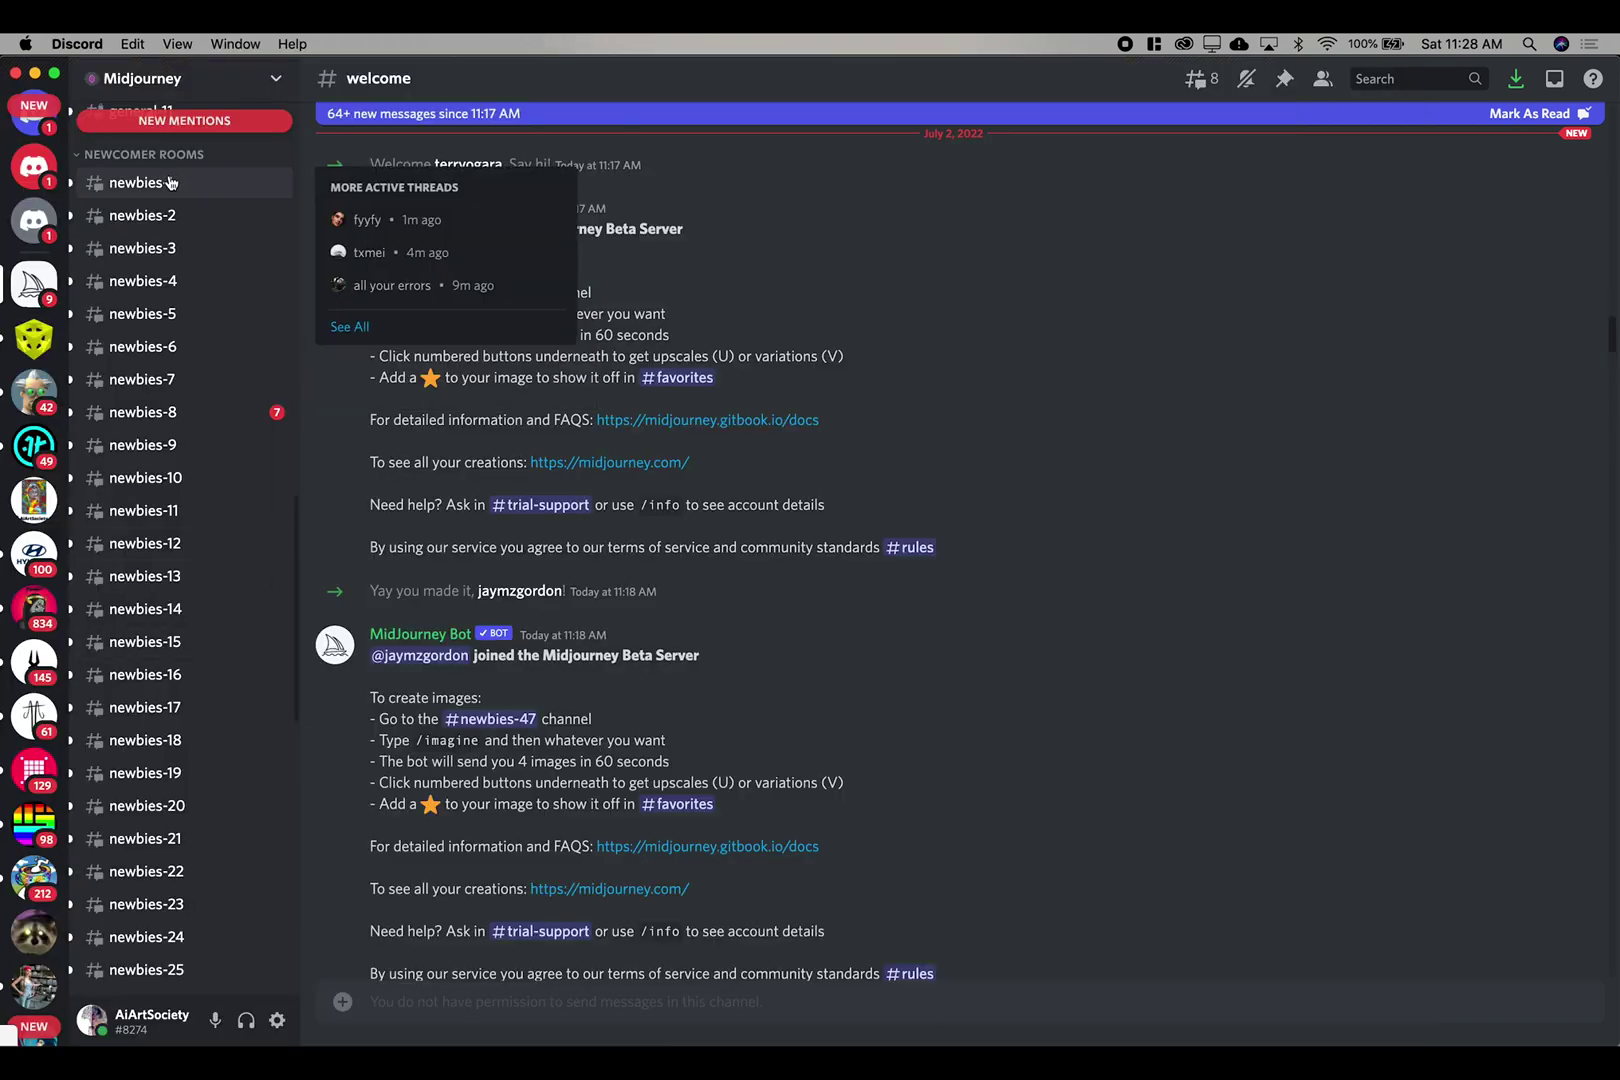
click(166, 182)
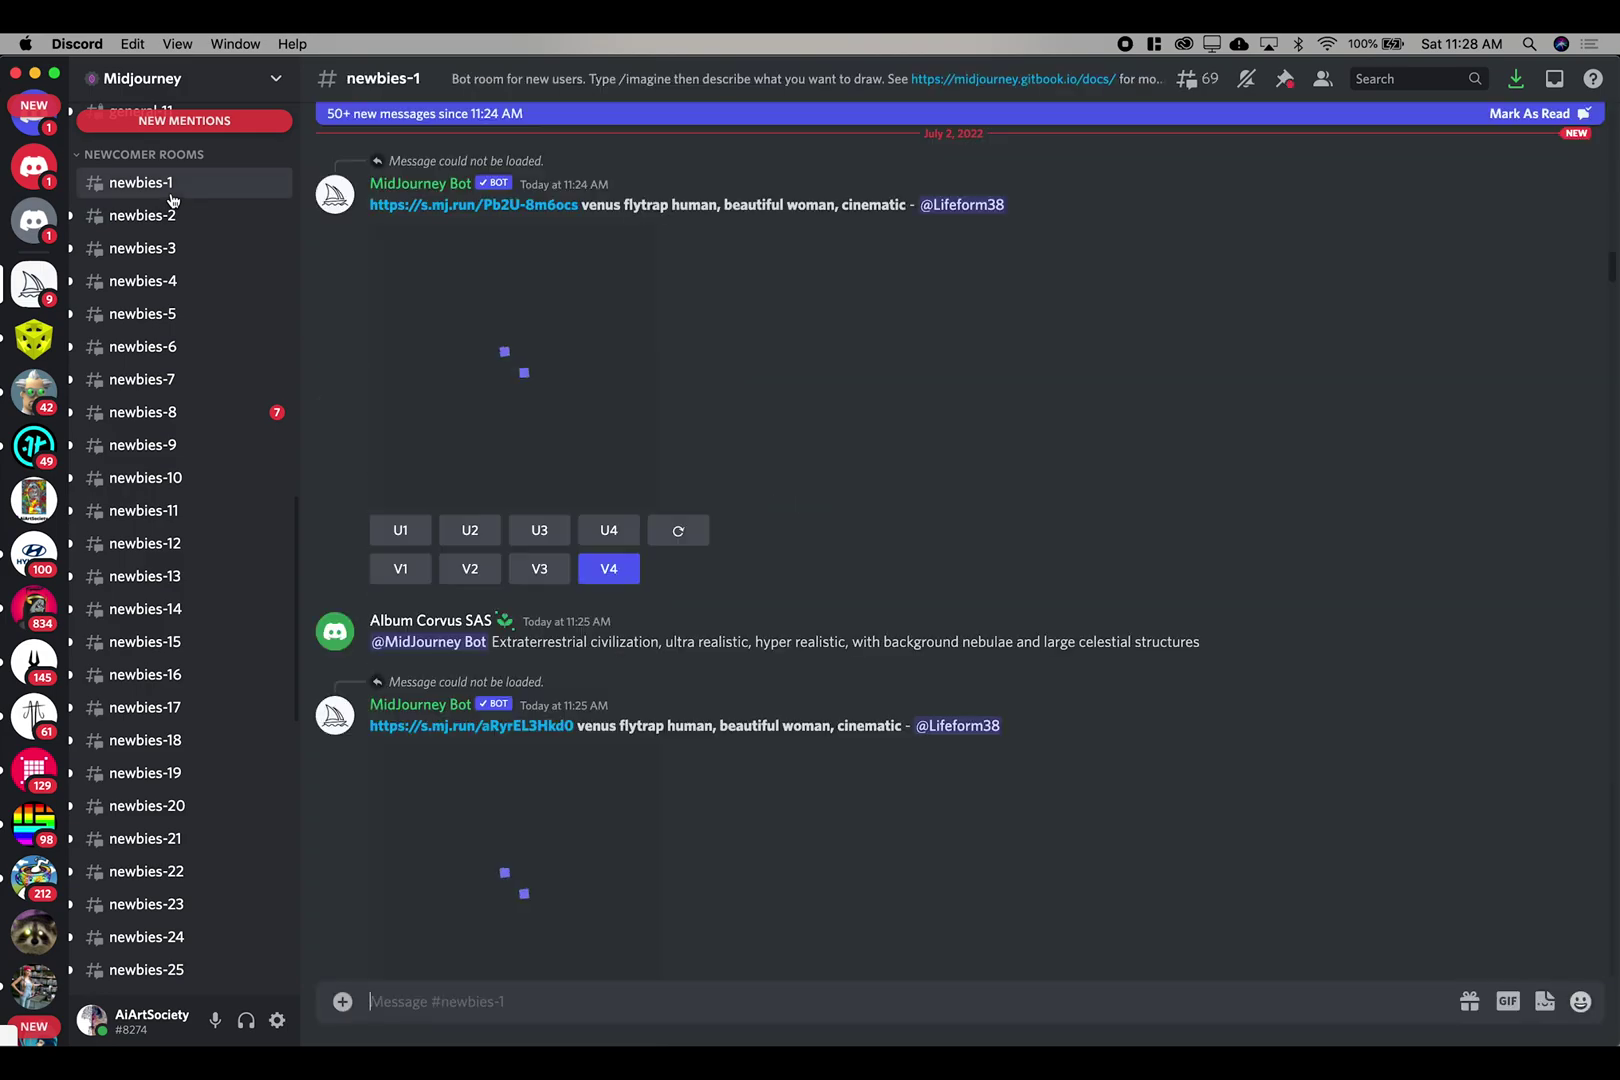
scroll(738, 597, down, 10)
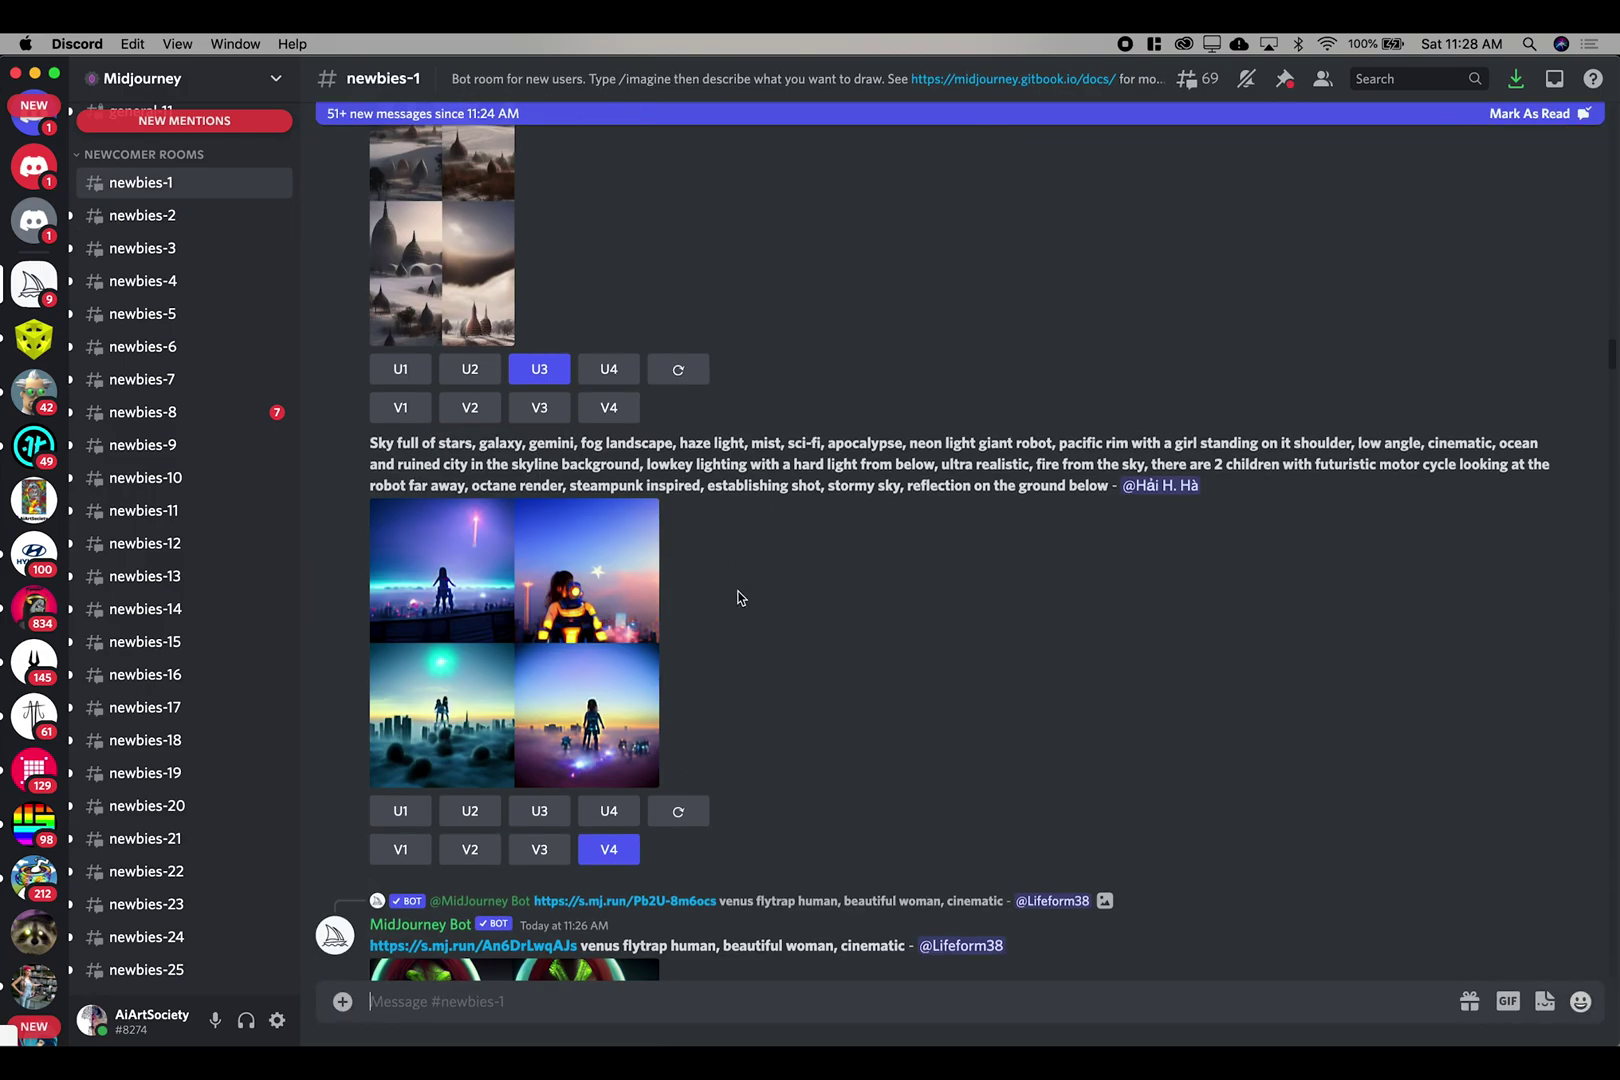
scroll(1513, 868, down, 15)
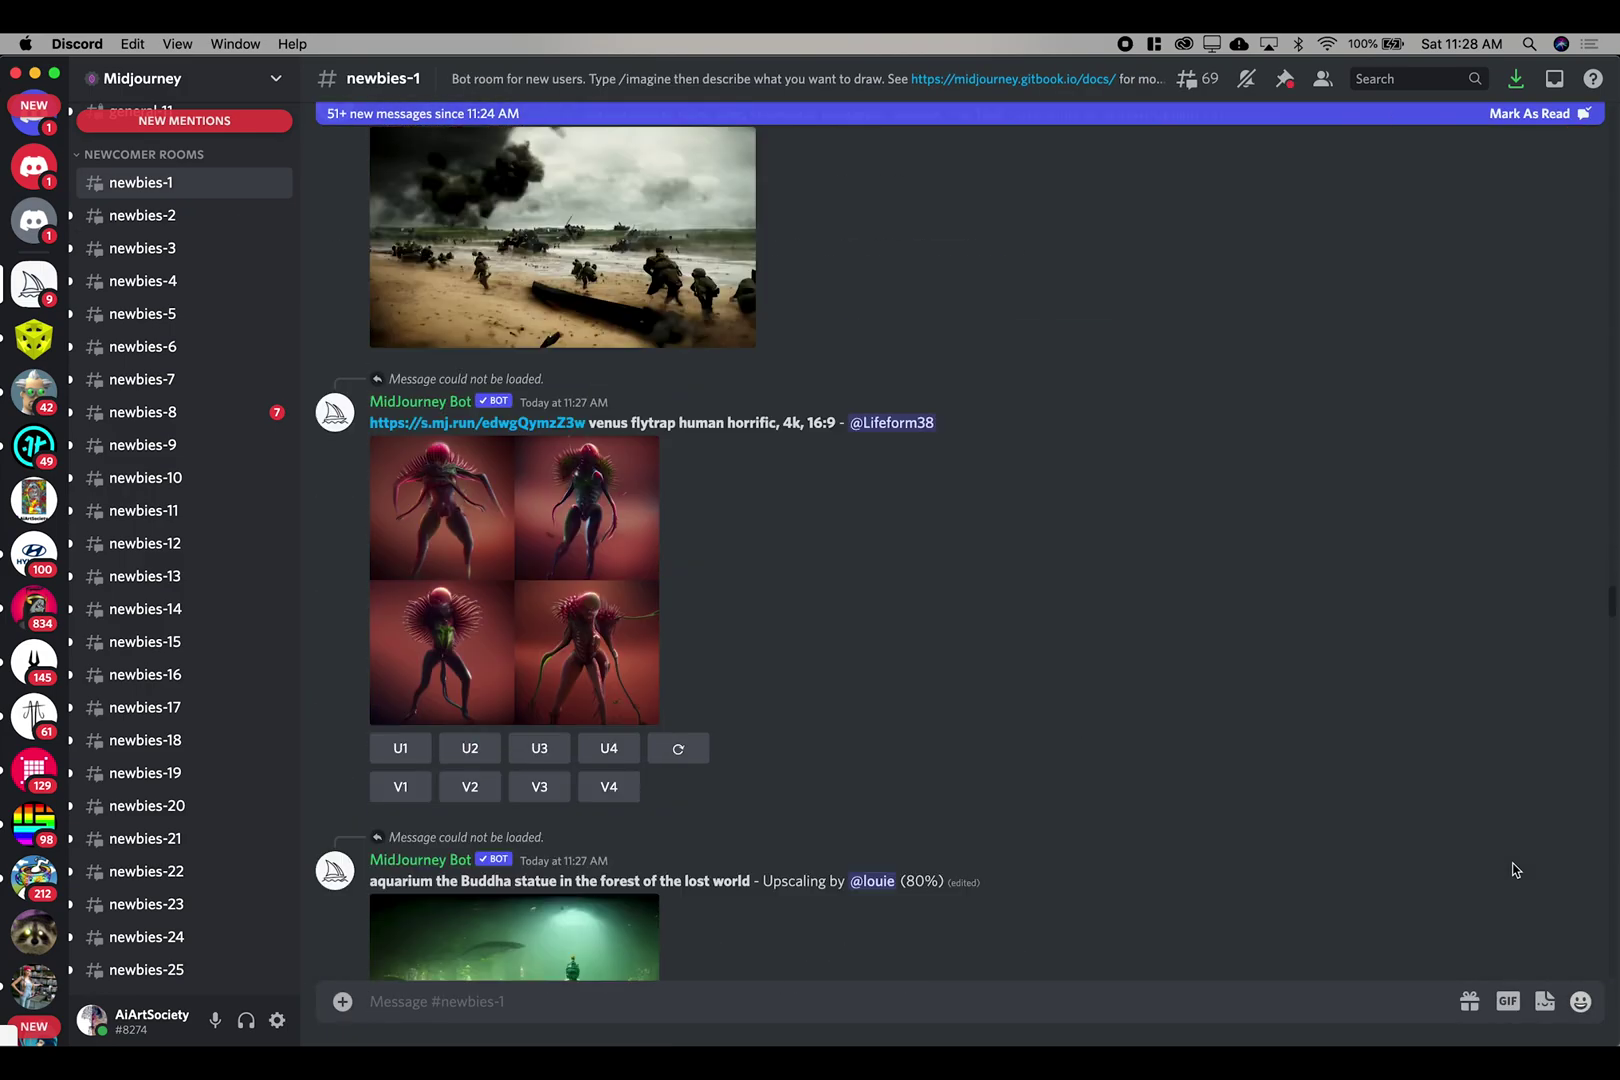
scroll(1513, 868, down, 15)
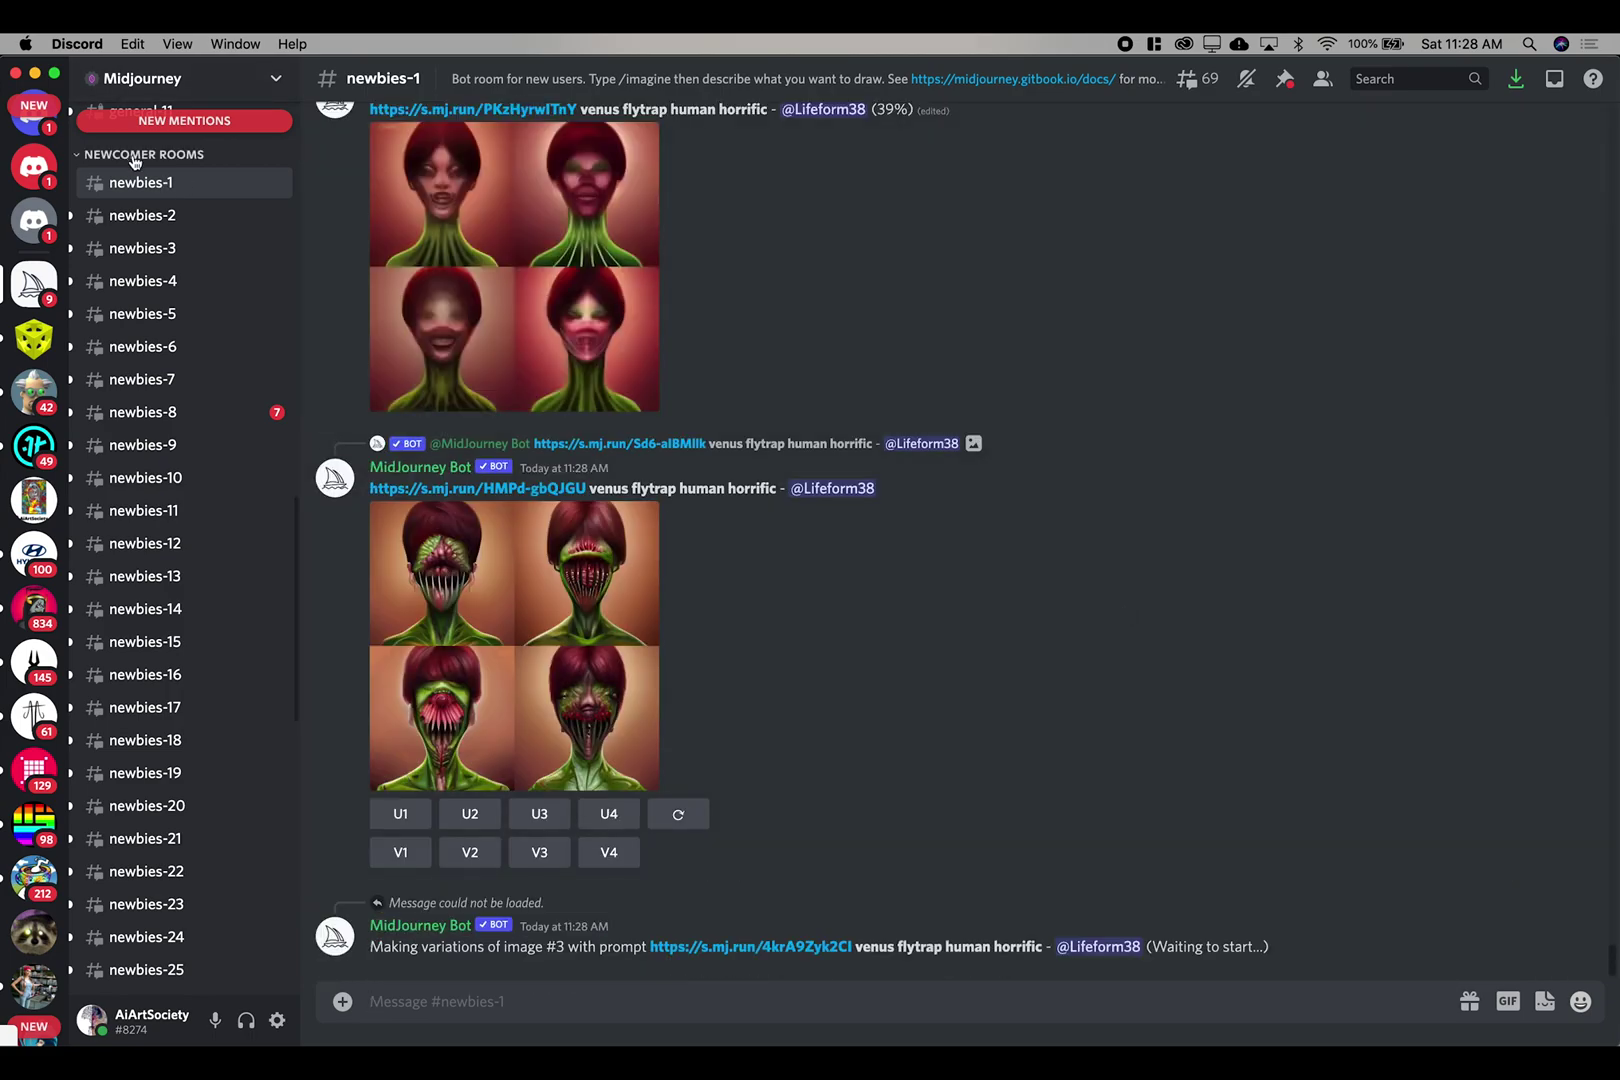
Step: Look through newbies-2, 3 and 4, then open newbies-23 and scroll to its latest results
mouse_move(160, 189)
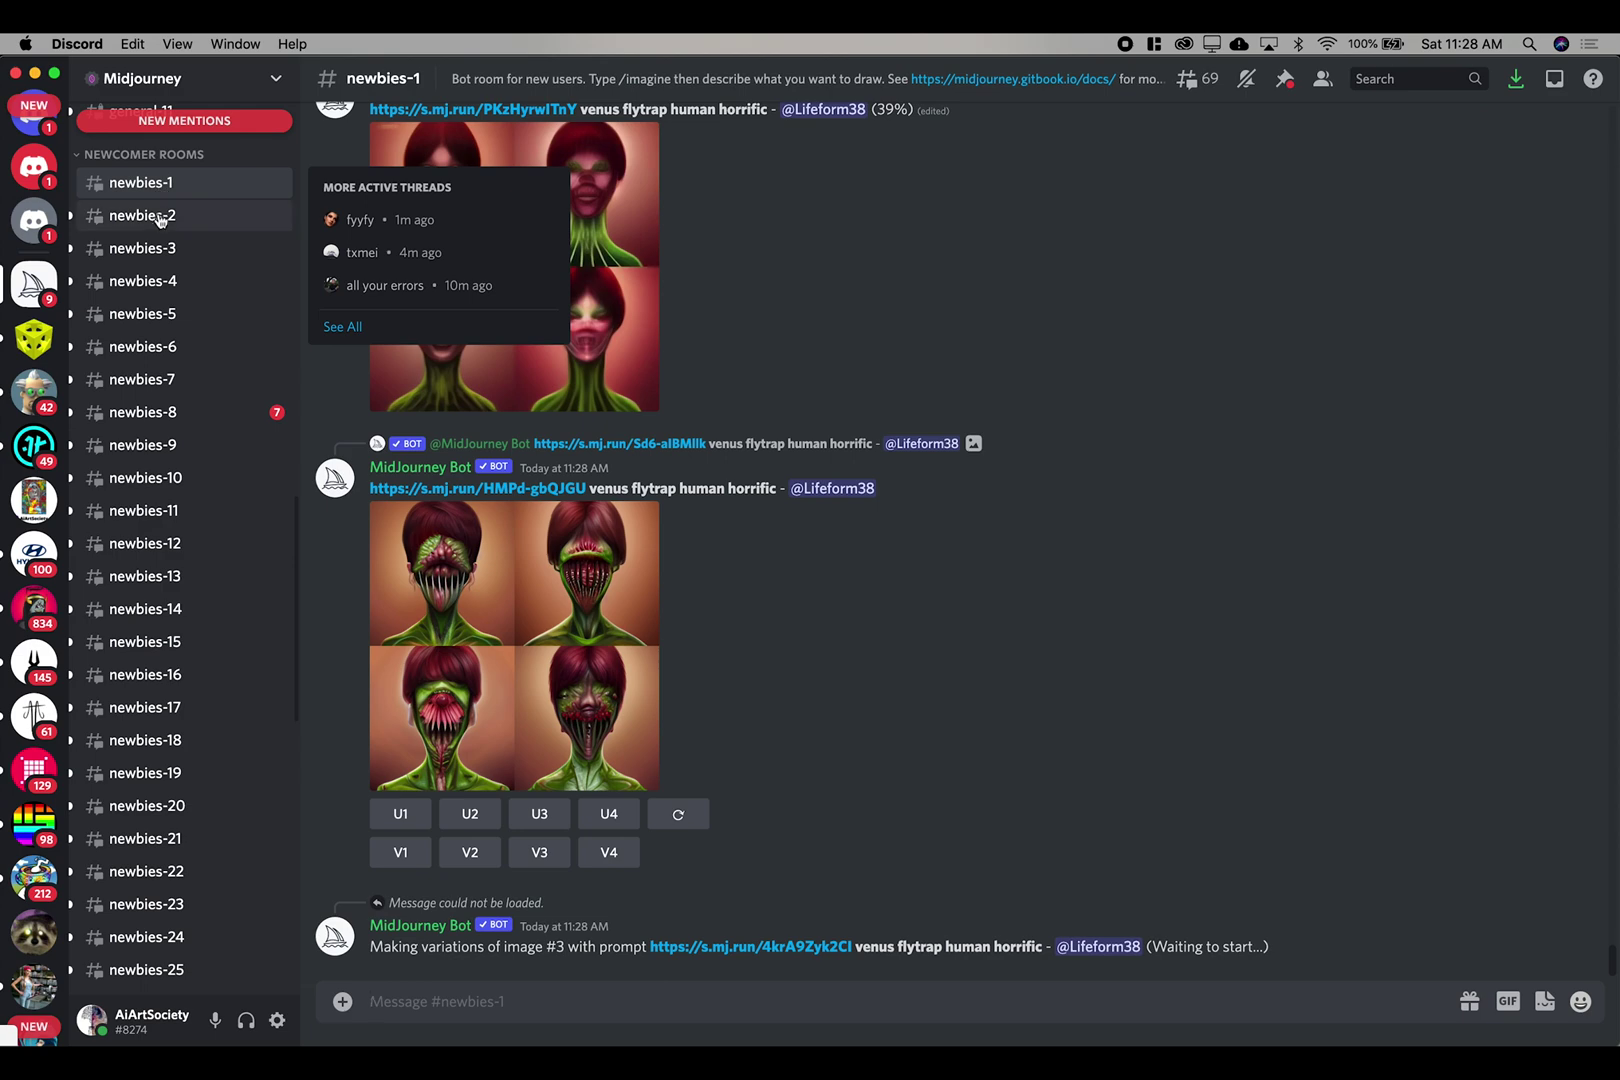
mouse_move(157, 227)
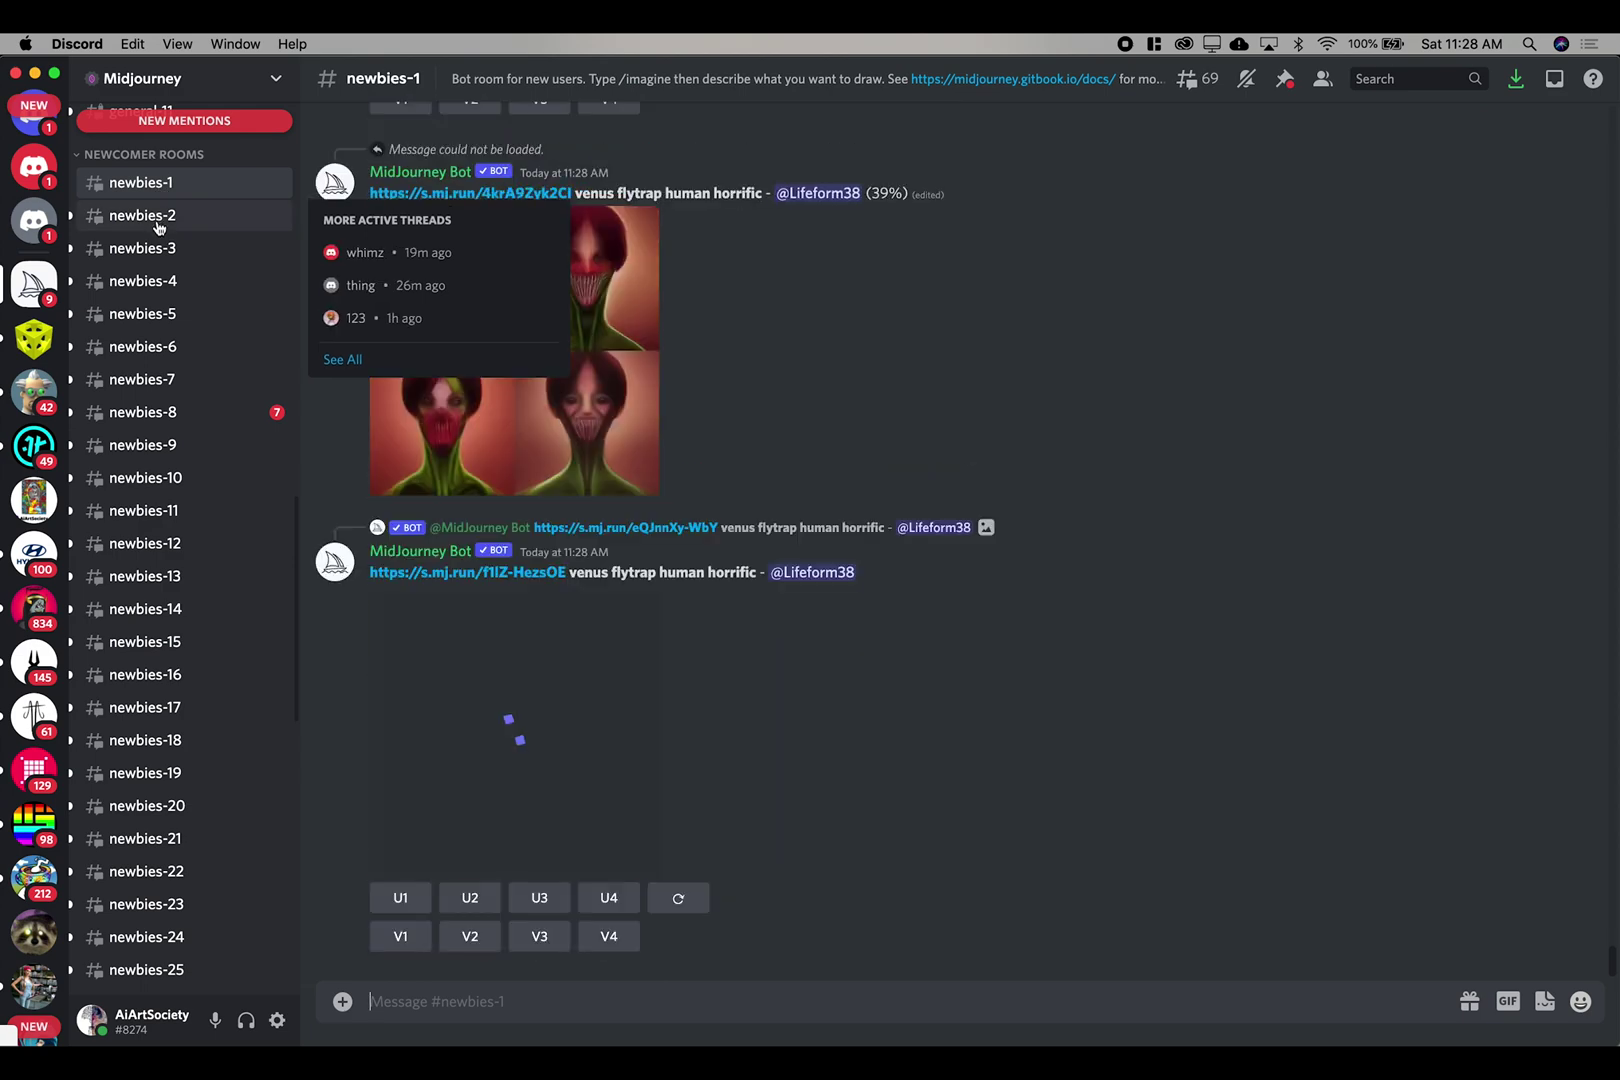
click(157, 226)
click(157, 252)
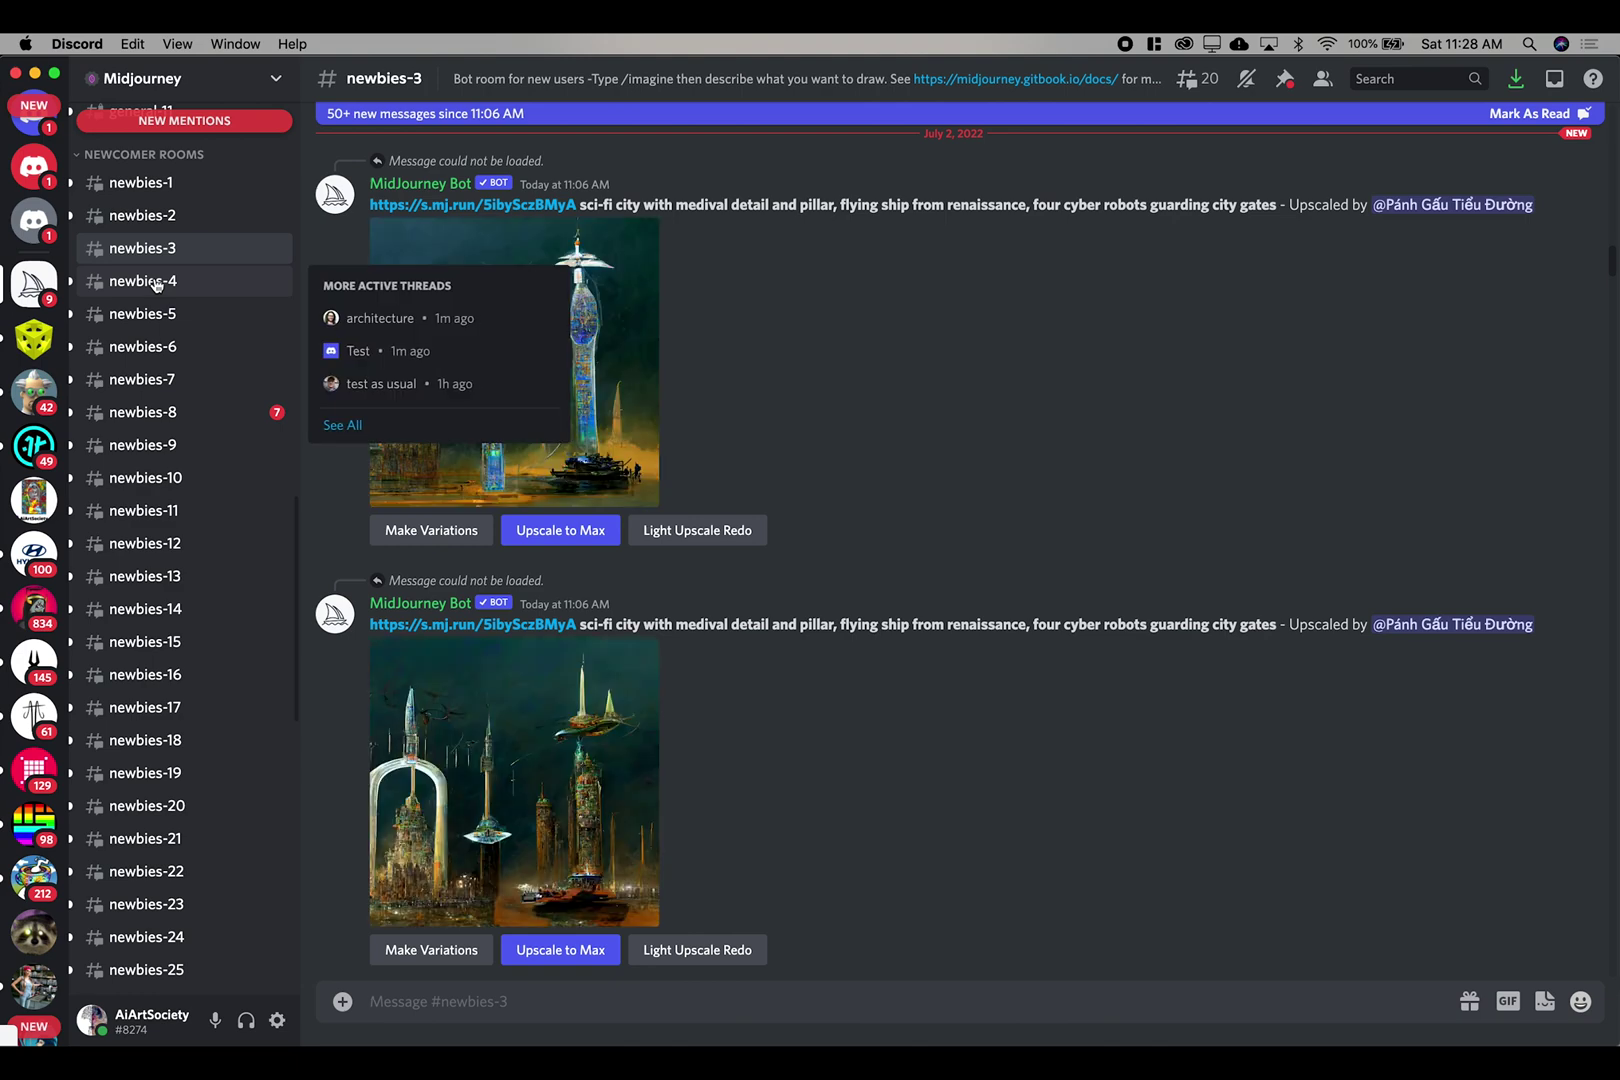
click(157, 283)
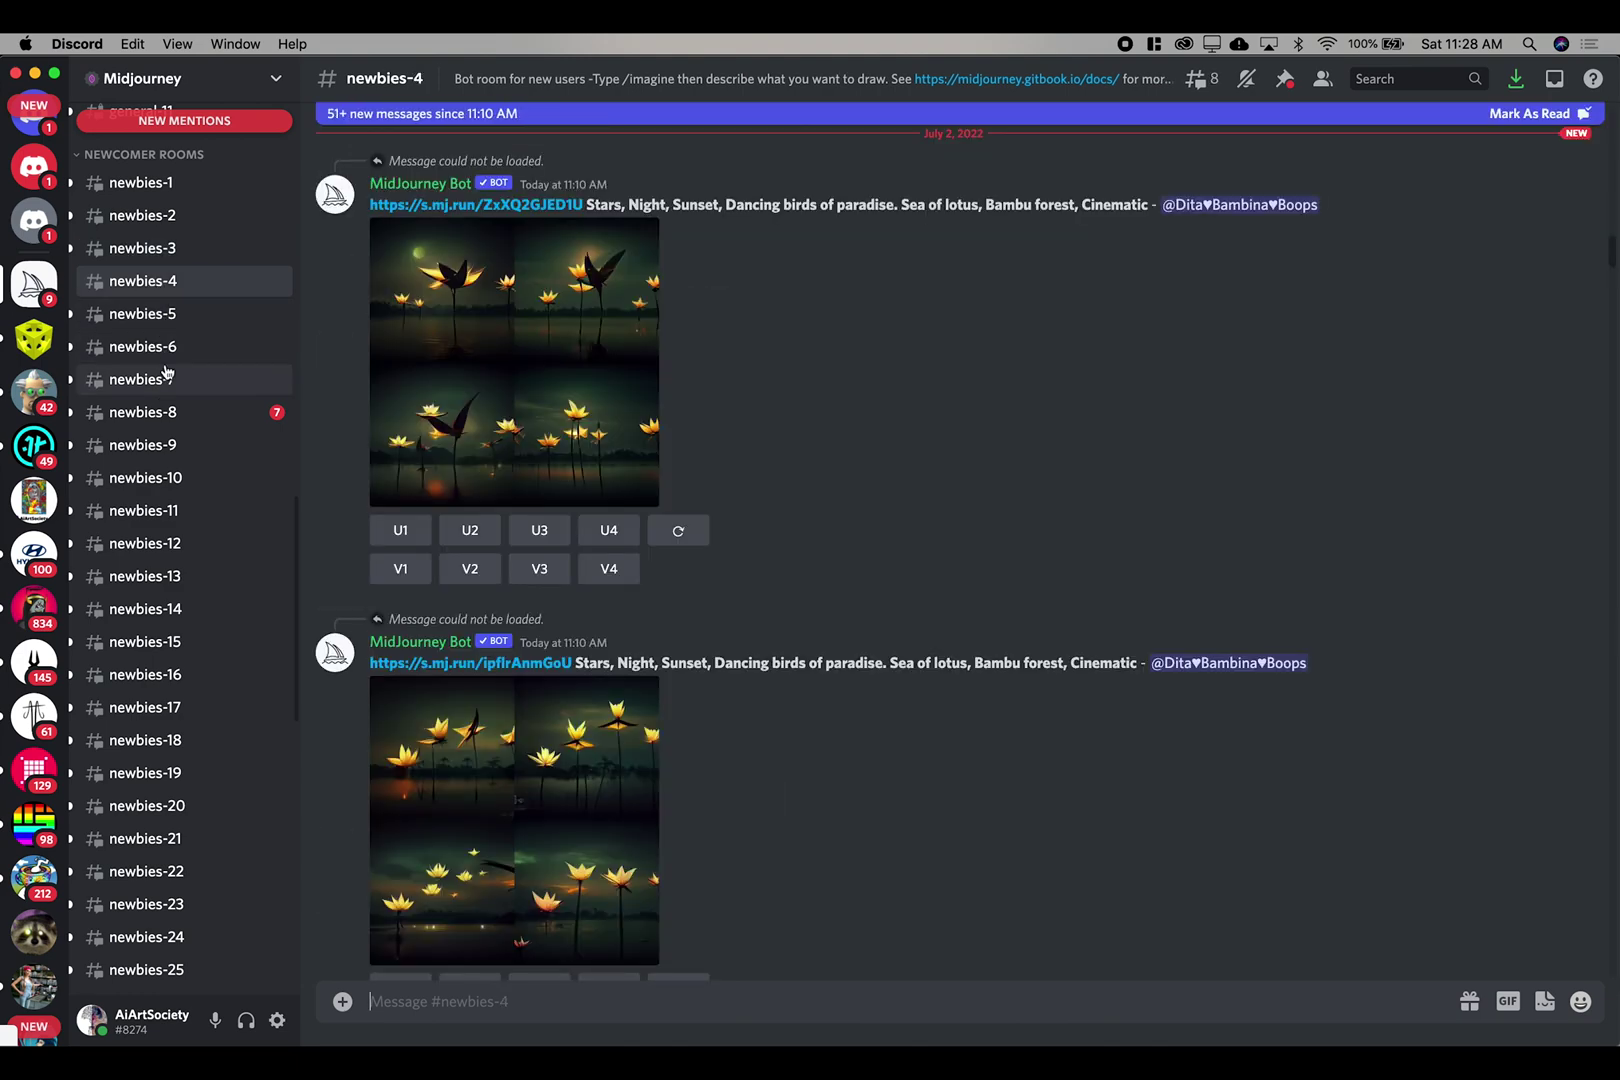
scroll(172, 400, down, 5)
click(181, 468)
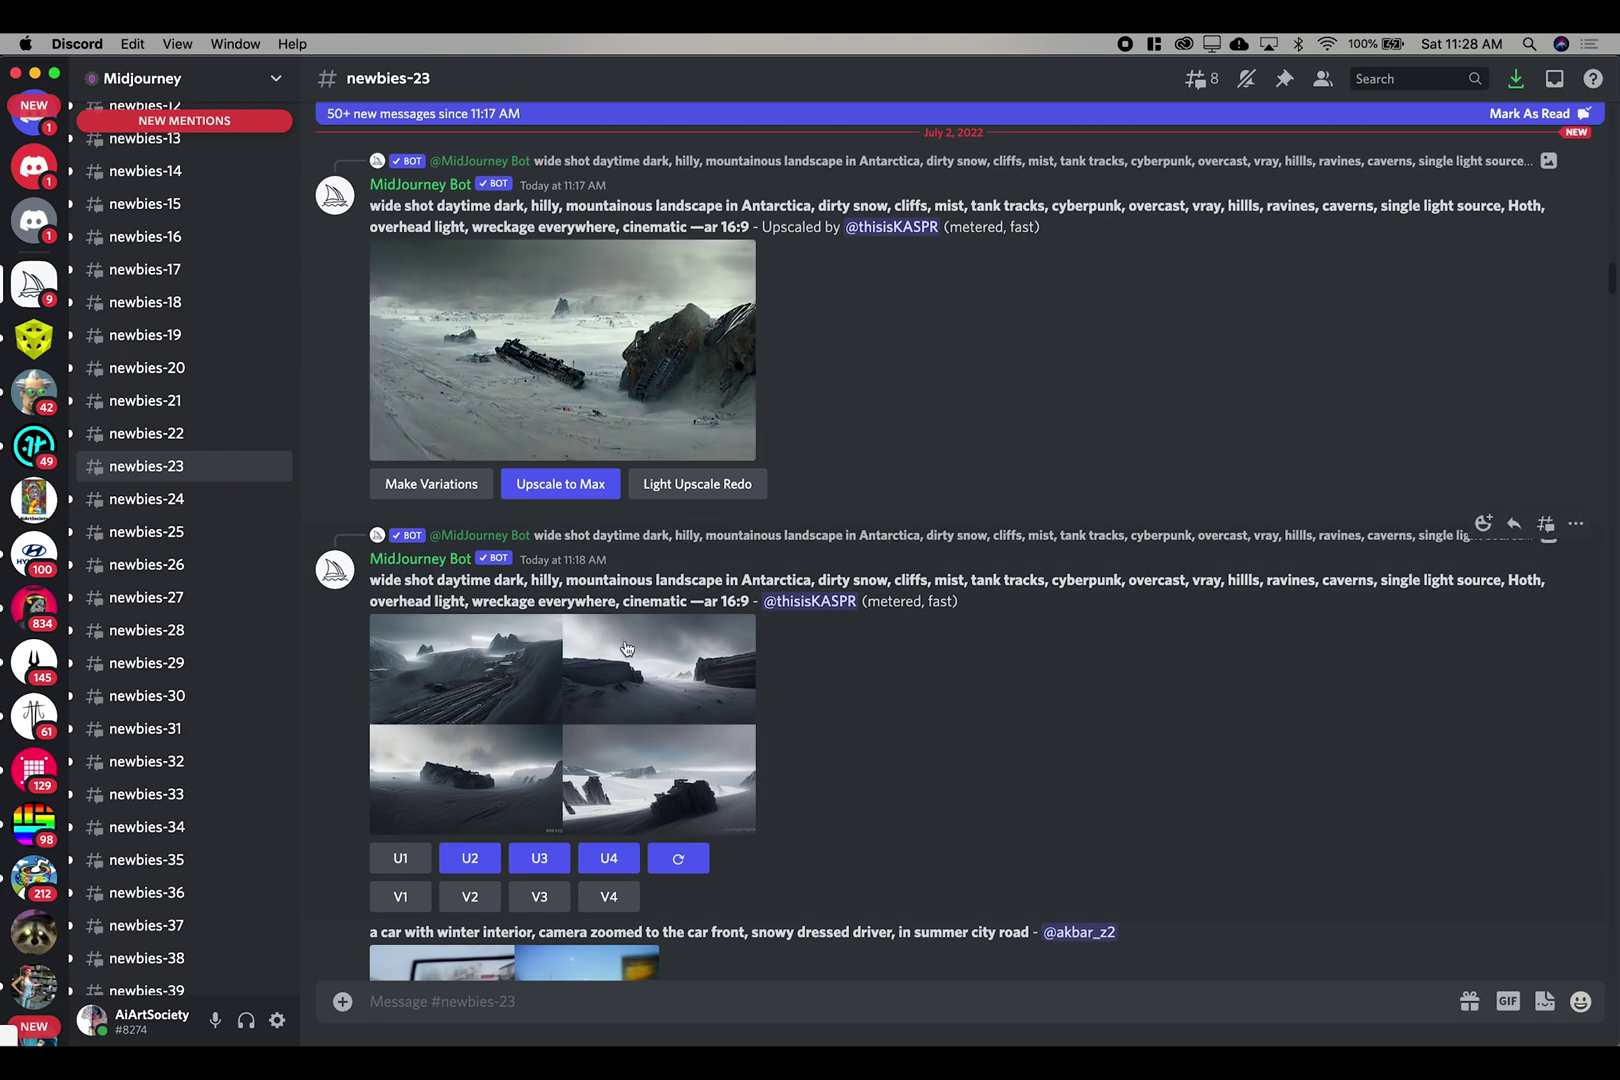
scroll(610, 690, down, 3)
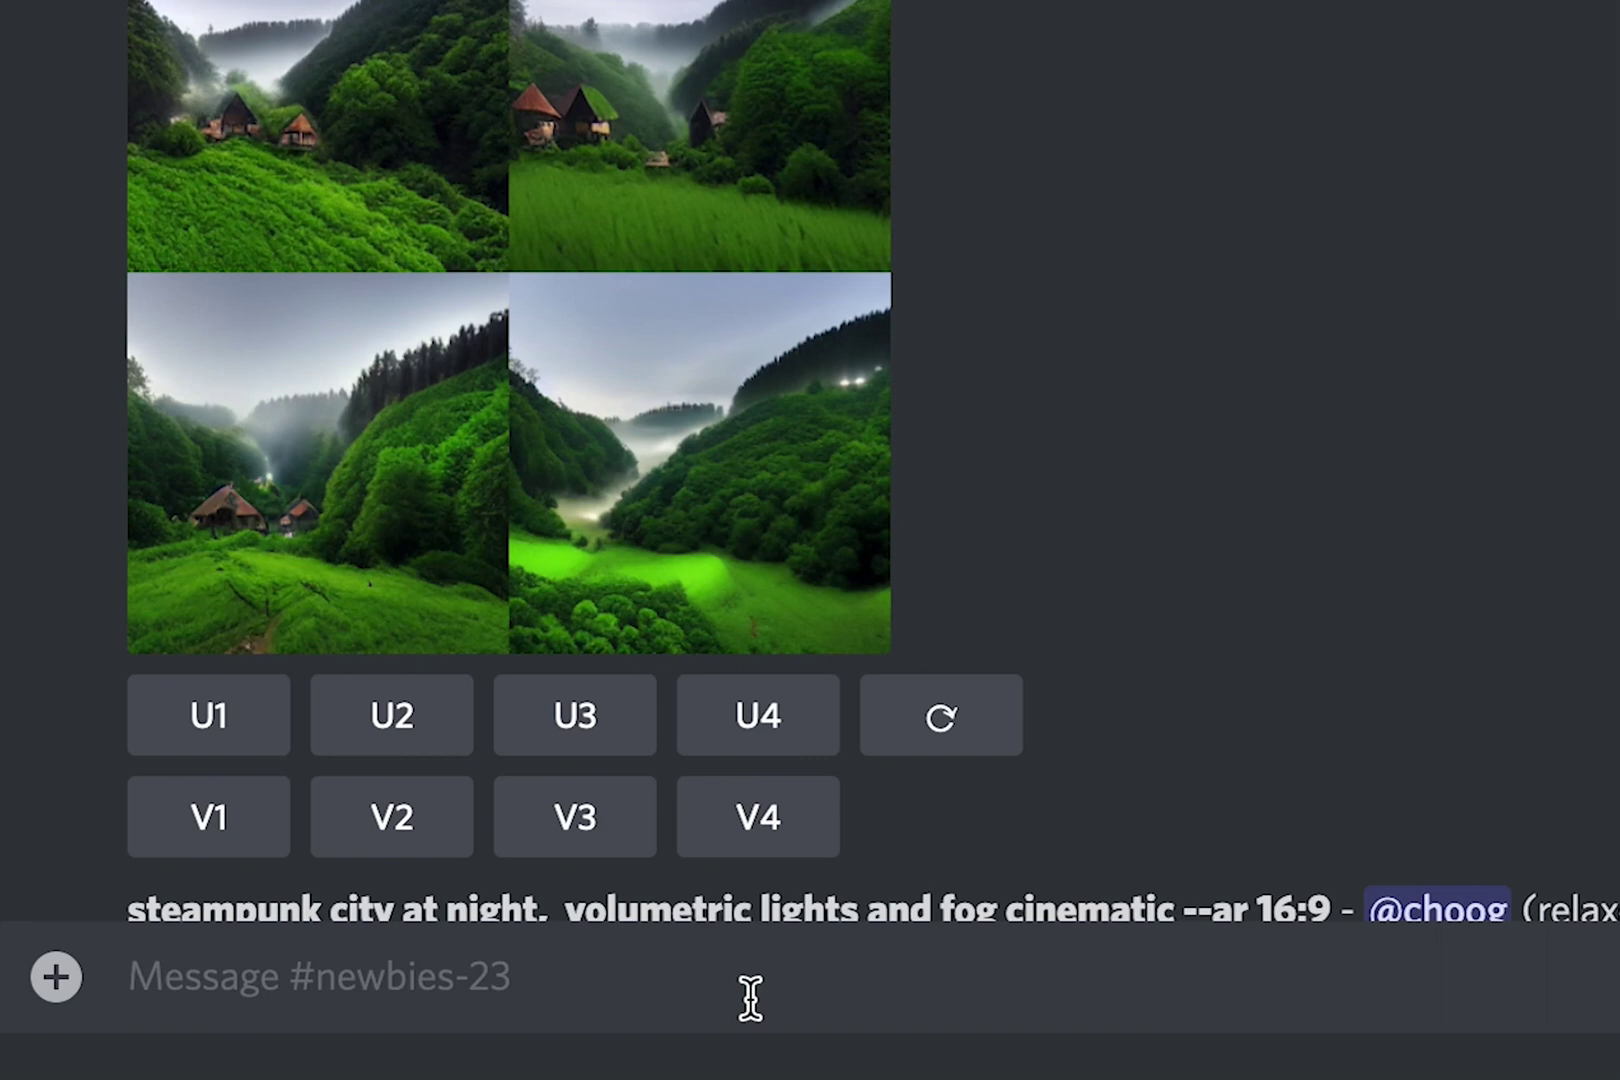
Step: Start an /imagine prompt reading 'crystal cave cafe, vines: : 1.5 ,'
text(/im)
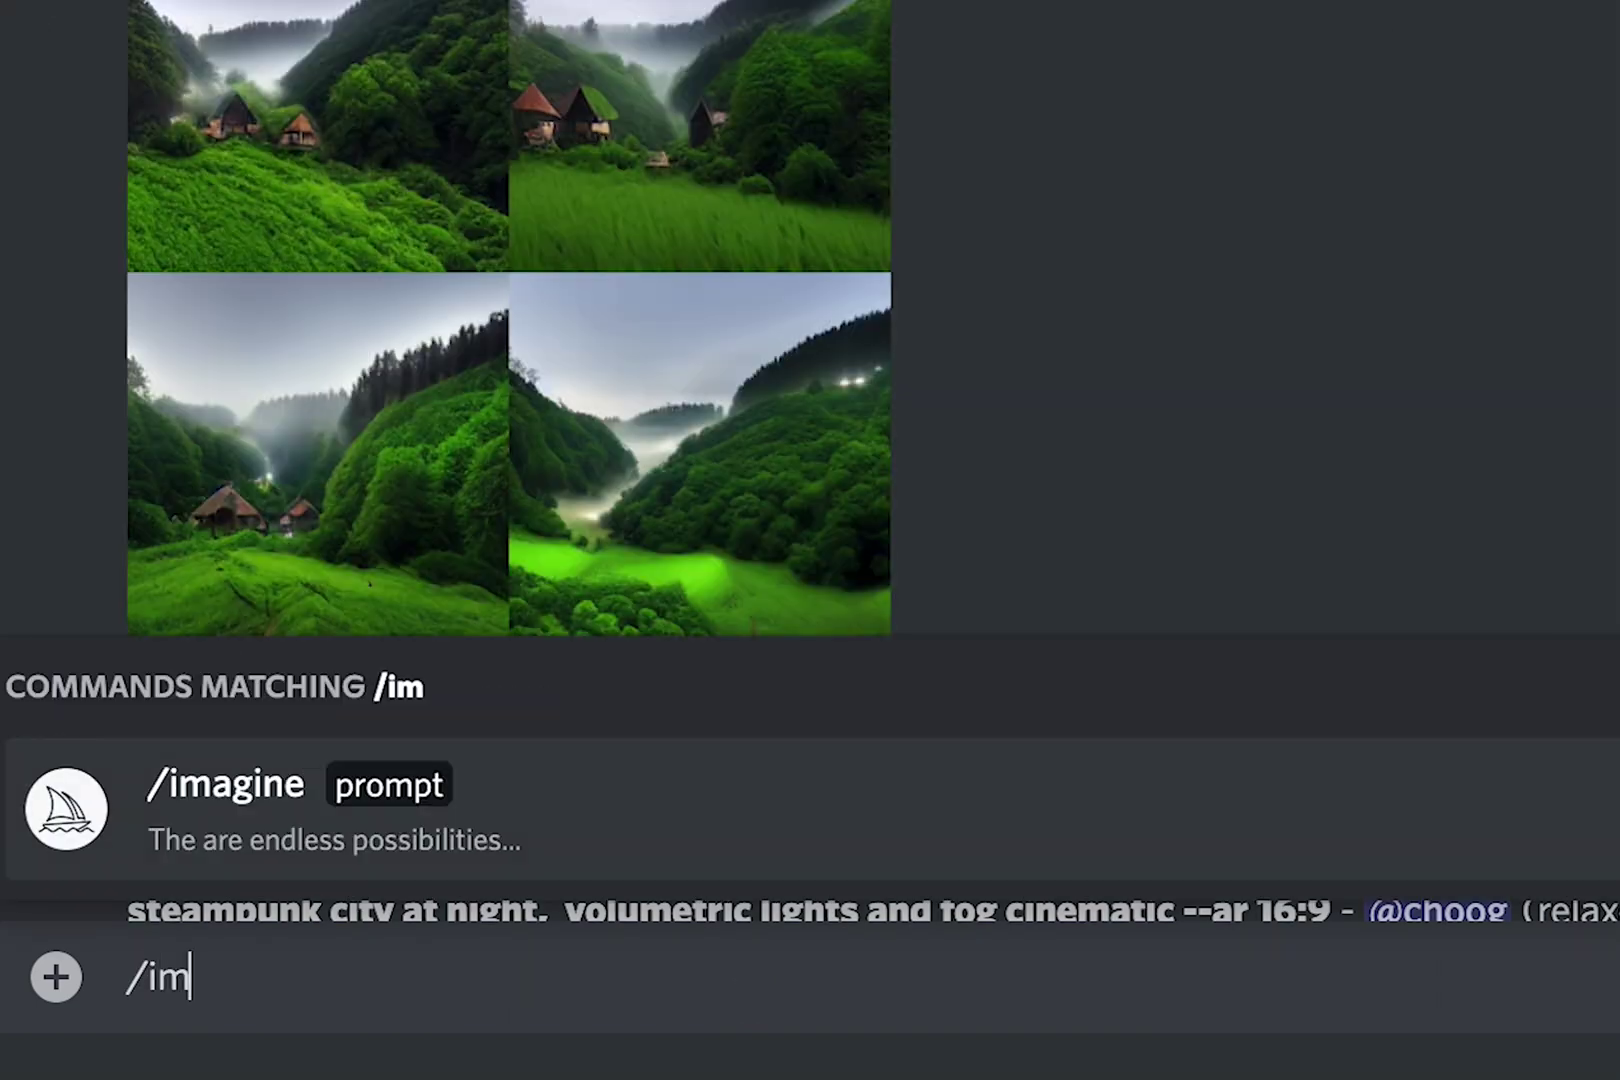
text(agine)
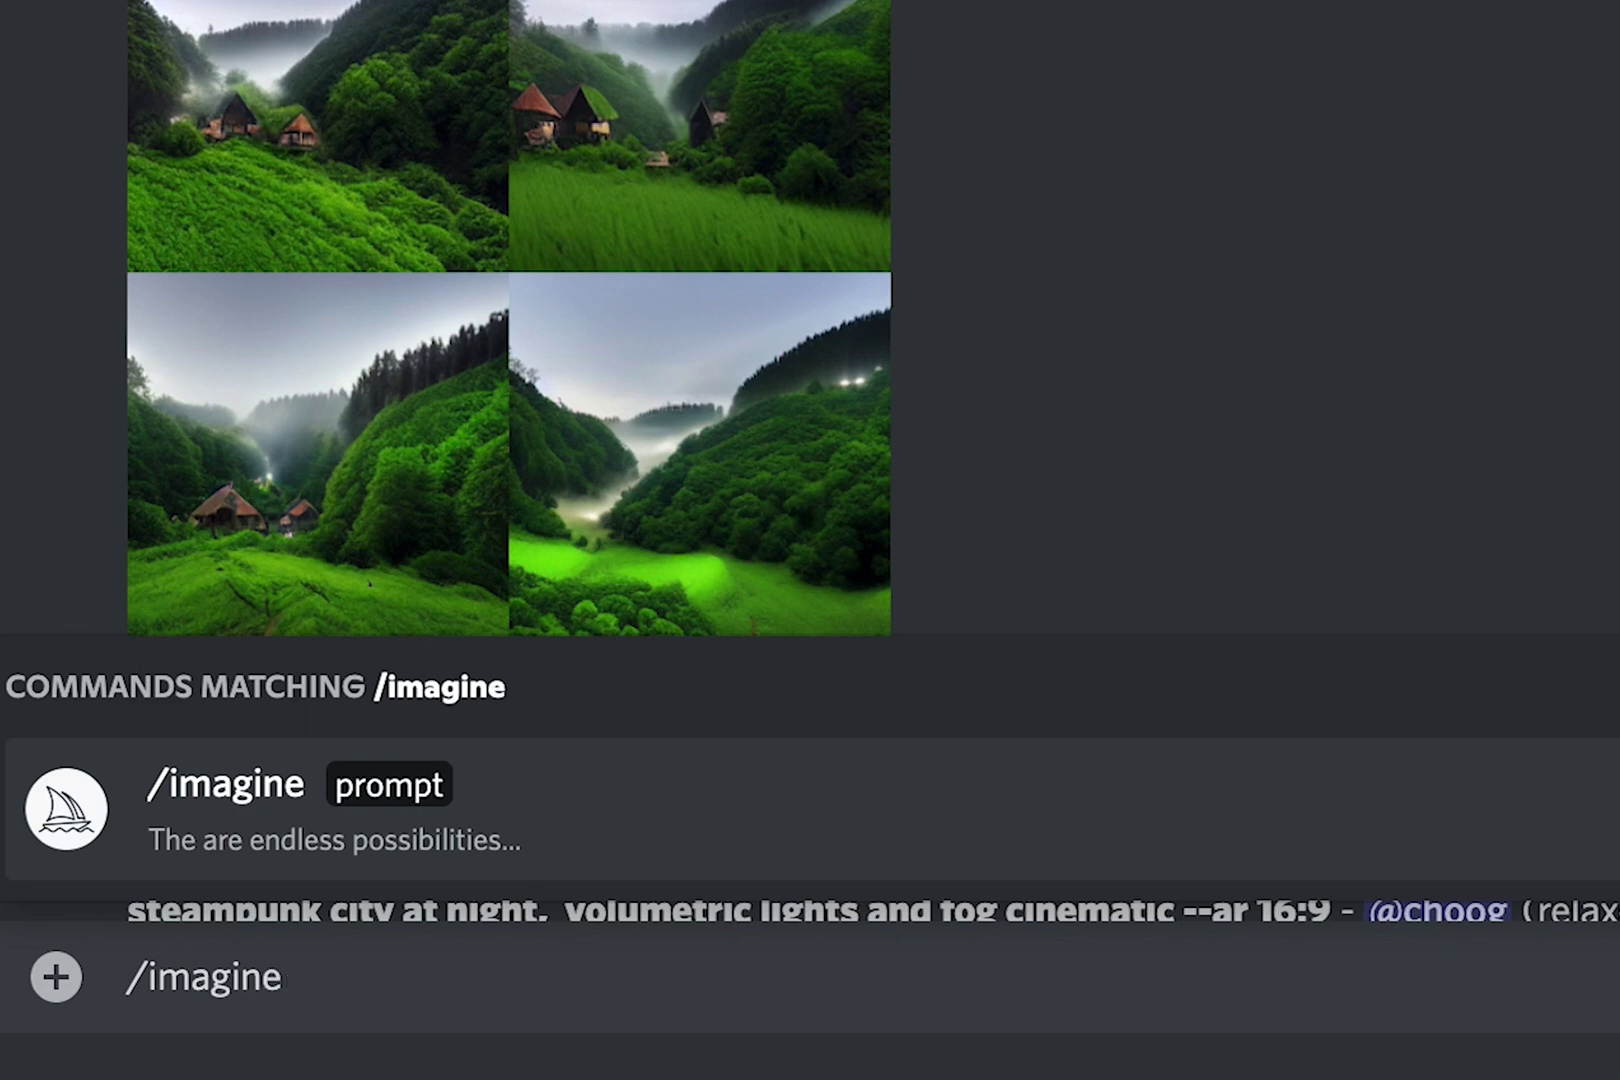
click(435, 830)
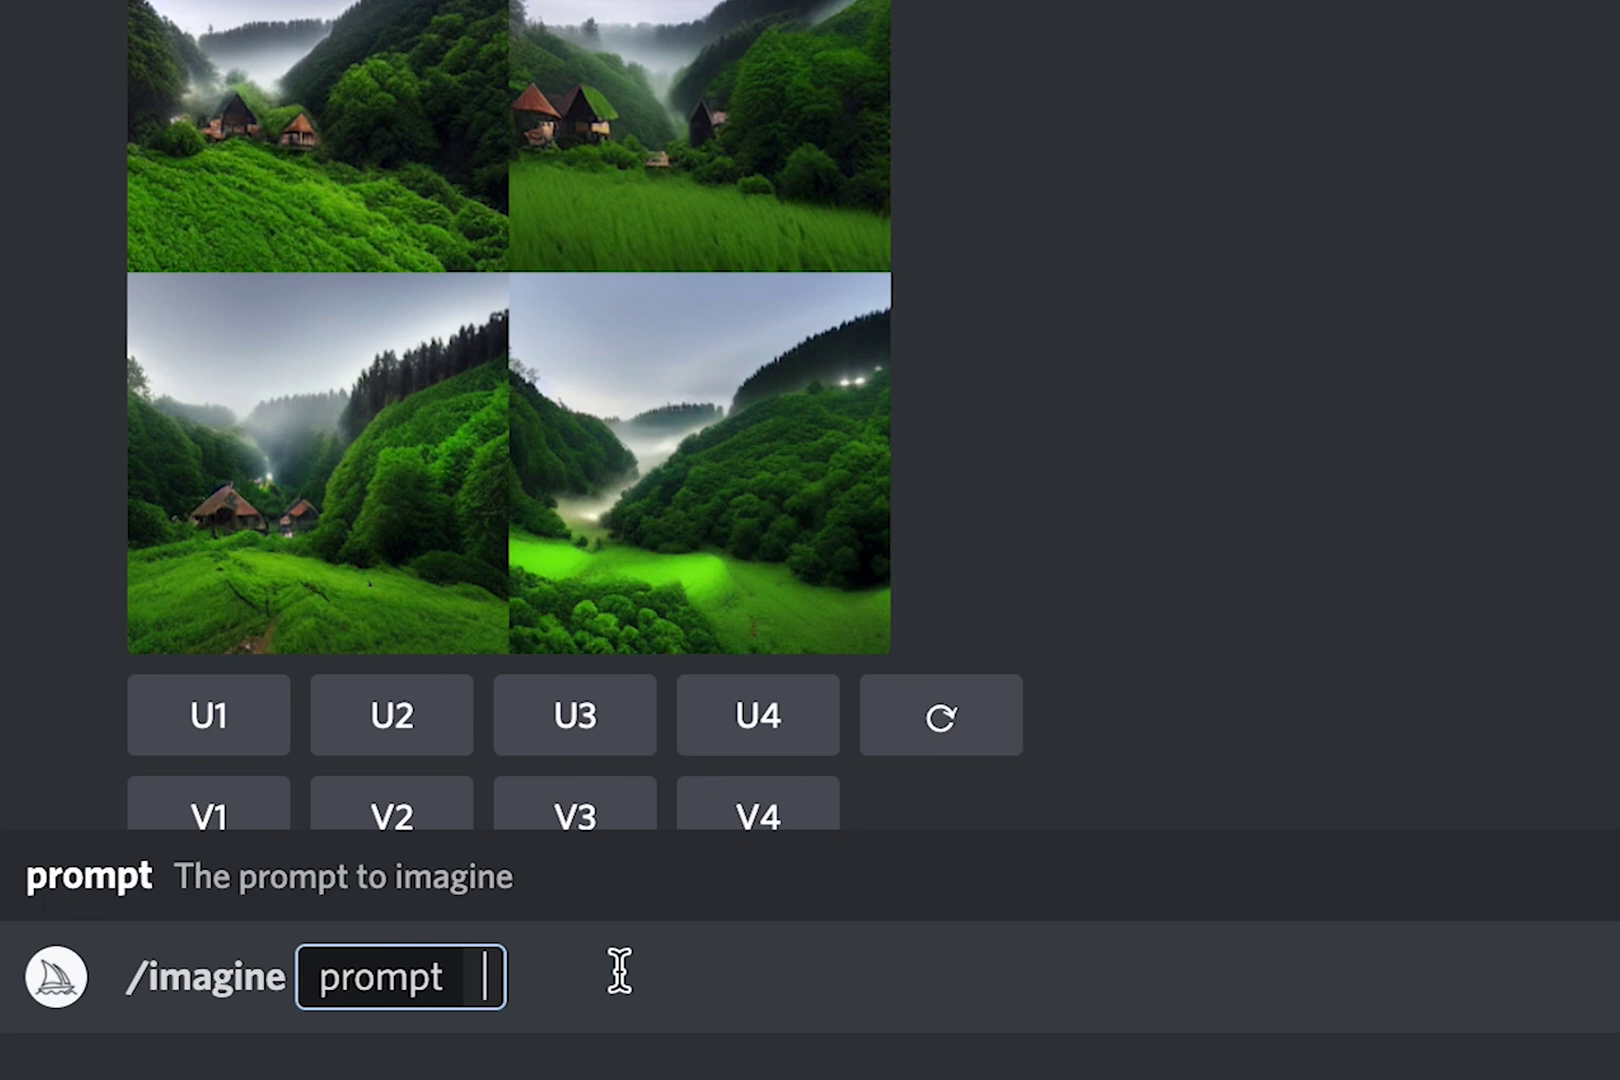
text(cr)
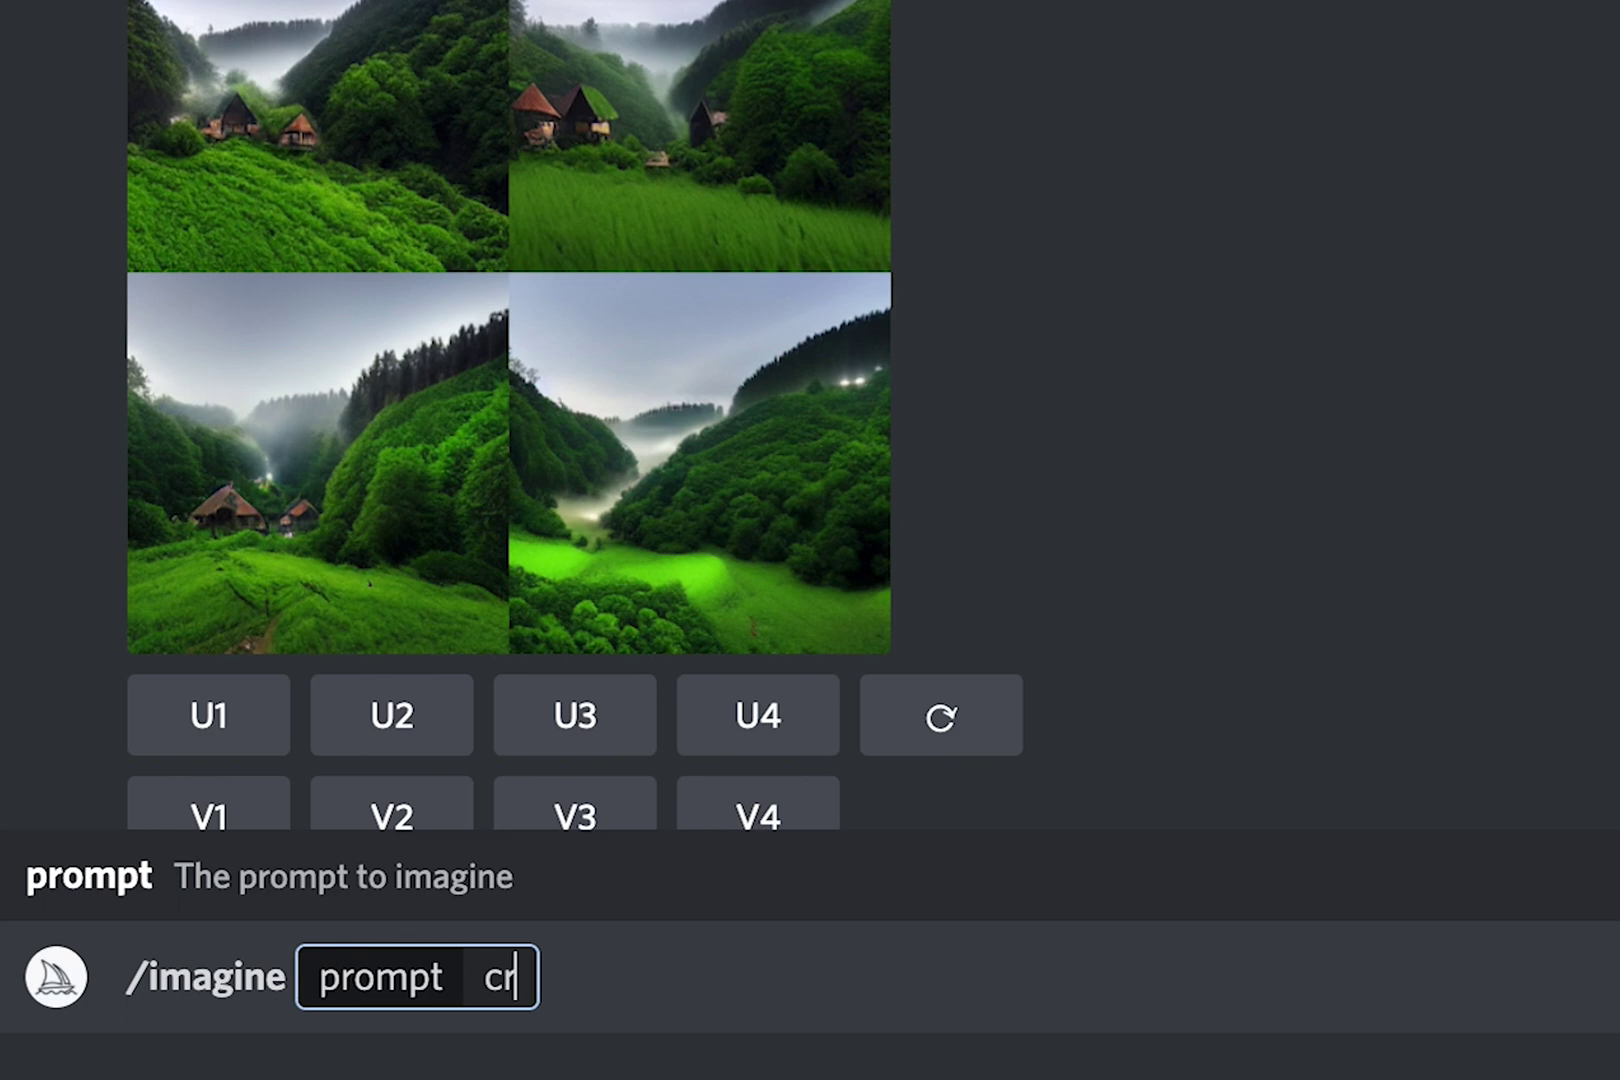
text(ystal)
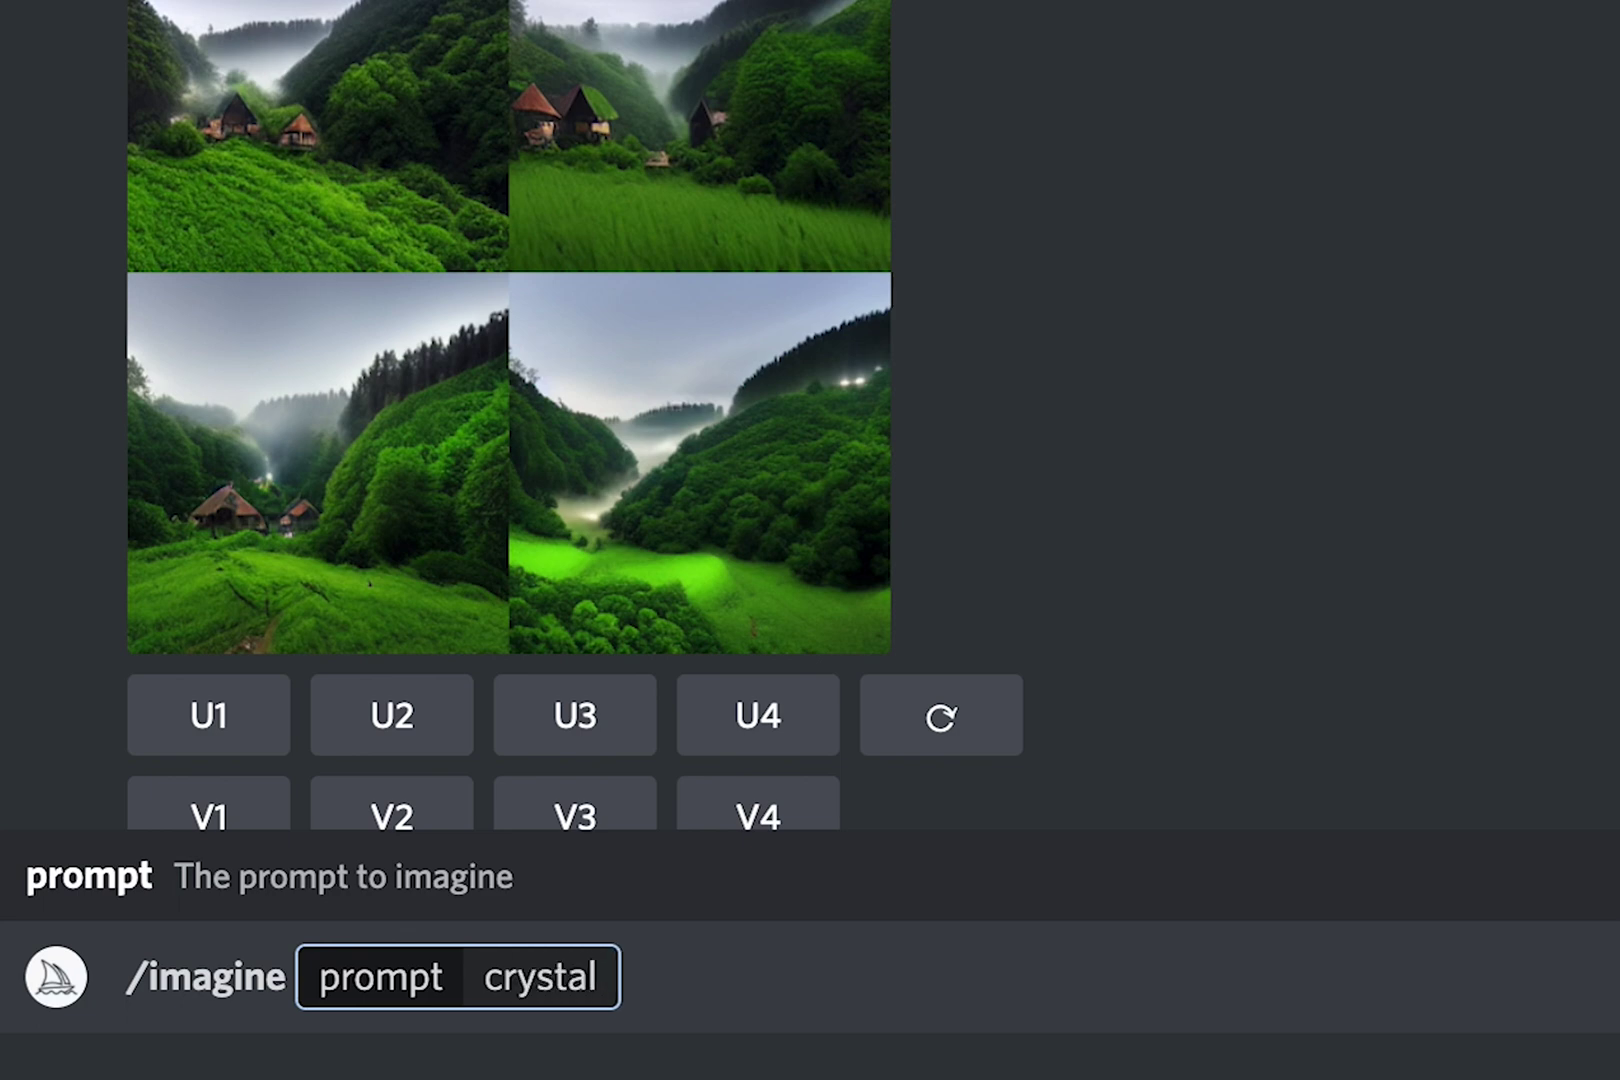
text( cave)
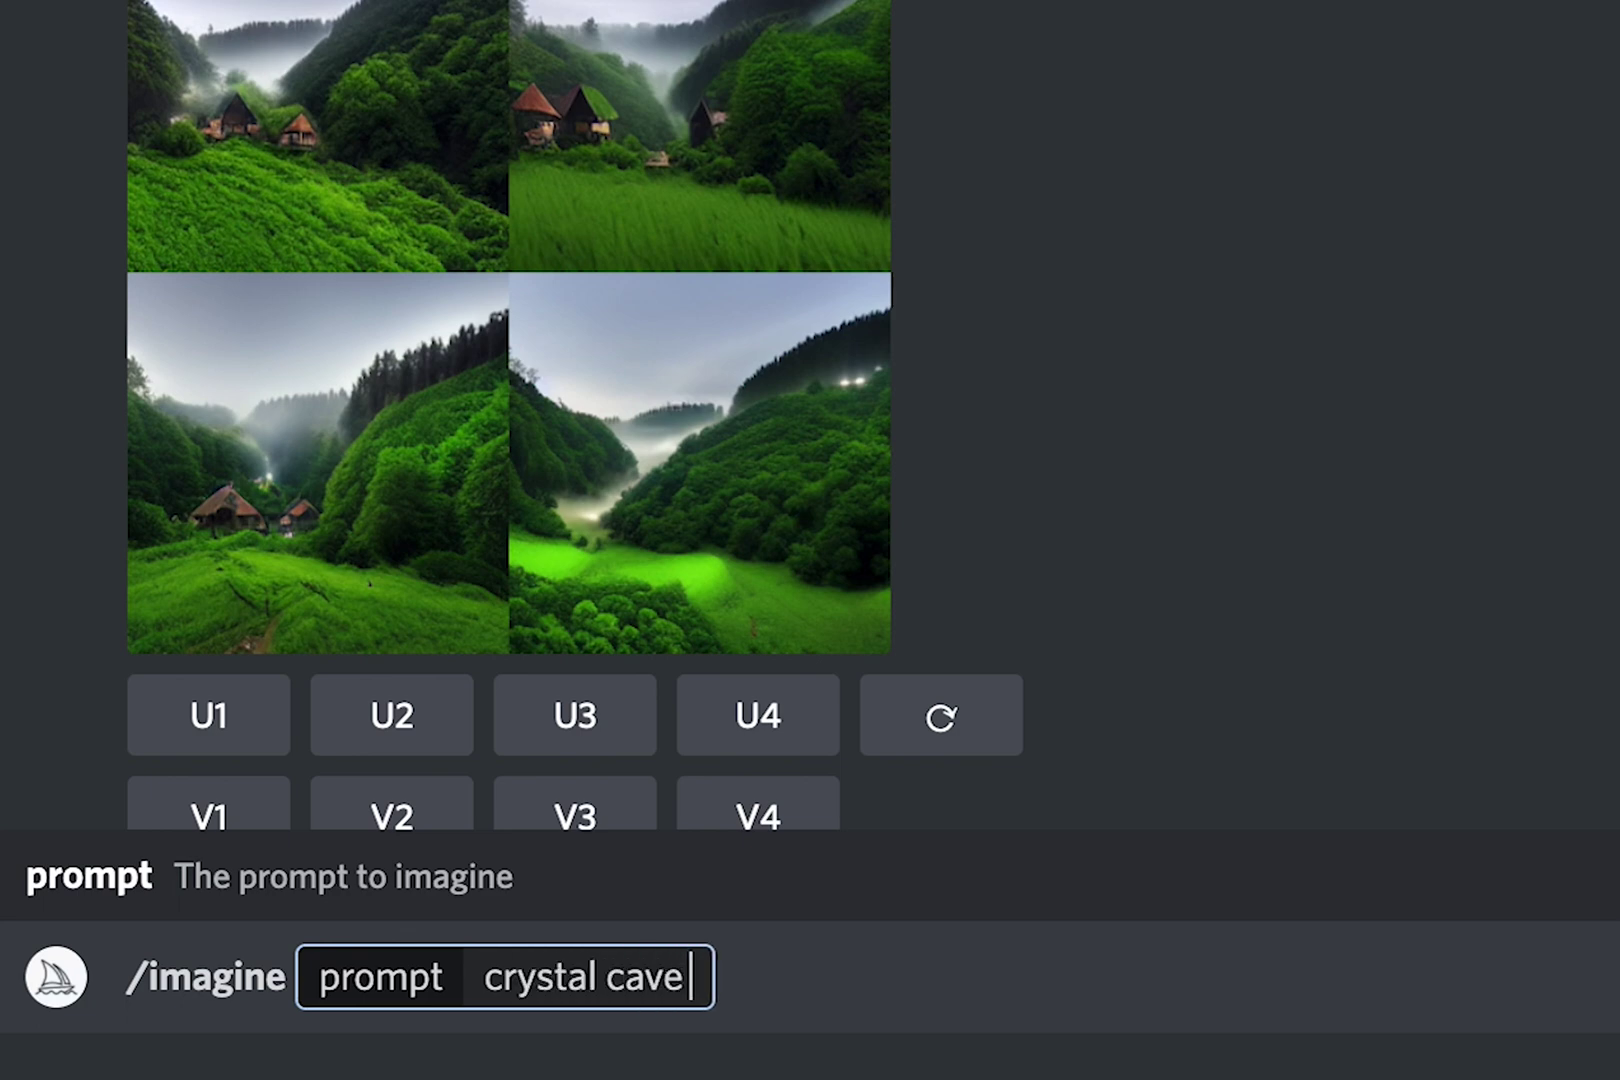
text( cafe)
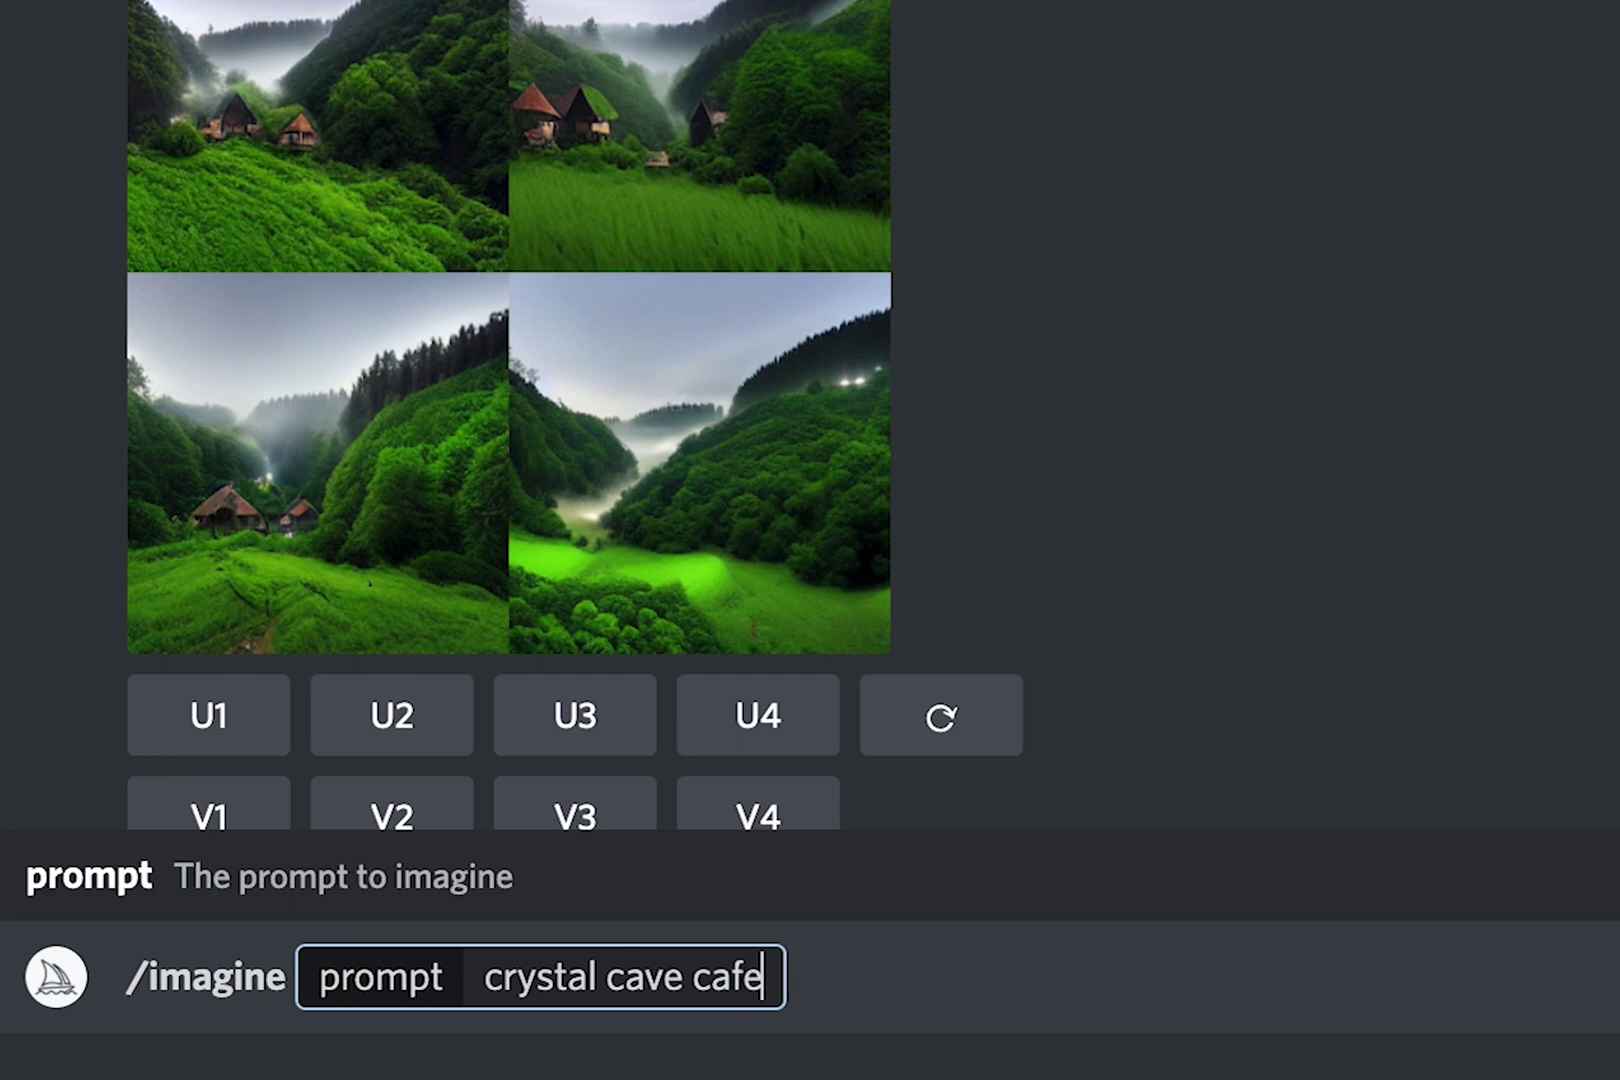
text(, )
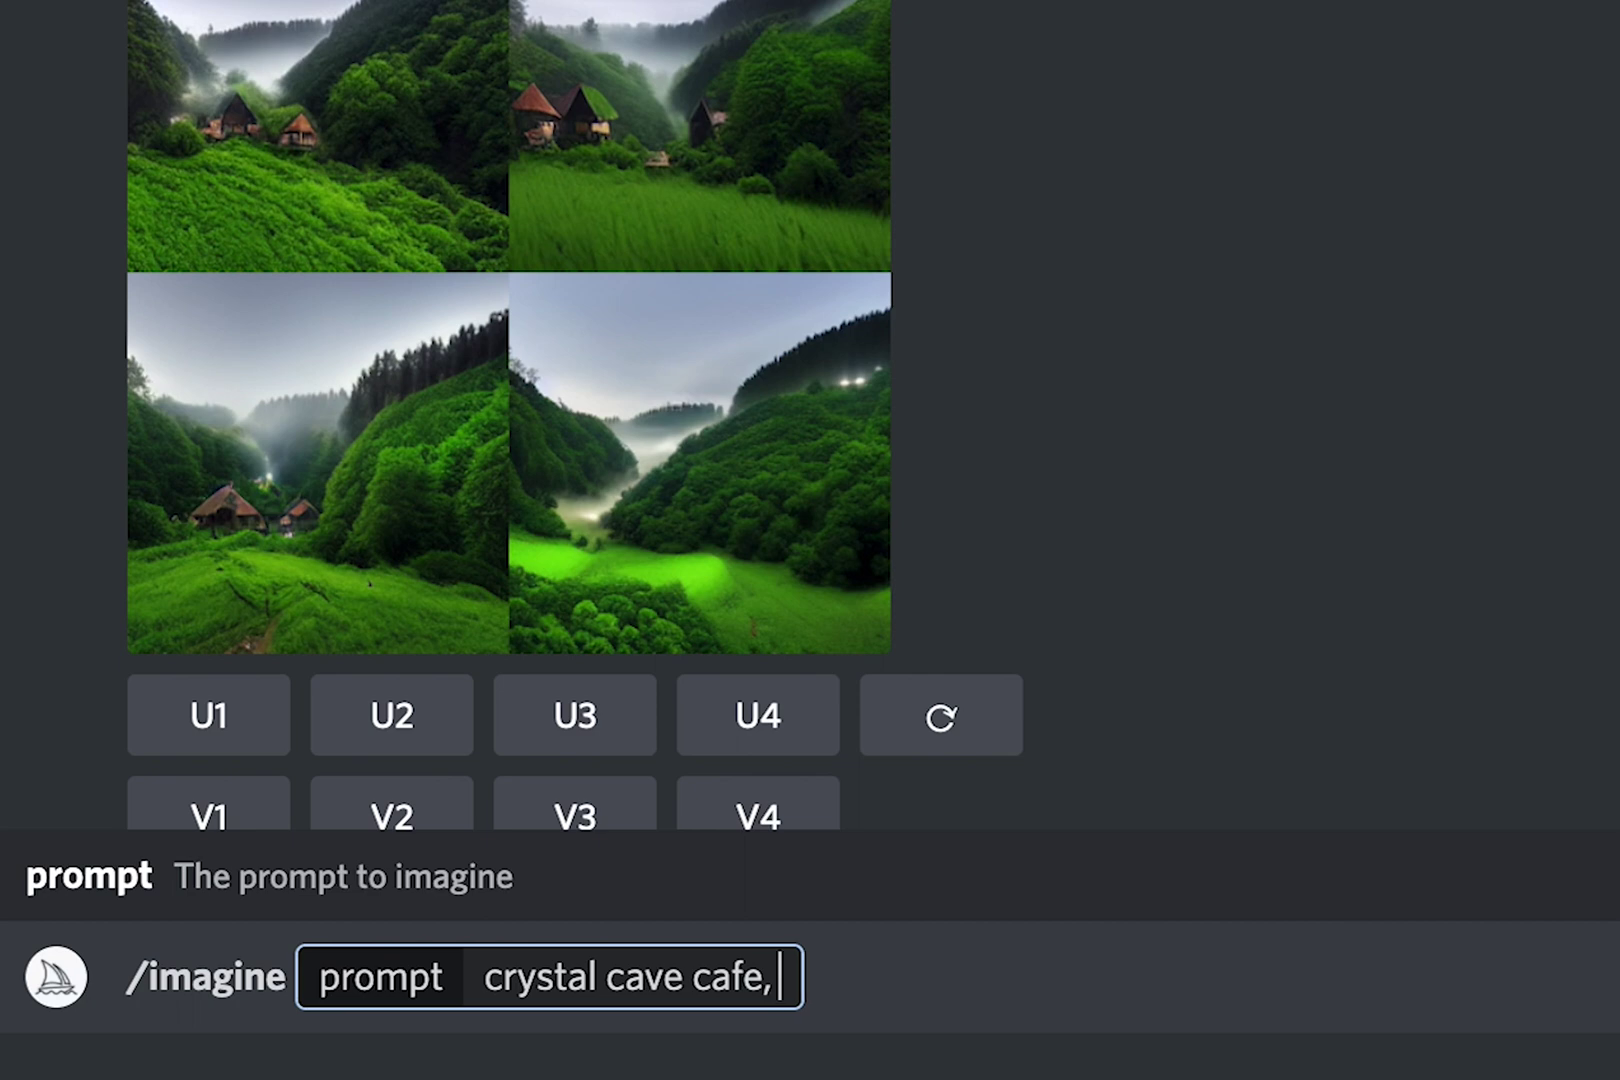
text(vines)
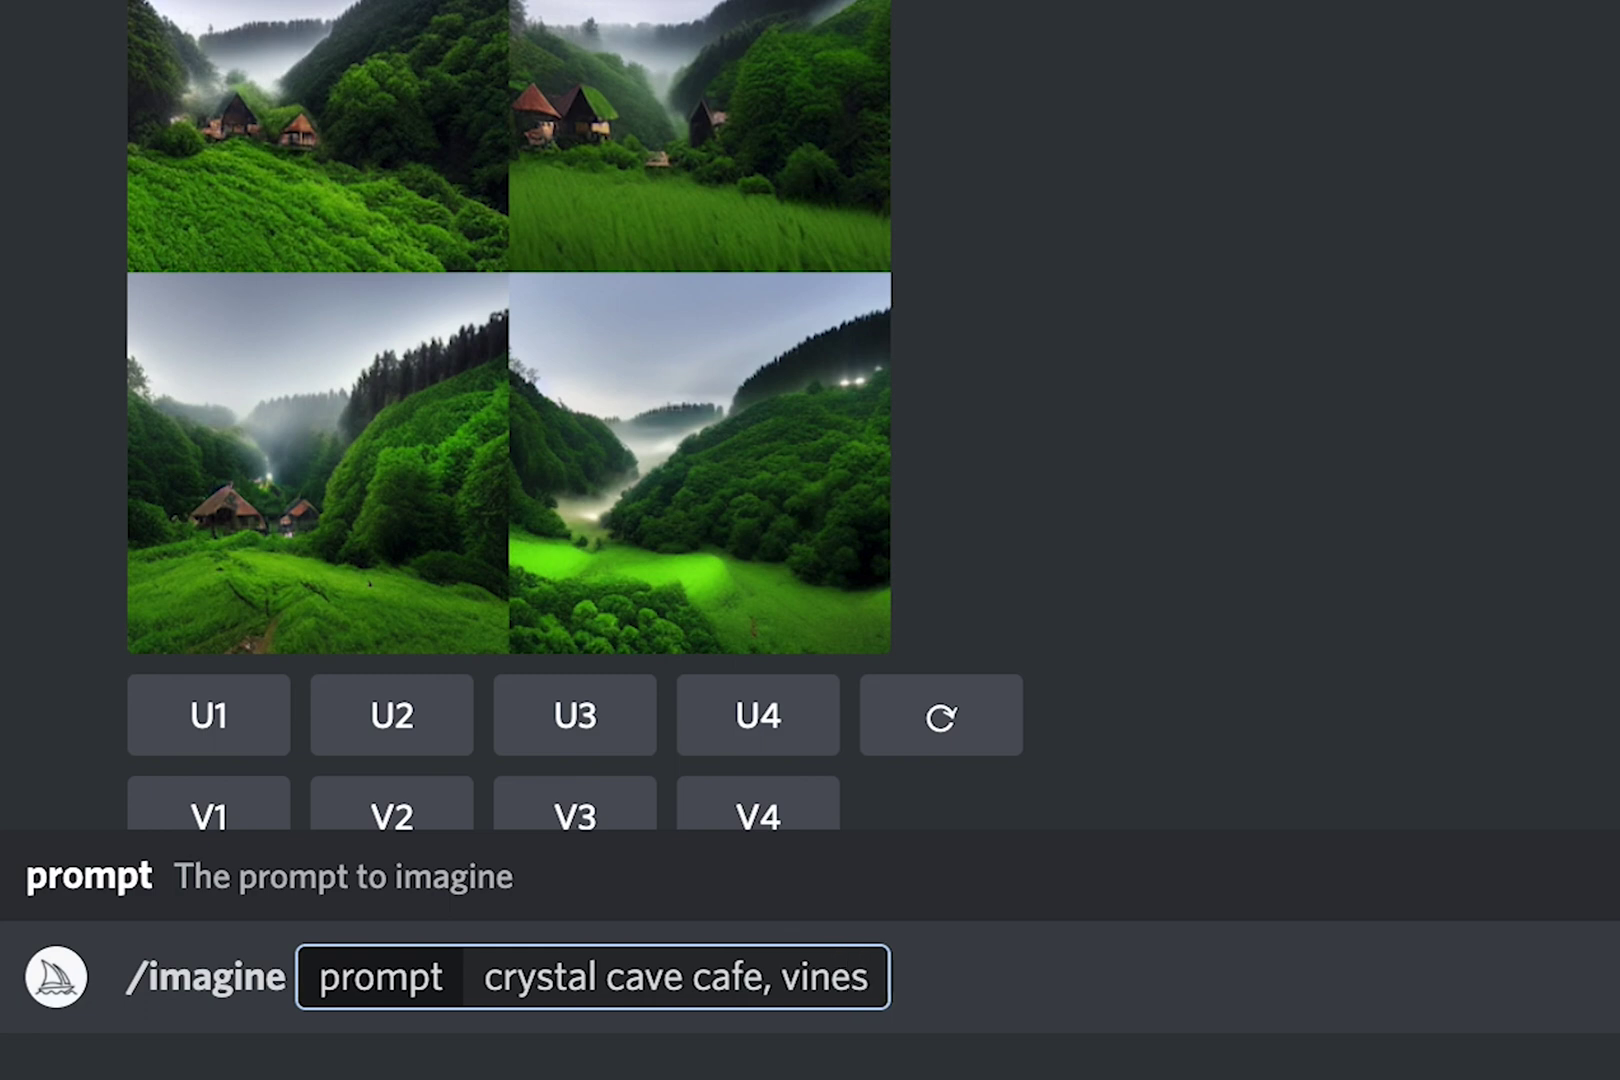
text(: : )
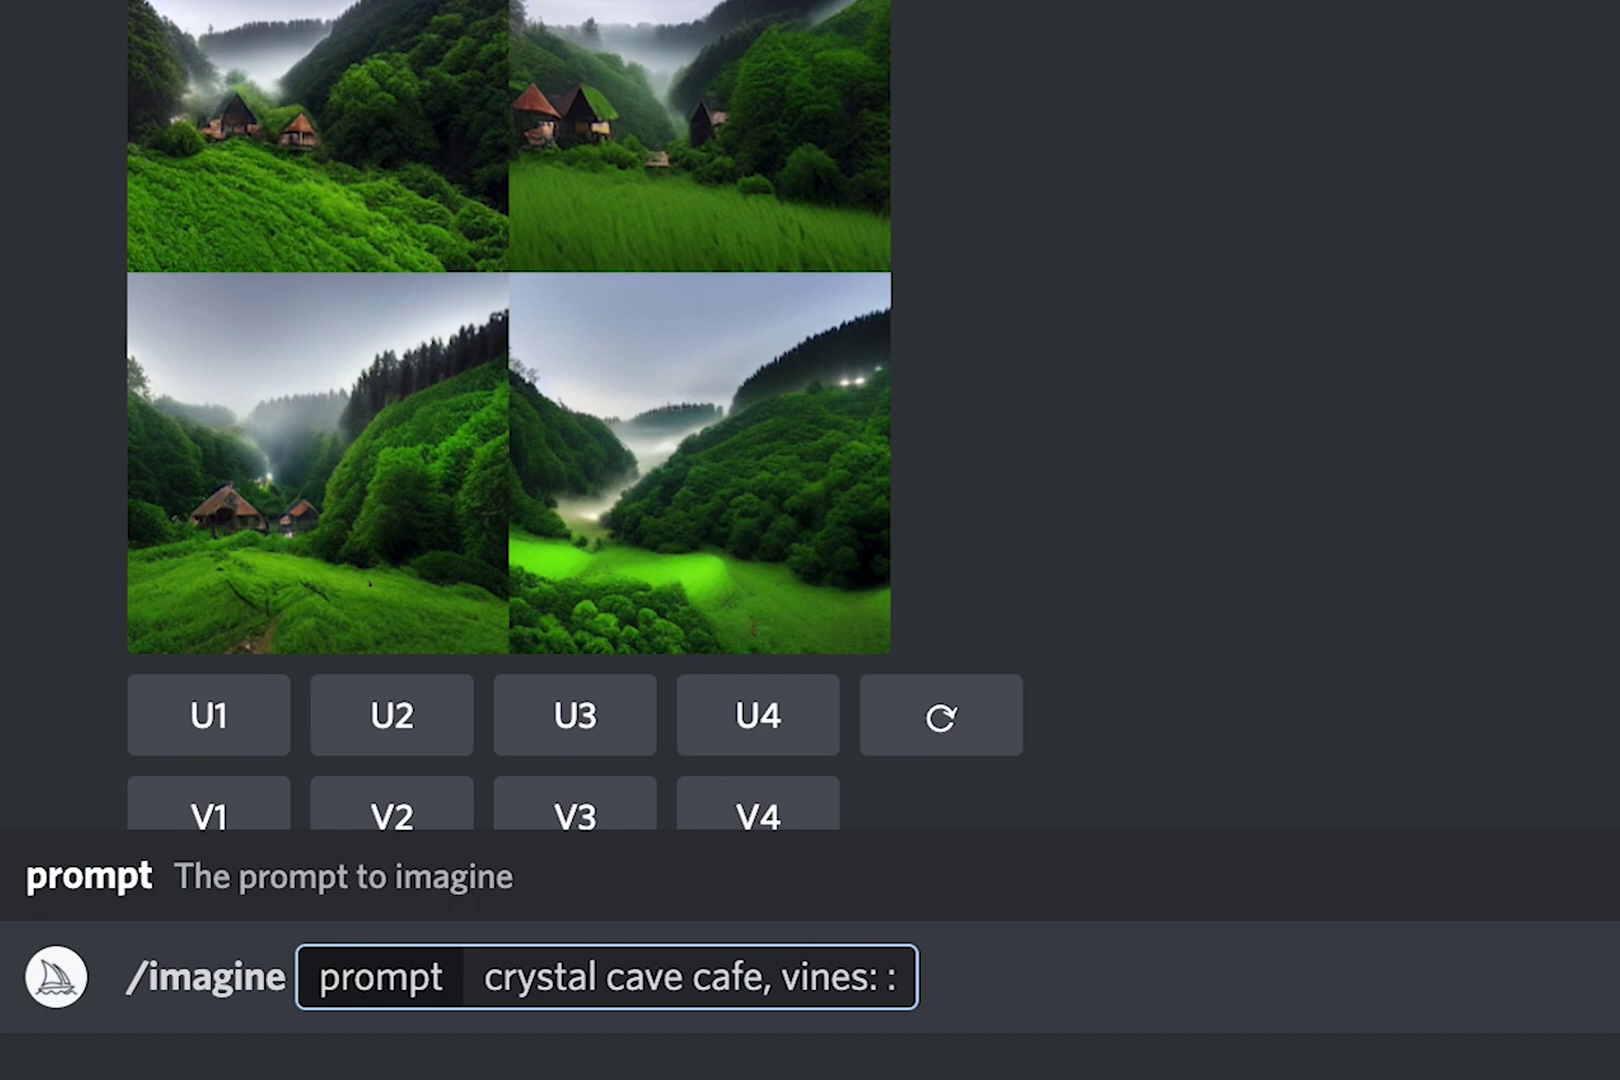
text(1.)
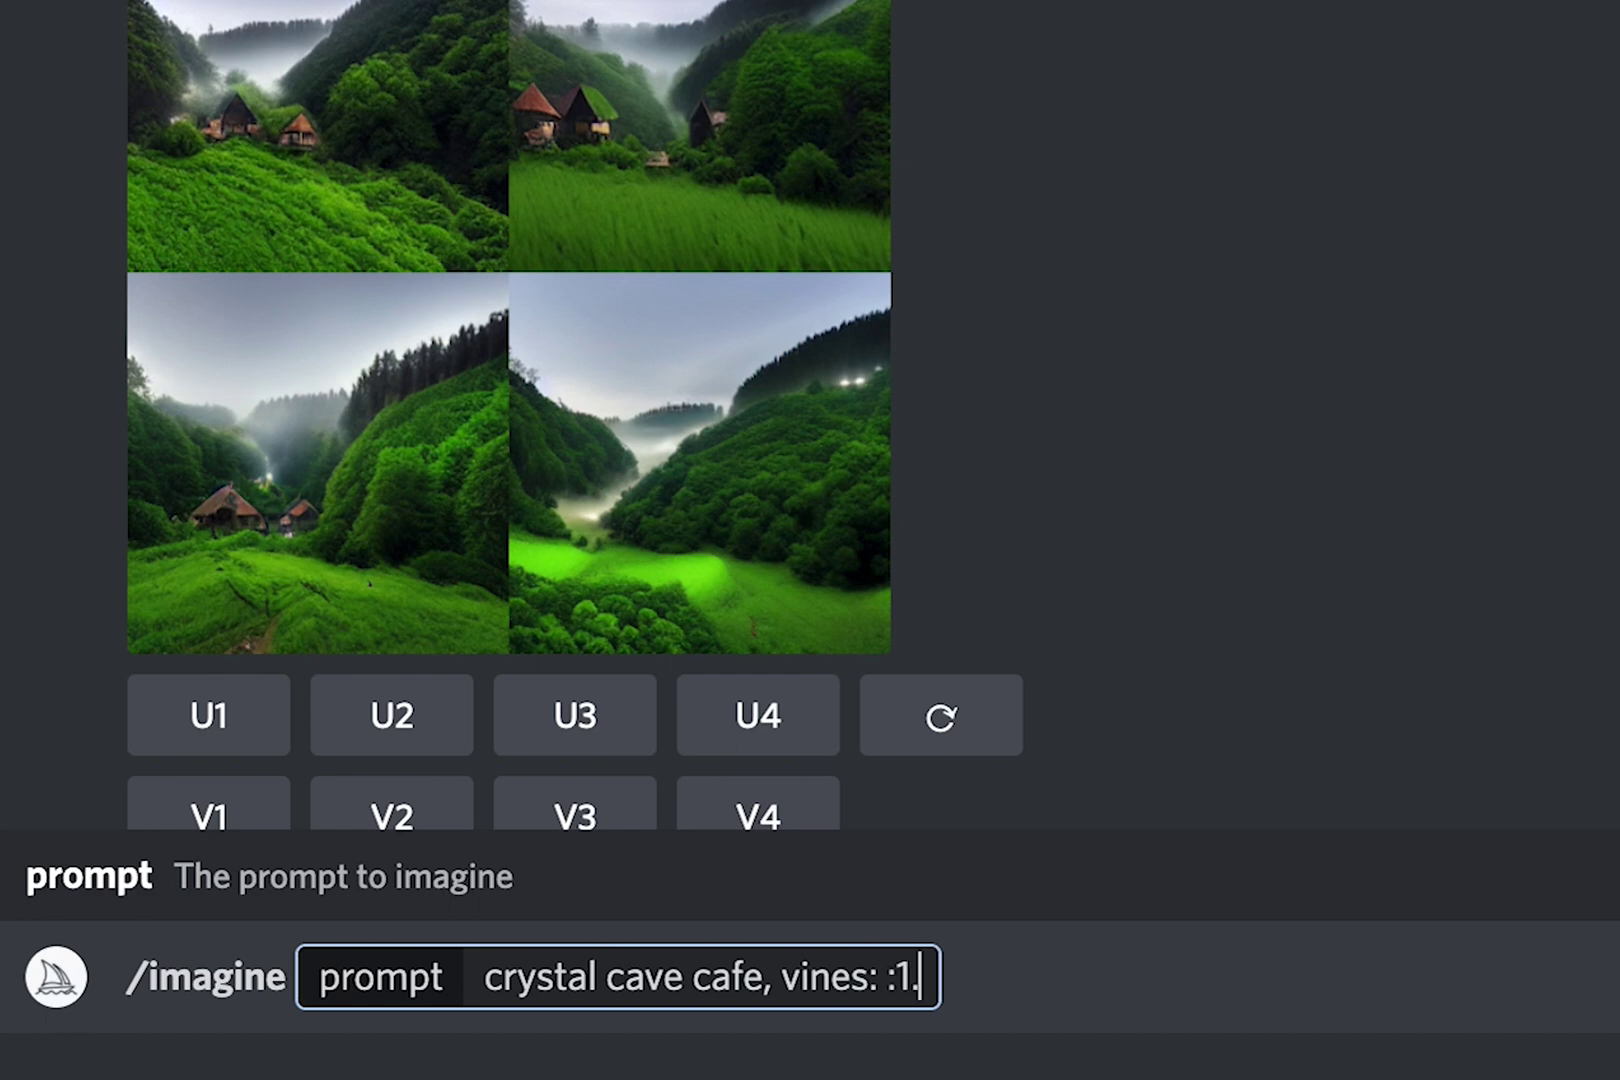
key(BackSpace)
key(BackSpace)
text(1.5)
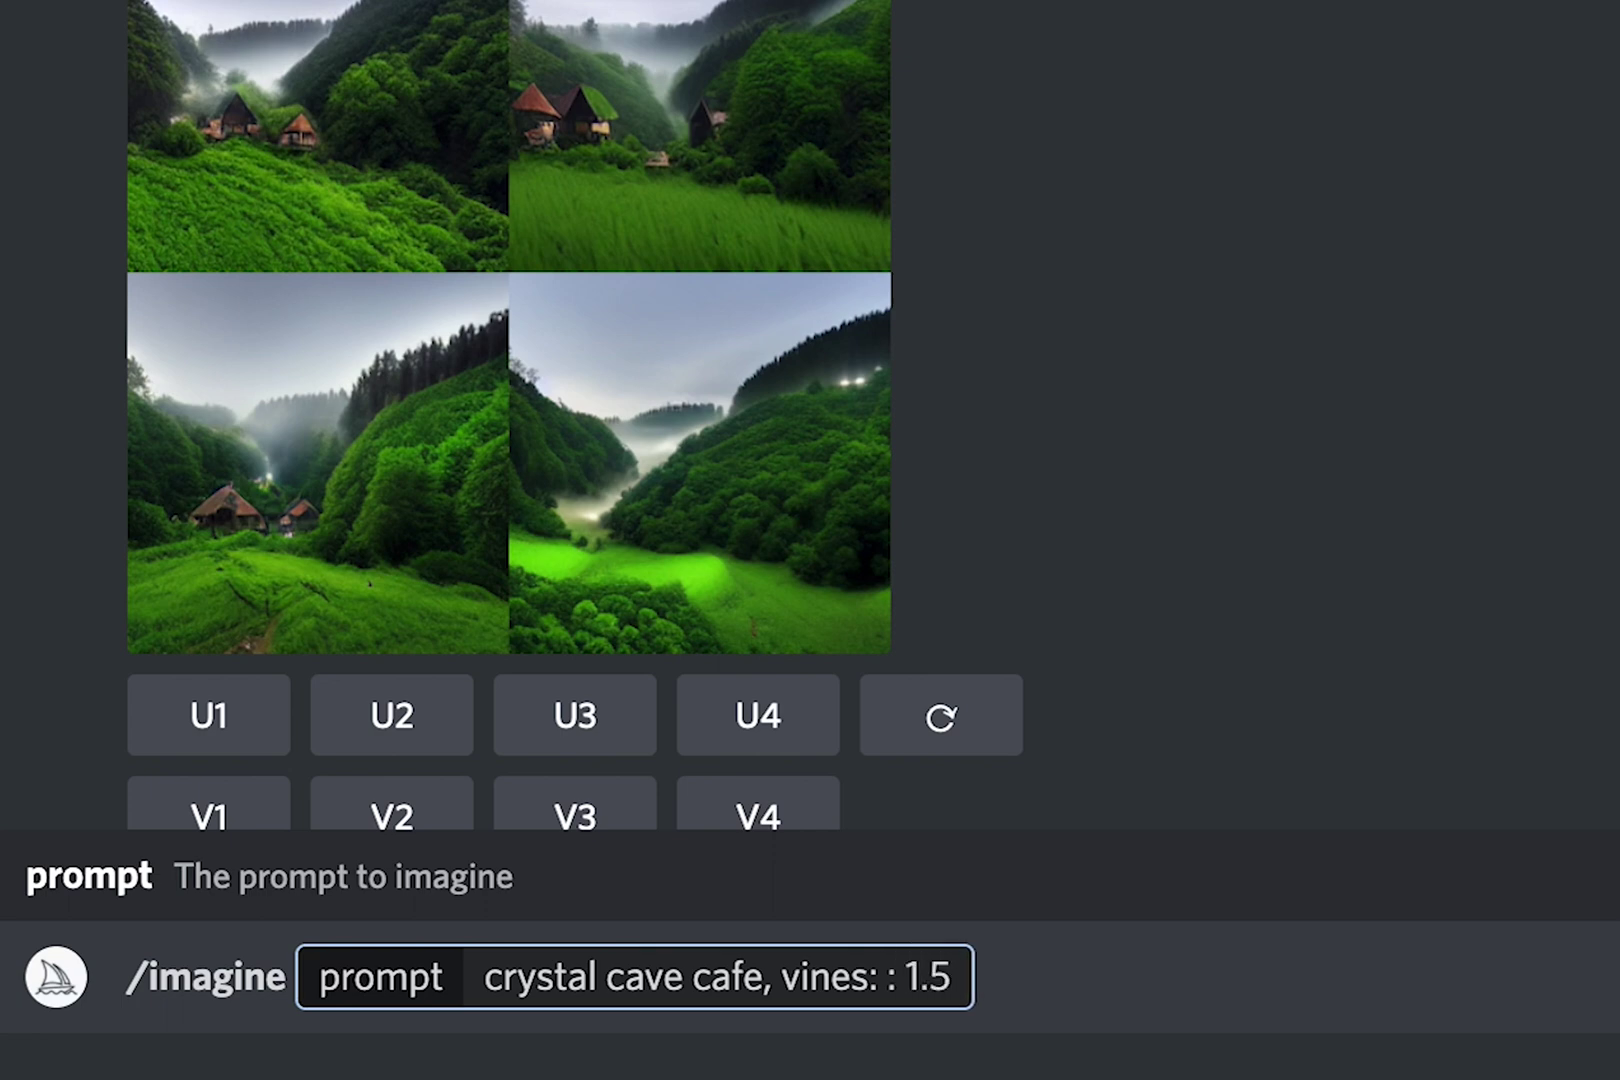
text( ,)
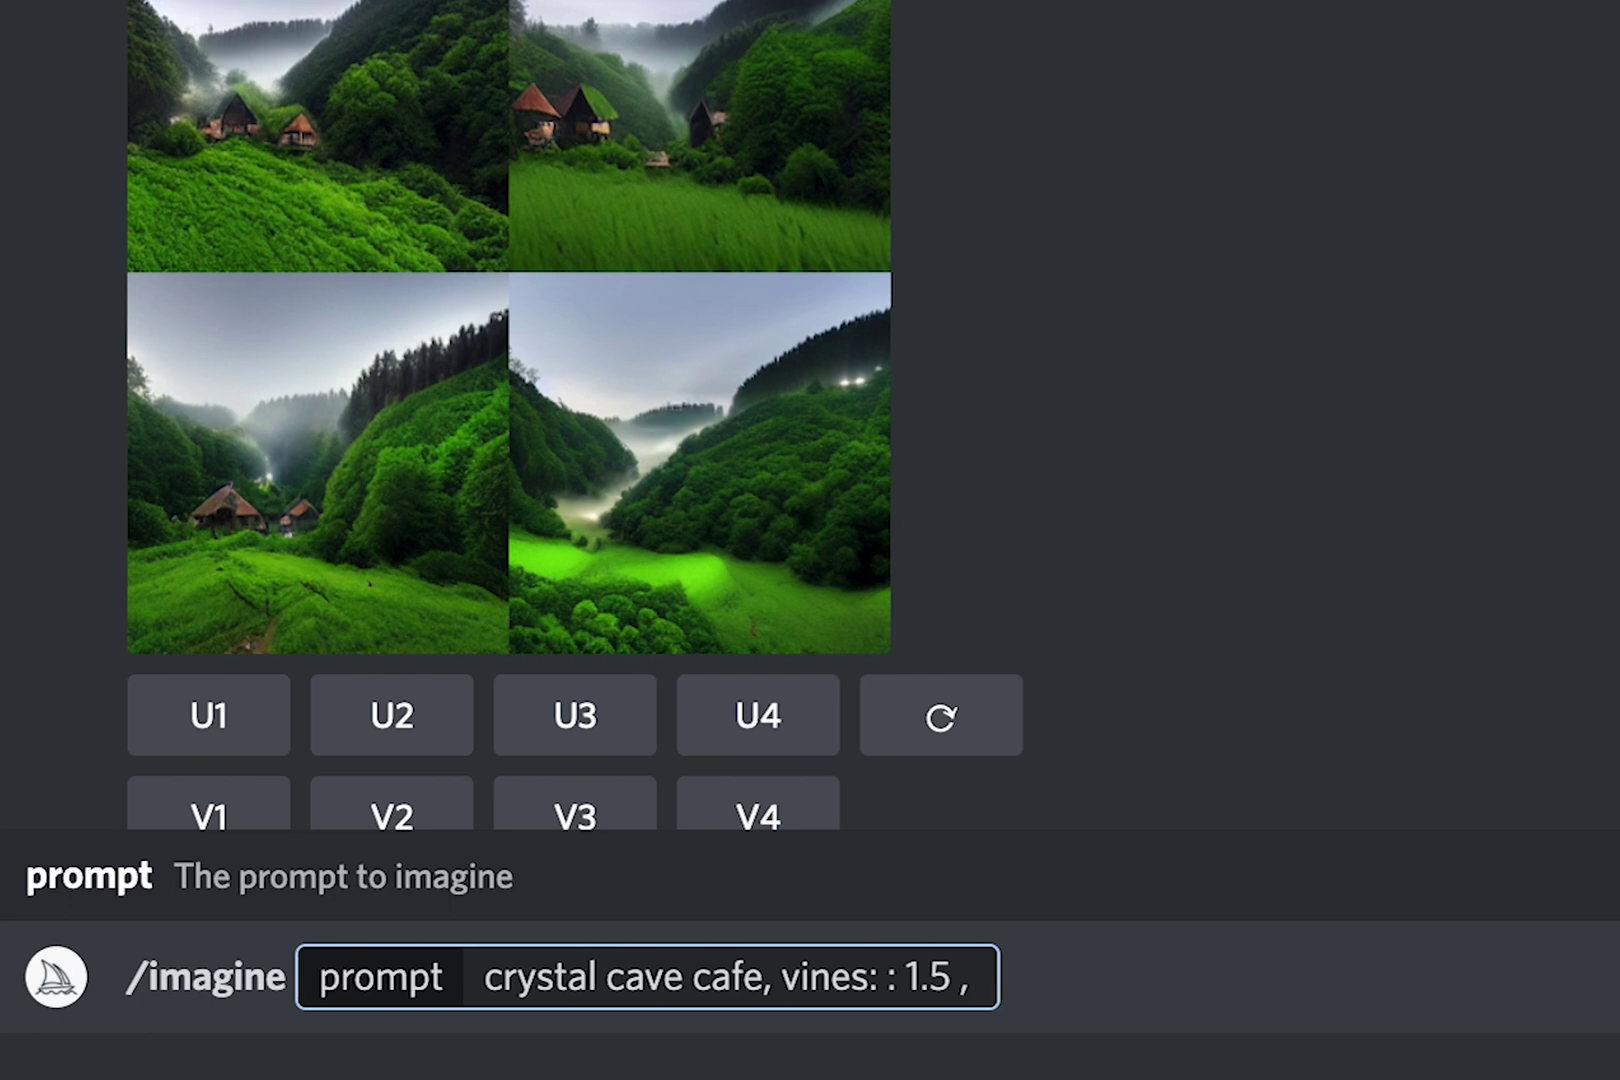
click(916, 985)
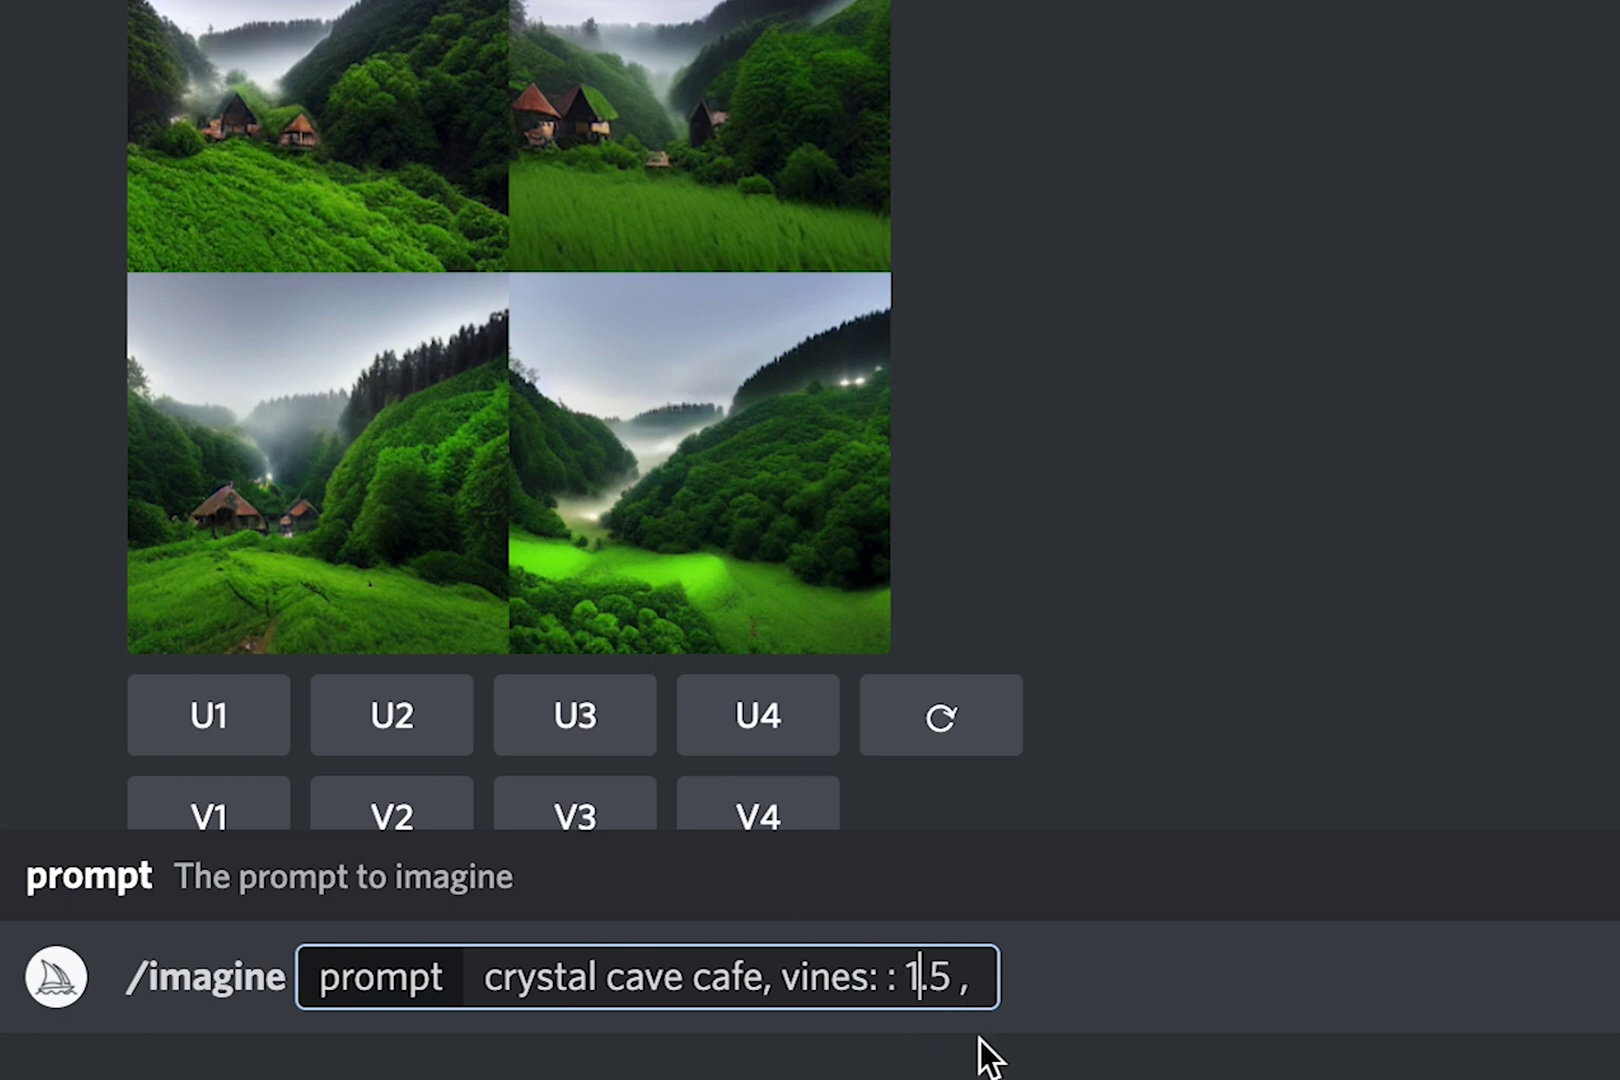
click(998, 976)
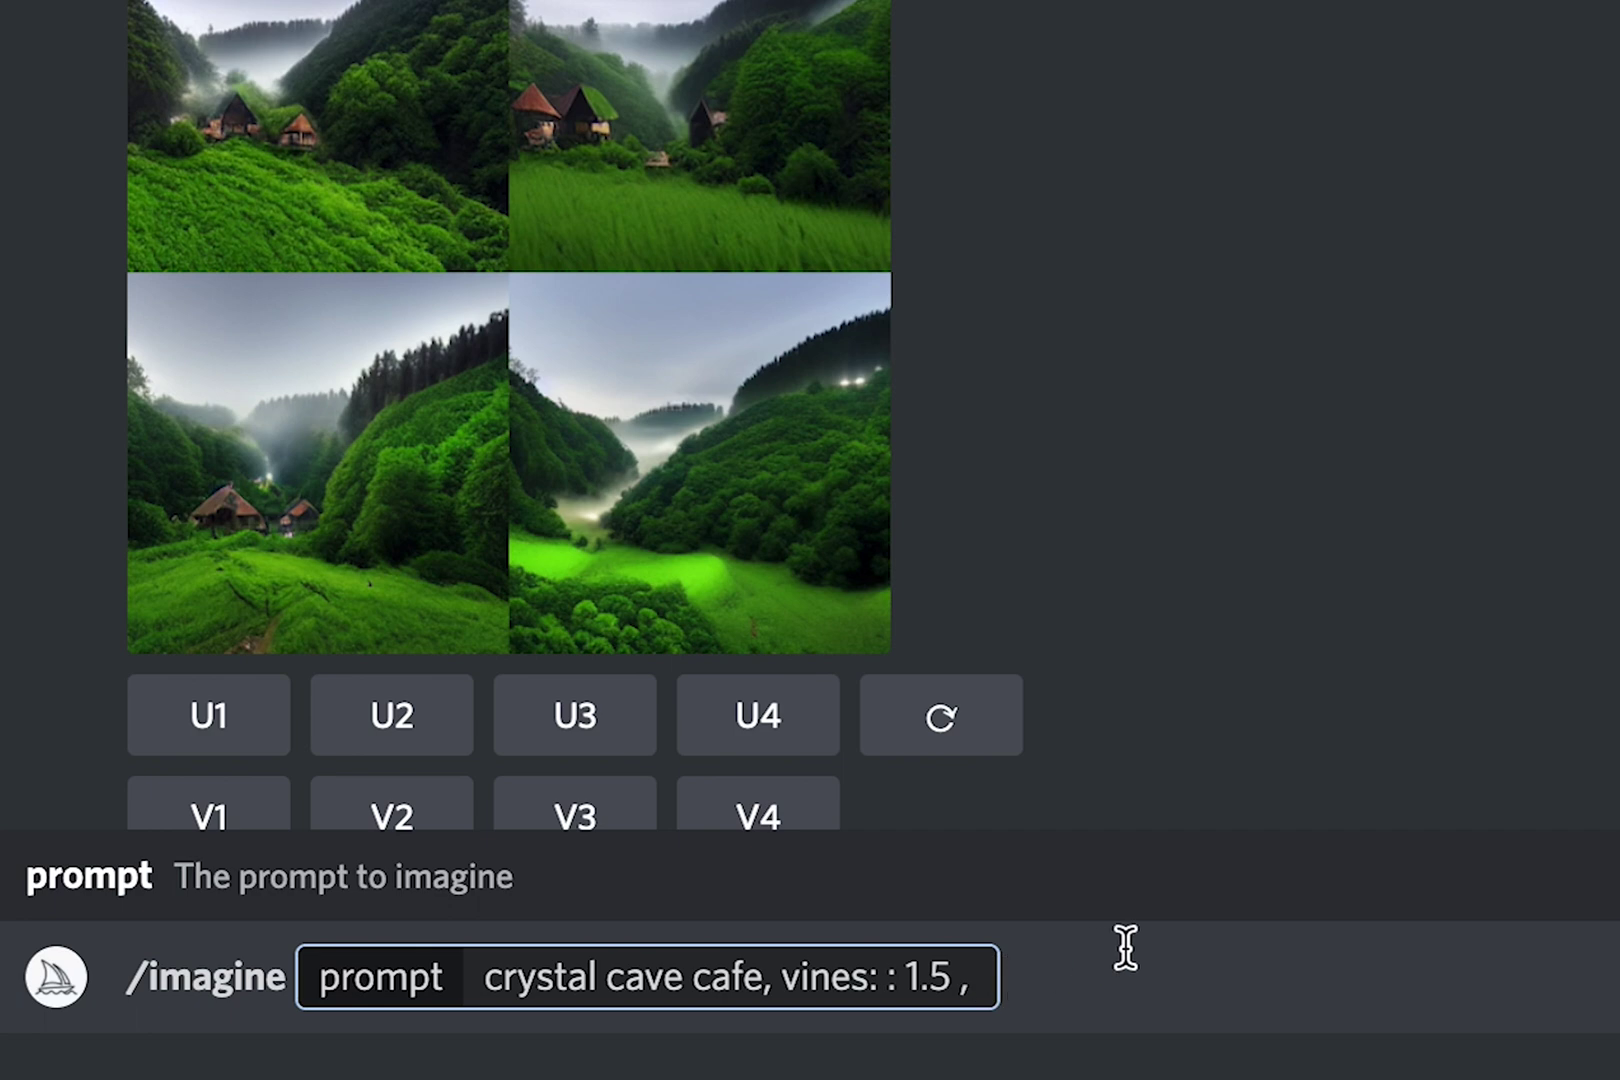
Step: Drop the --no parameter and append 'cinematic lighting, --ar 16:7' to complete the prompt
text(--)
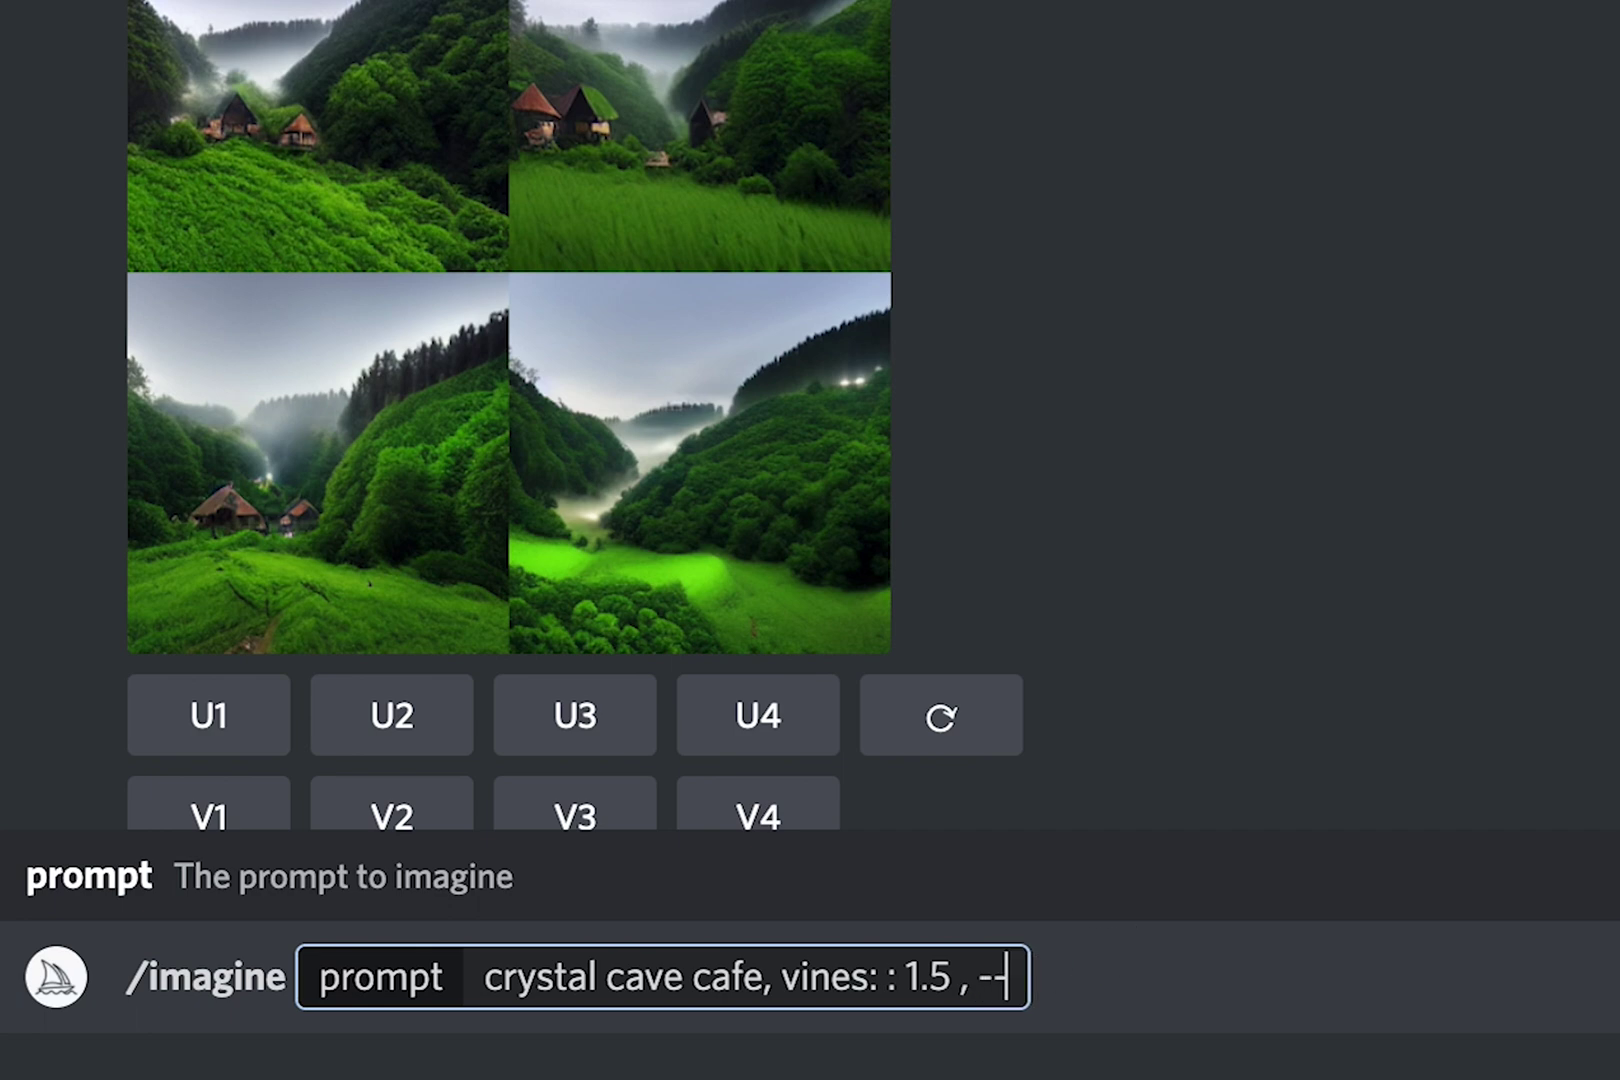
text(no)
key(BackSpace)
key(BackSpace)
key(BackSpace)
key(BackSpace)
key(BackSpace)
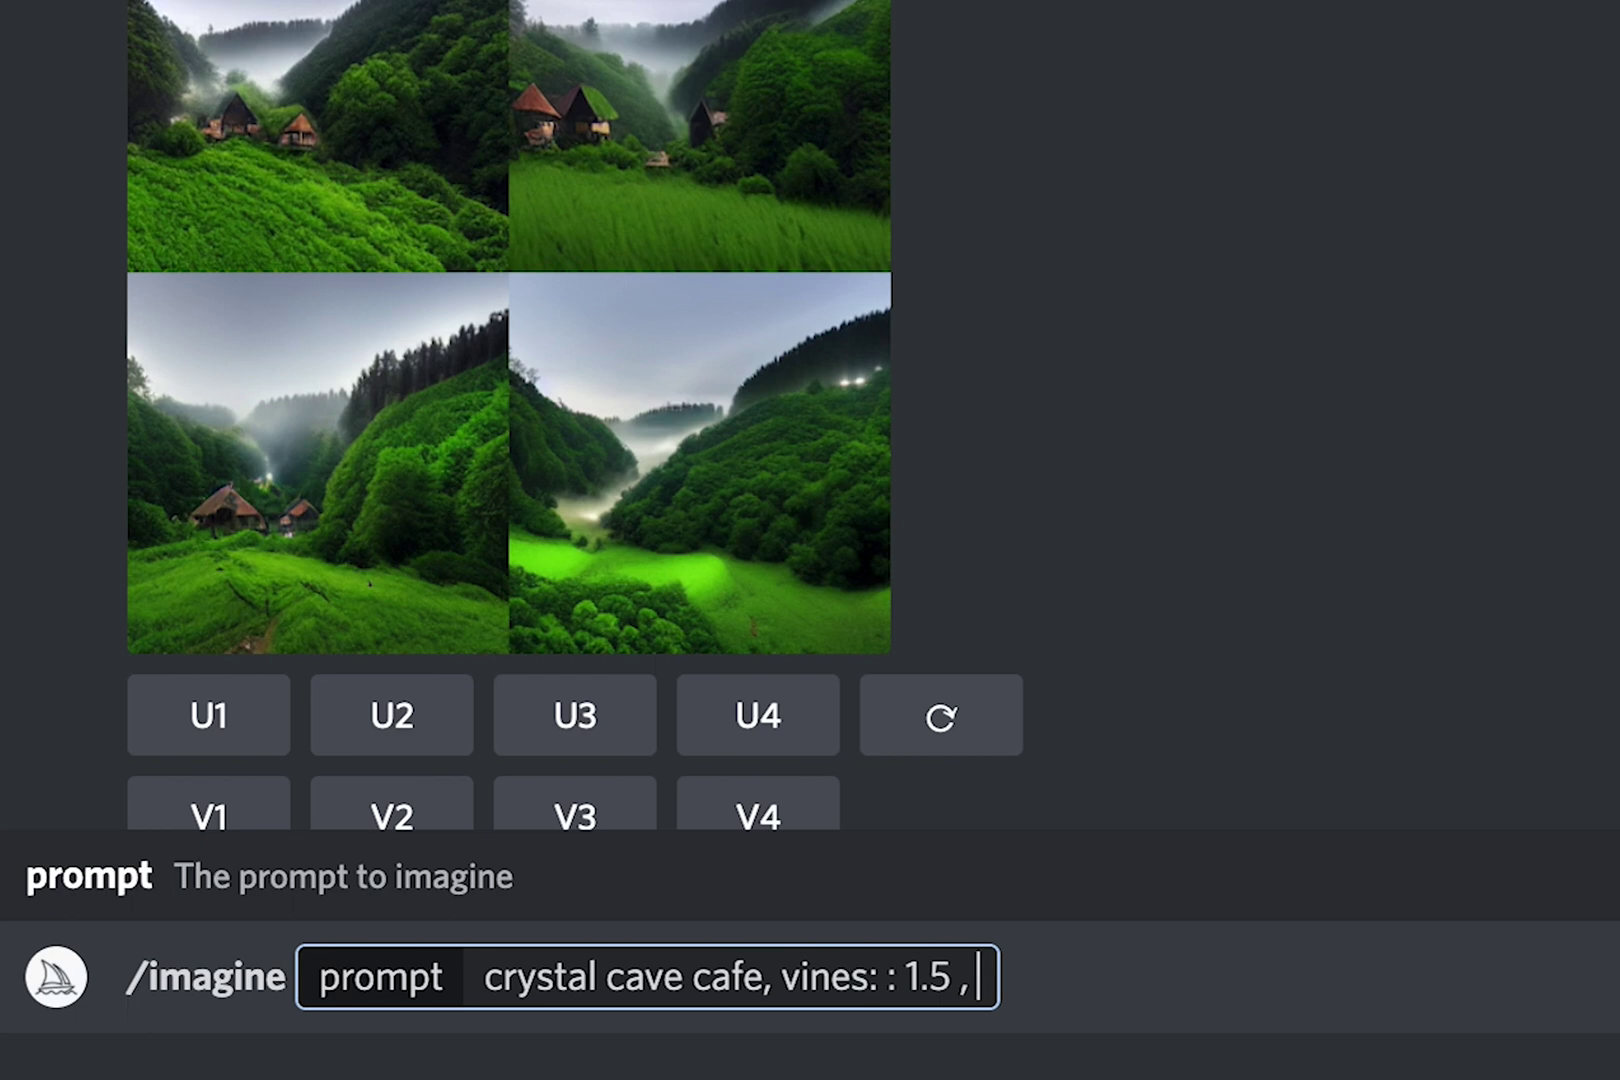
text(cinematic)
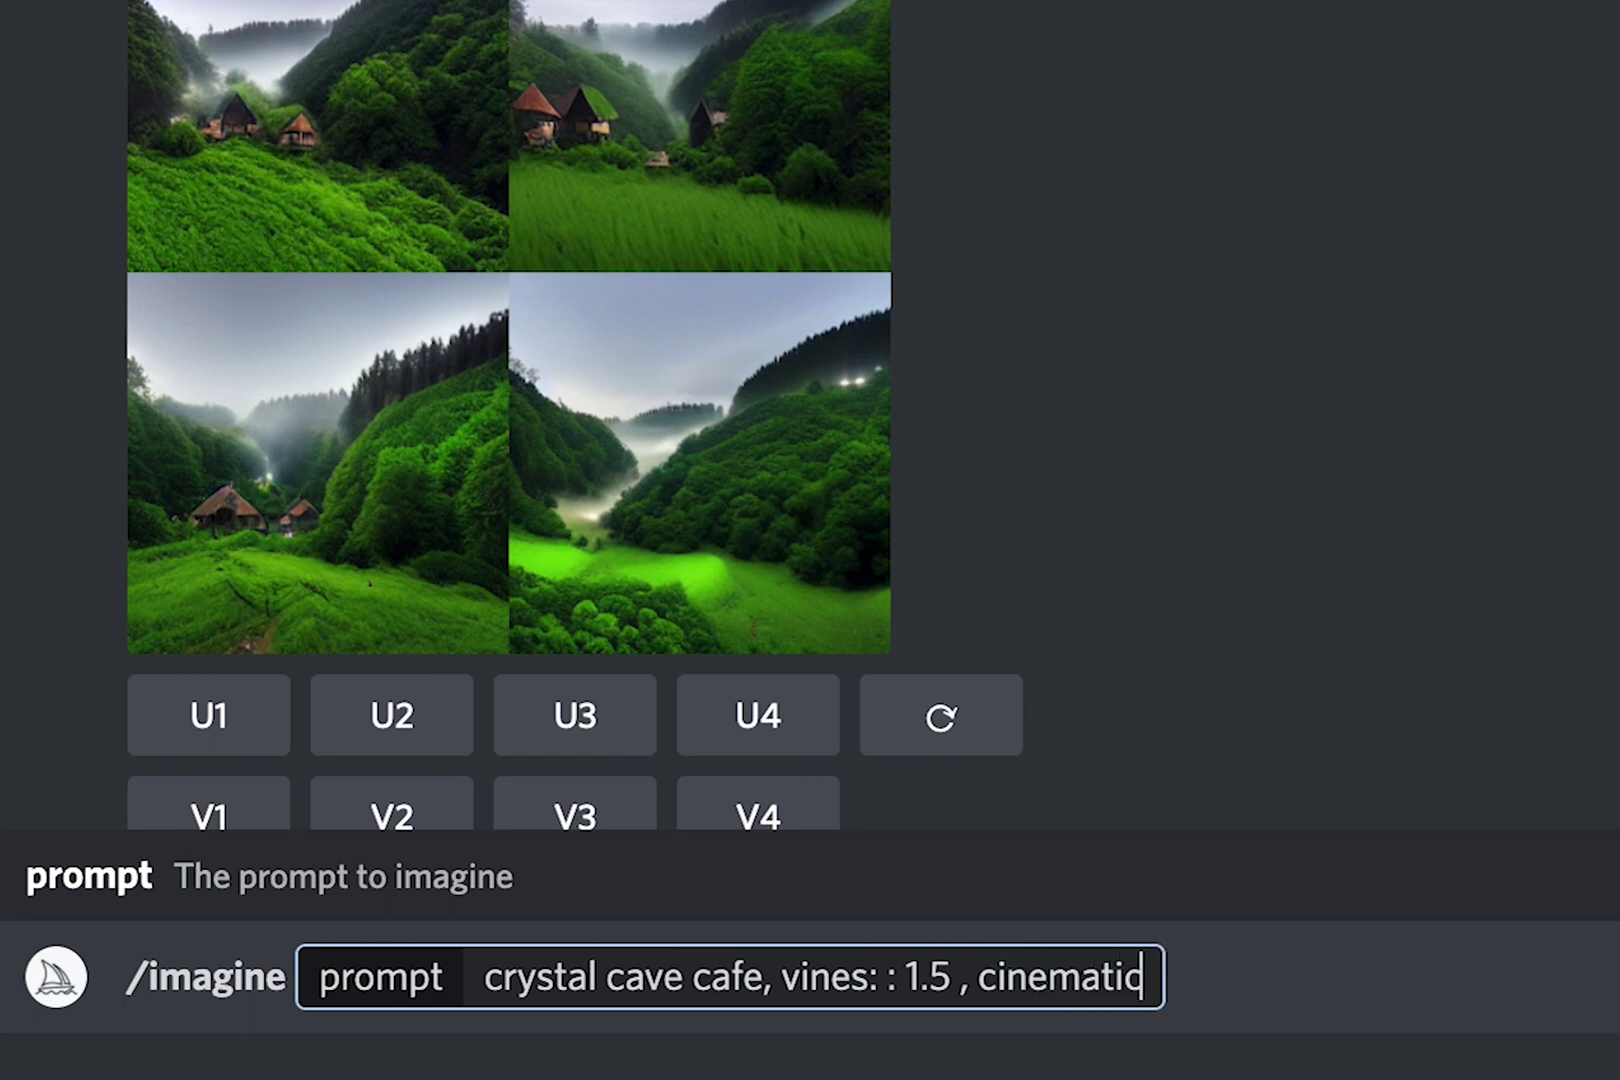
text( ligh)
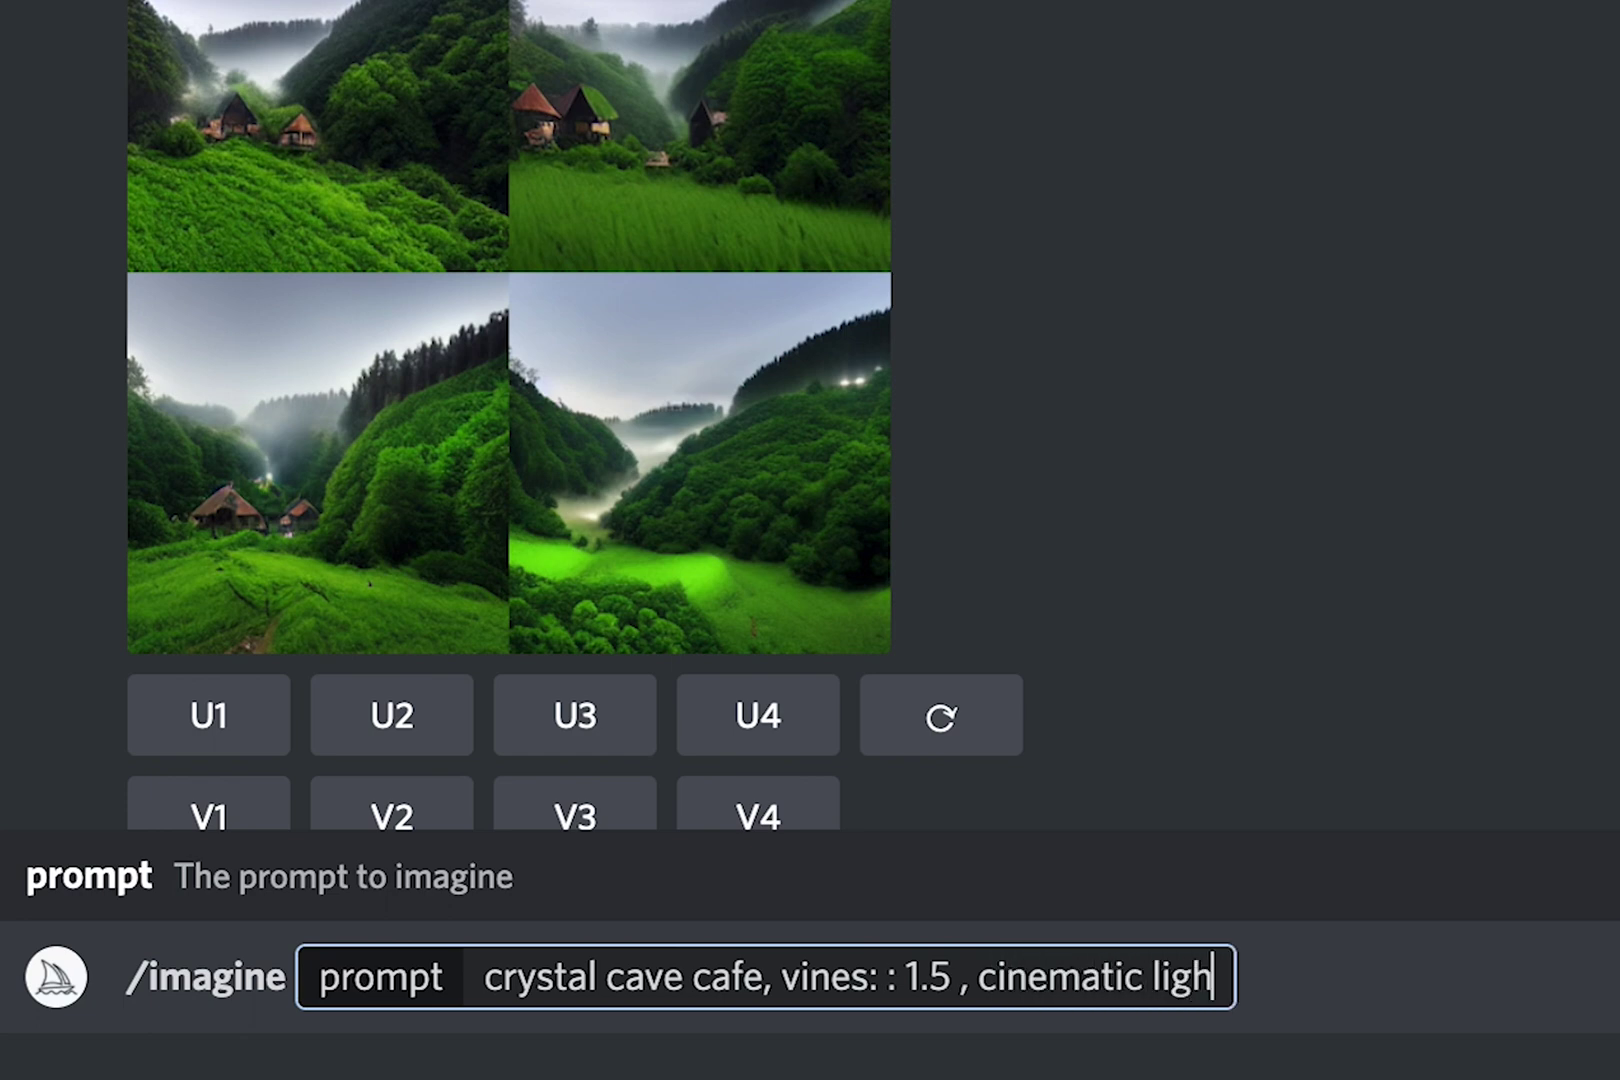
text(ting,)
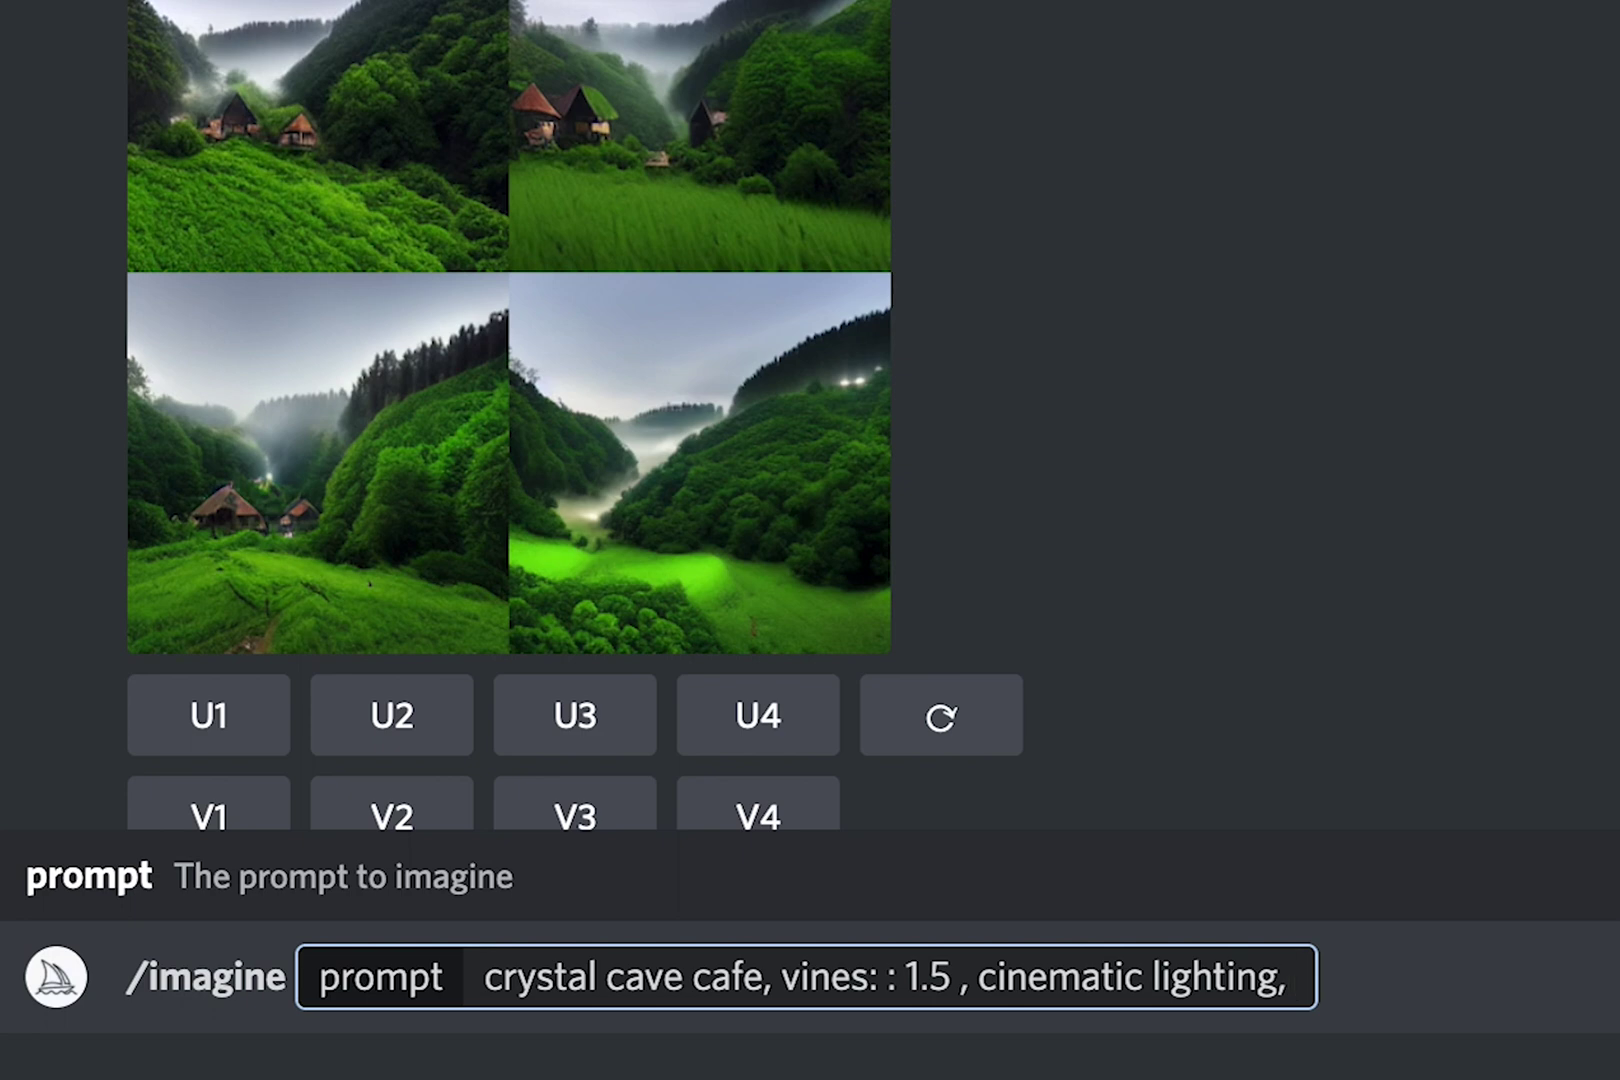
text(-)
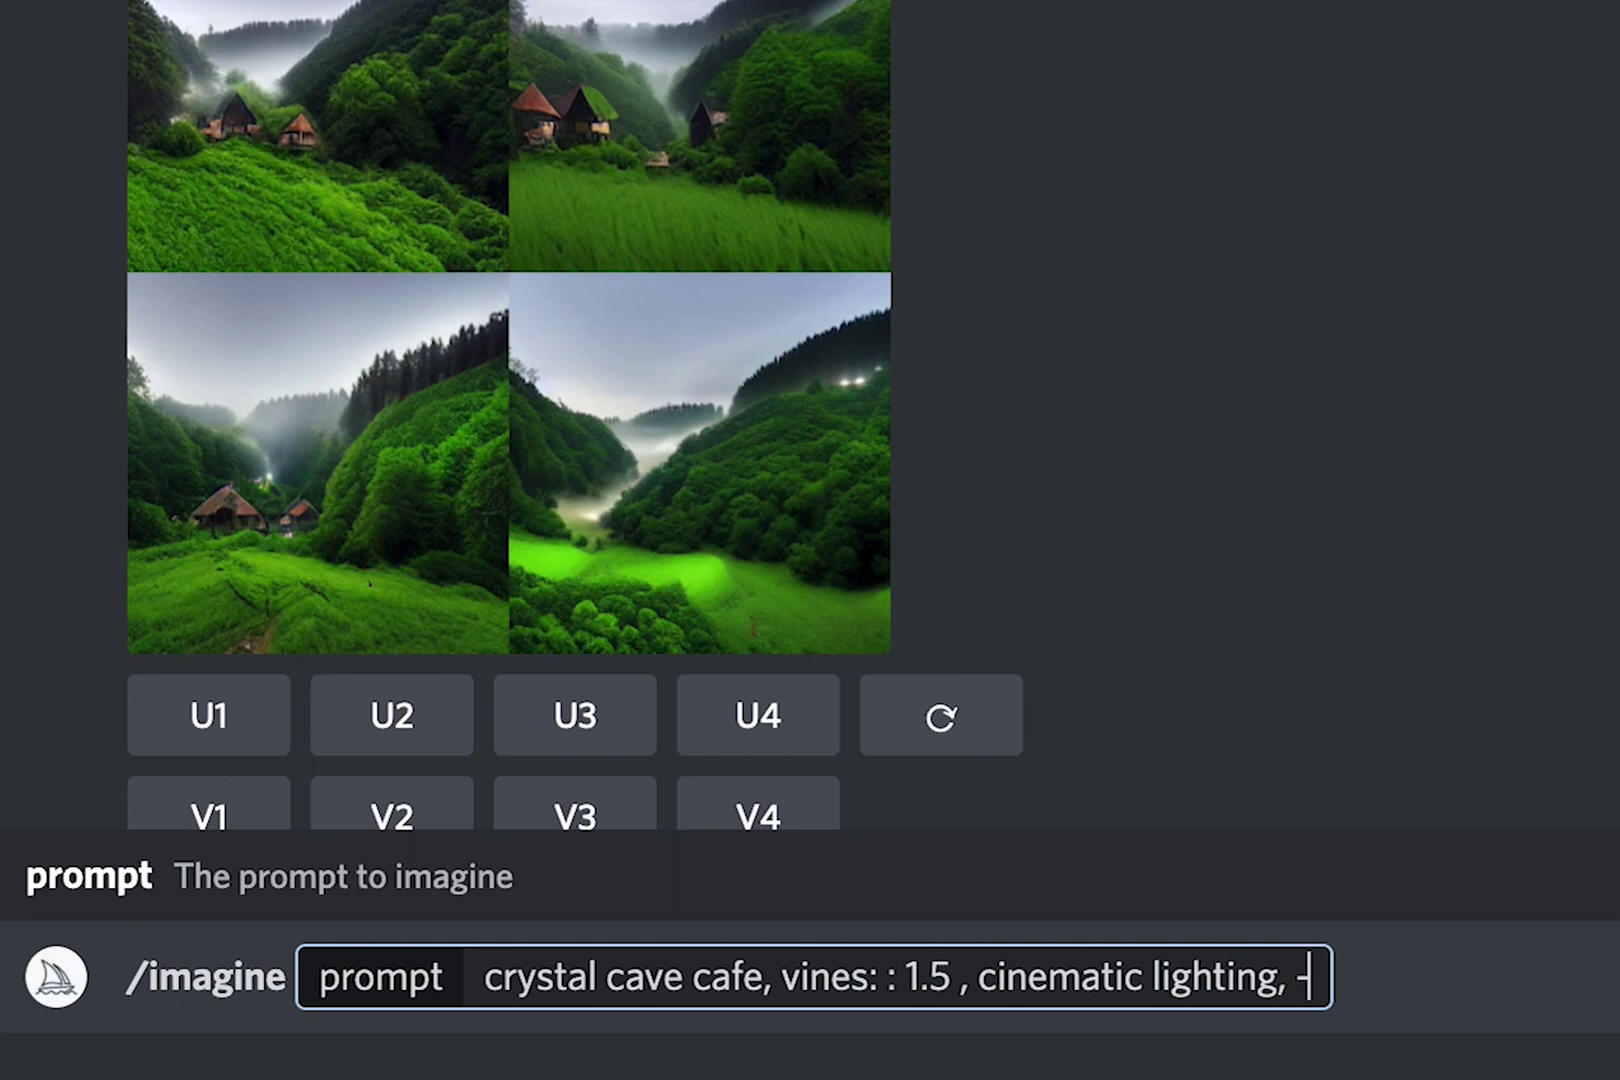
text(-)
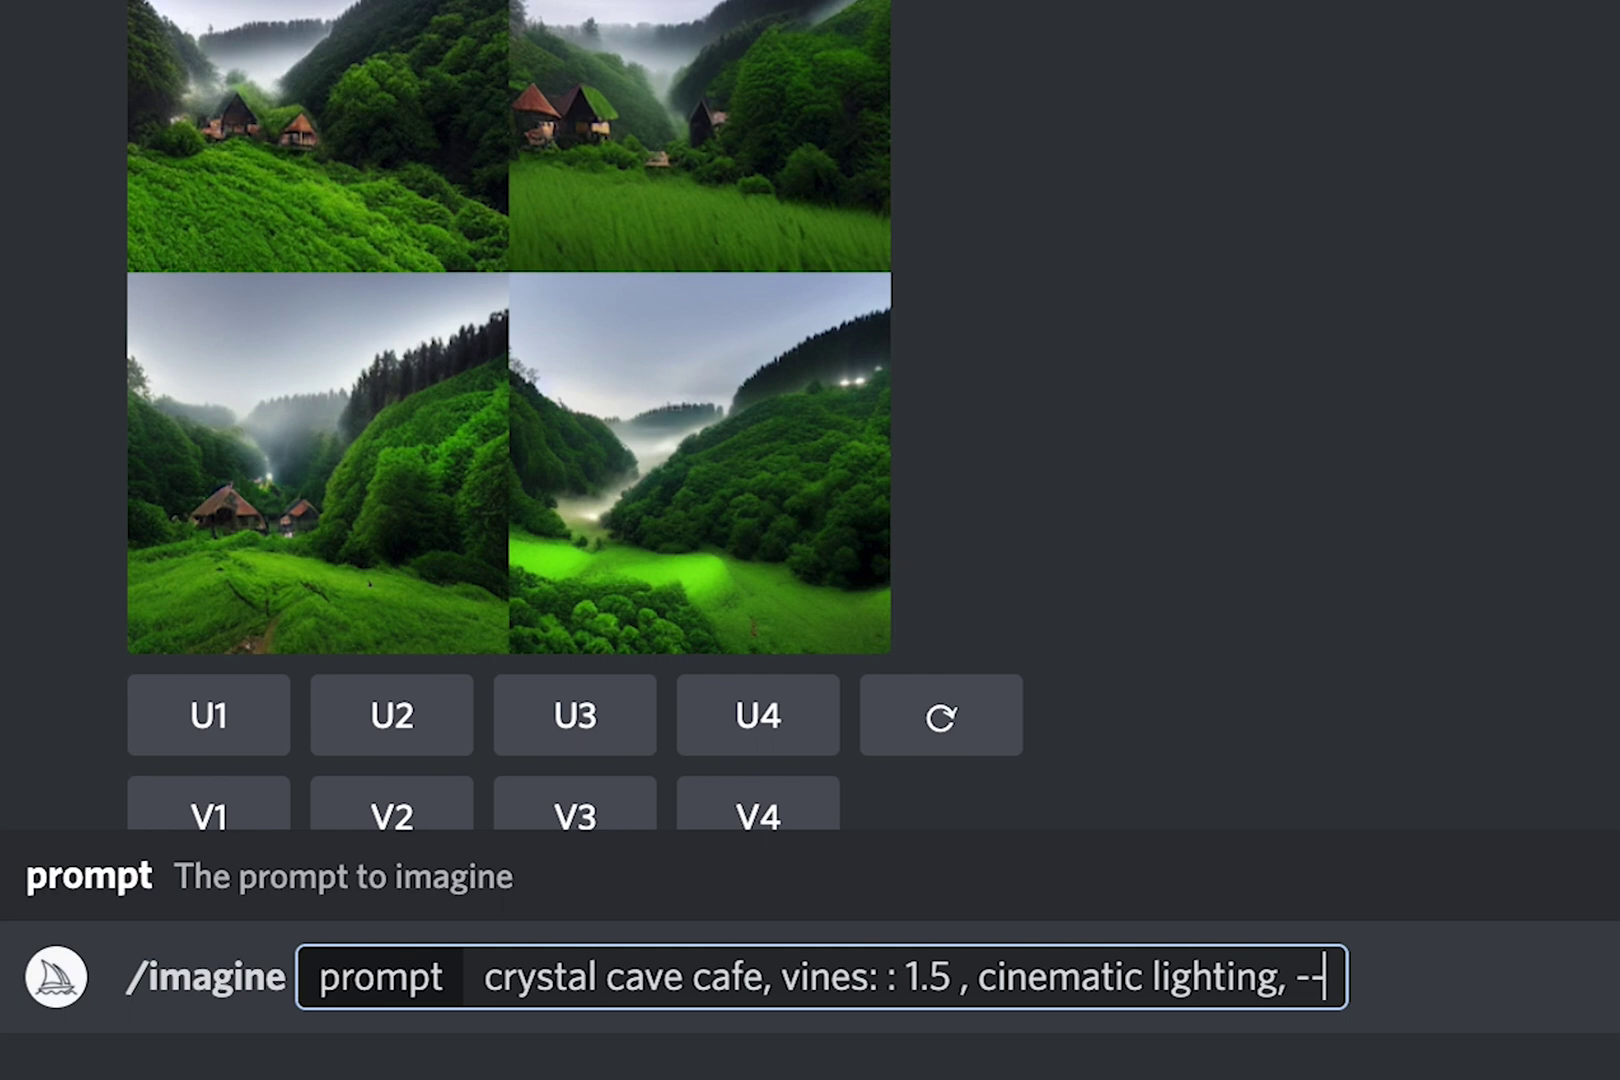
text(ar)
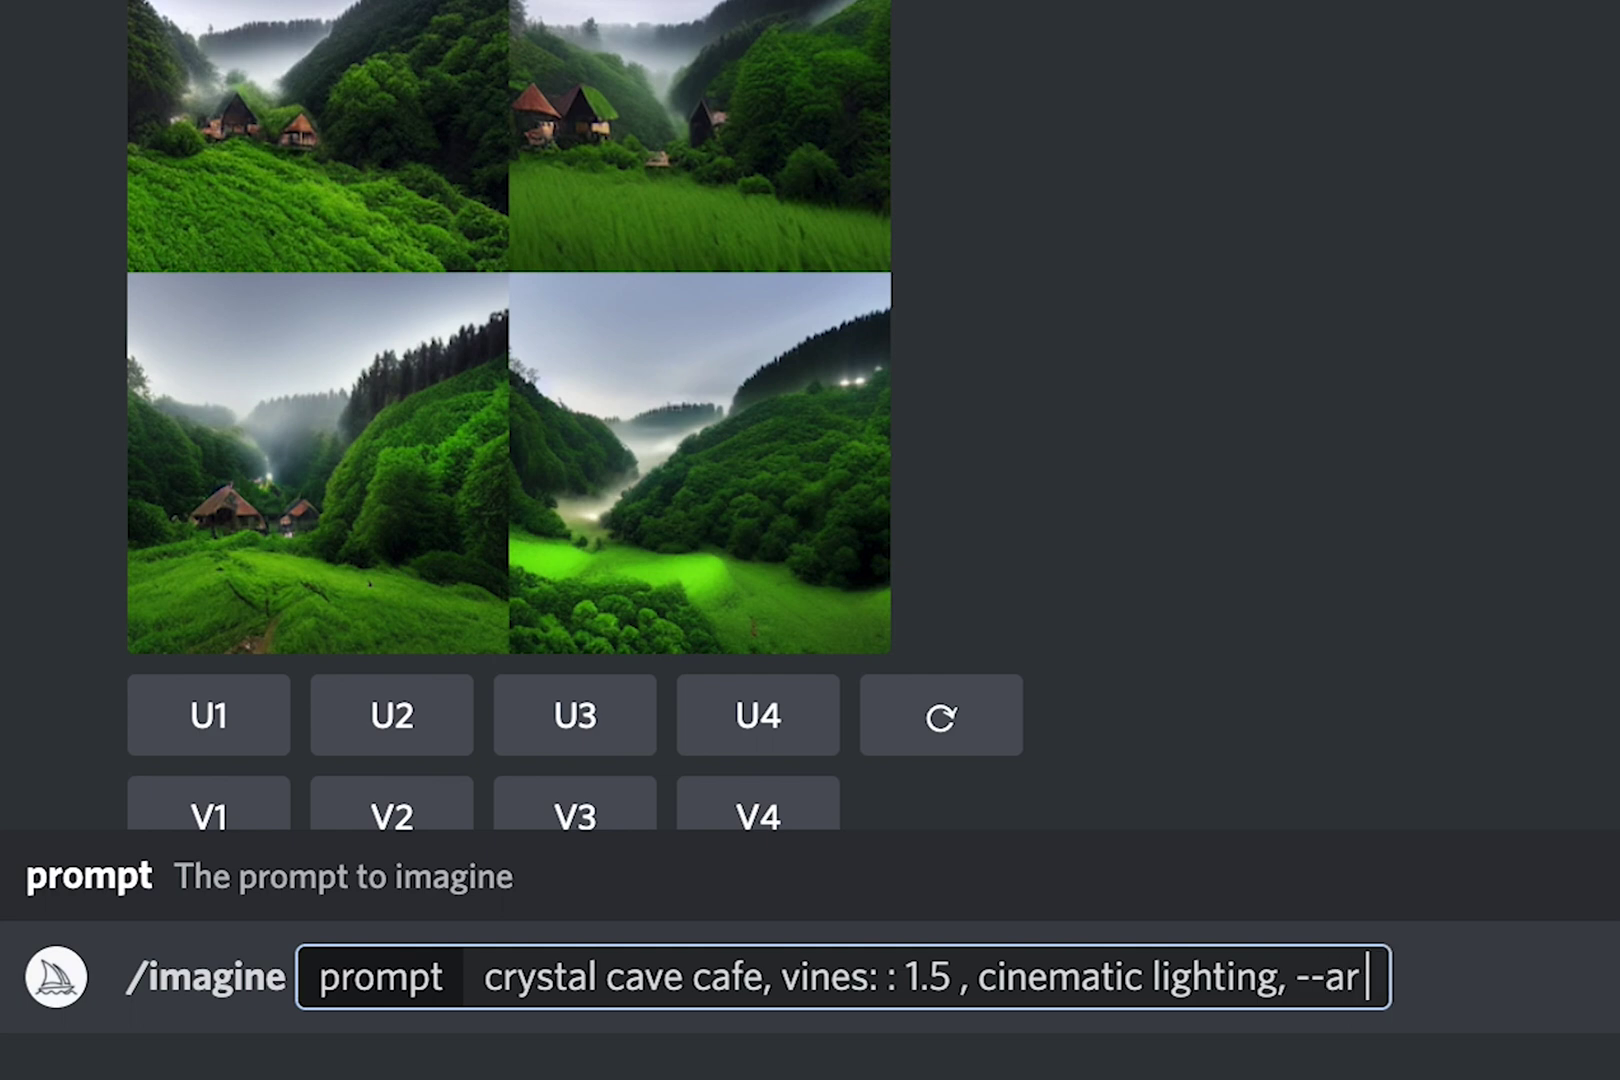
text( 1)
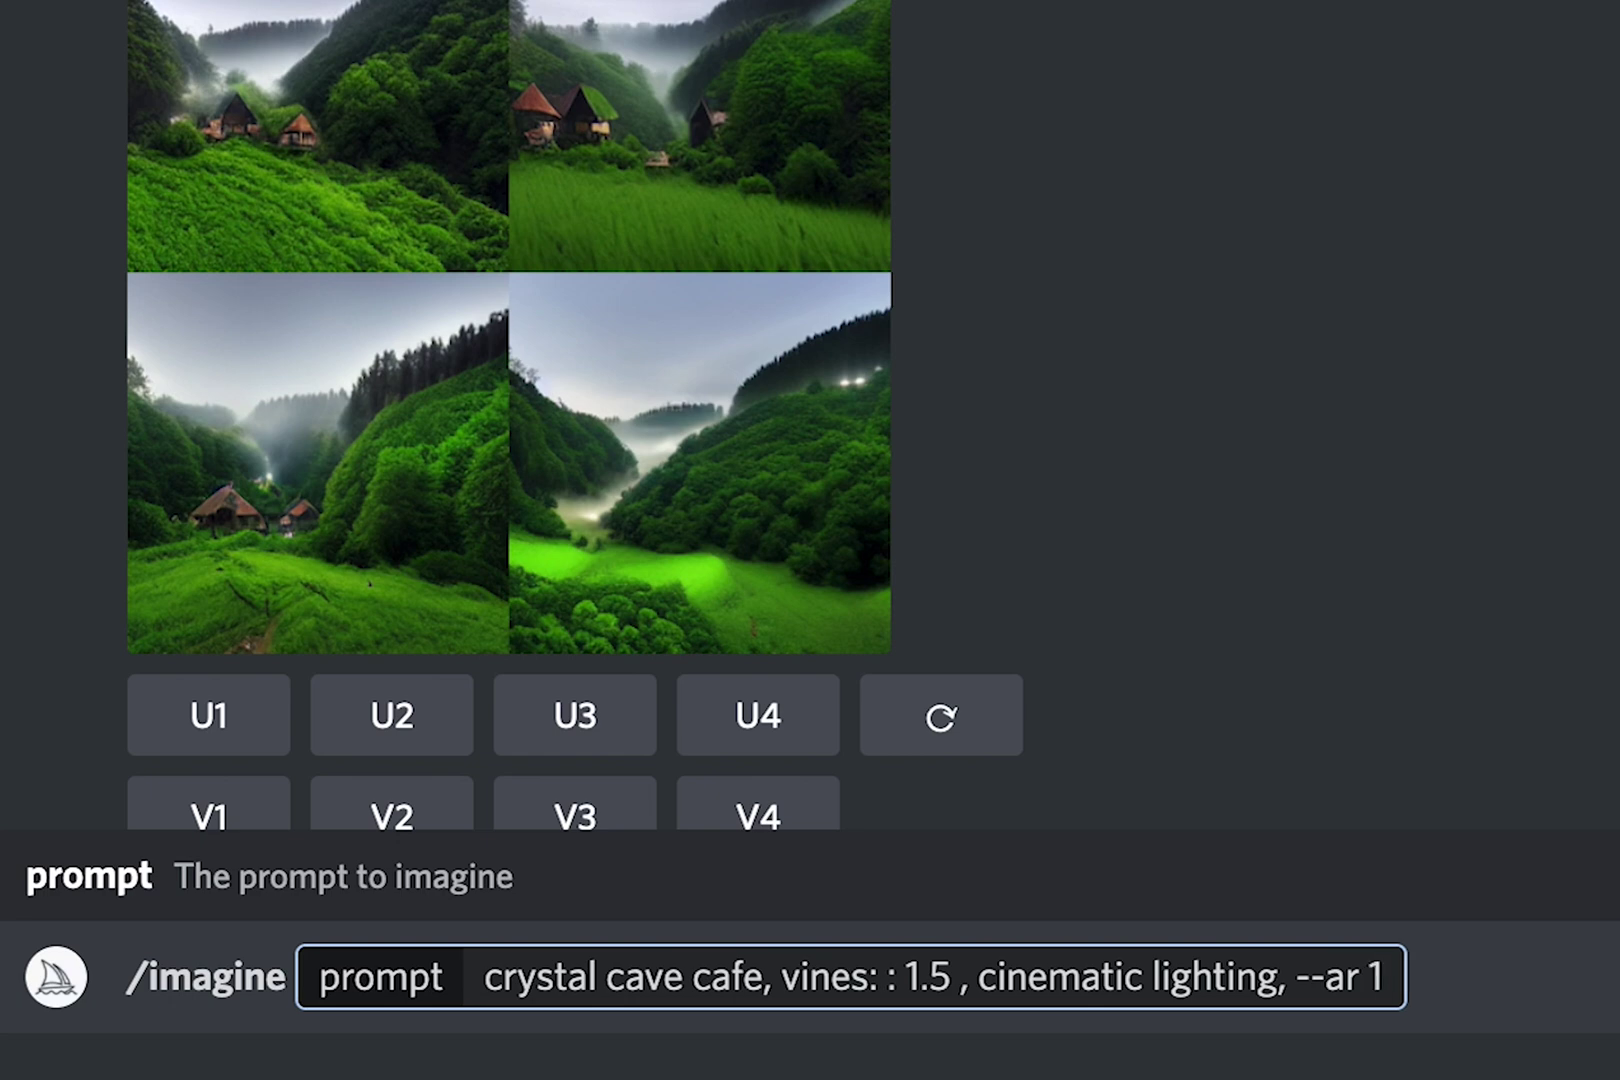
text(6:)
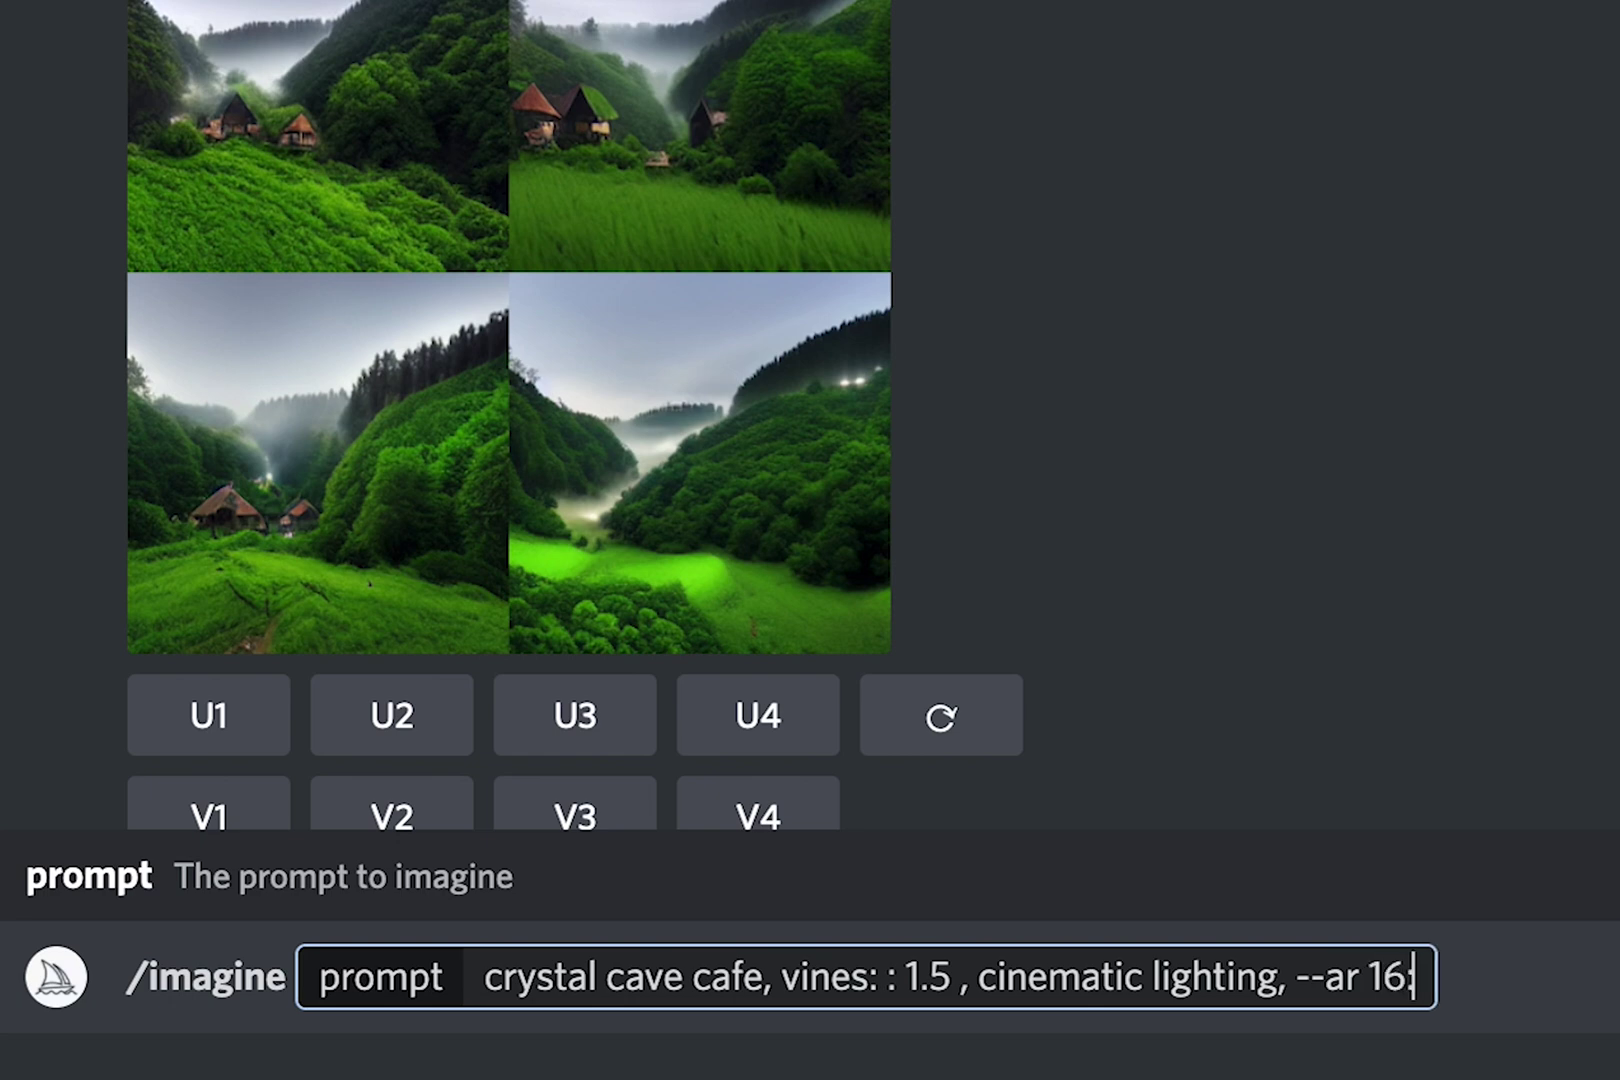
text(7)
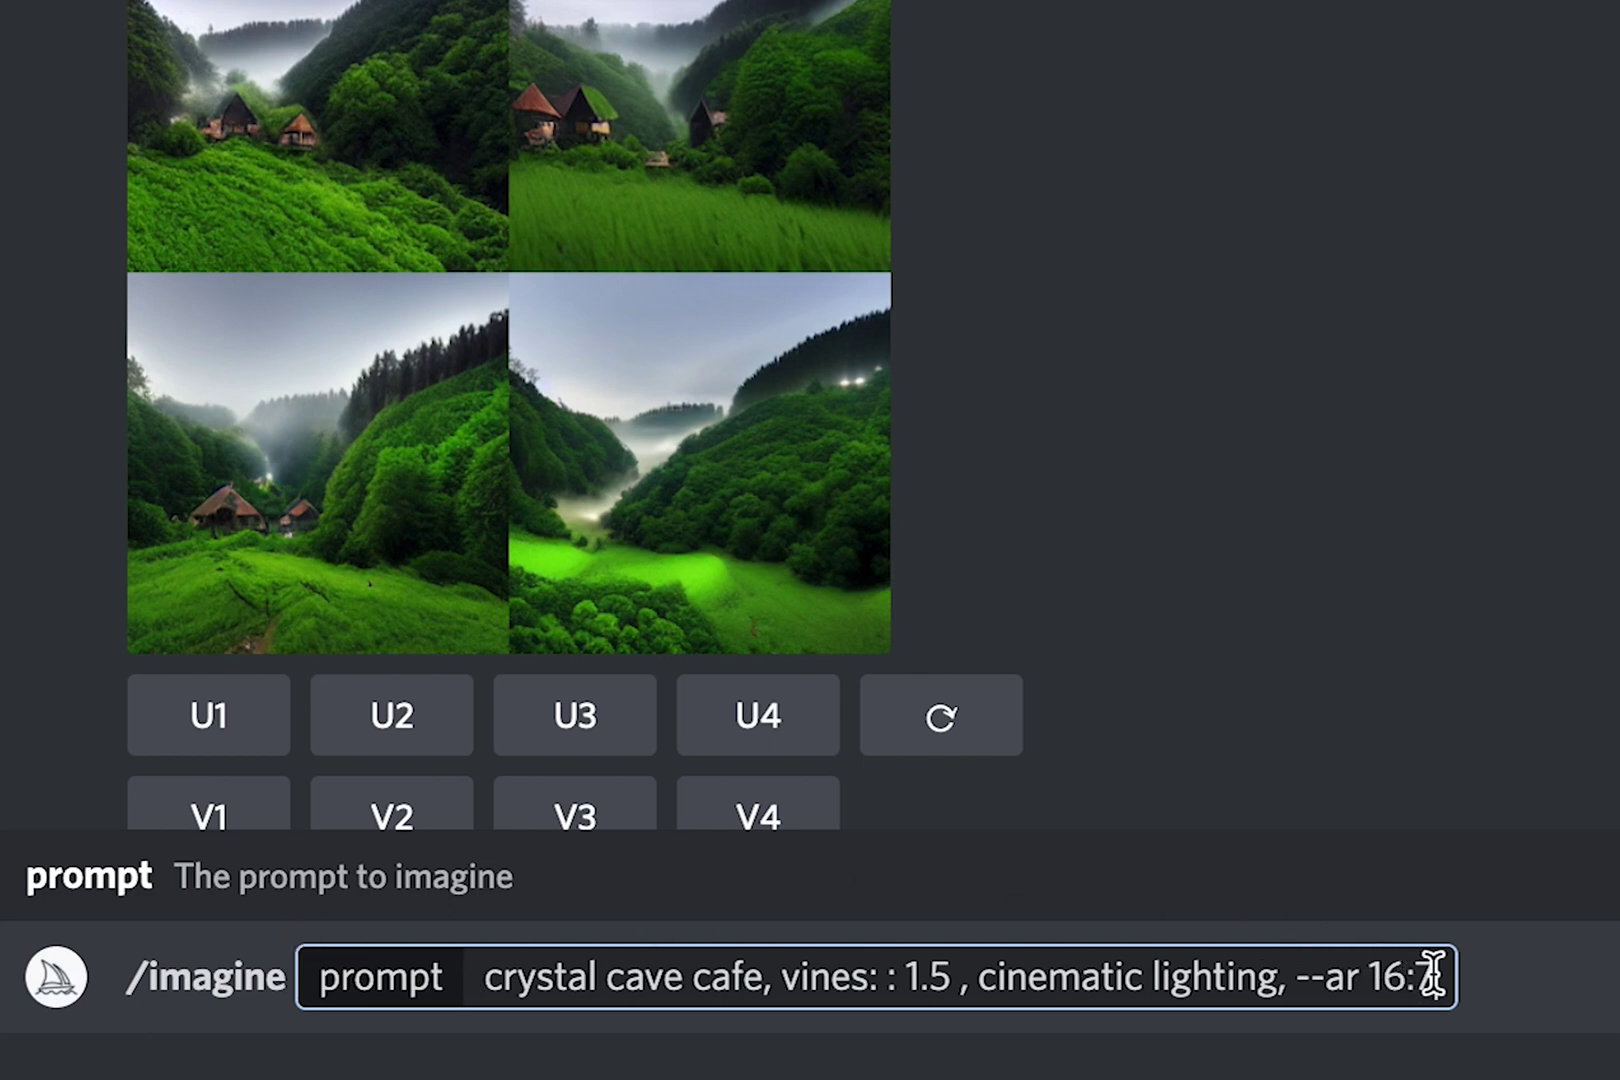
drag(1436, 970, 414, 945)
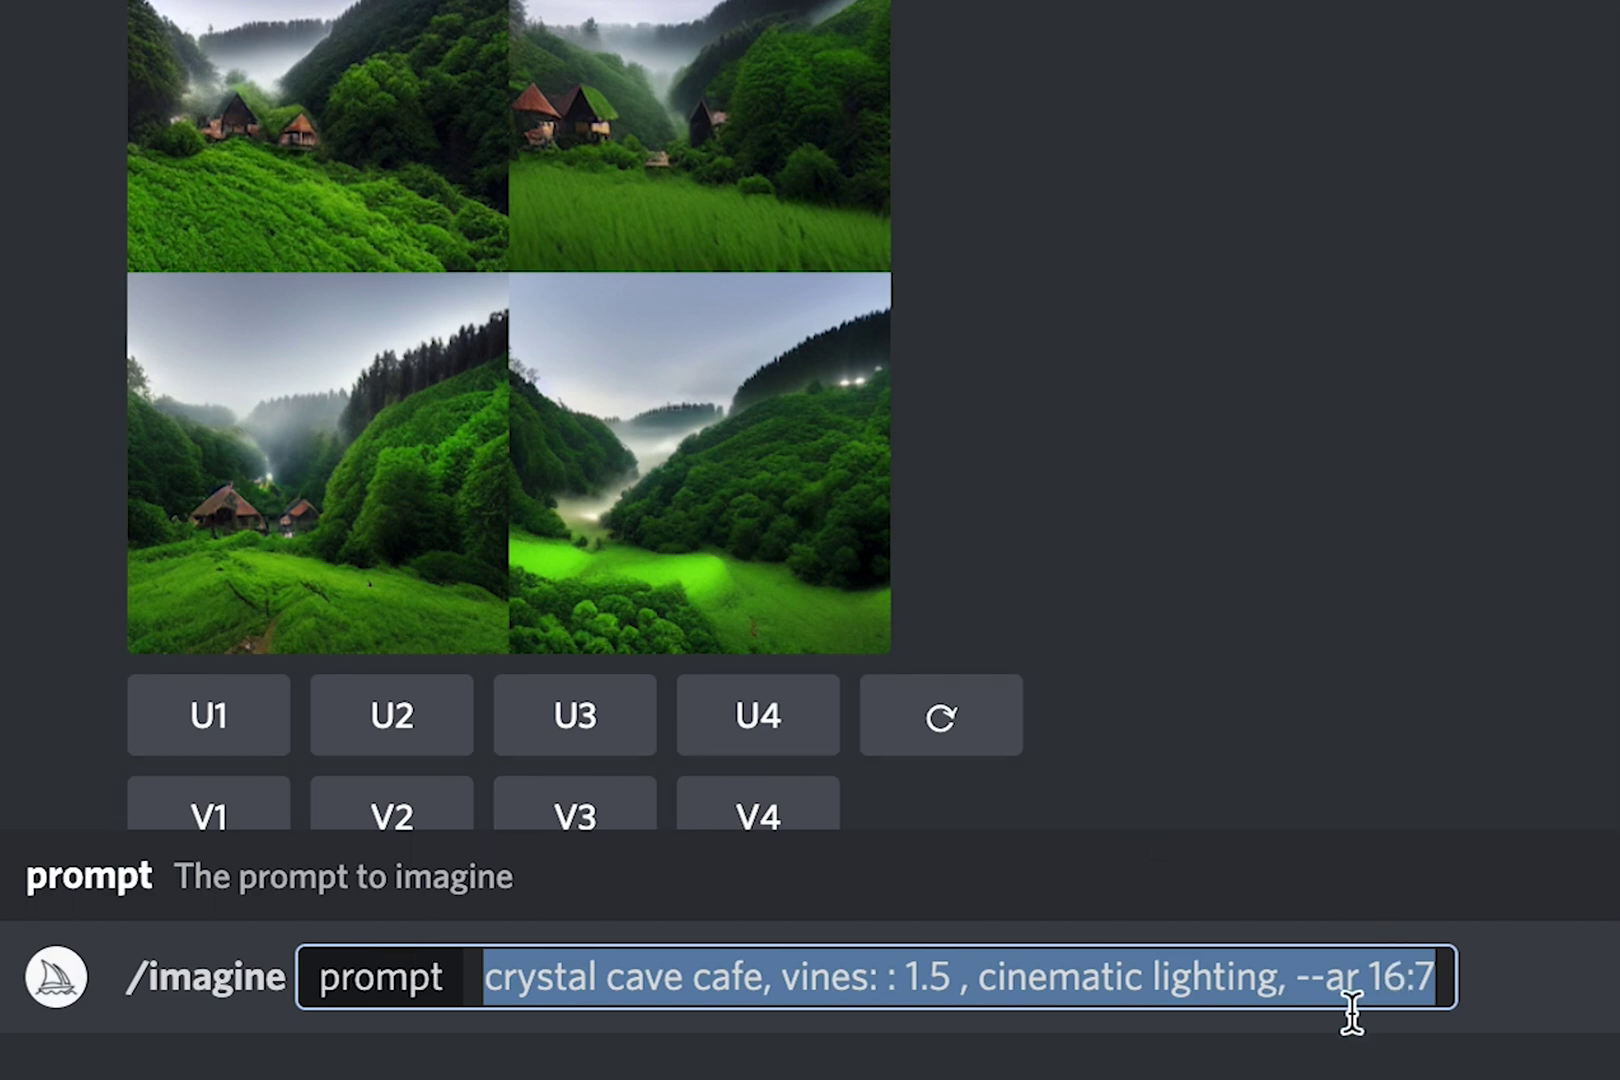
key(Left)
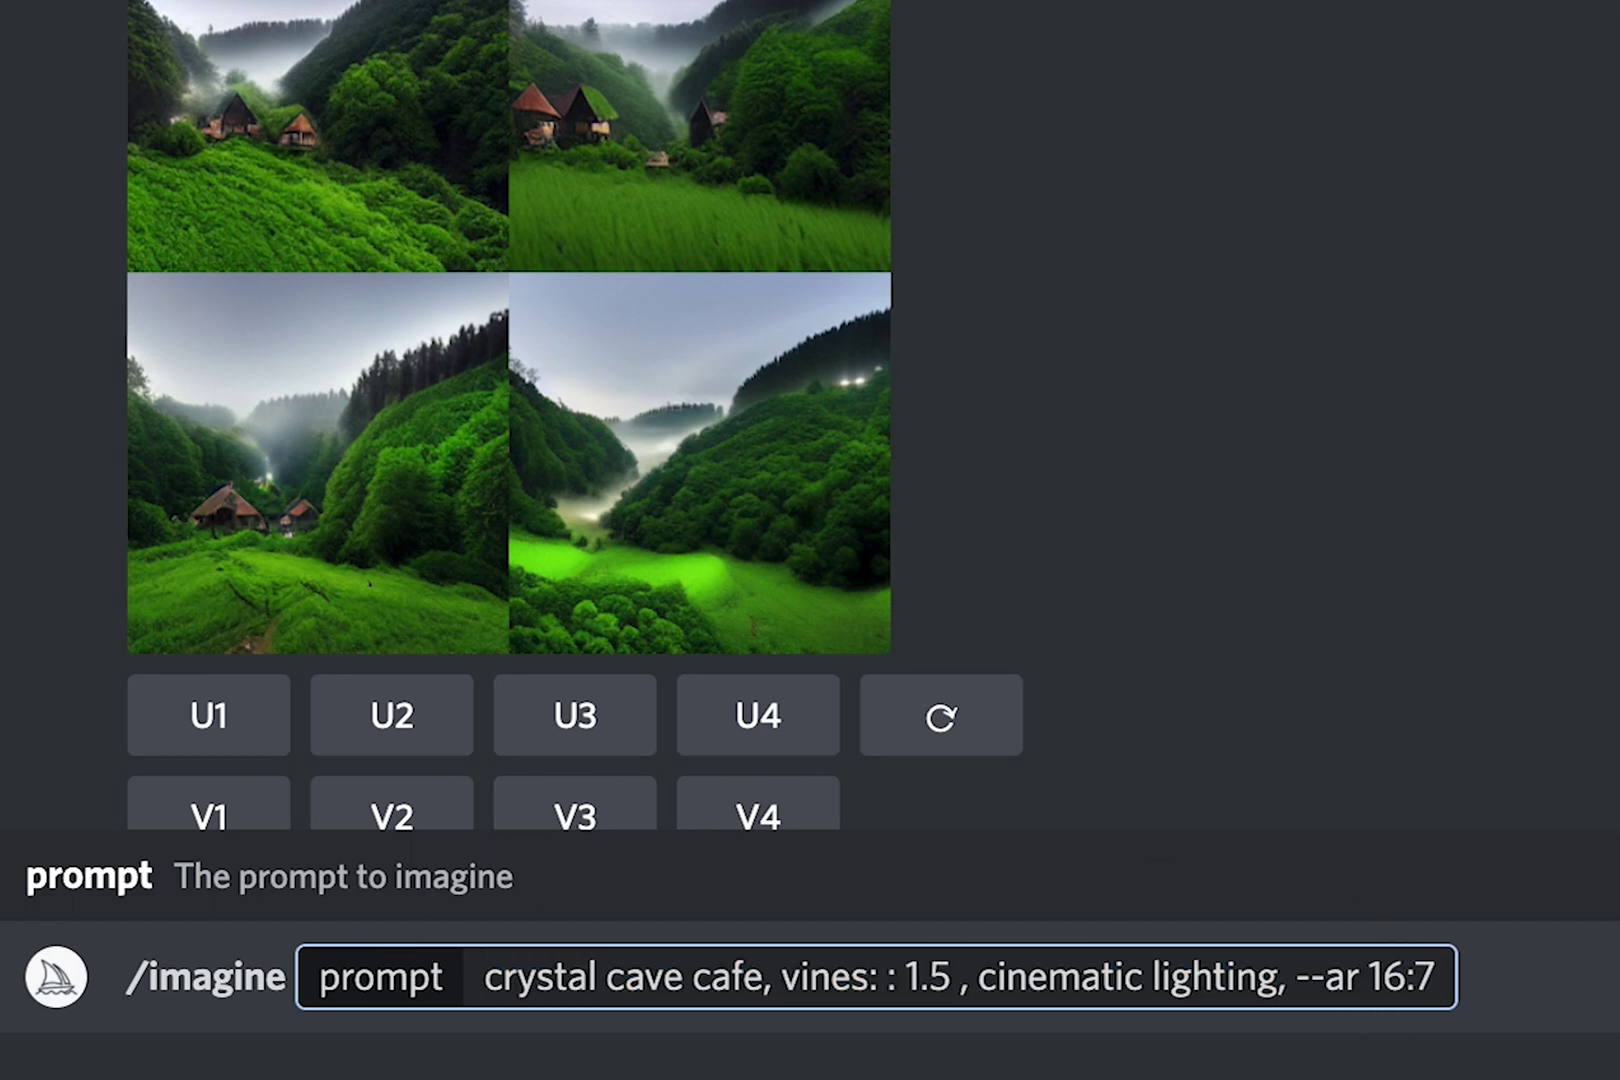
click(320, 978)
click(235, 960)
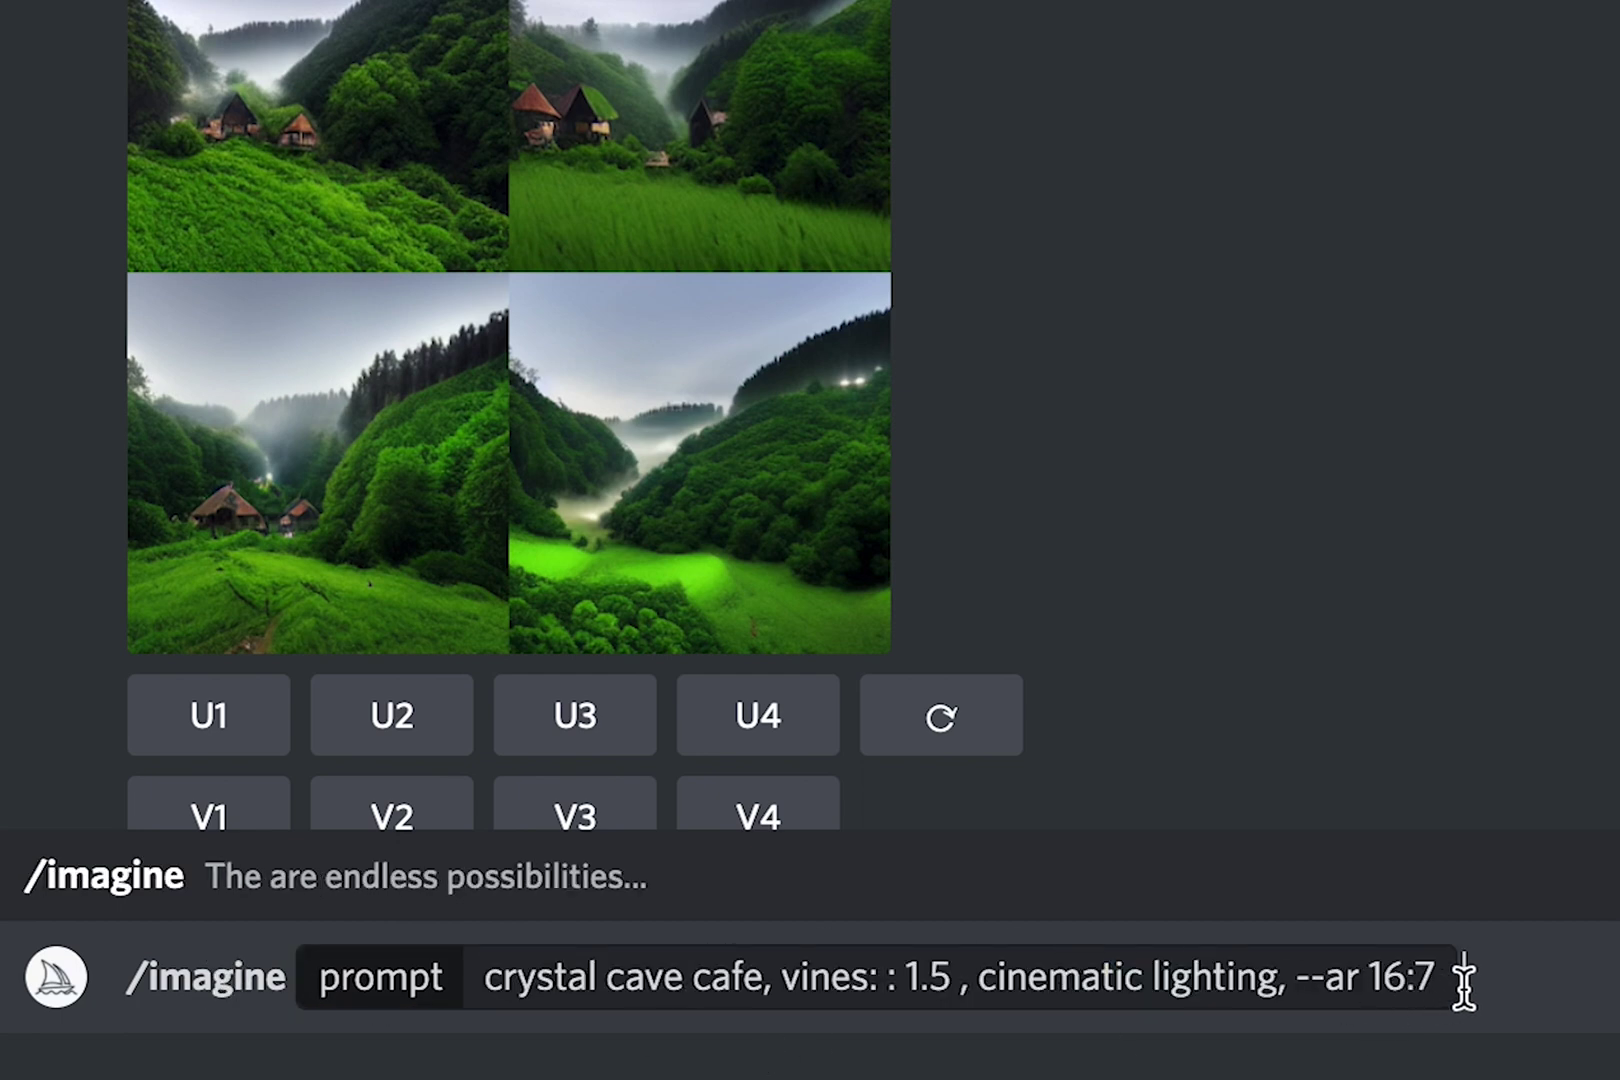
Step: Submit the crystal cave cafe prompt and scroll back up to the returned four-image grid
key(Return)
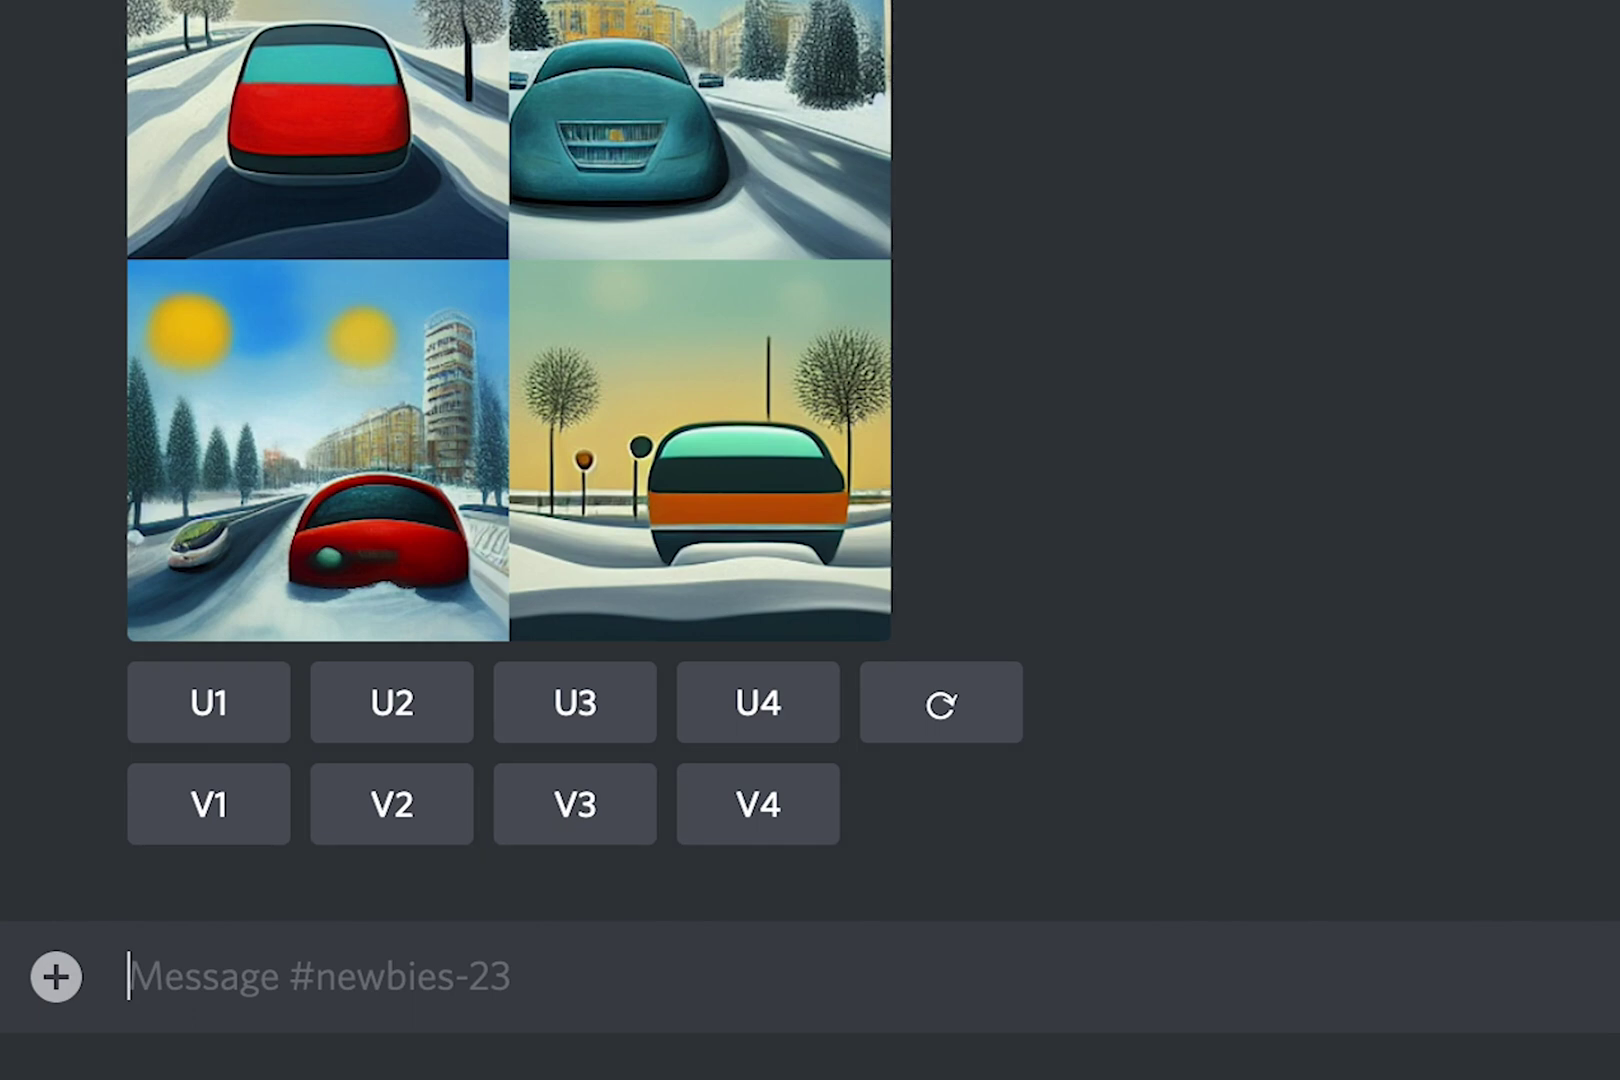
scroll(575, 450, up, 3)
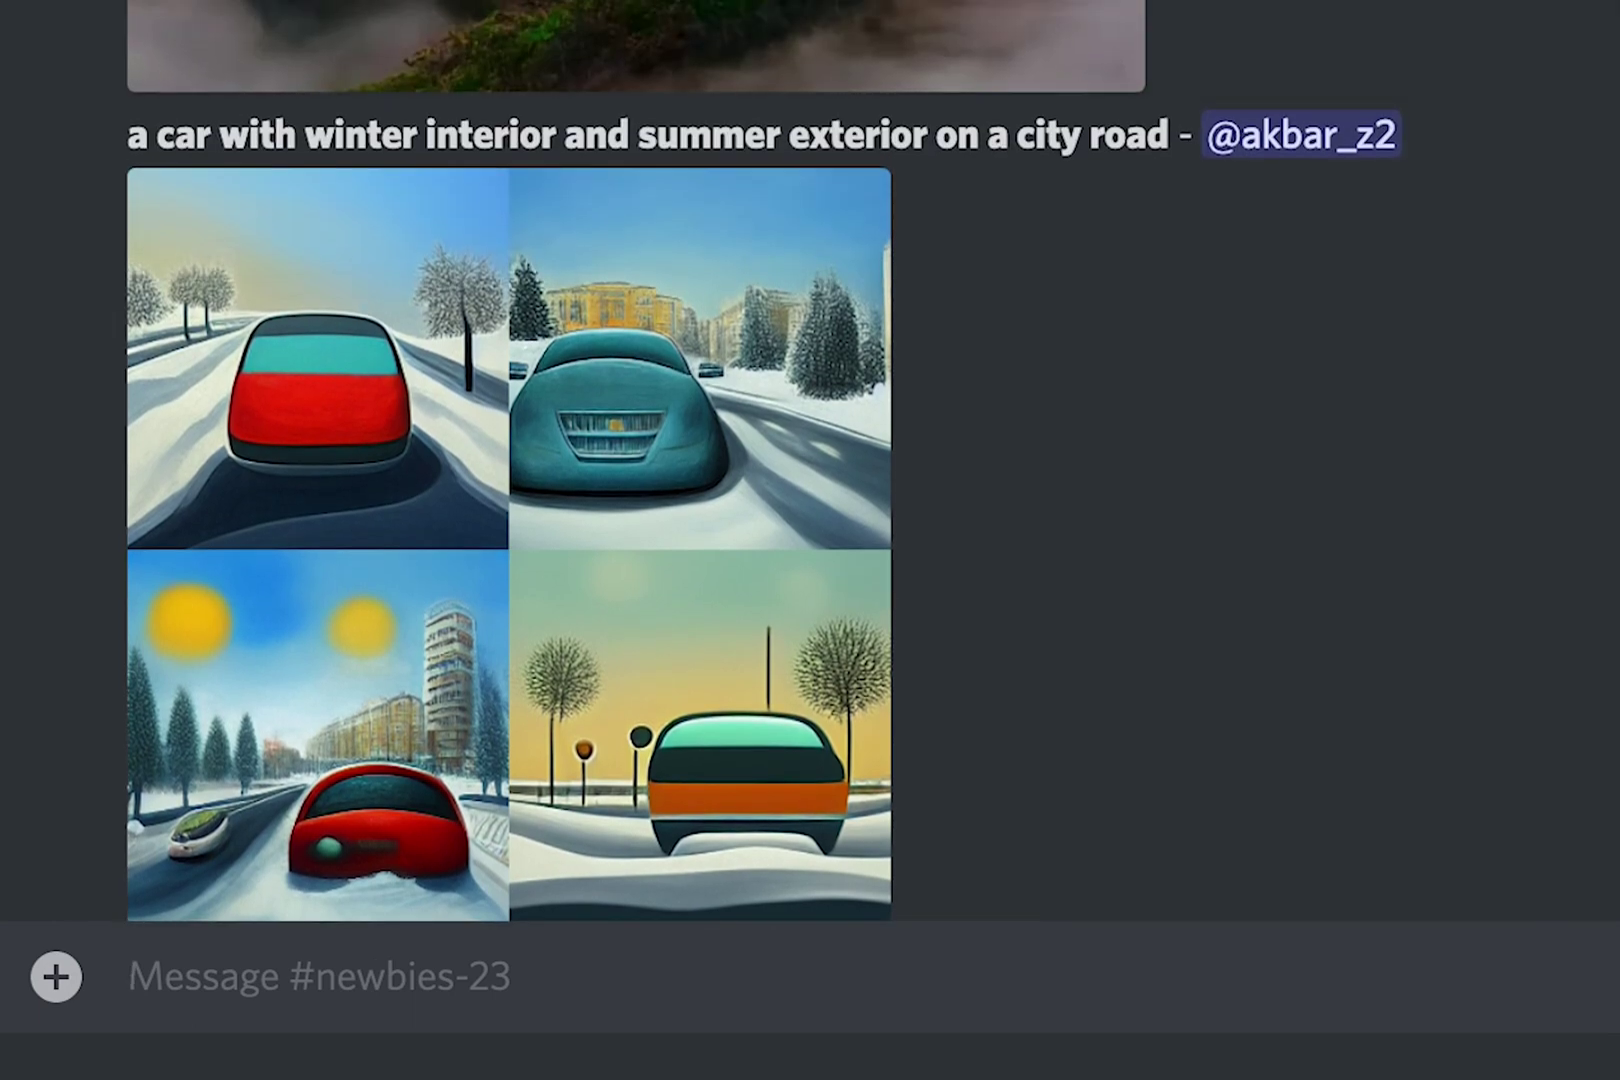
scroll(575, 450, up, 3)
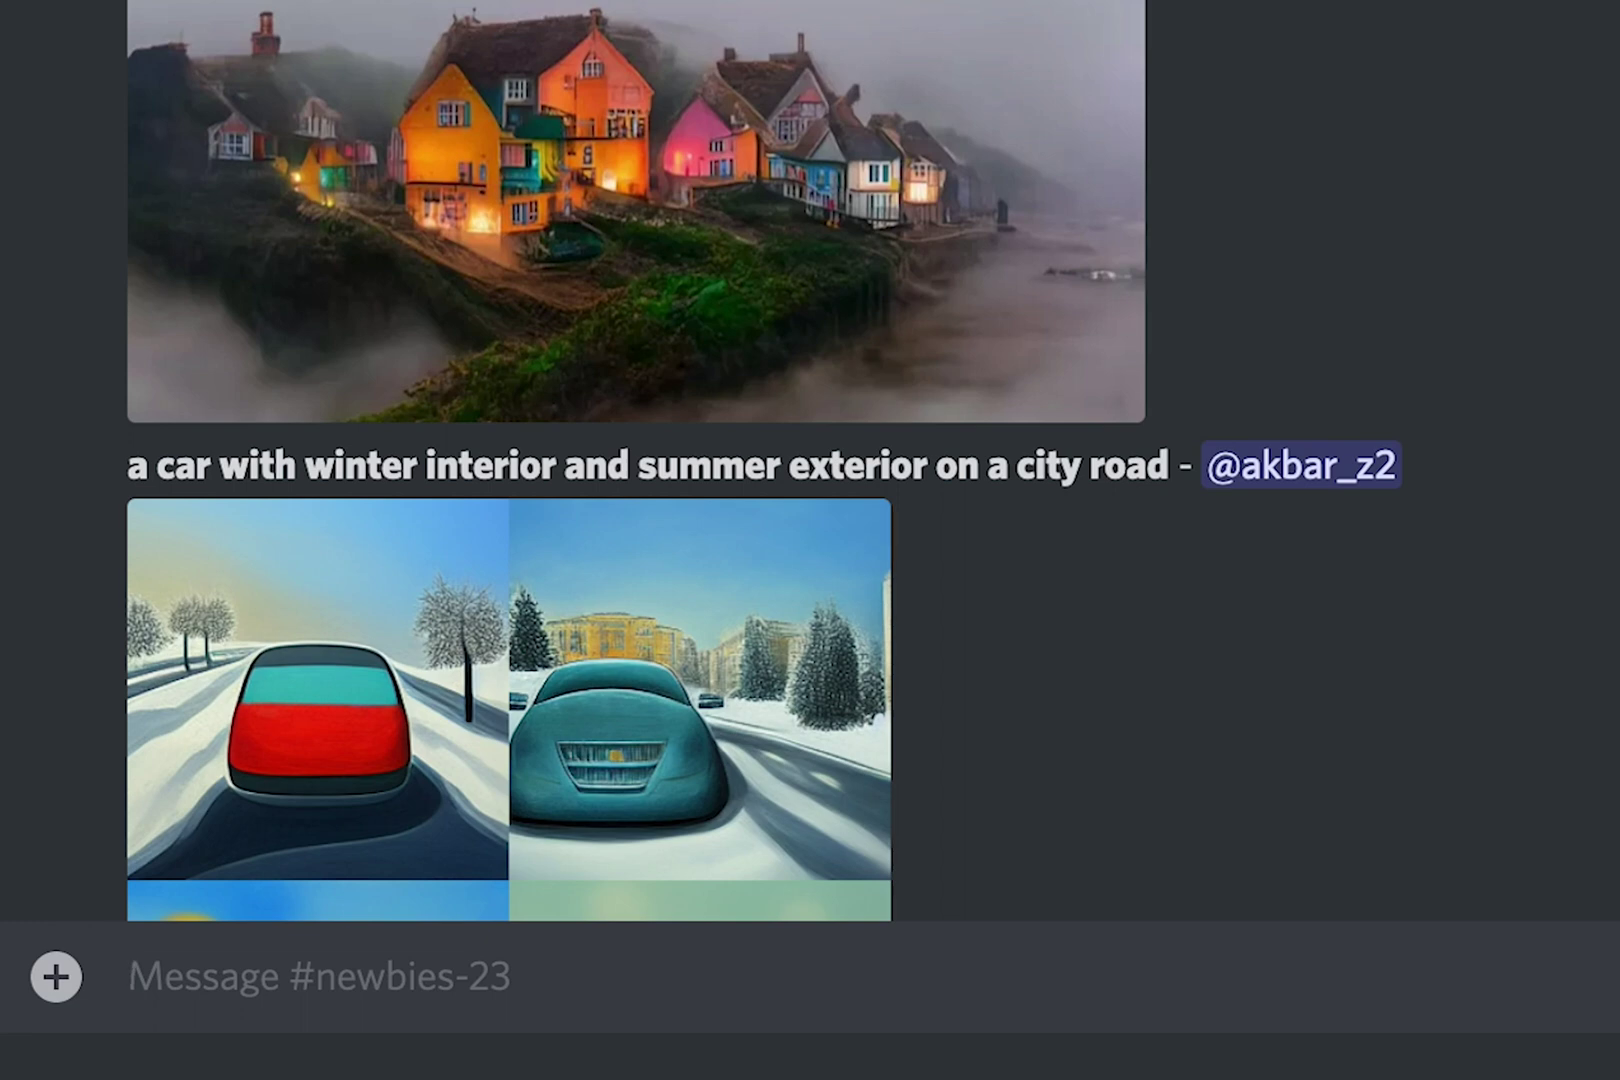
scroll(763, 462, up, 1)
scroll(763, 462, up, 2)
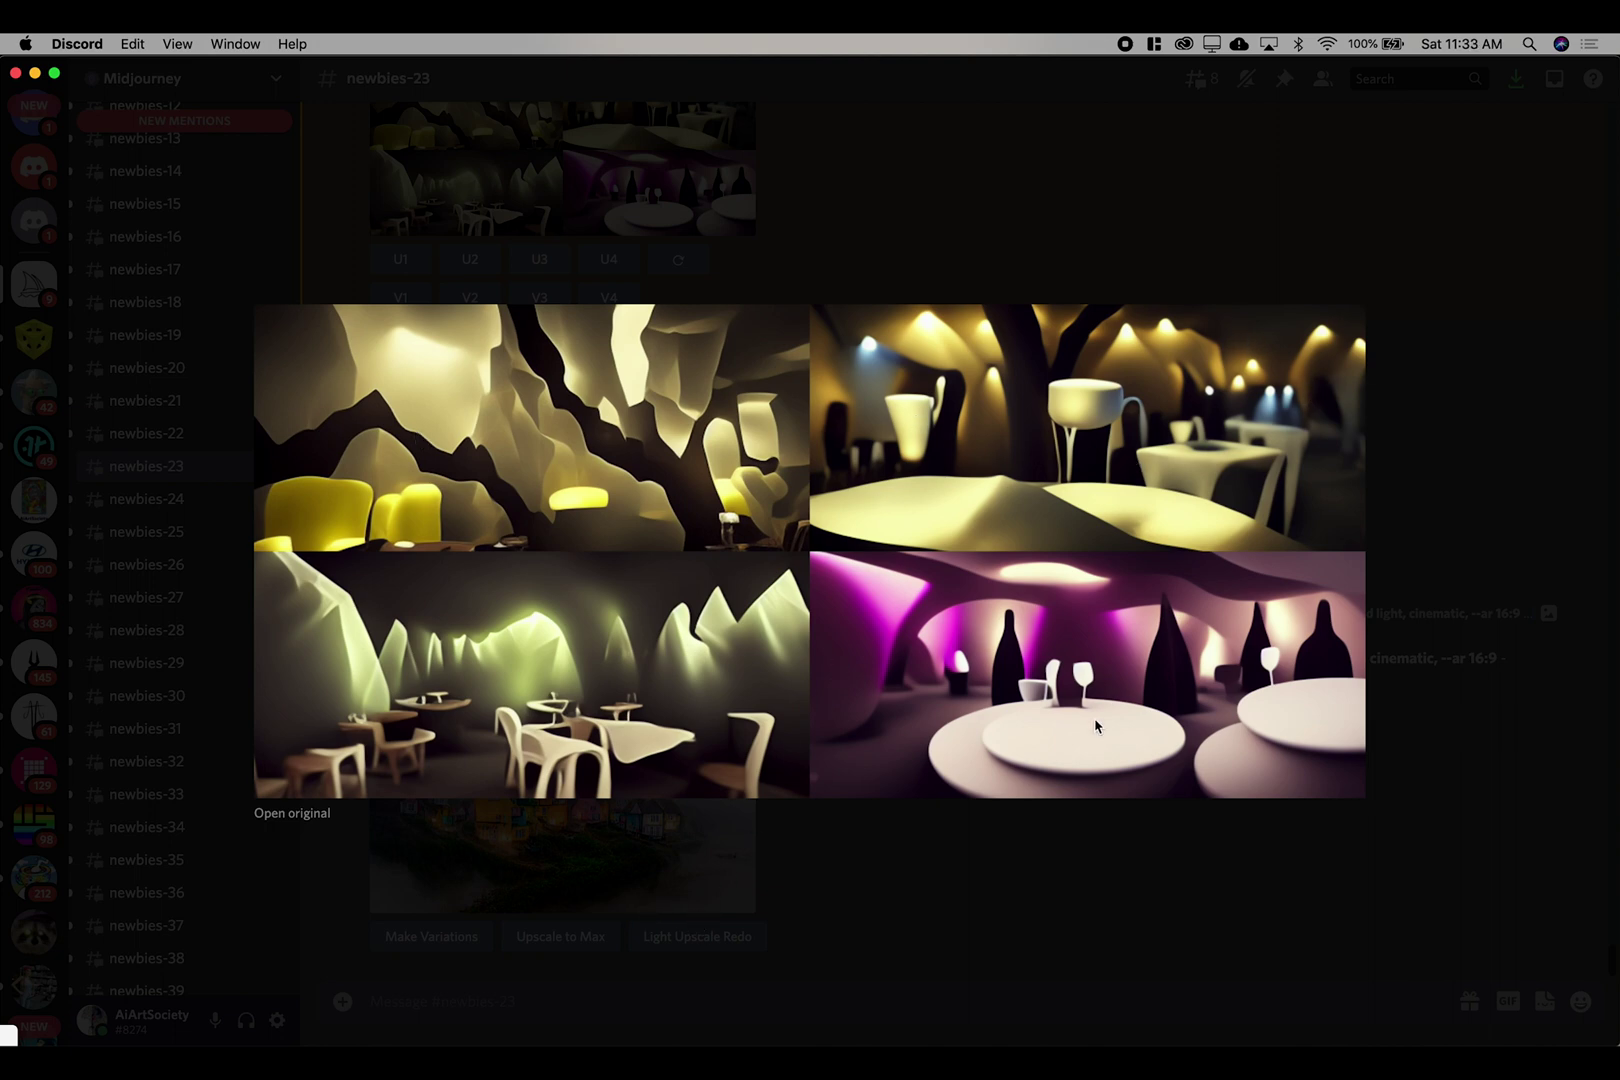
Step: Close the enlarged cafe grid and scroll back up to the crystal cave cafe message
click(997, 849)
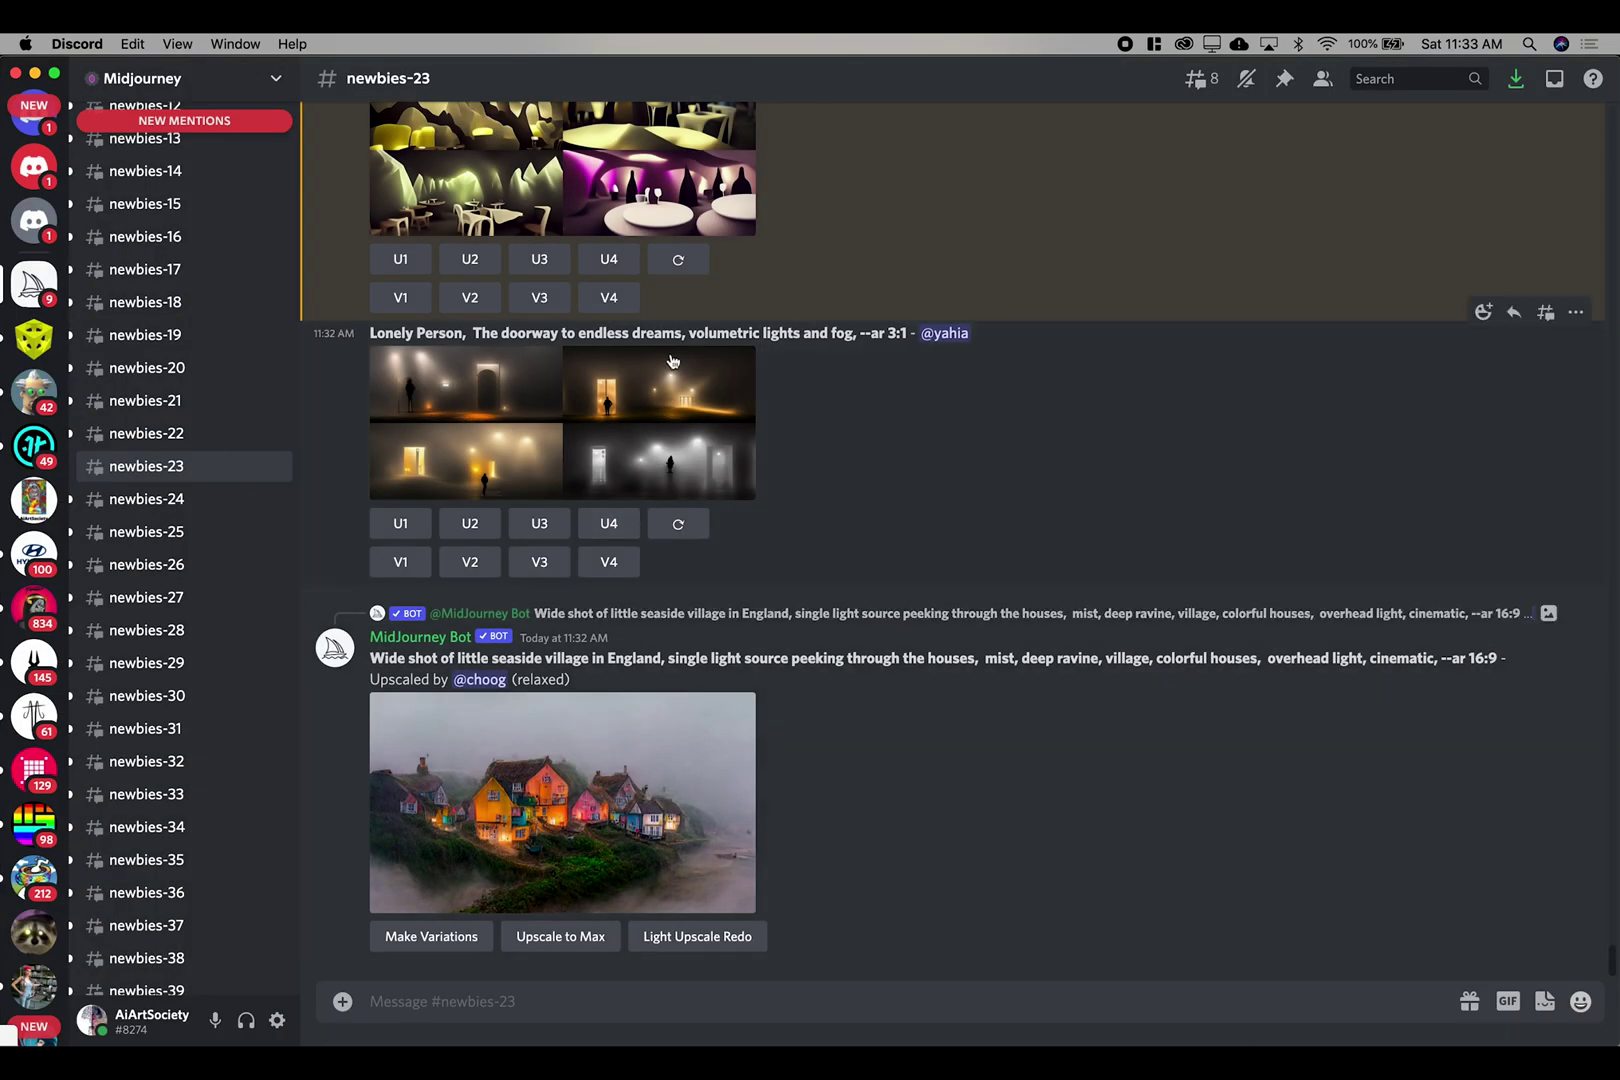
scroll(660, 400, up, 3)
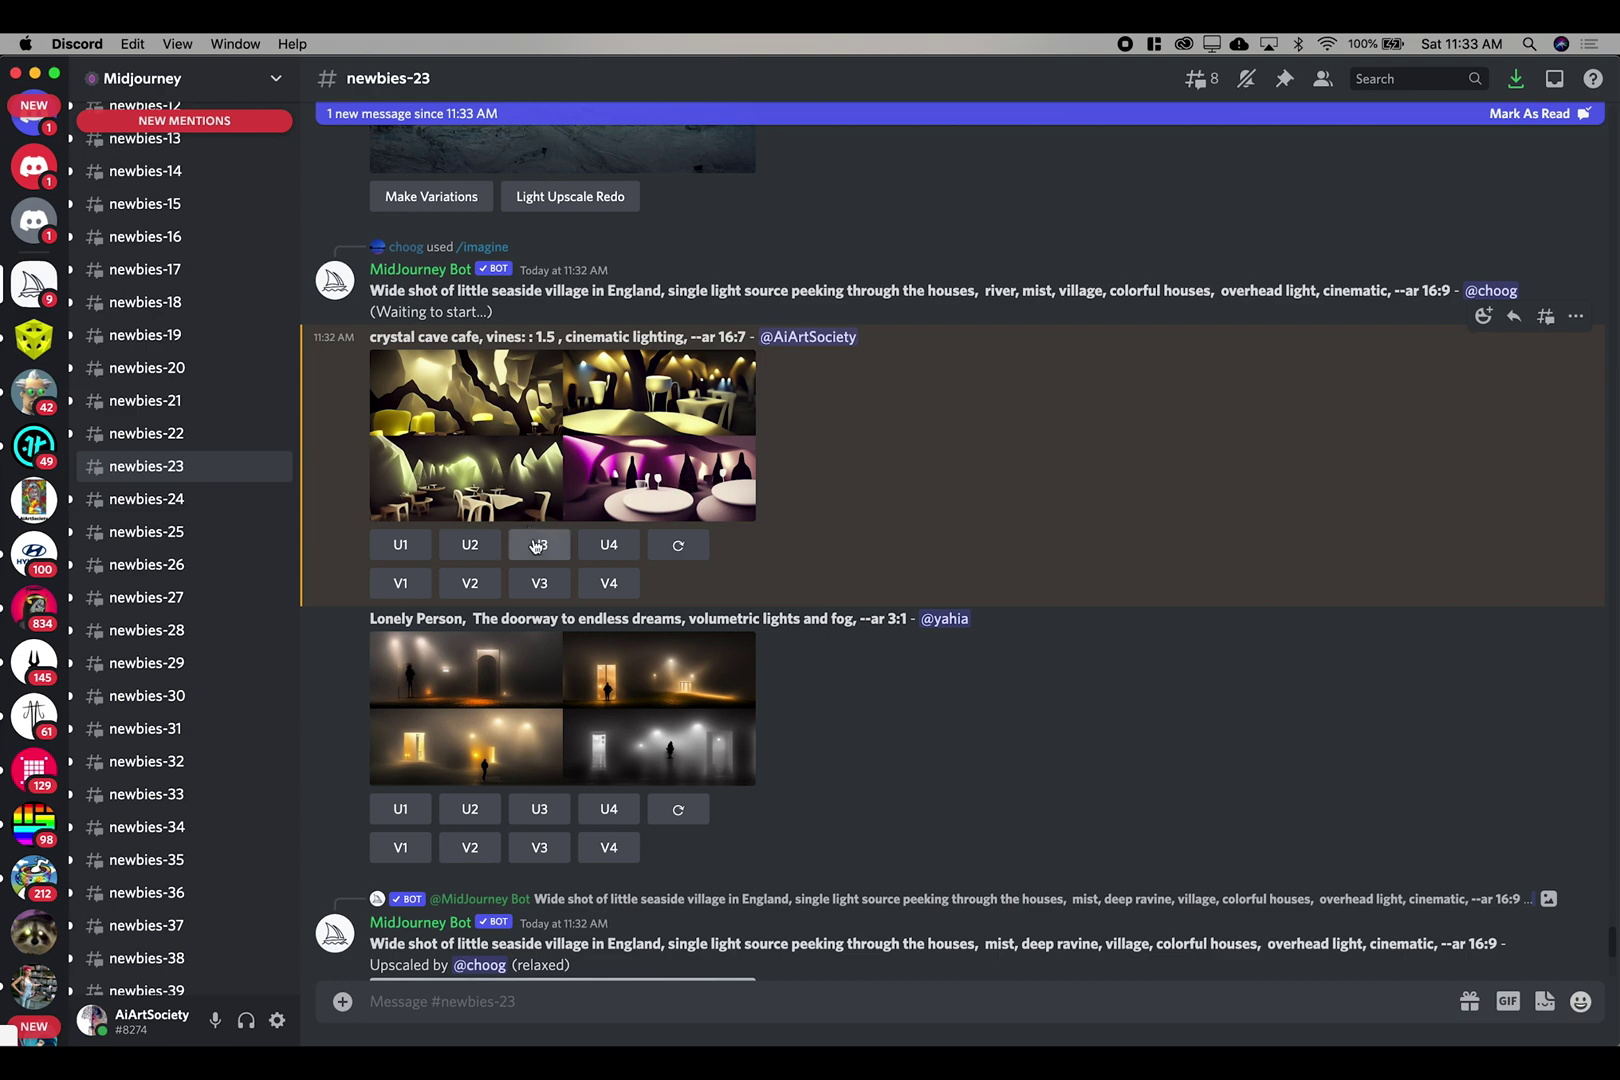
Step: Upscale cafe image 3 with U3 and request variations of images 1 and 2 with V1 and V2
click(535, 545)
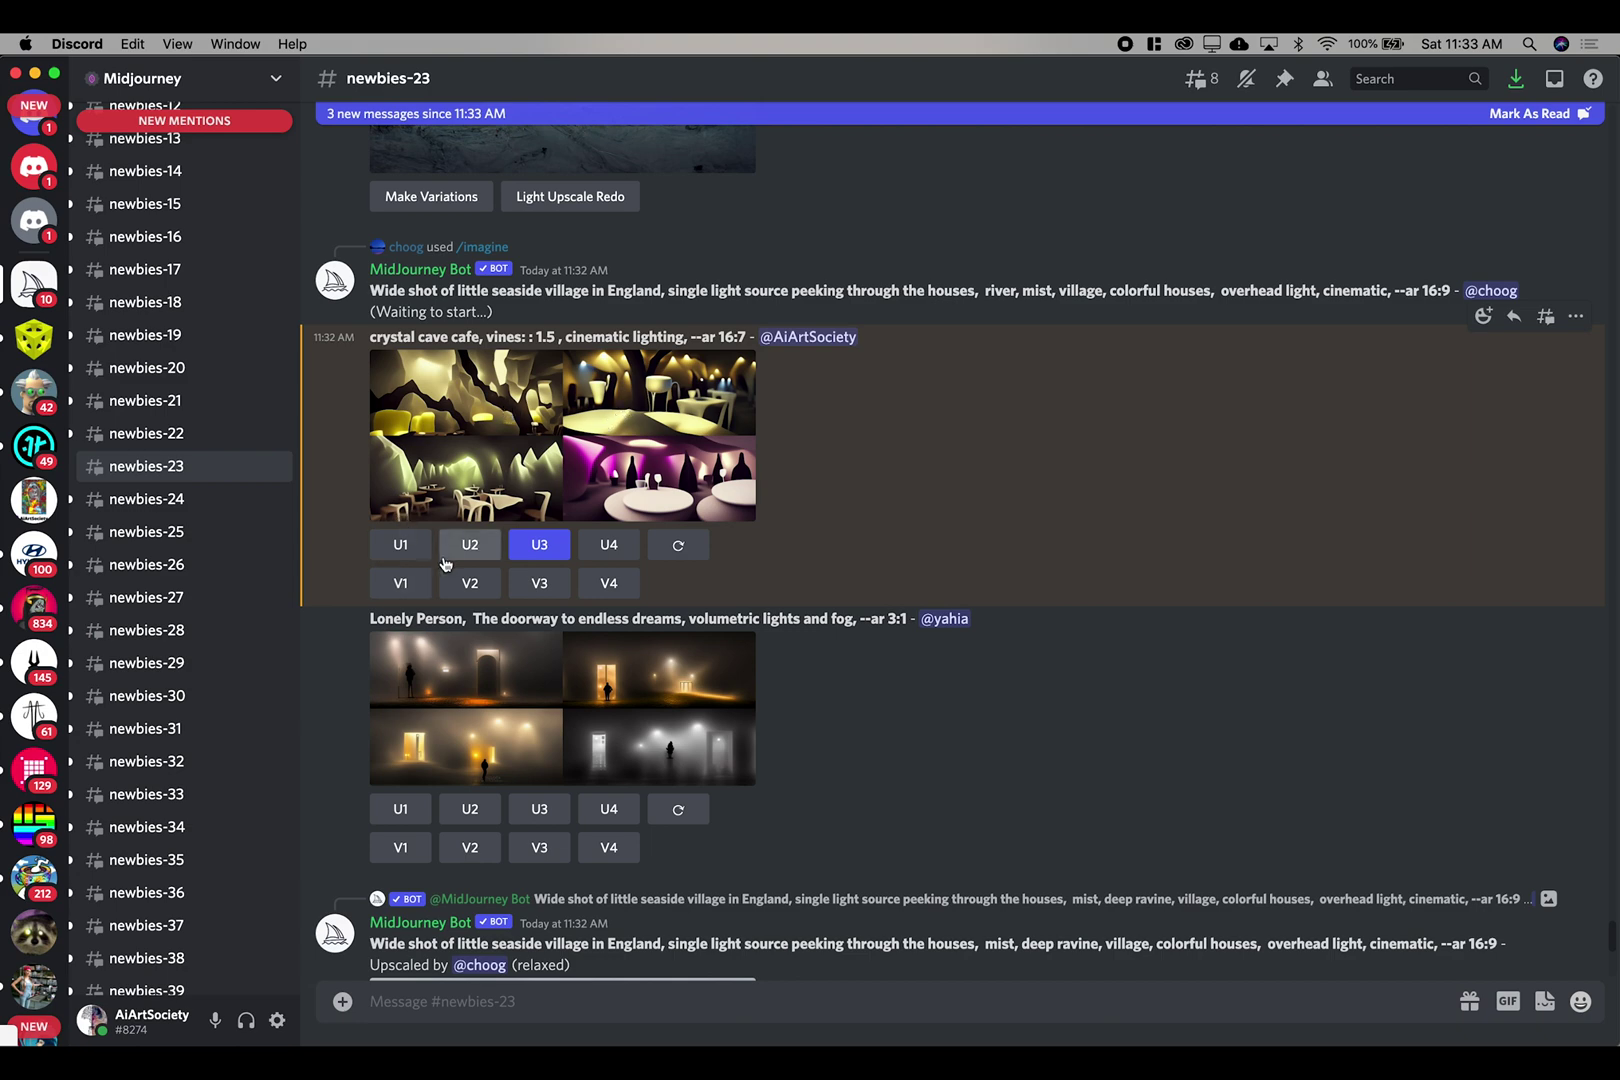
click(417, 596)
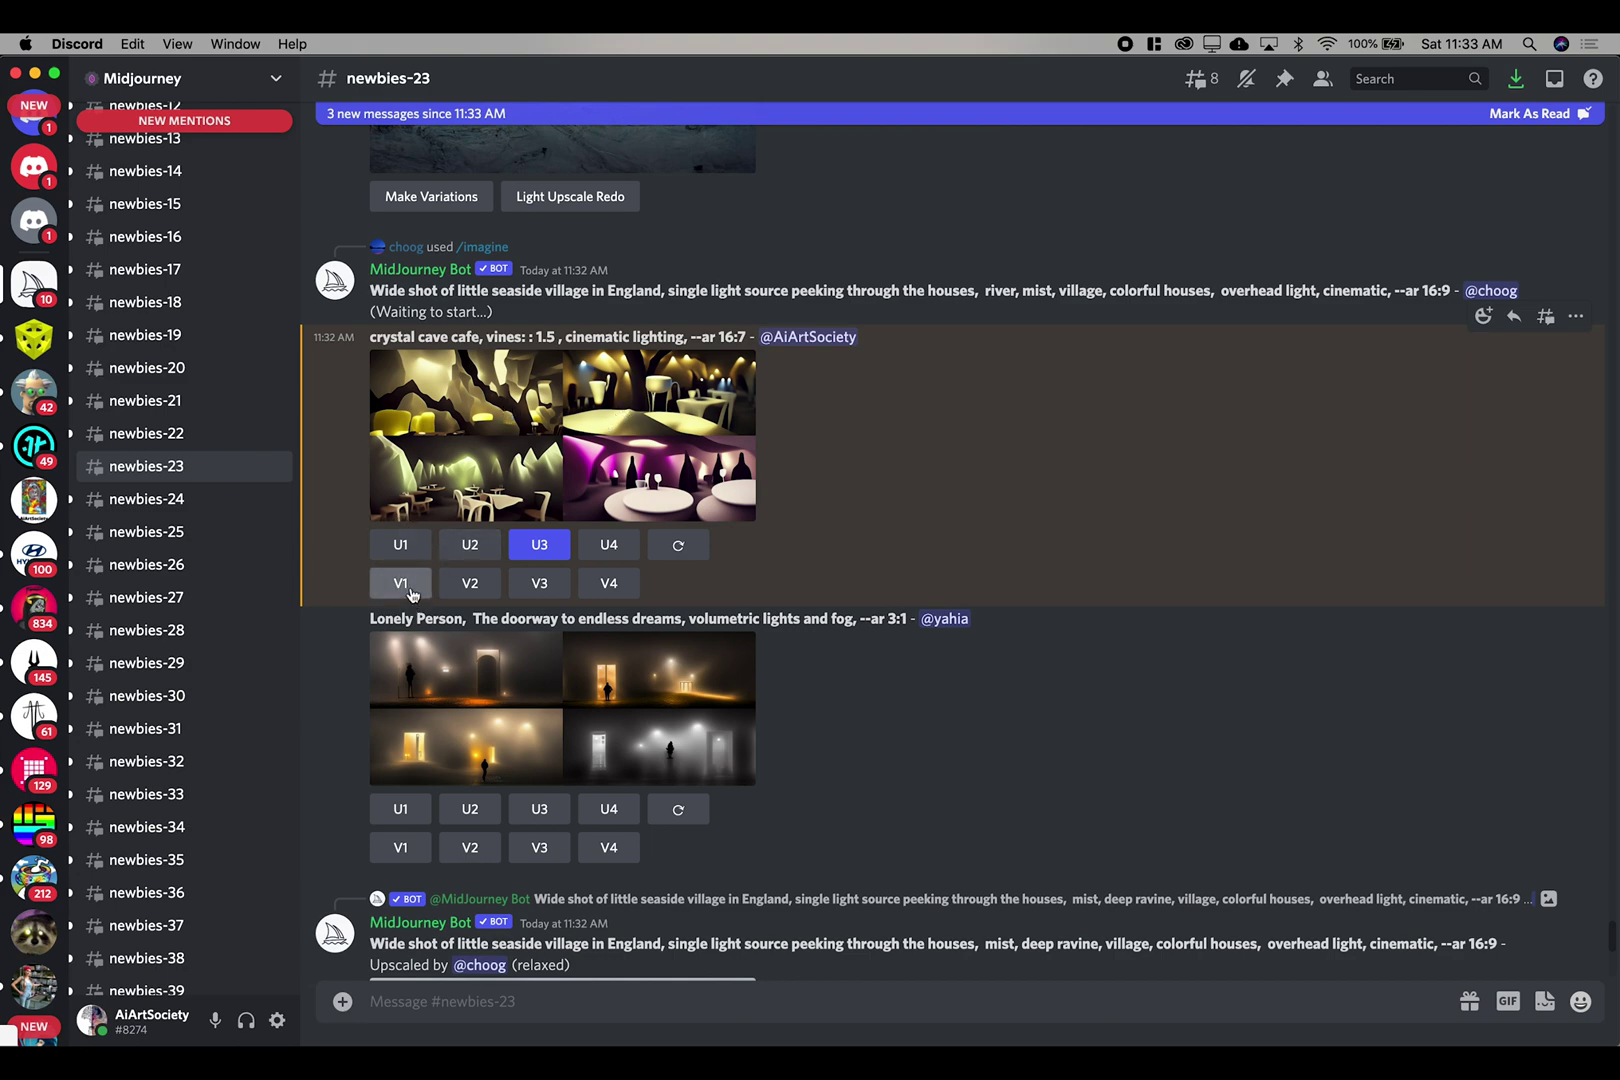
click(461, 594)
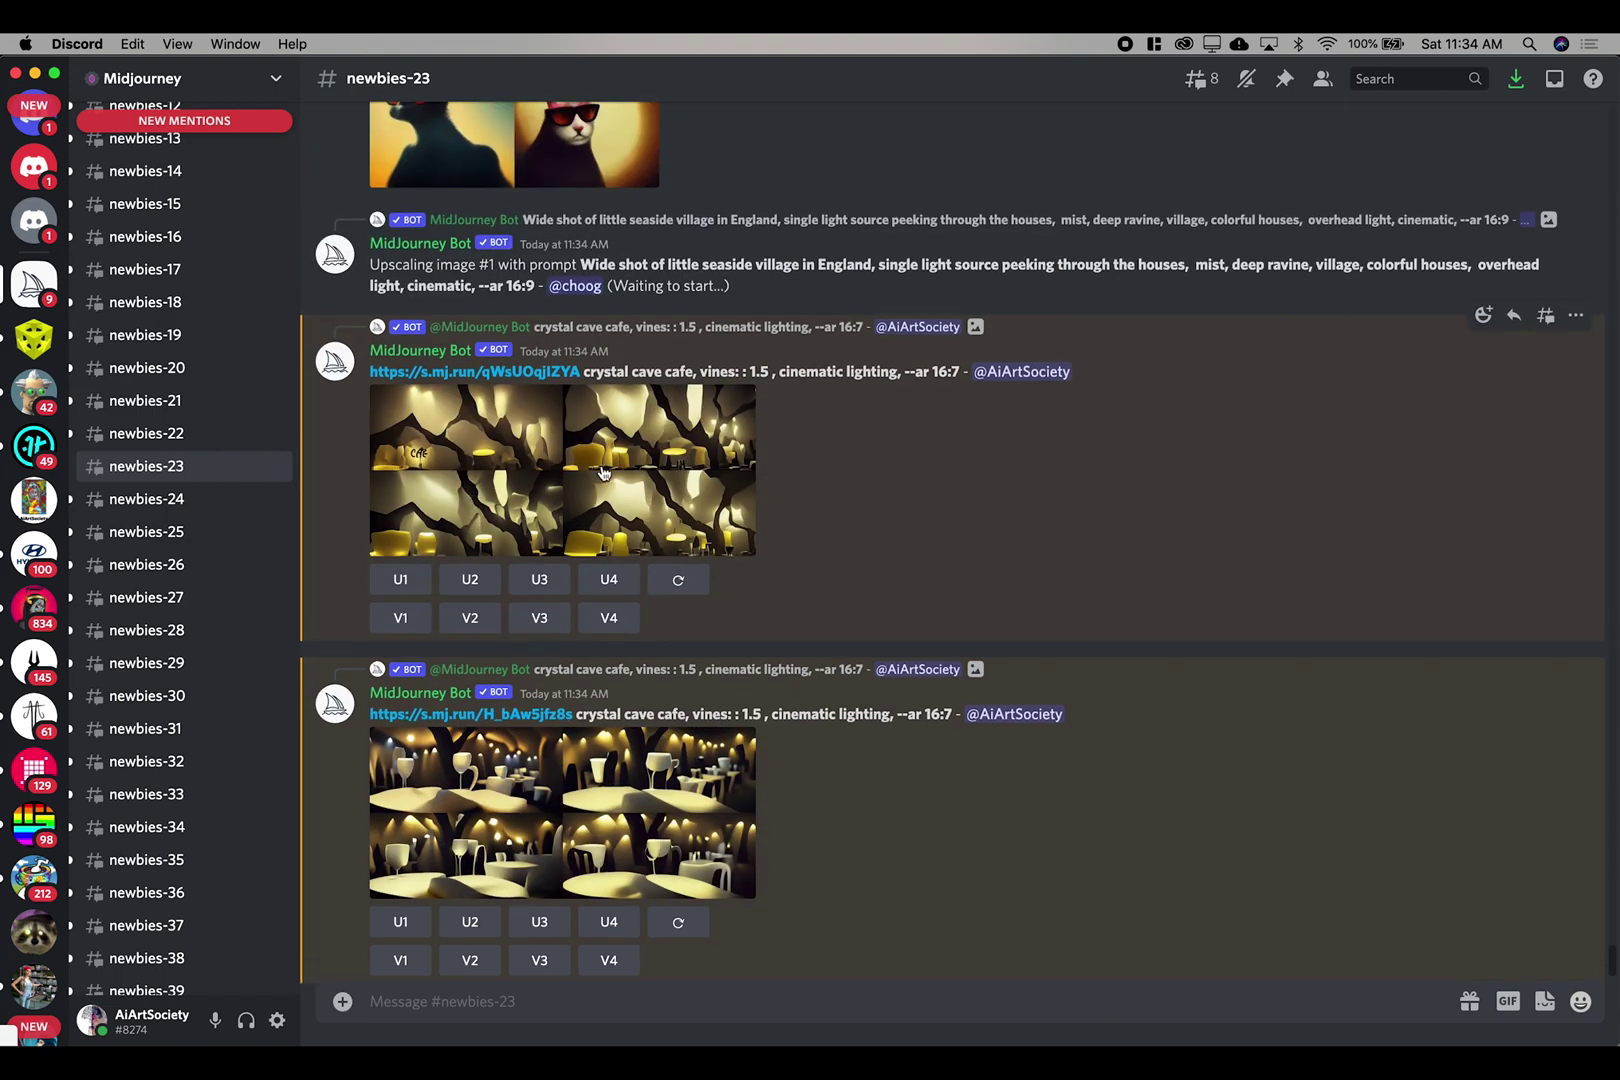
Step: Preview the first cafe variation grid, then upscale its second image (U2)
click(612, 520)
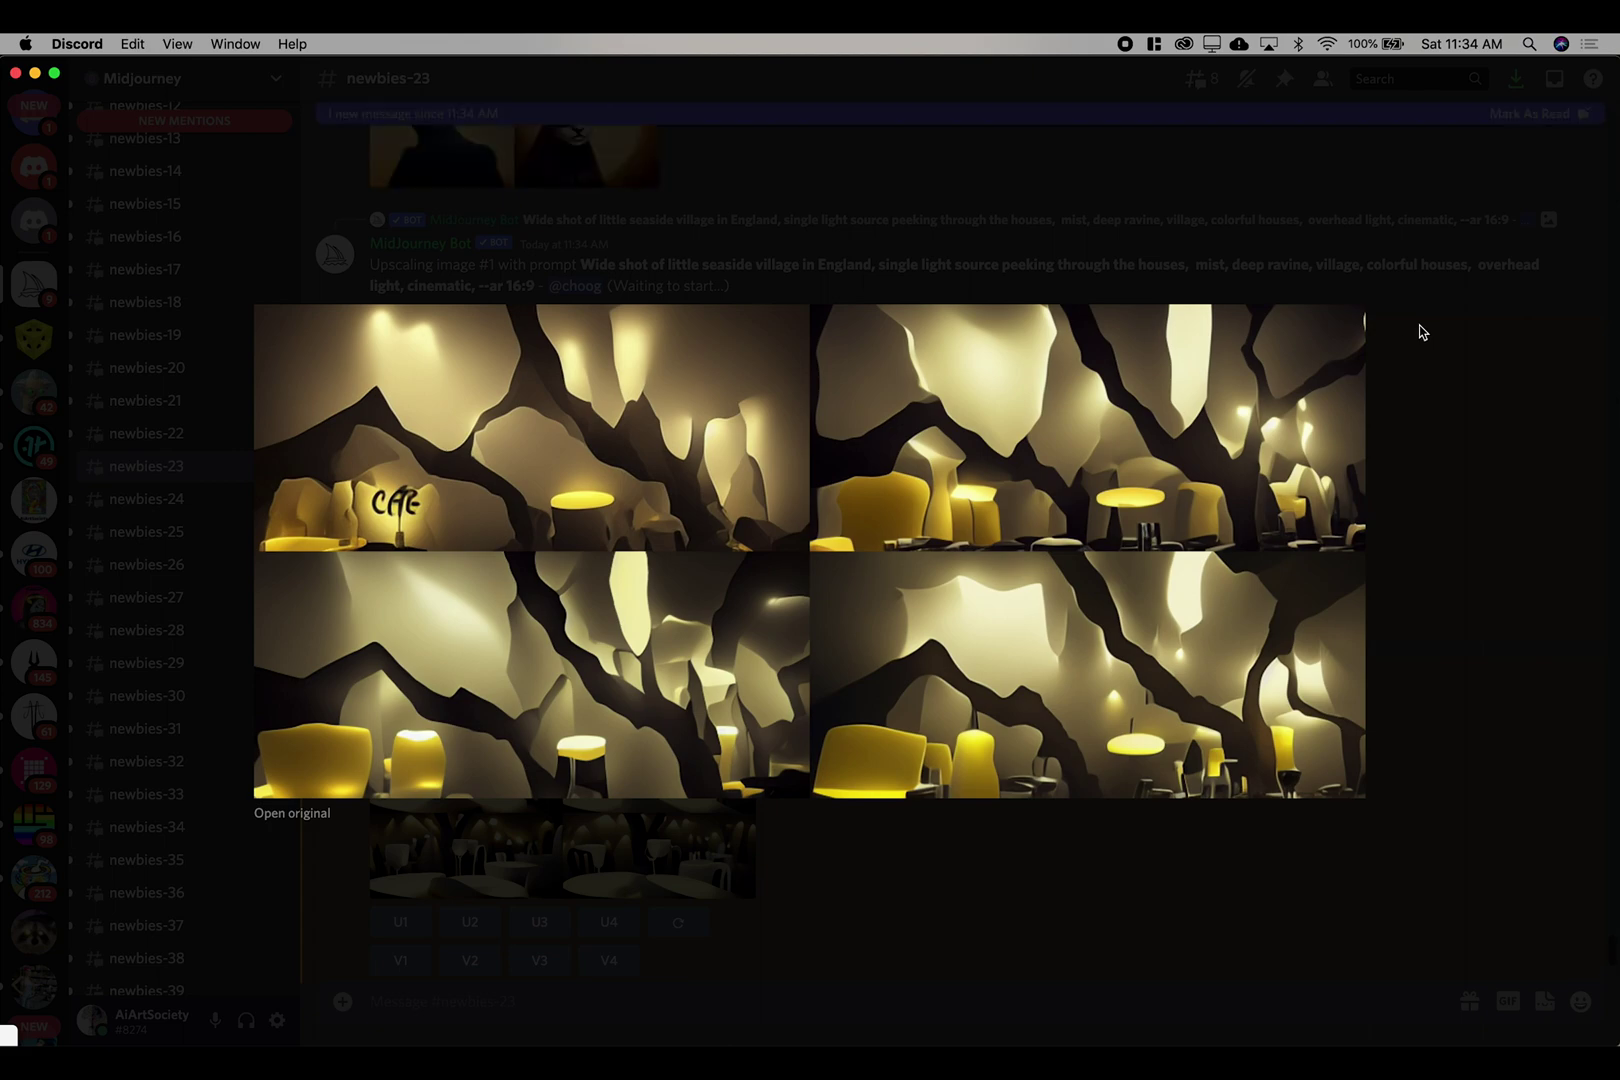
click(1480, 251)
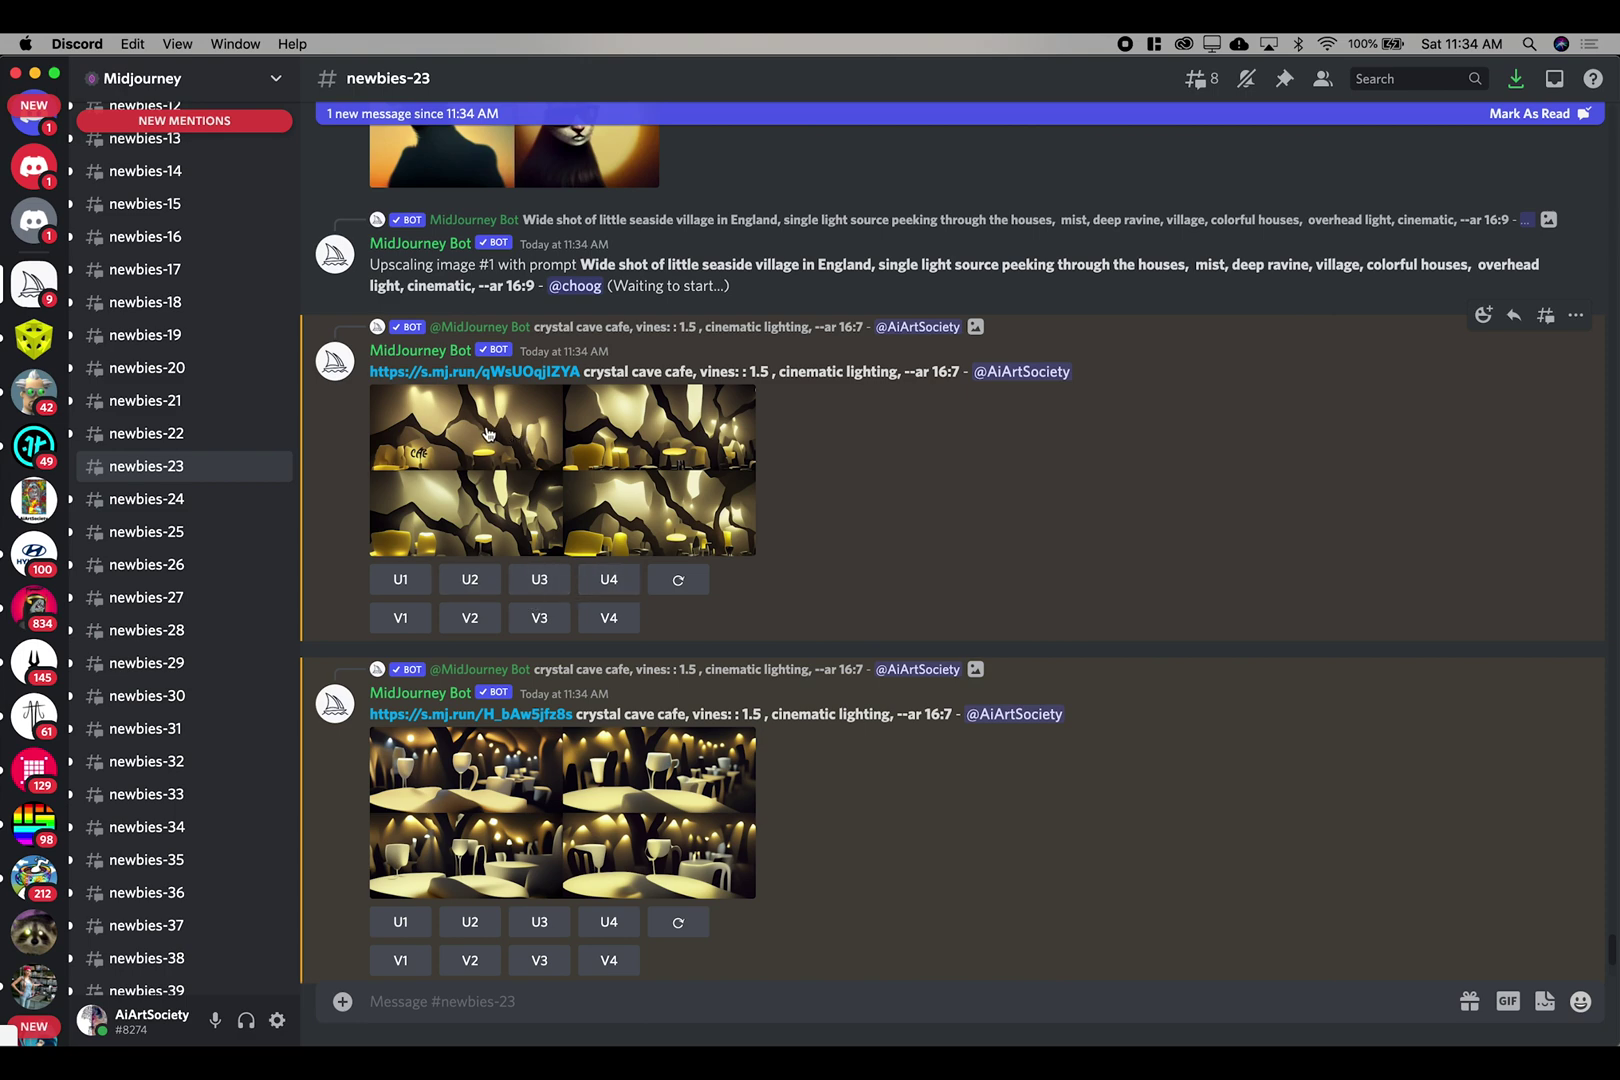
click(470, 579)
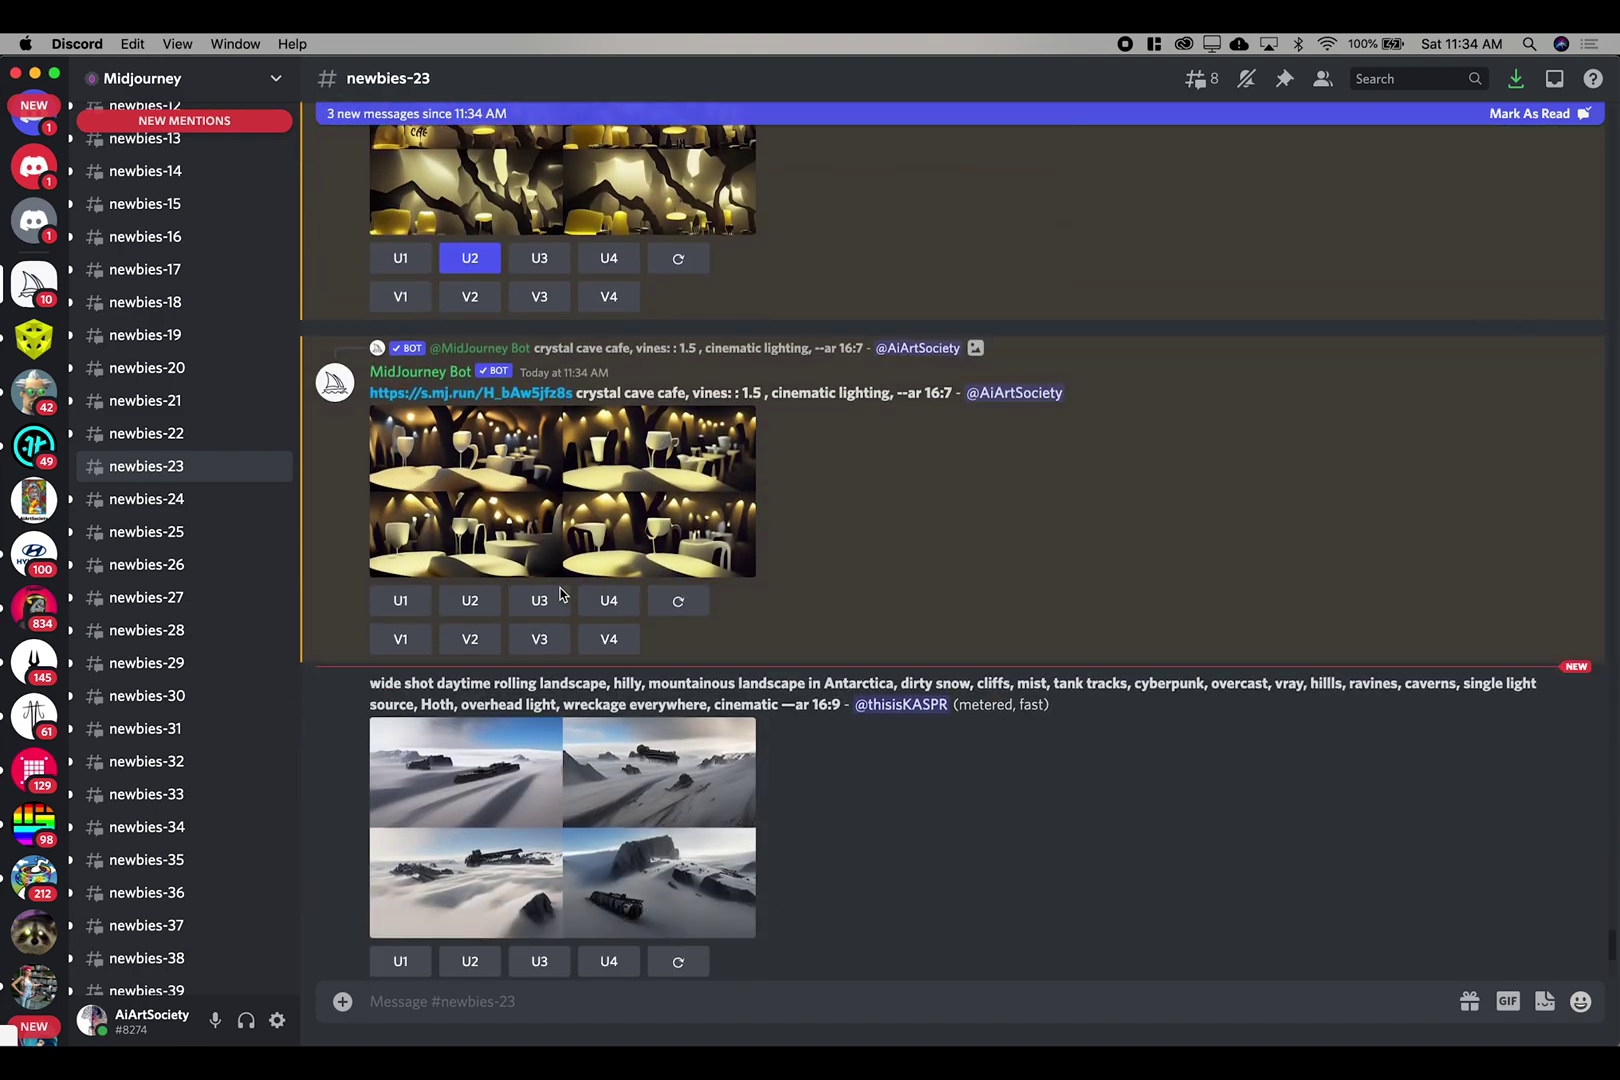
Step: Upscale the second grid's first image (U1) and view the green-lit cafe upscale full size
click(636, 478)
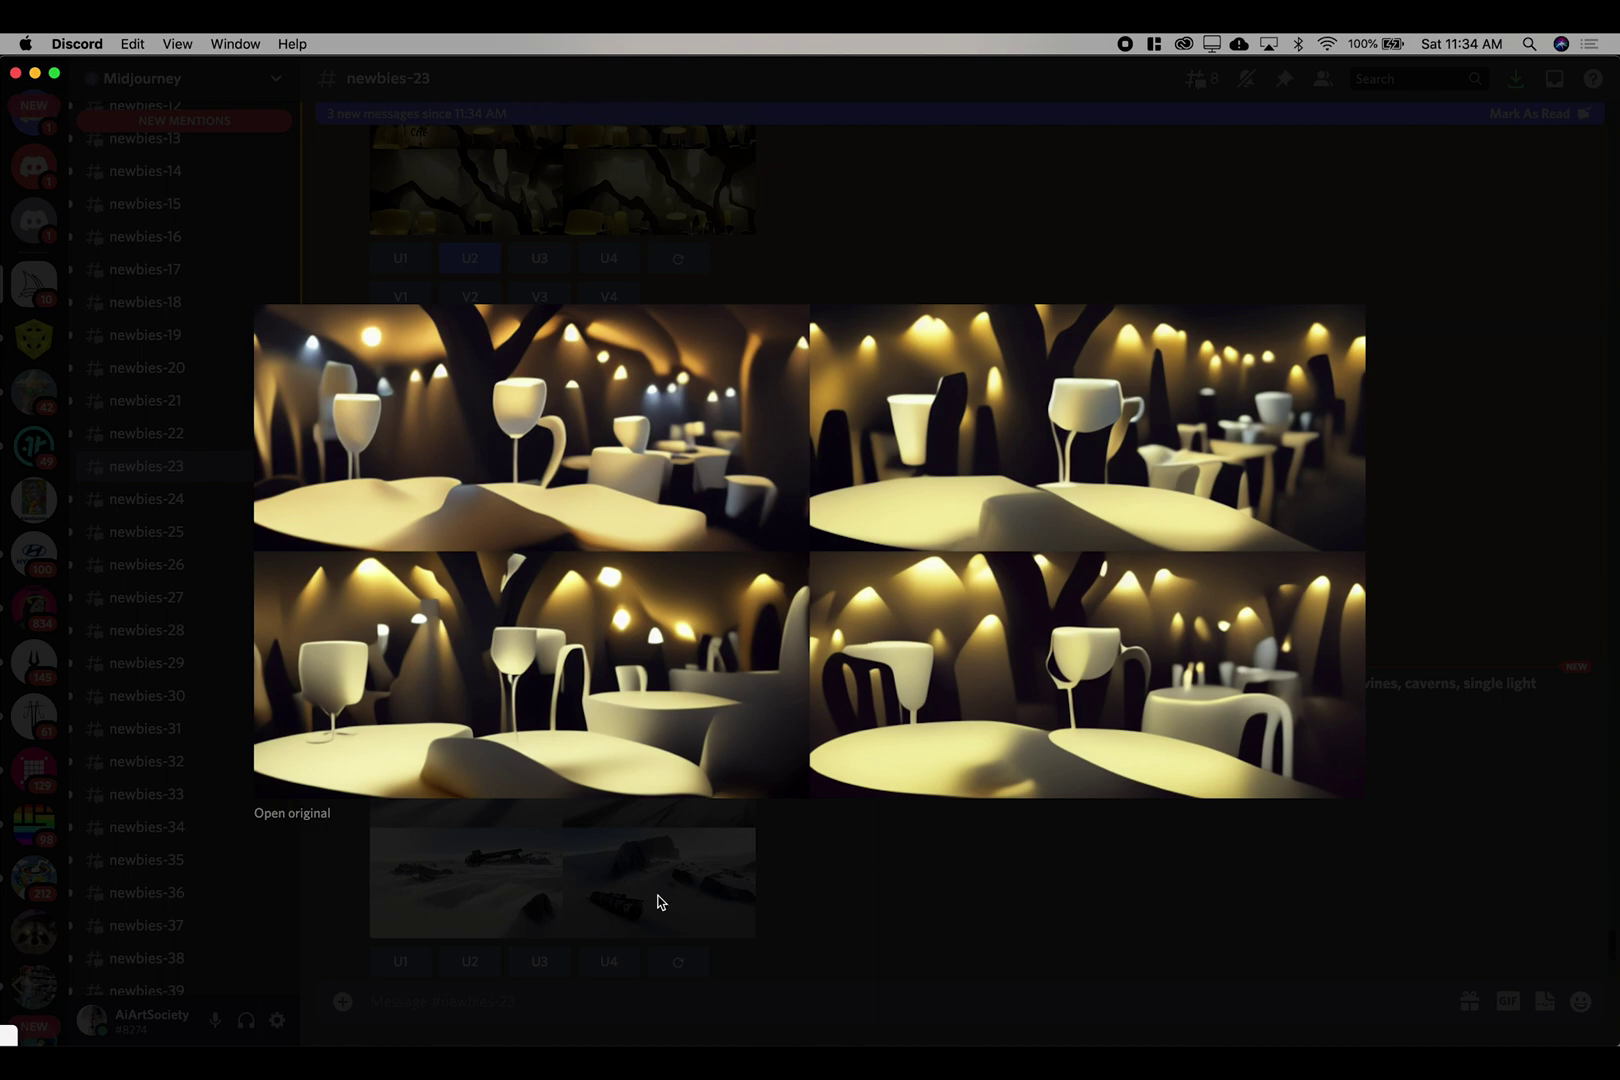
click(565, 916)
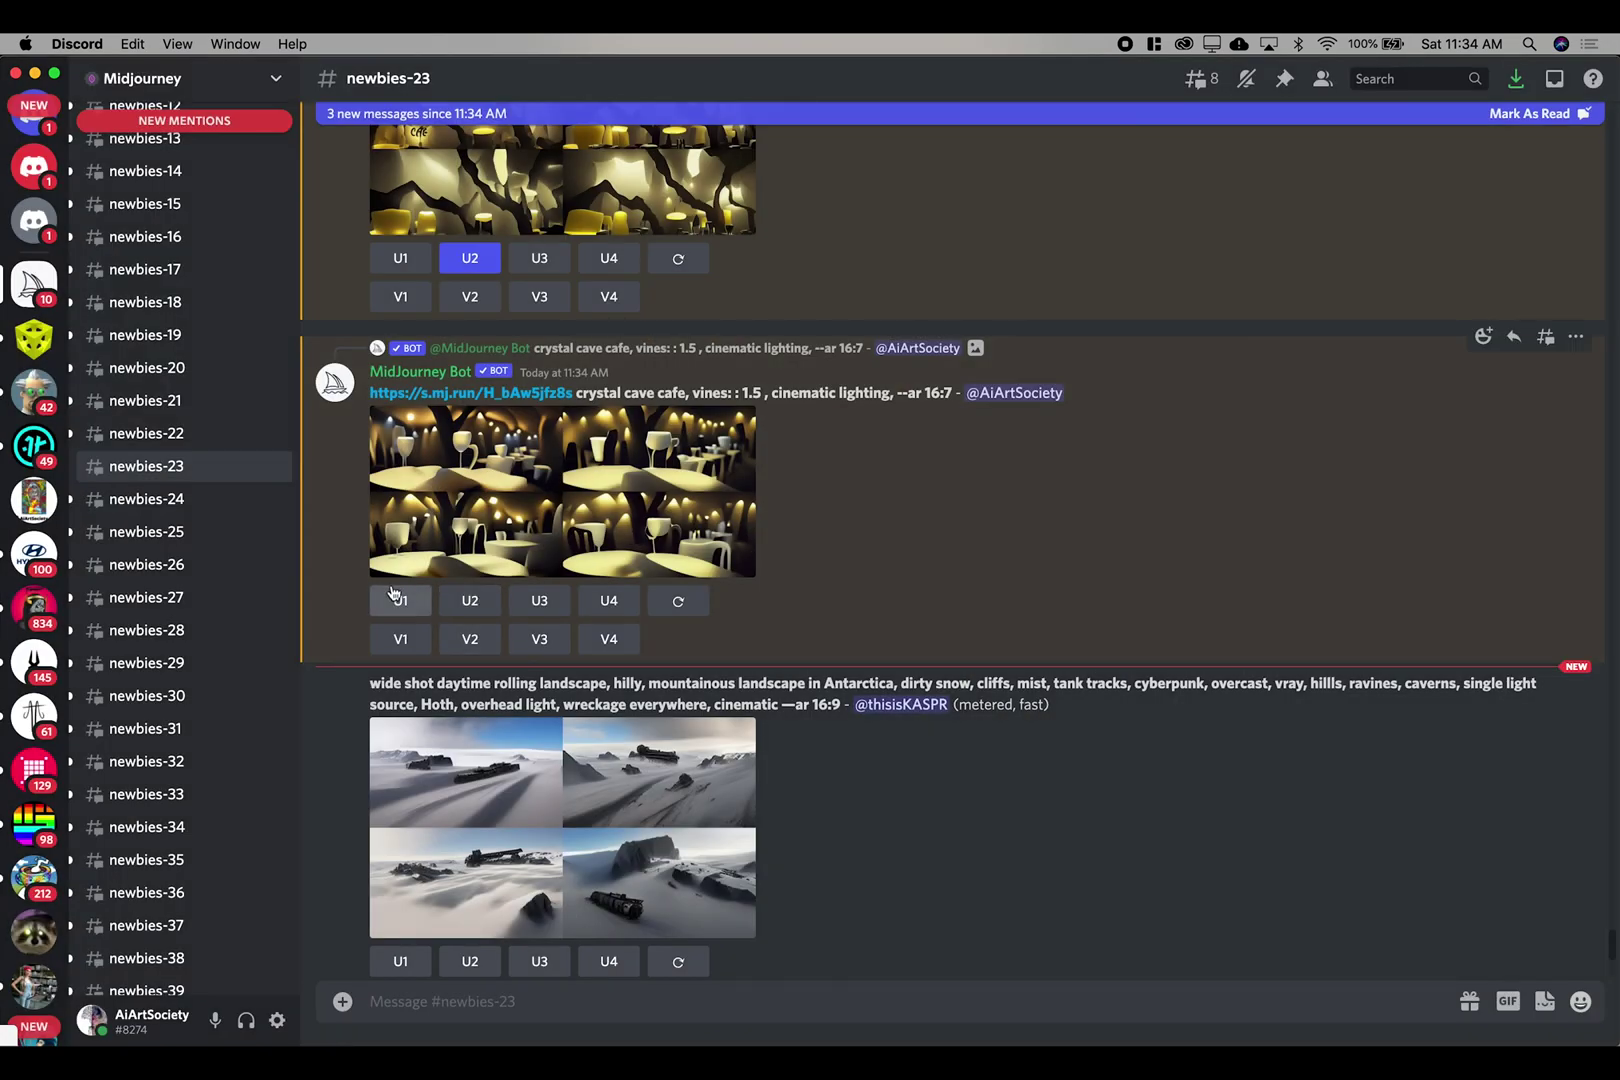
click(395, 598)
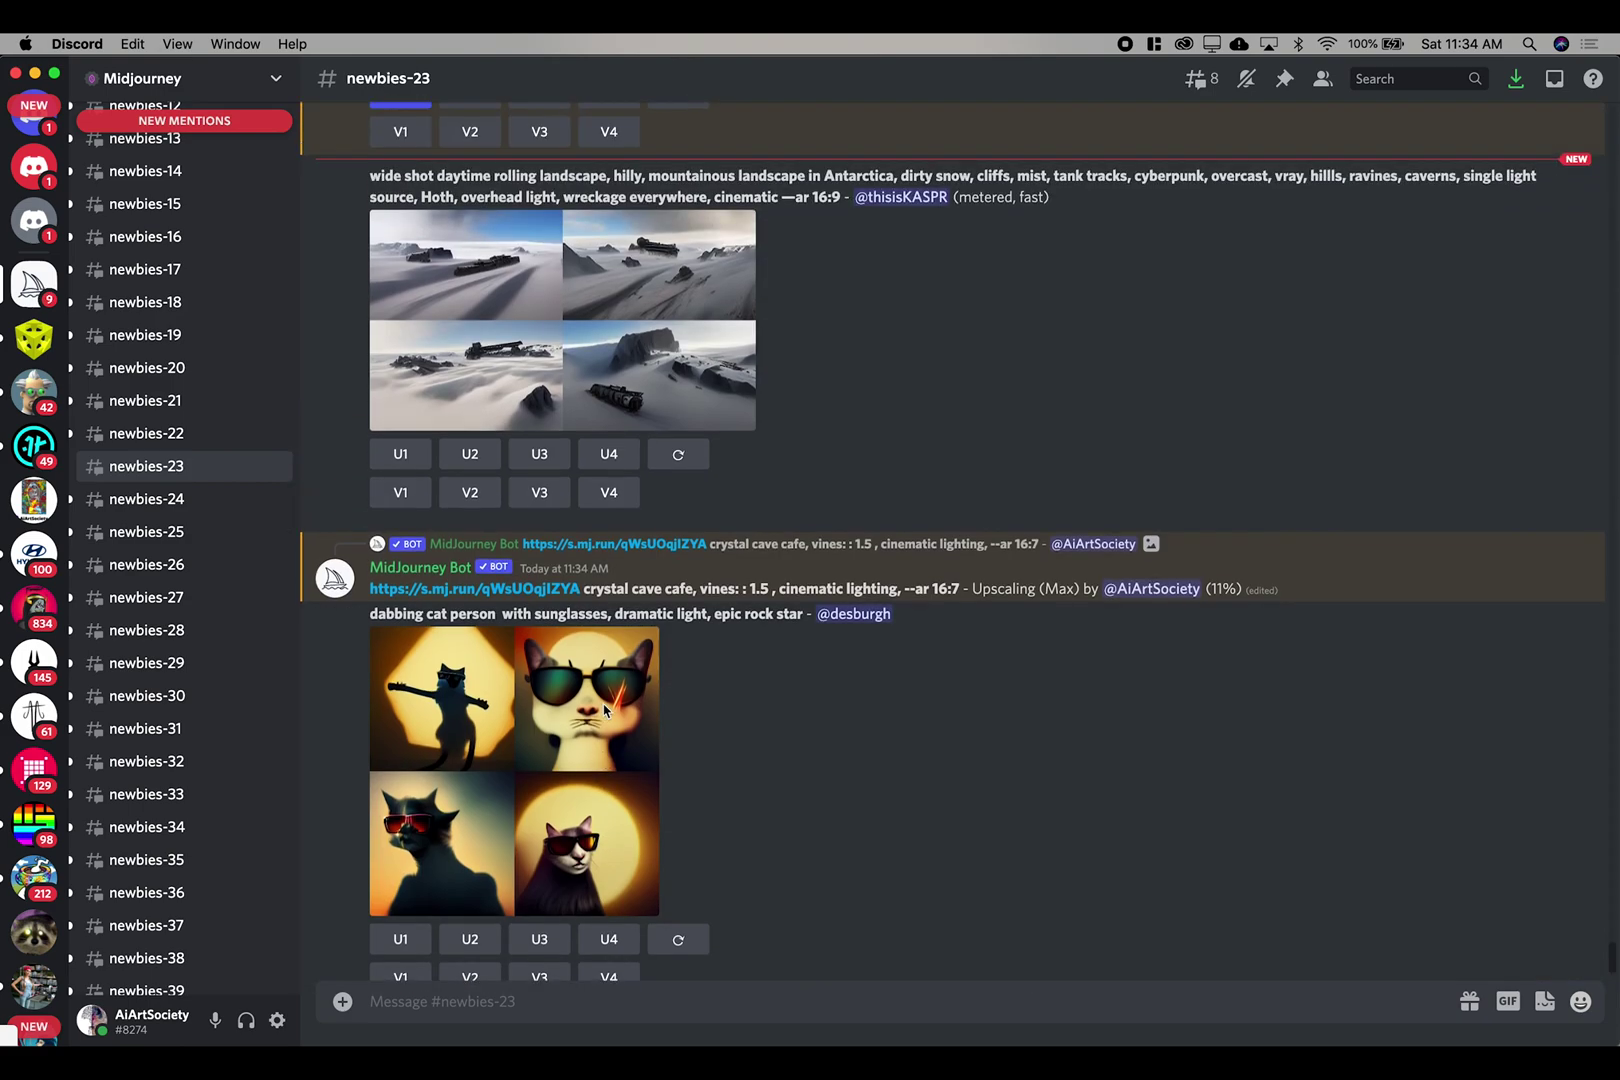
click(604, 710)
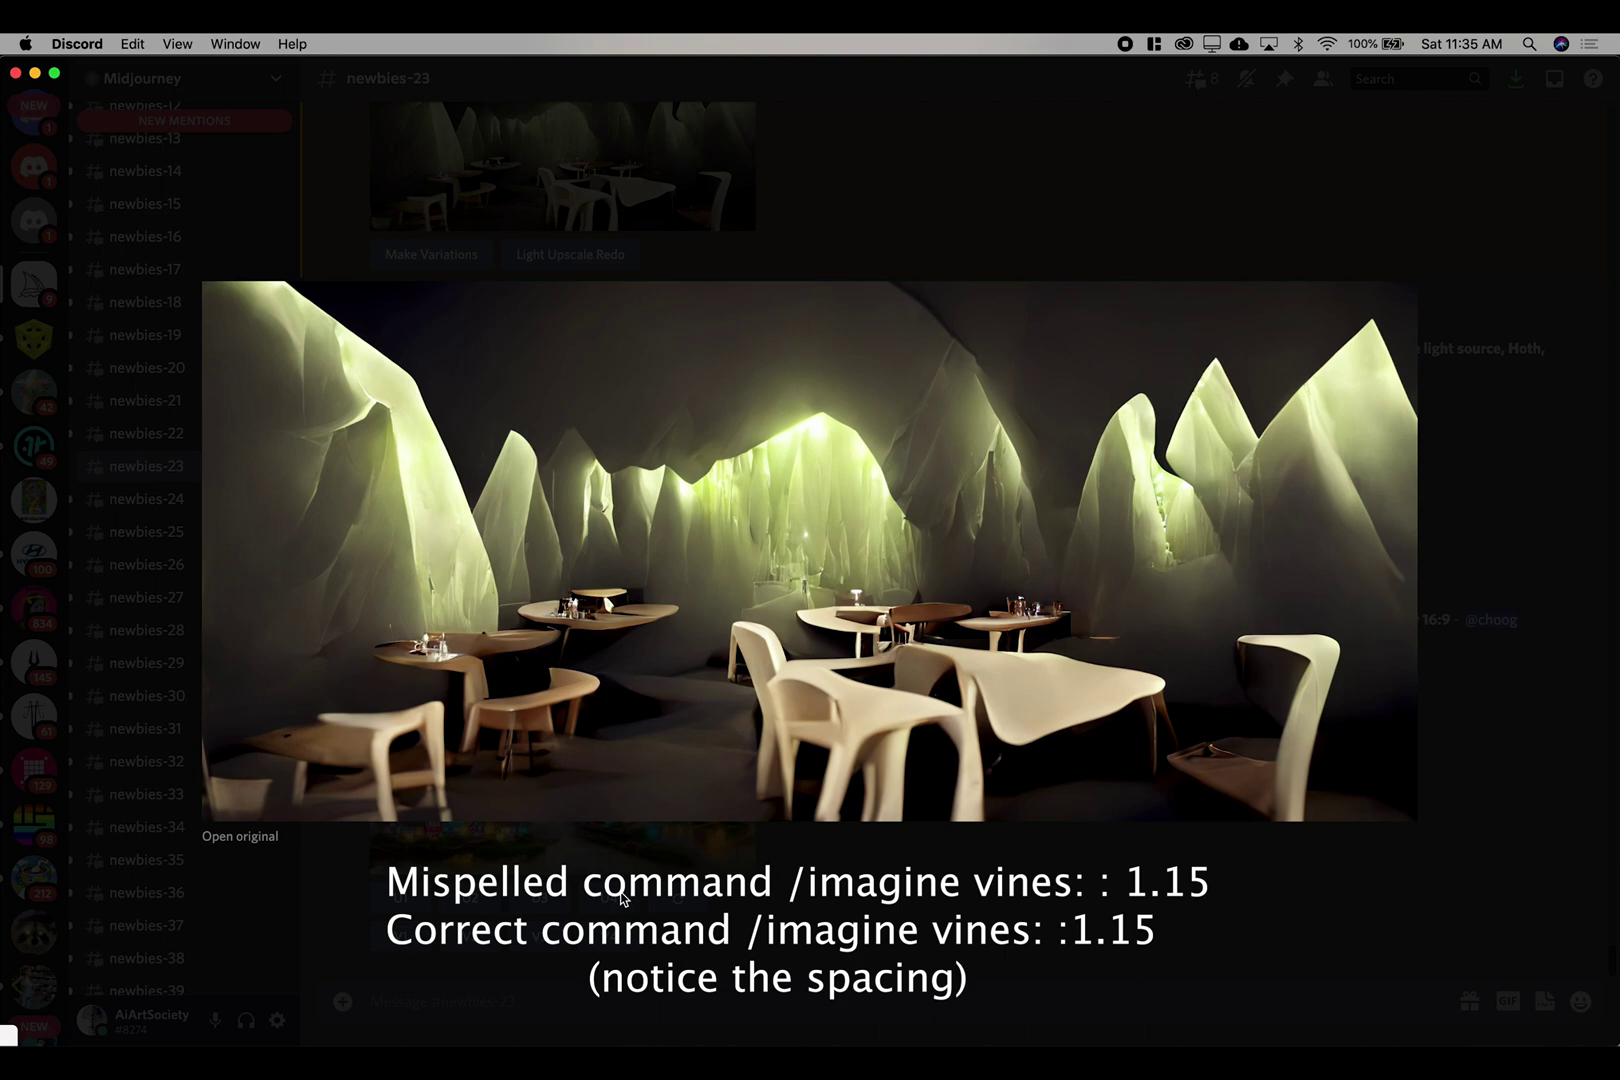
Step: Inspect the green-lit and golden max-upscaled cafe images full size
click(620, 898)
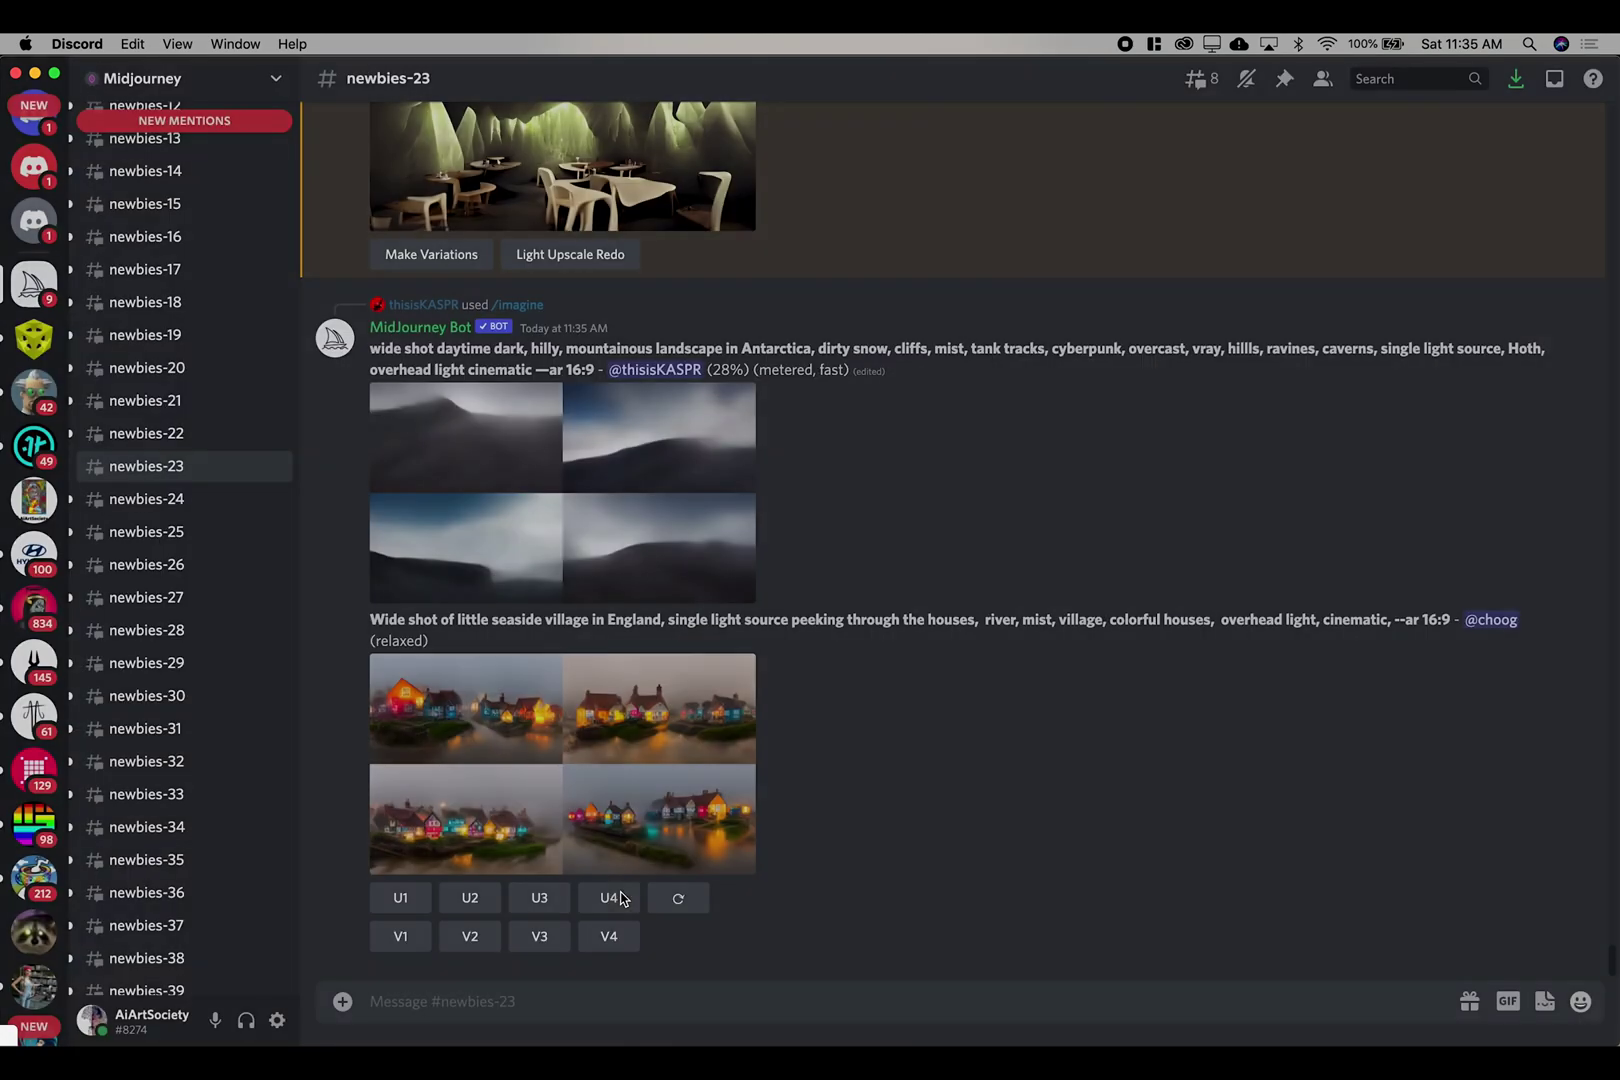
scroll(557, 474, up, 3)
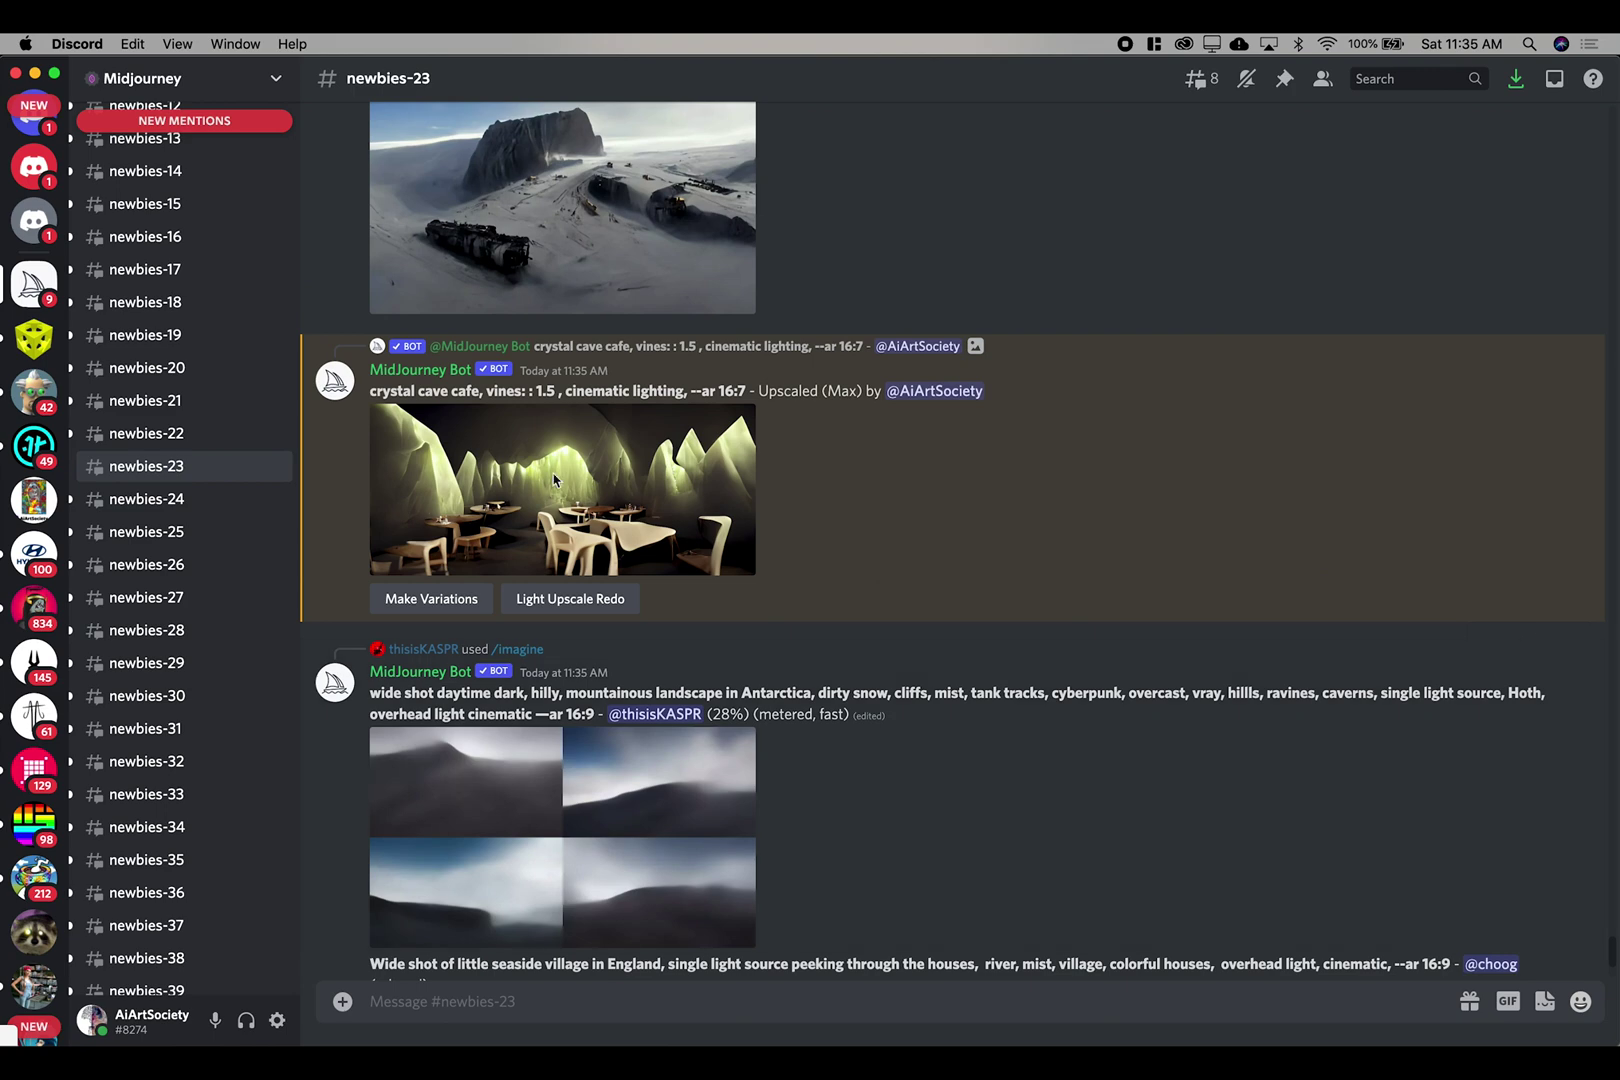
scroll(550, 490, up, 3)
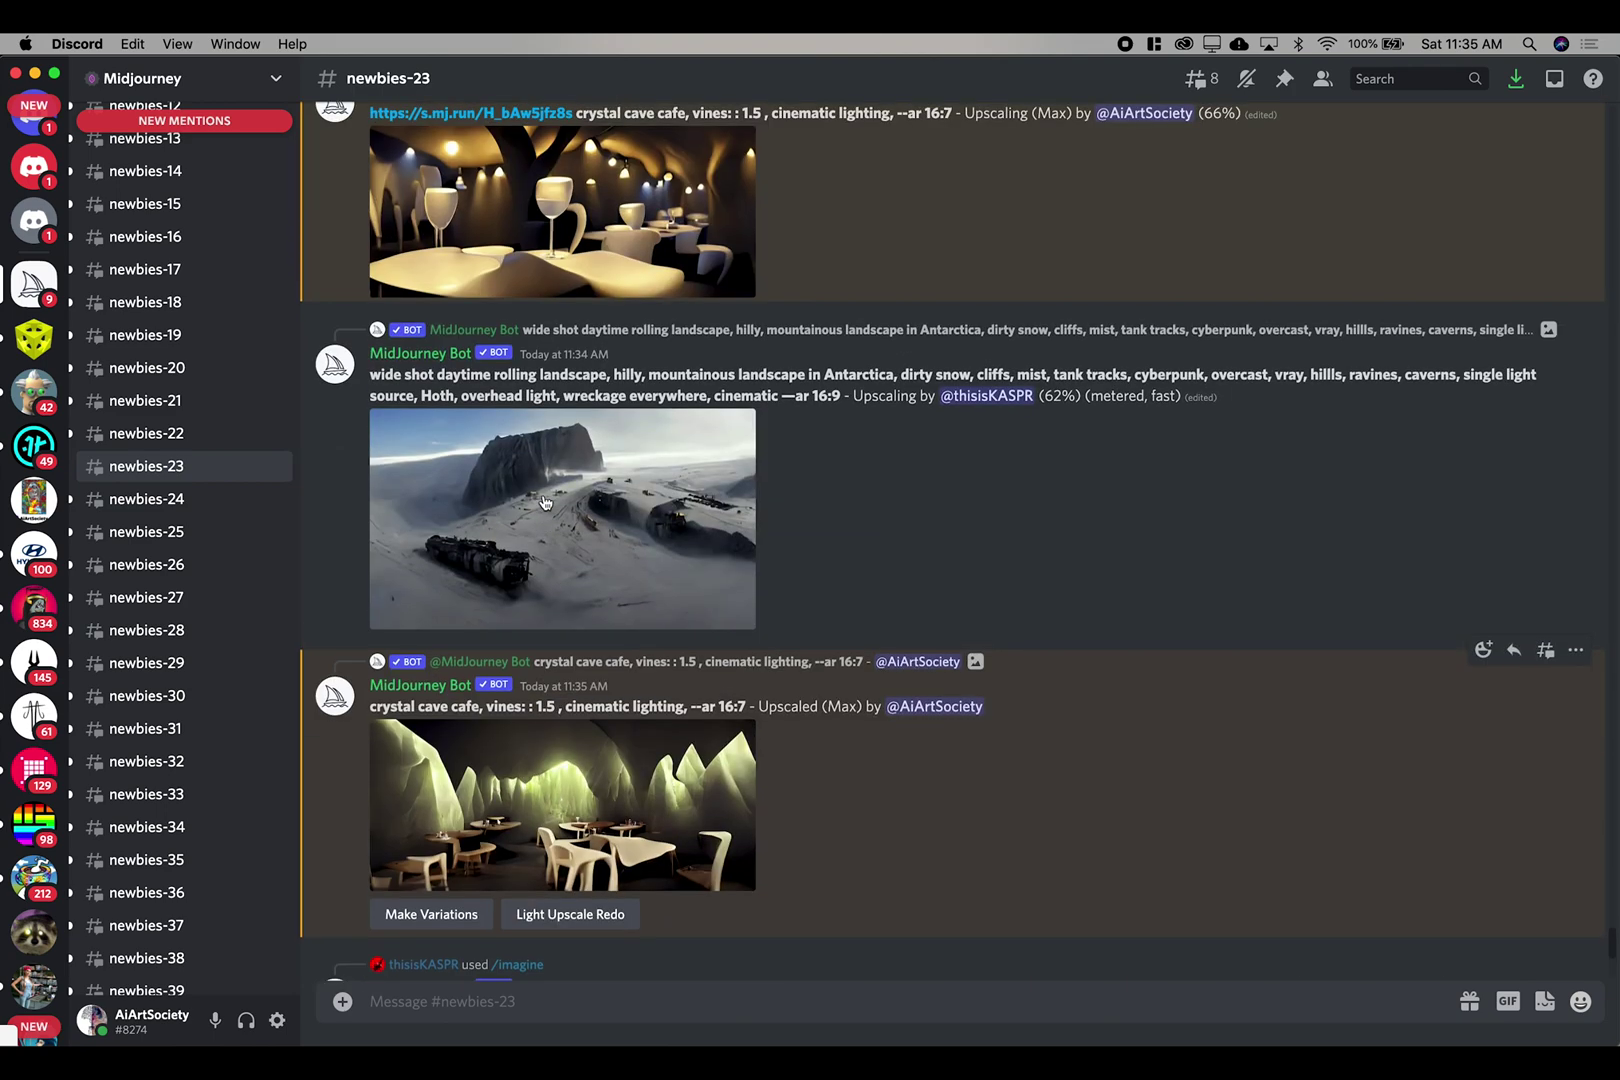
scroll(545, 502, down, 3)
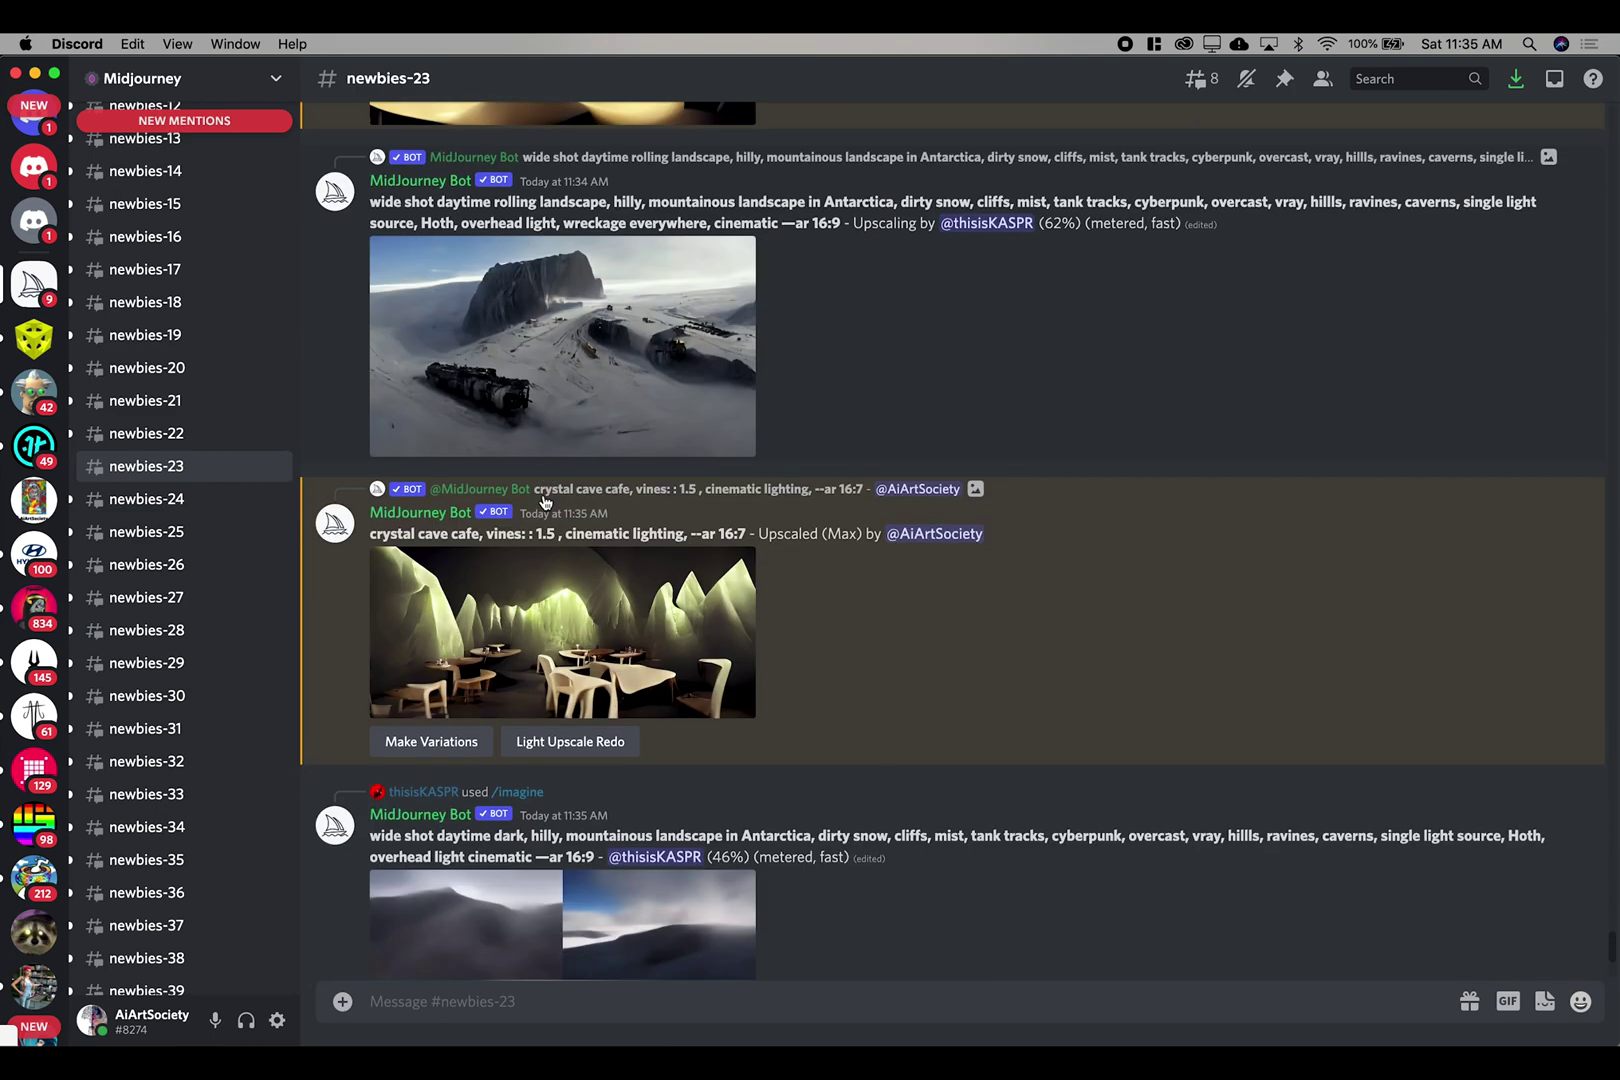
click(545, 630)
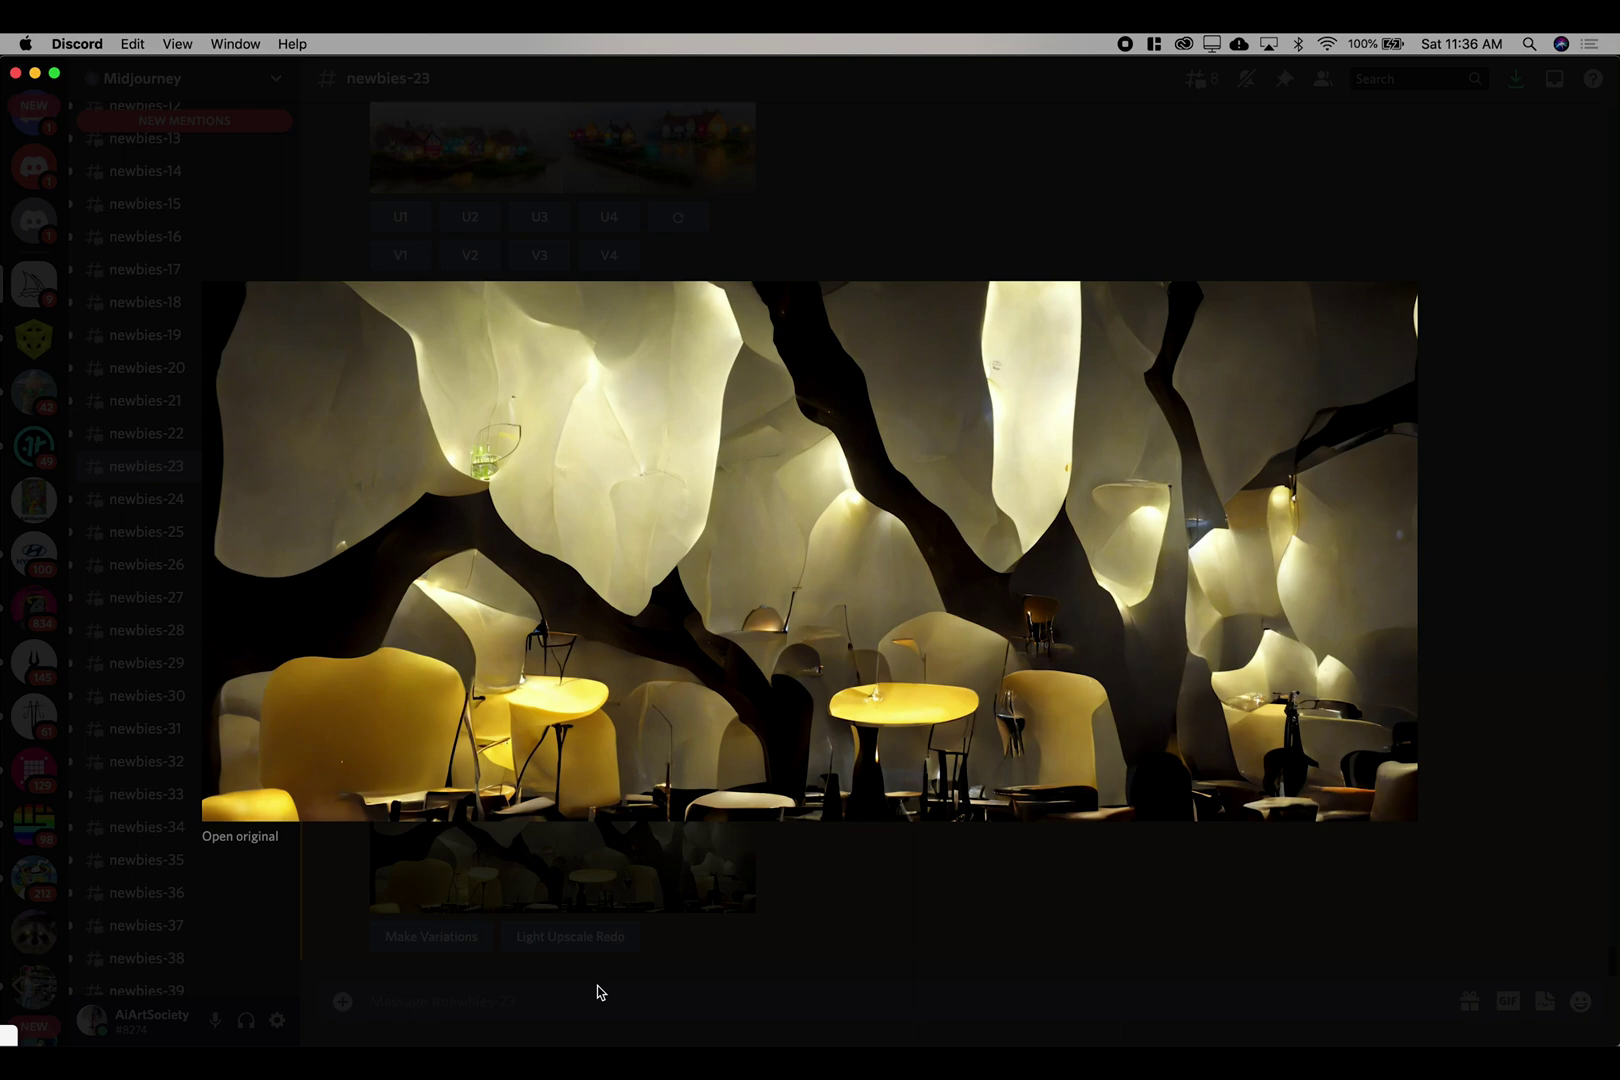
click(600, 993)
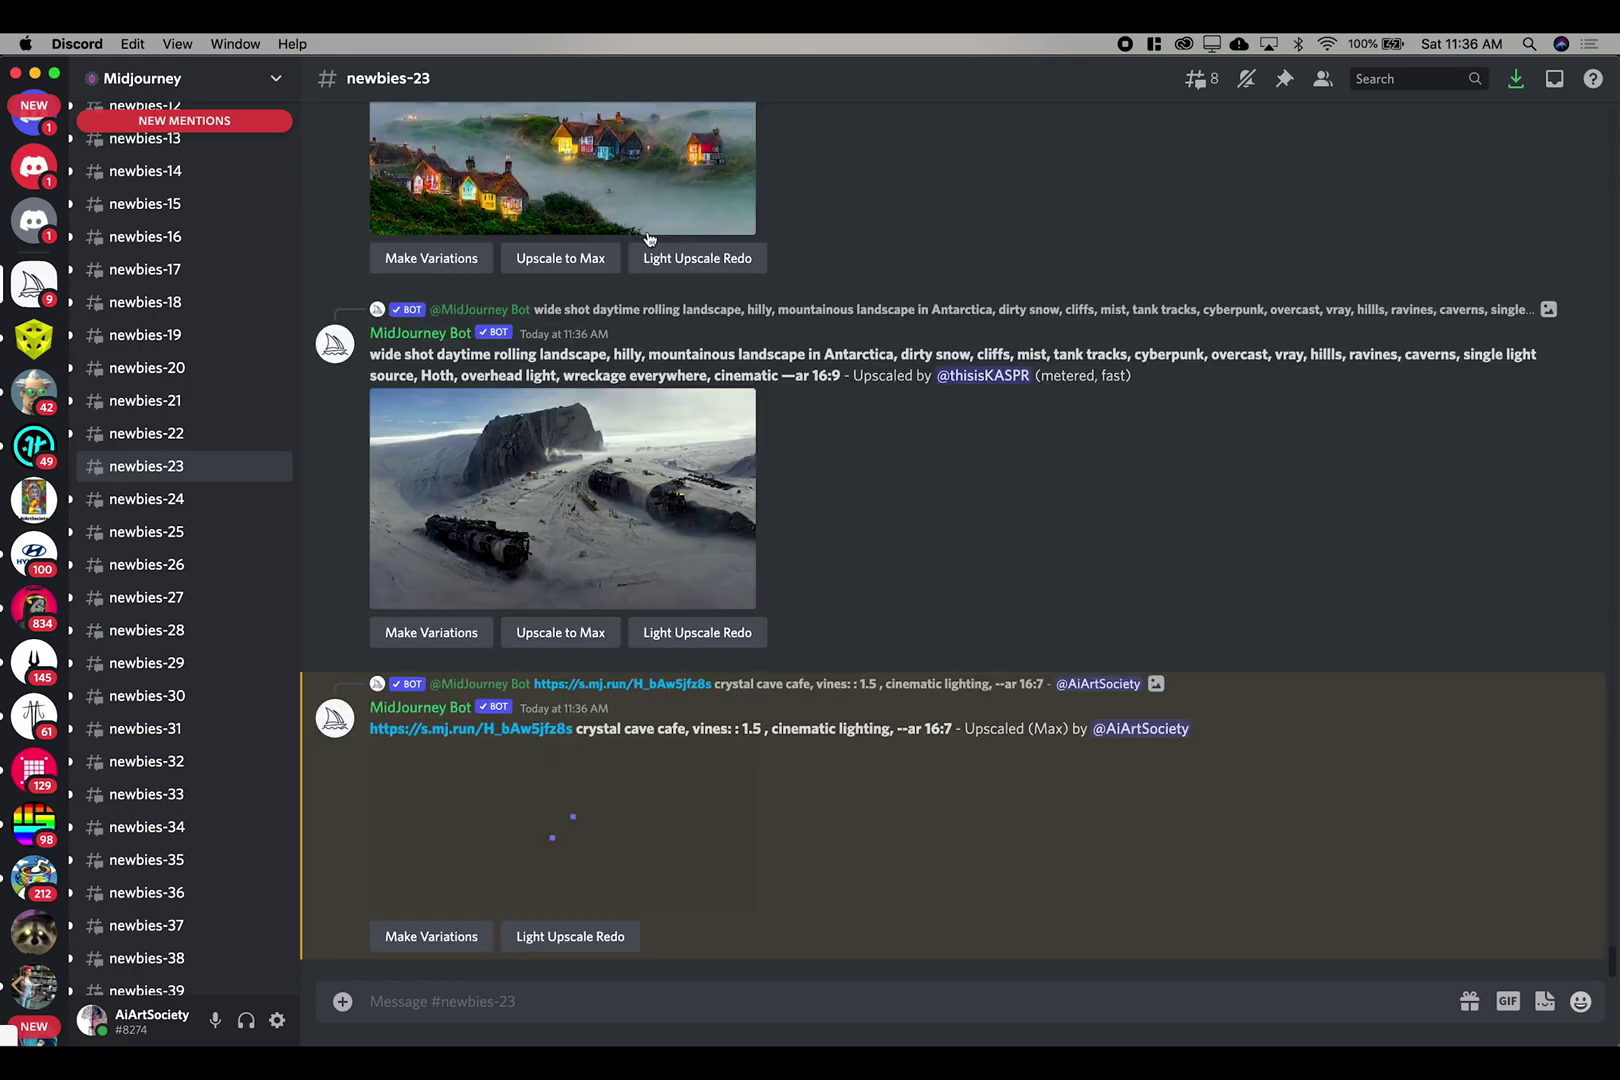
scroll(648, 238, up, 10)
scroll(648, 238, up, 10)
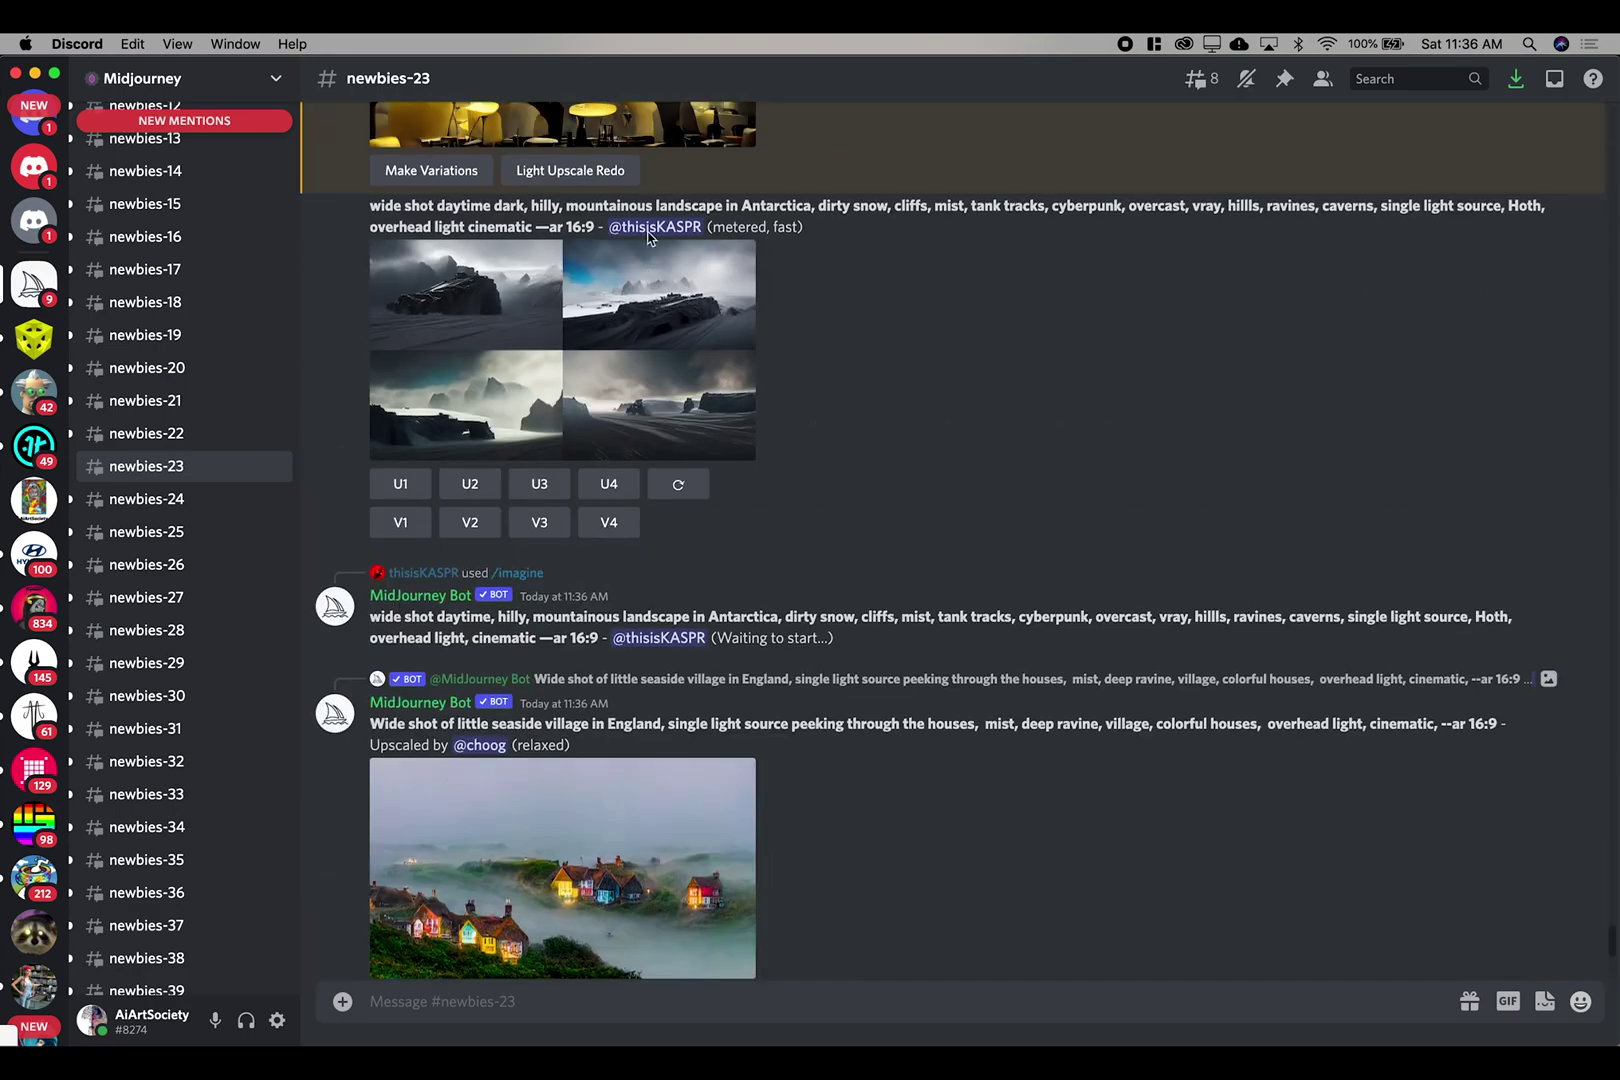
click(588, 340)
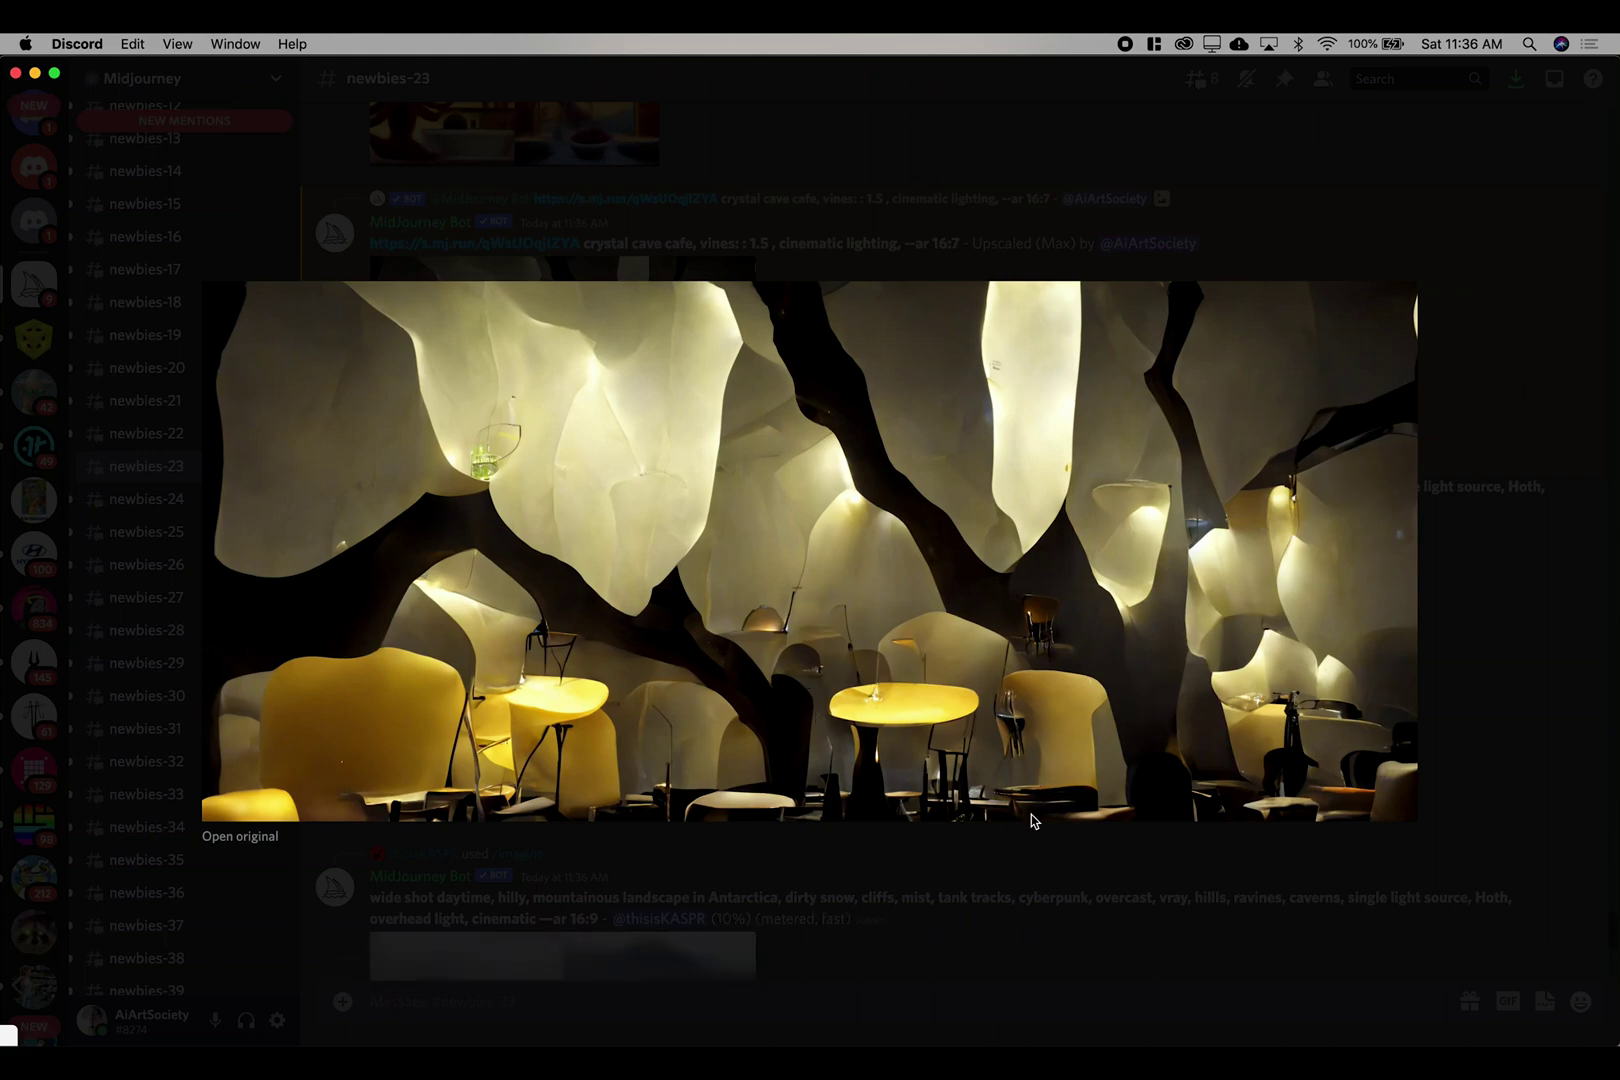
click(1005, 908)
Step: View the wine-glass cafe upscale full size, then bring up its copy and save options
scroll(848, 608, down, 4)
scroll(848, 612, down, 5)
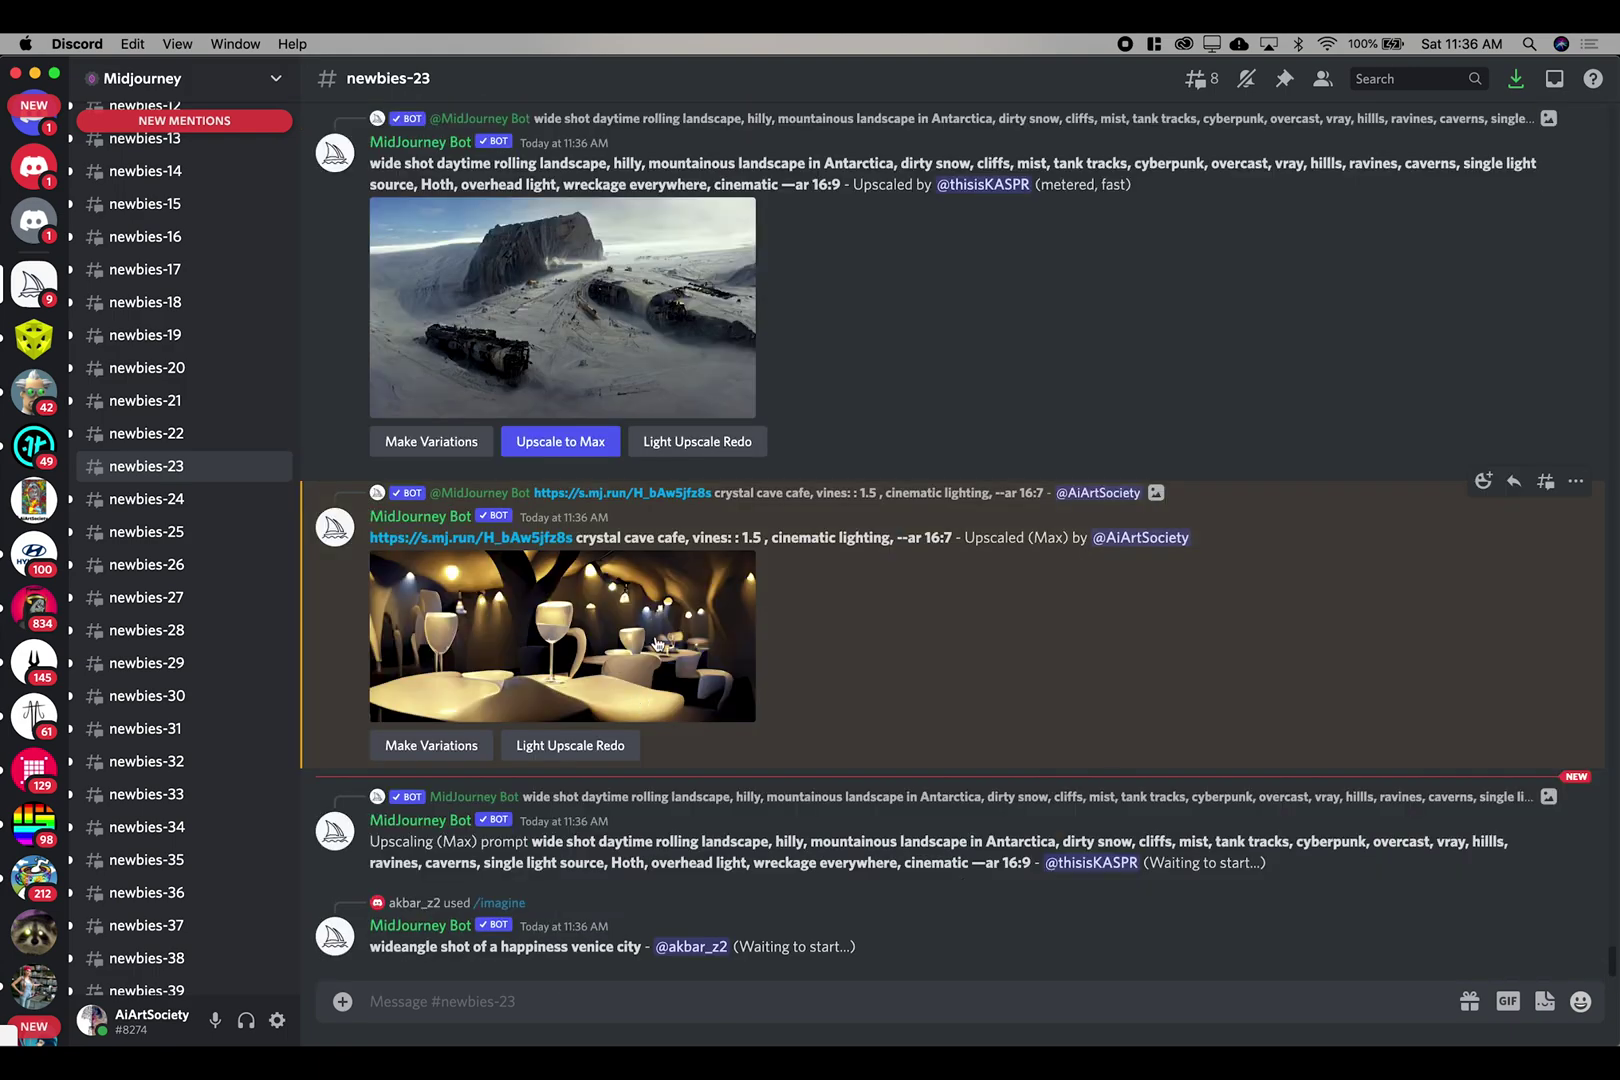
click(656, 637)
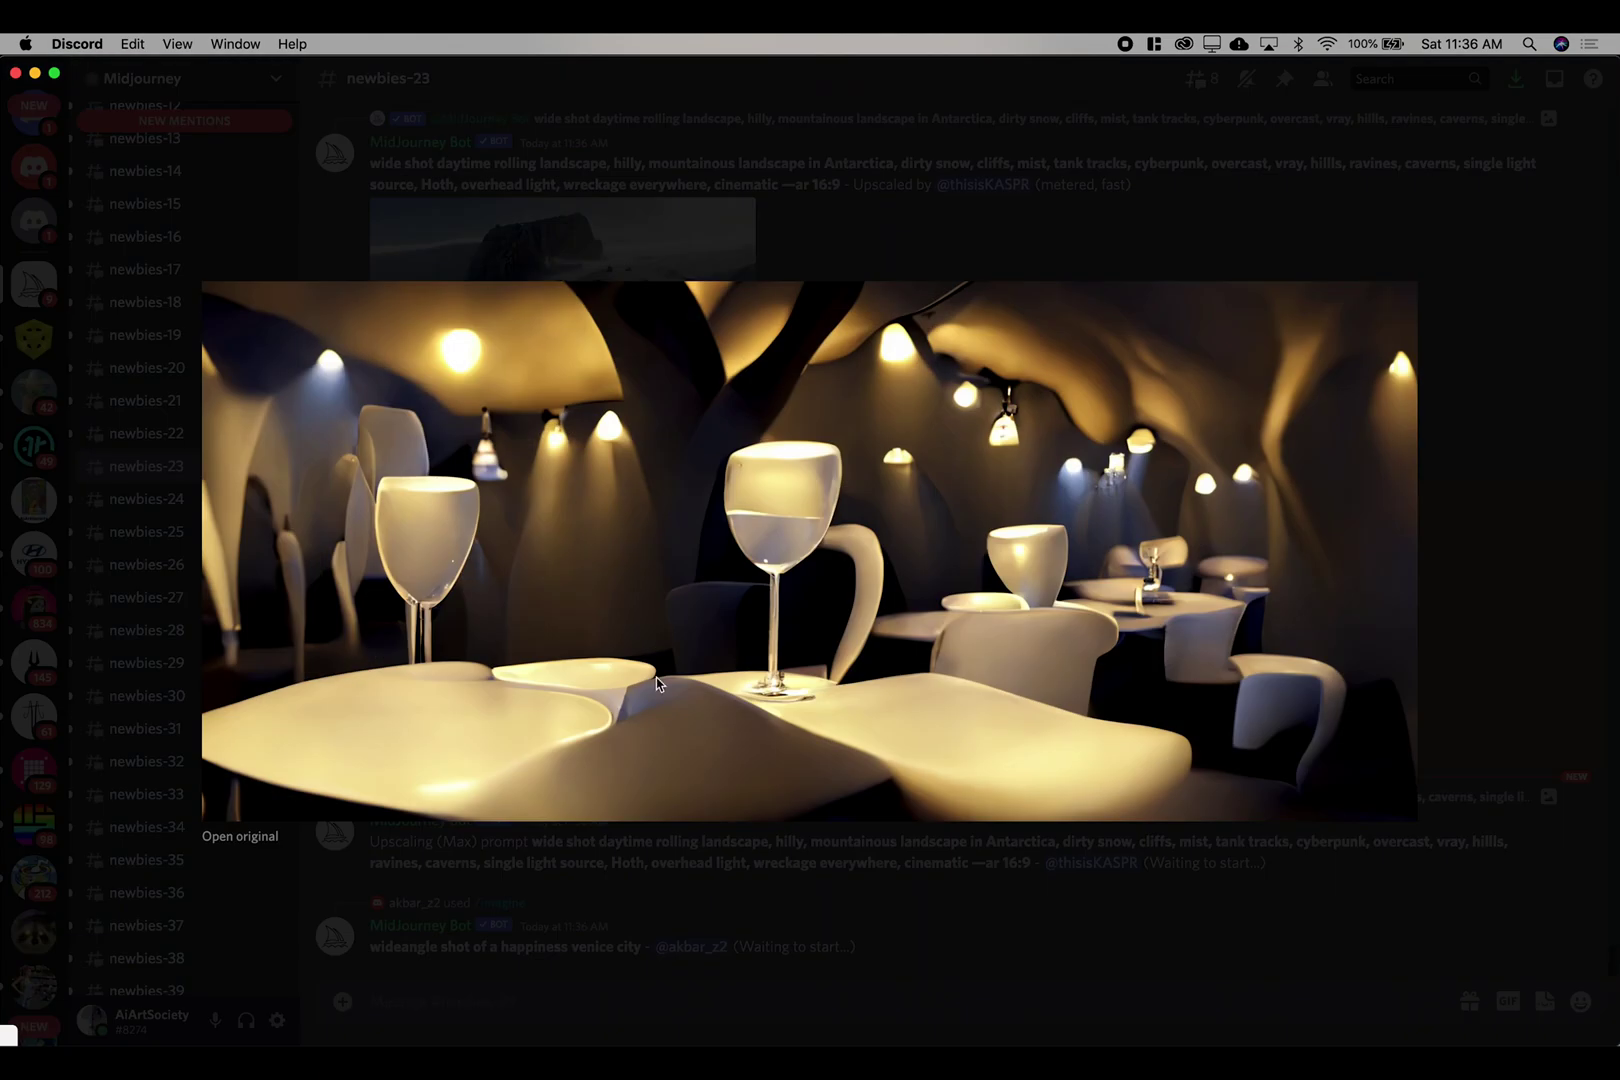
click(634, 963)
right_click(535, 598)
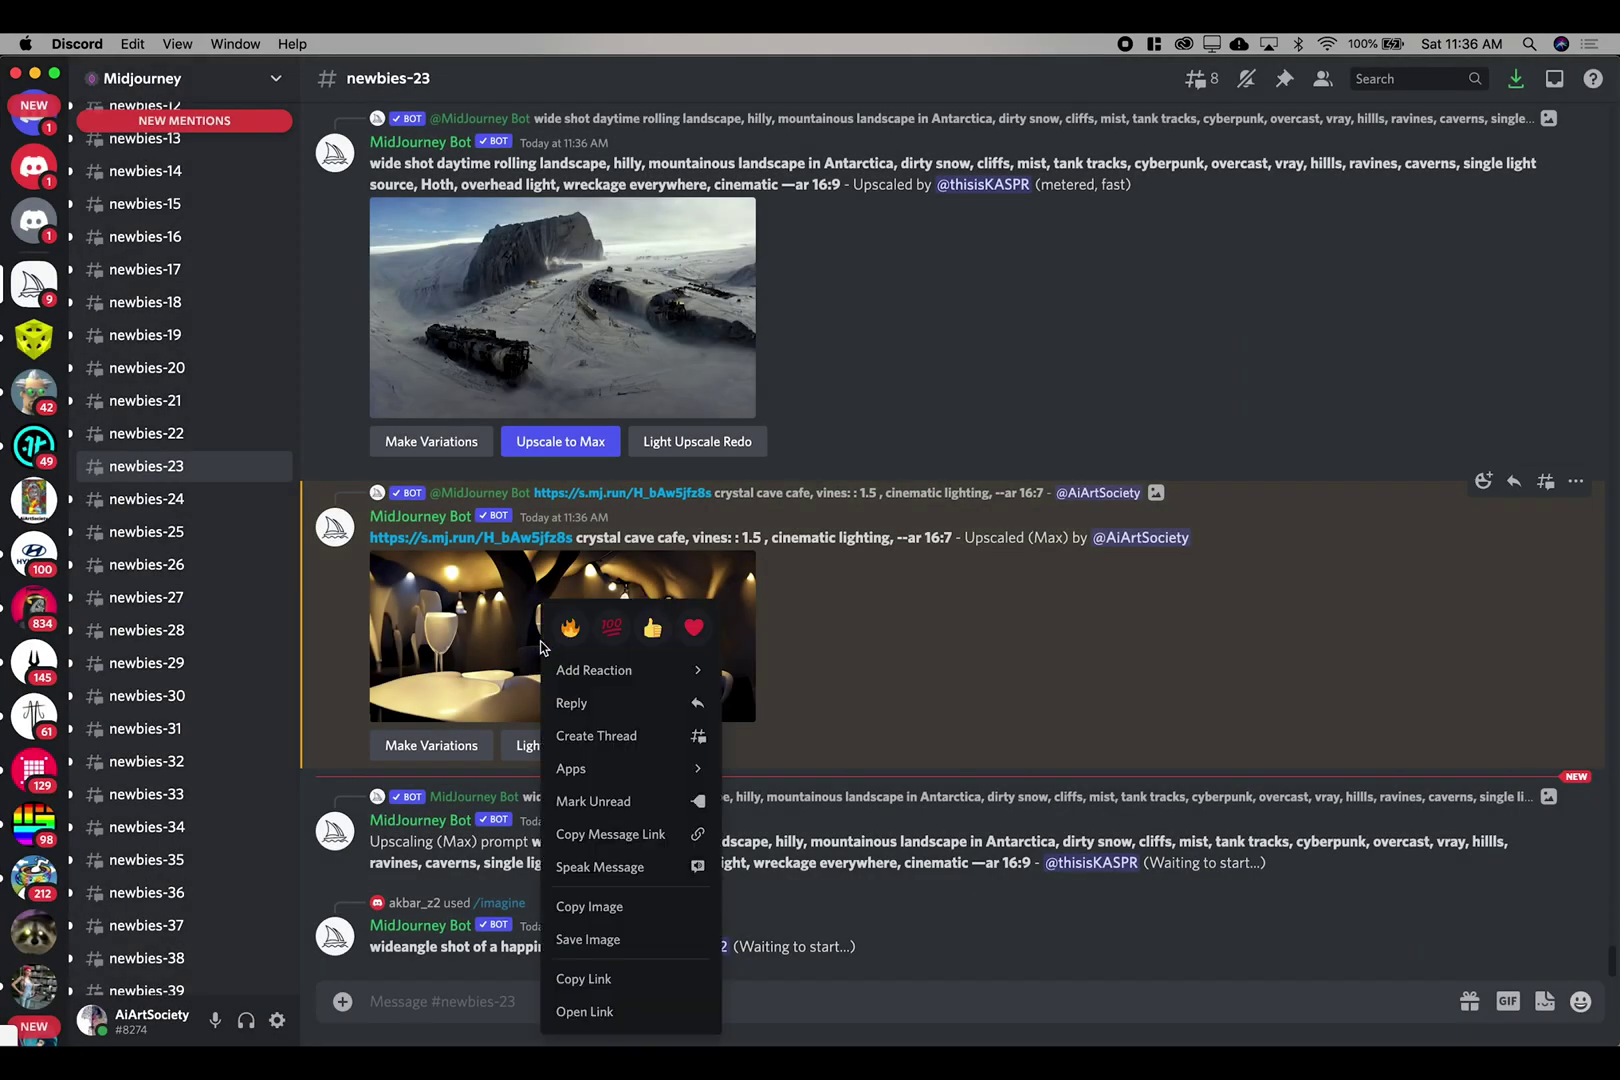
Step: Run /ideas to get a list of random prompt ideas from the Midjourney Bot
click(501, 636)
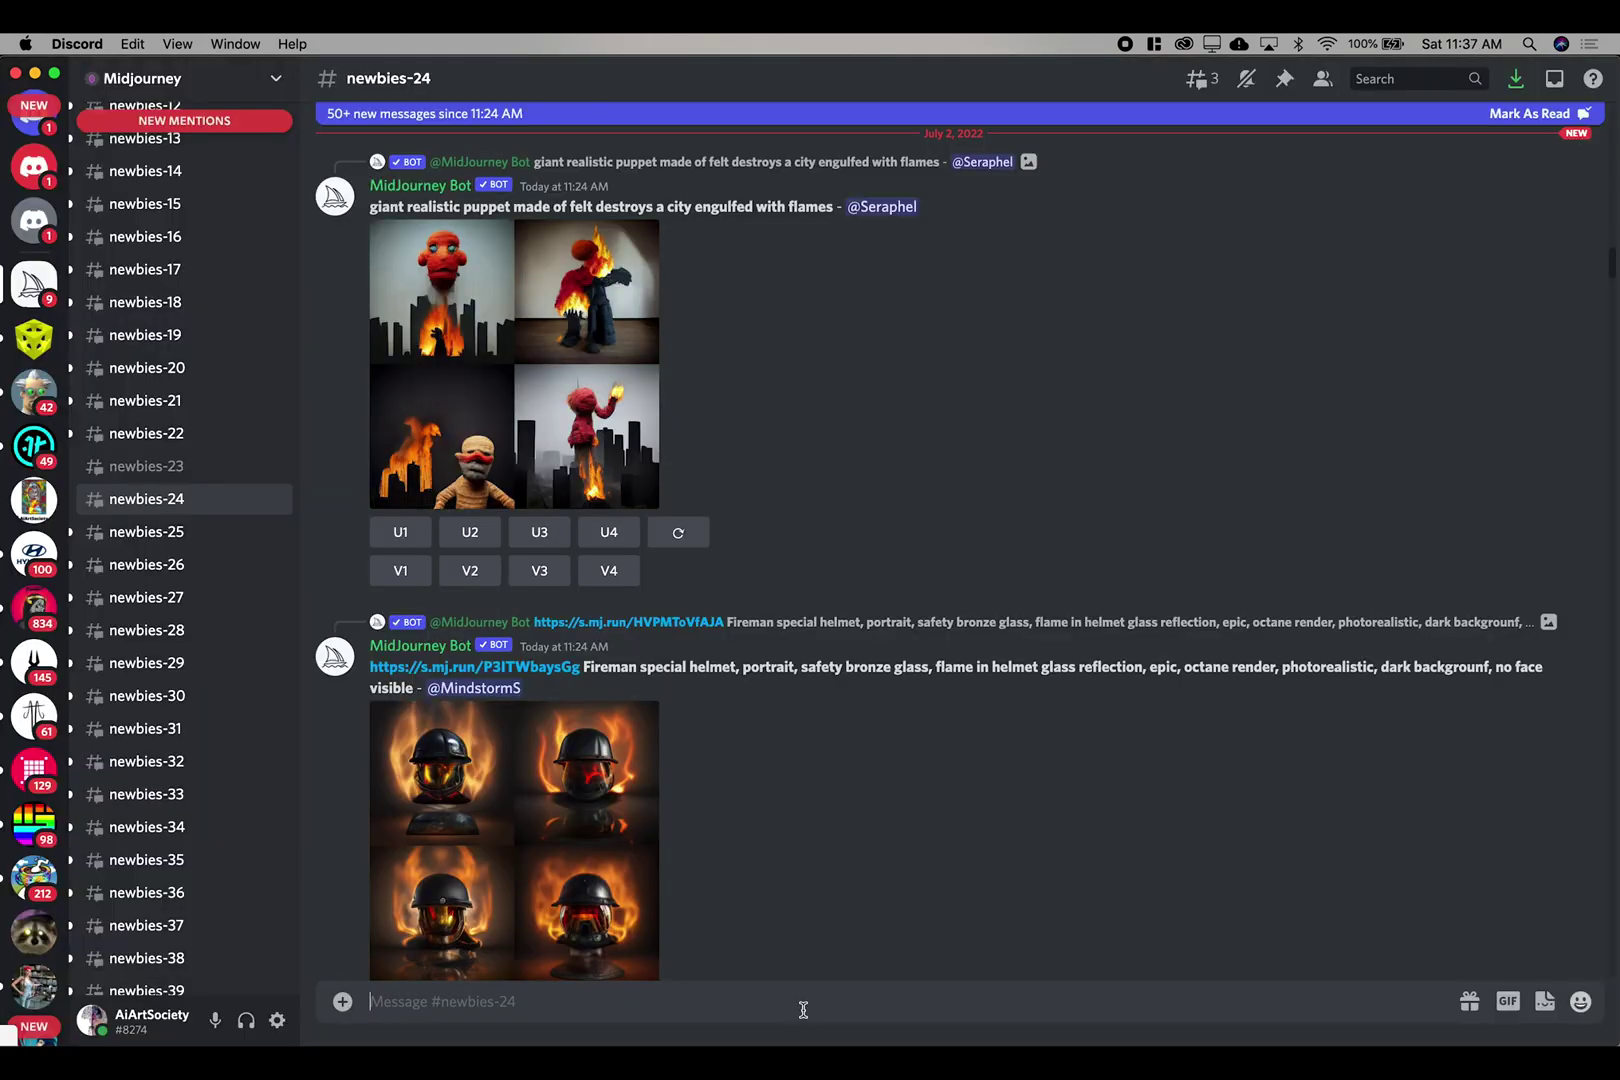
text(/ide)
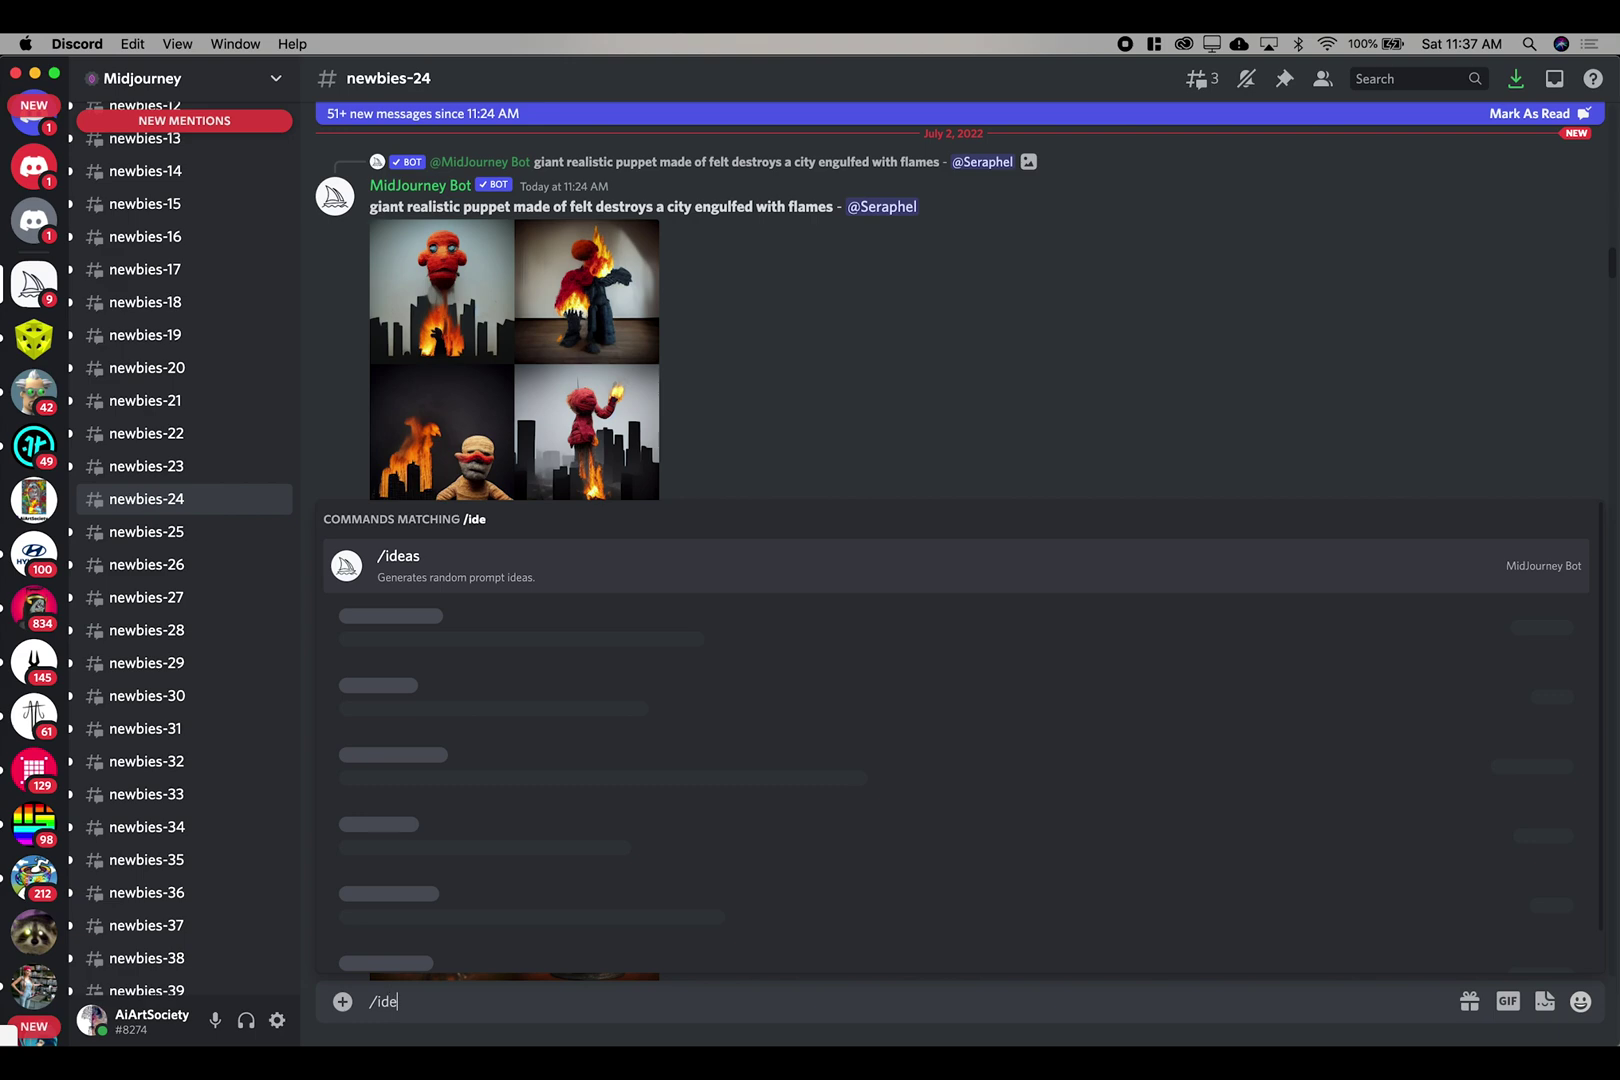
text(as)
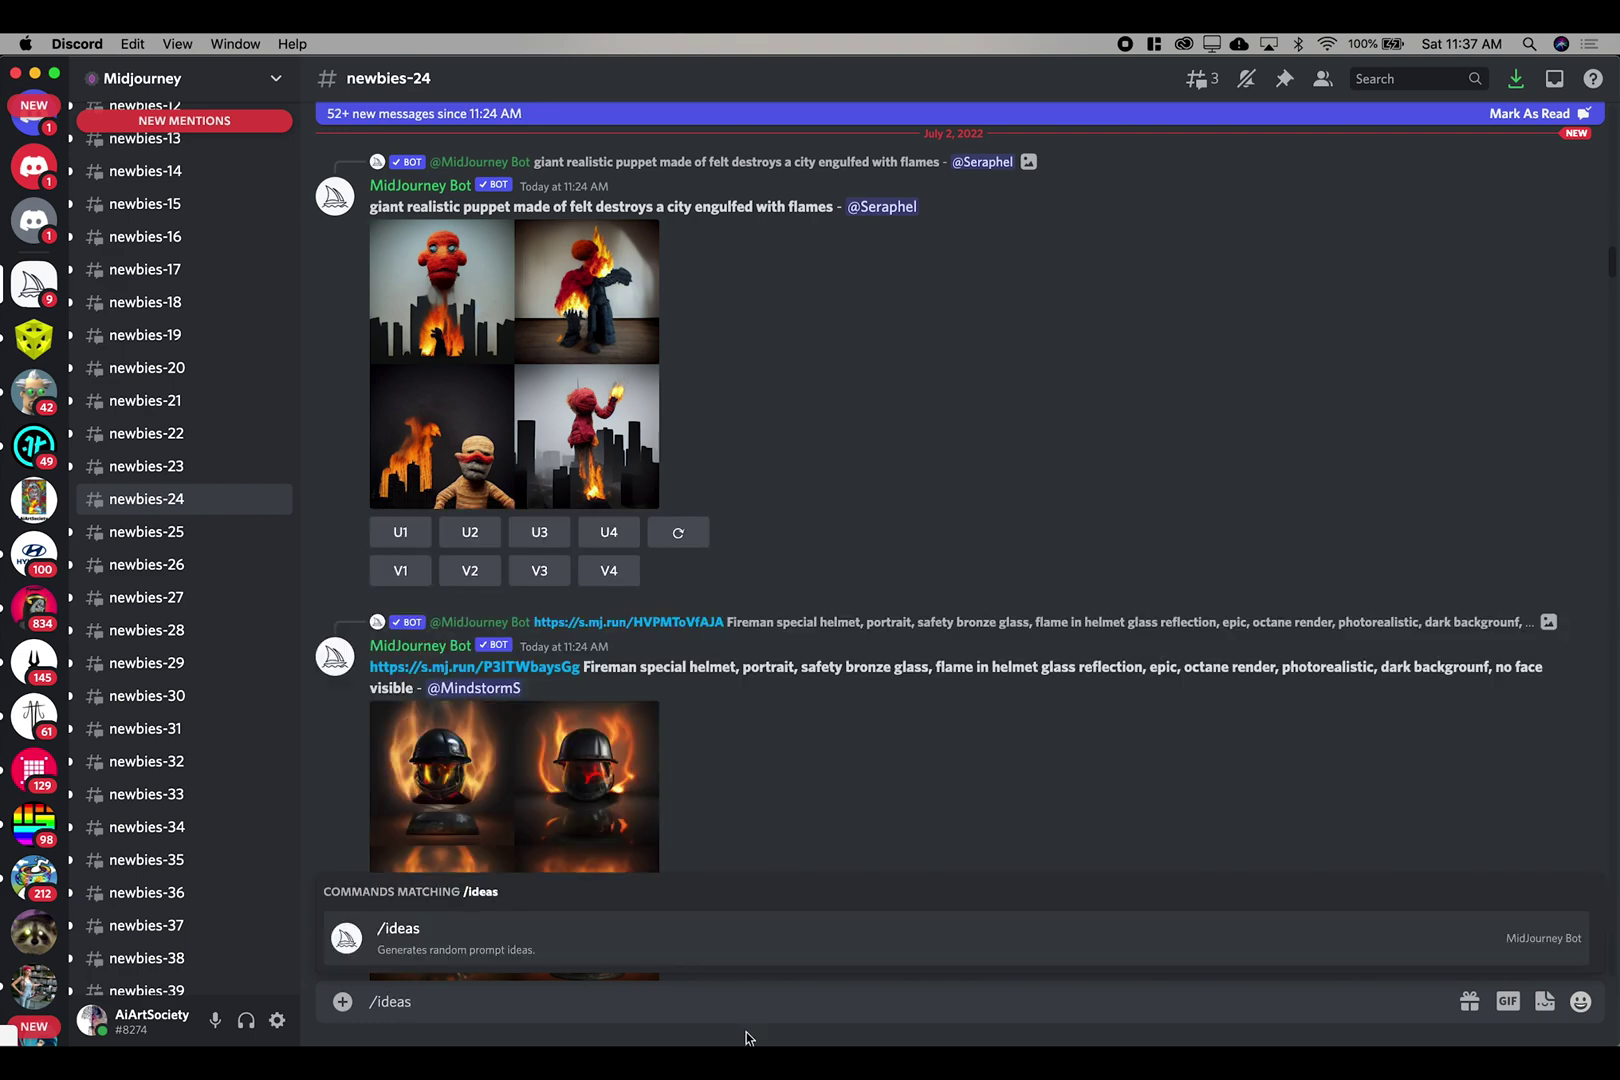
click(660, 957)
key(Return)
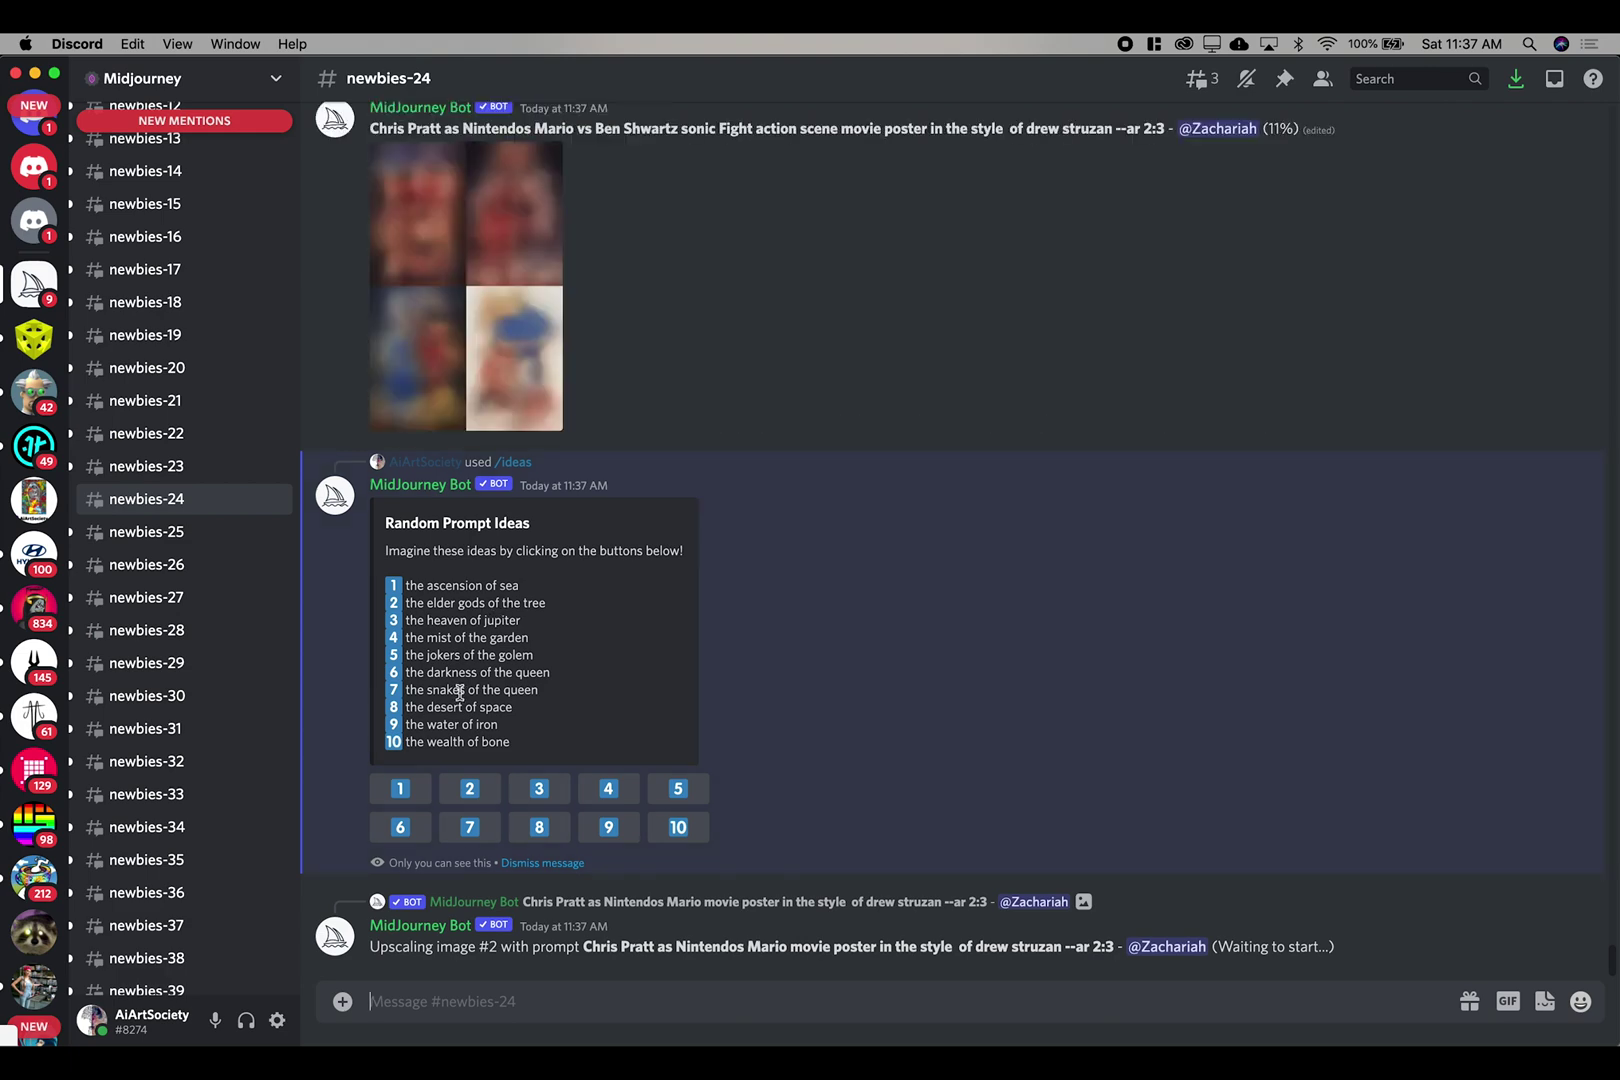
Step: Generate the 'the elder gods of the tree' idea and select its text
click(463, 787)
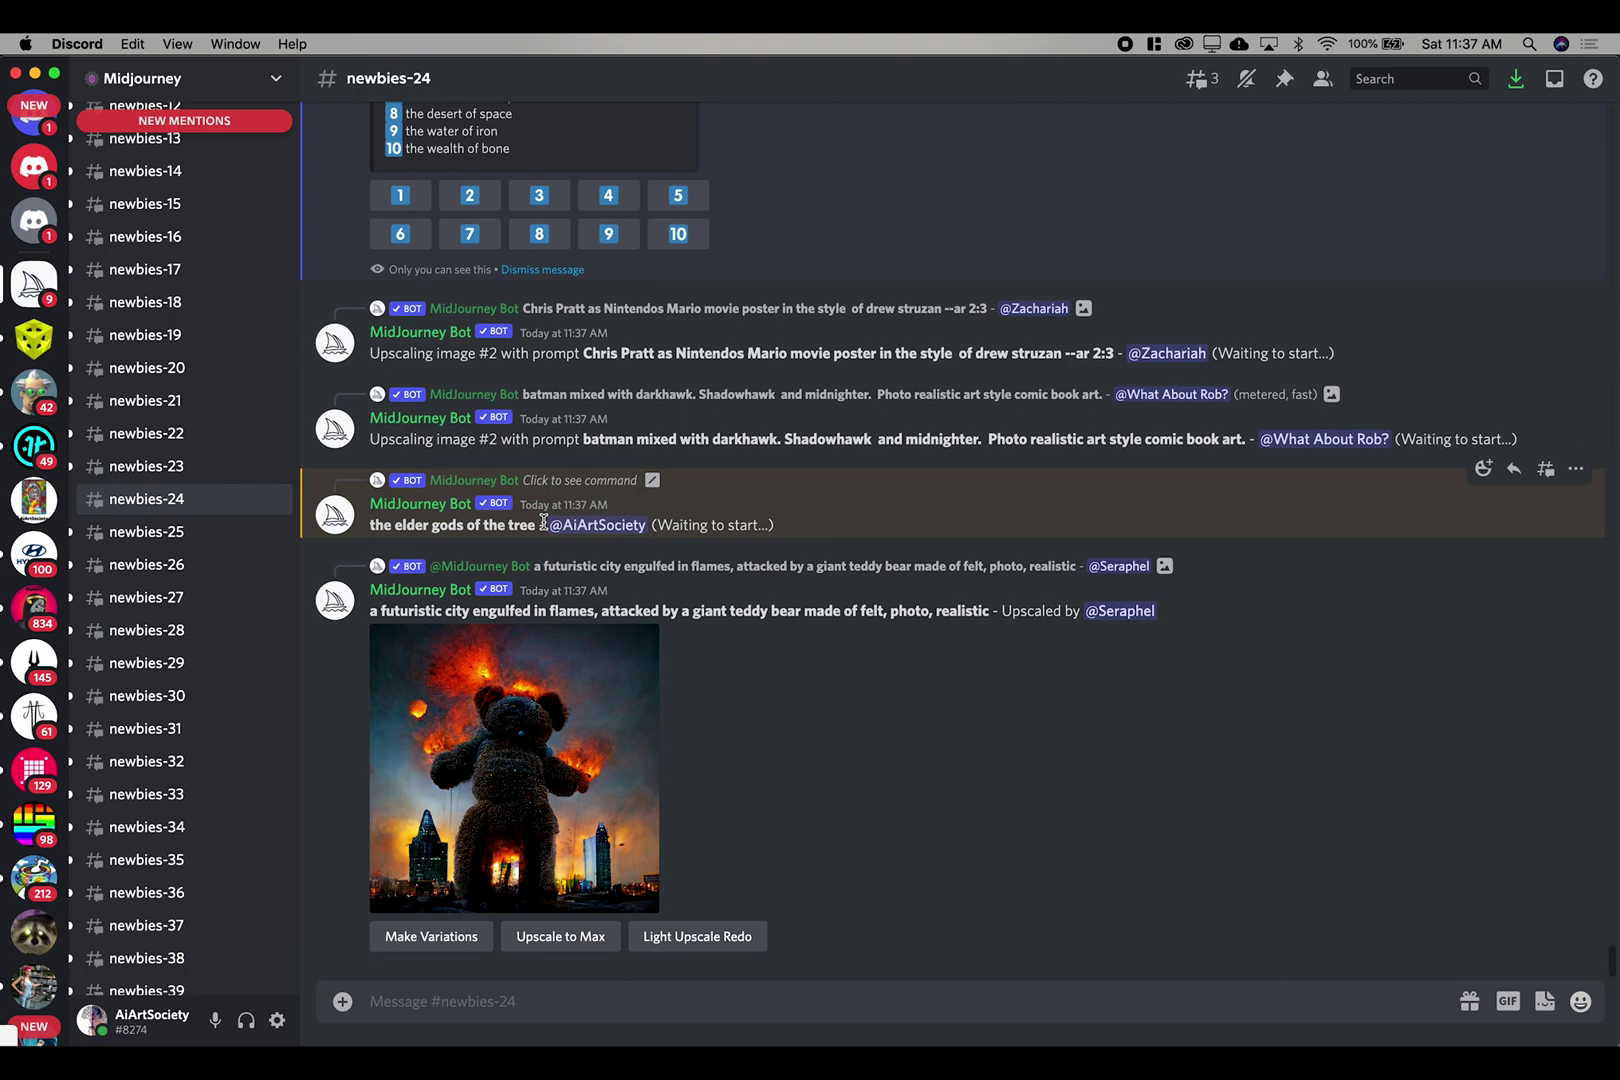
scroll(543, 521, up, 3)
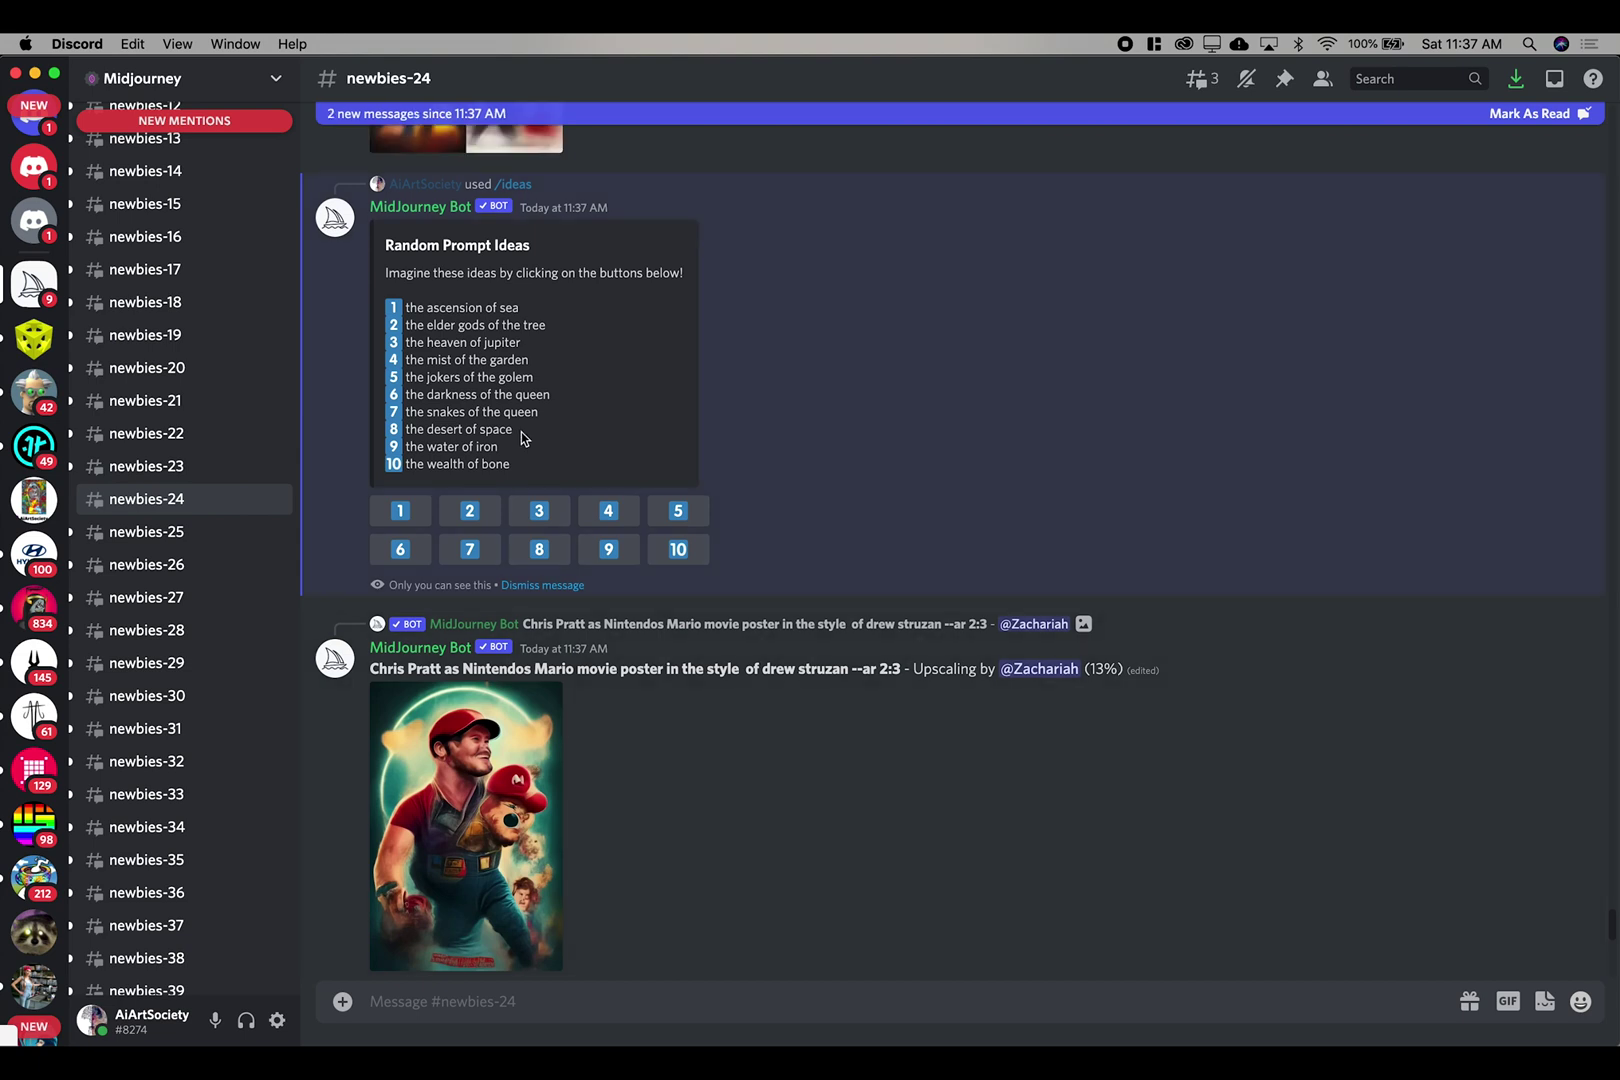
drag(545, 328, 408, 326)
key(ctrl+c)
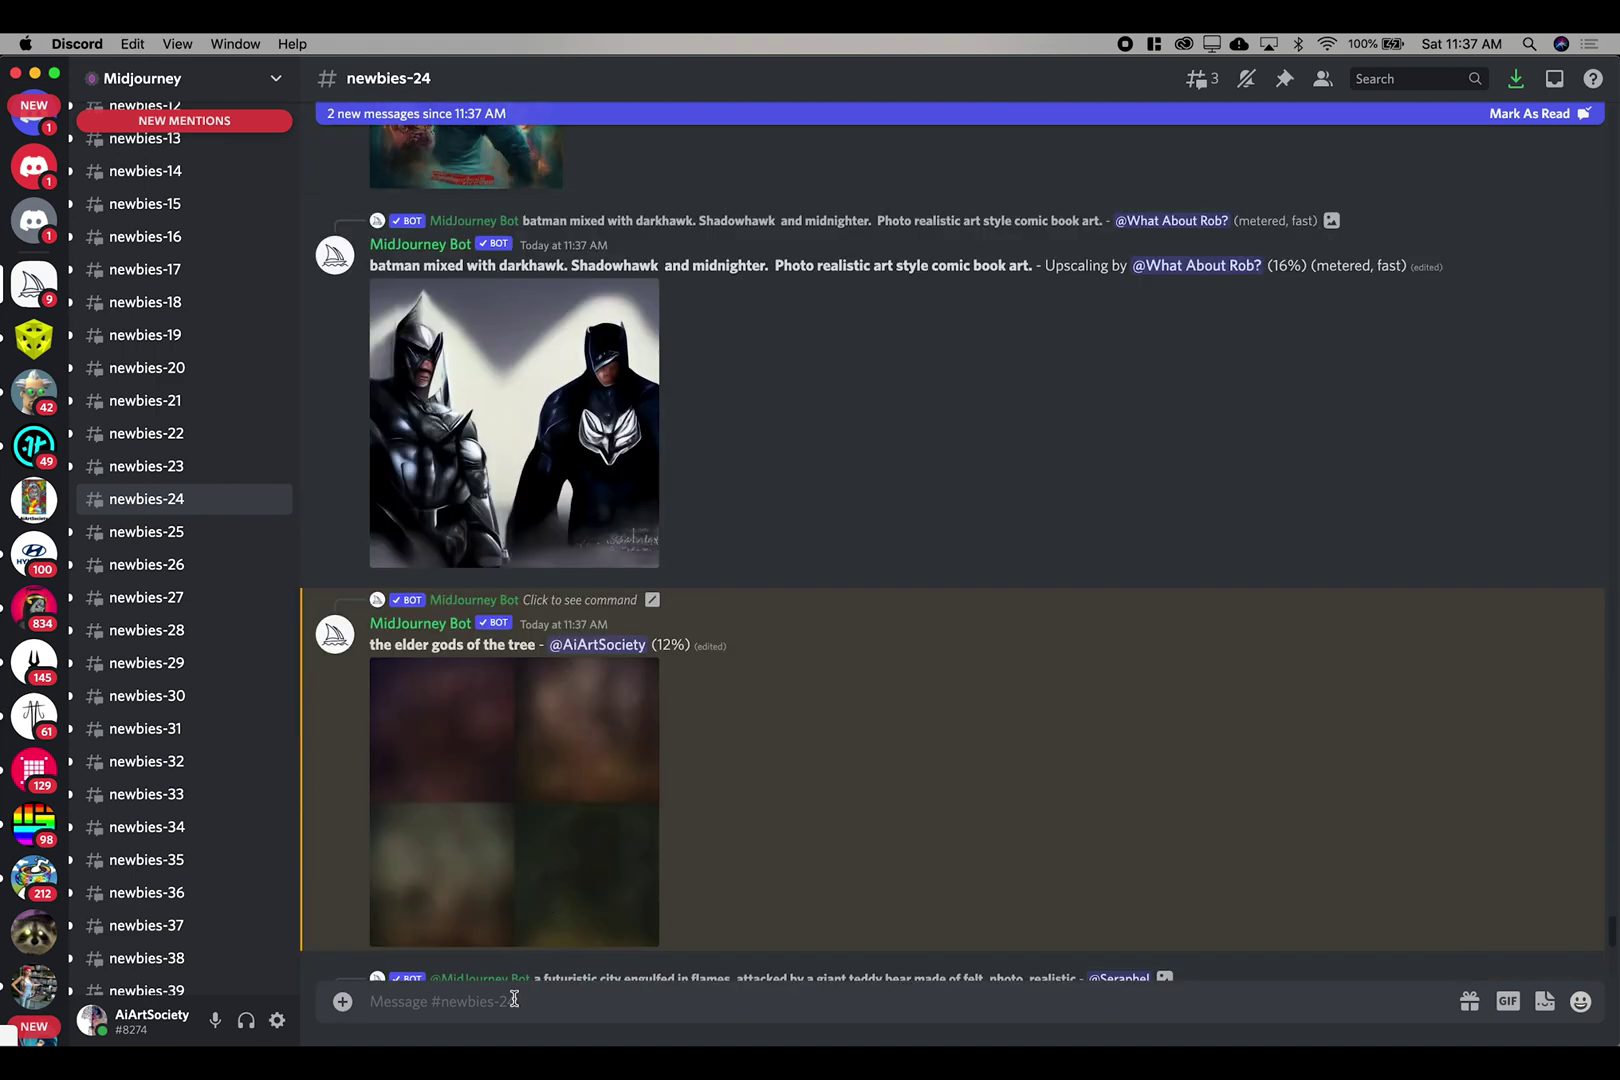
Step: Write an /imagine prompt: the elder gods idea plus octane render, unreal engine 5, hyperrealistic, cinematic lighting, --ar 16:7
text(/)
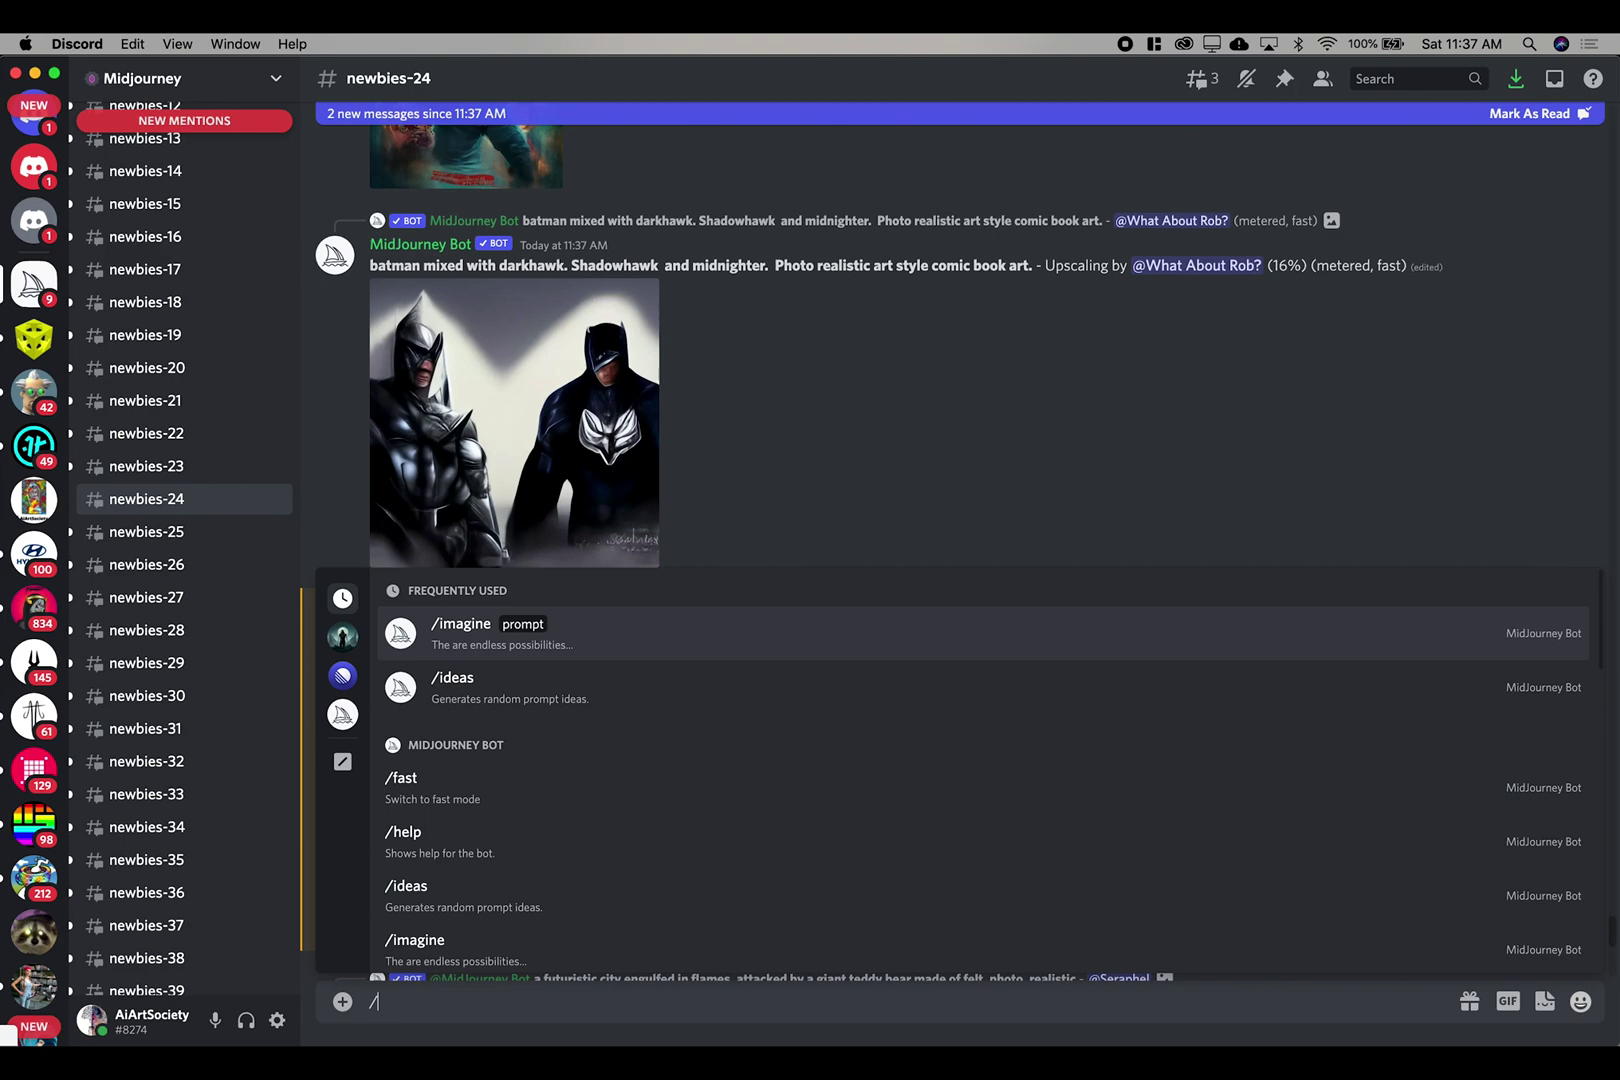
text(i)
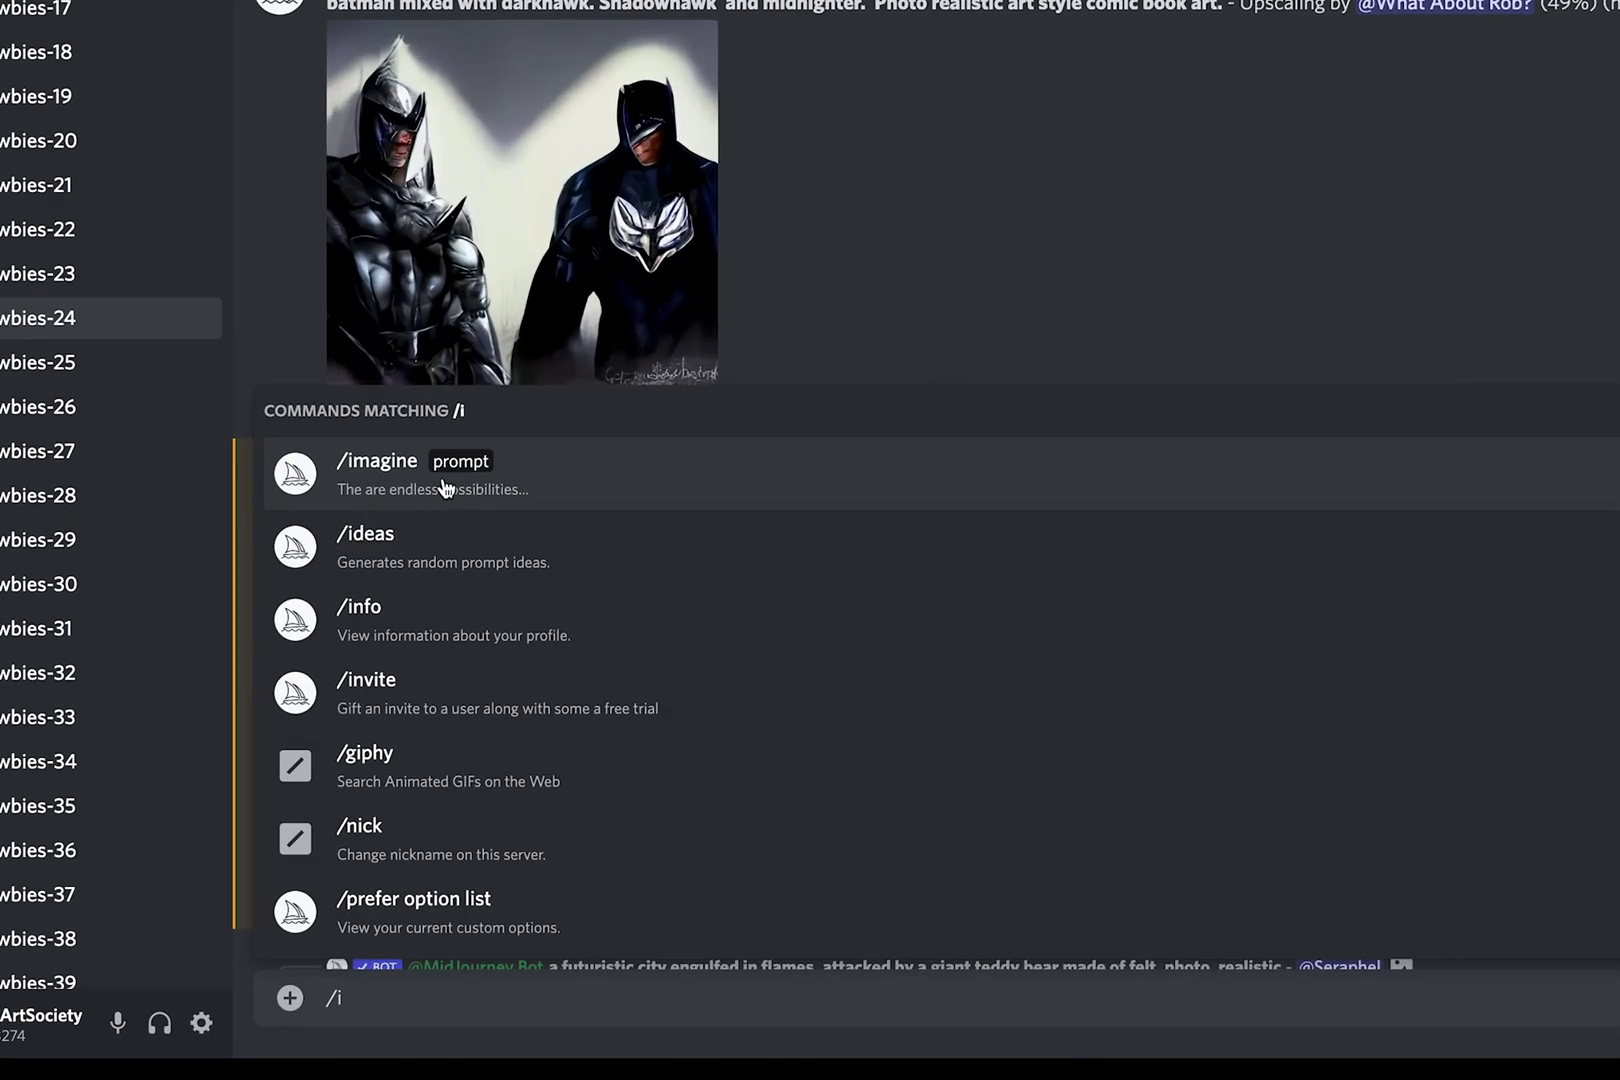
click(420, 612)
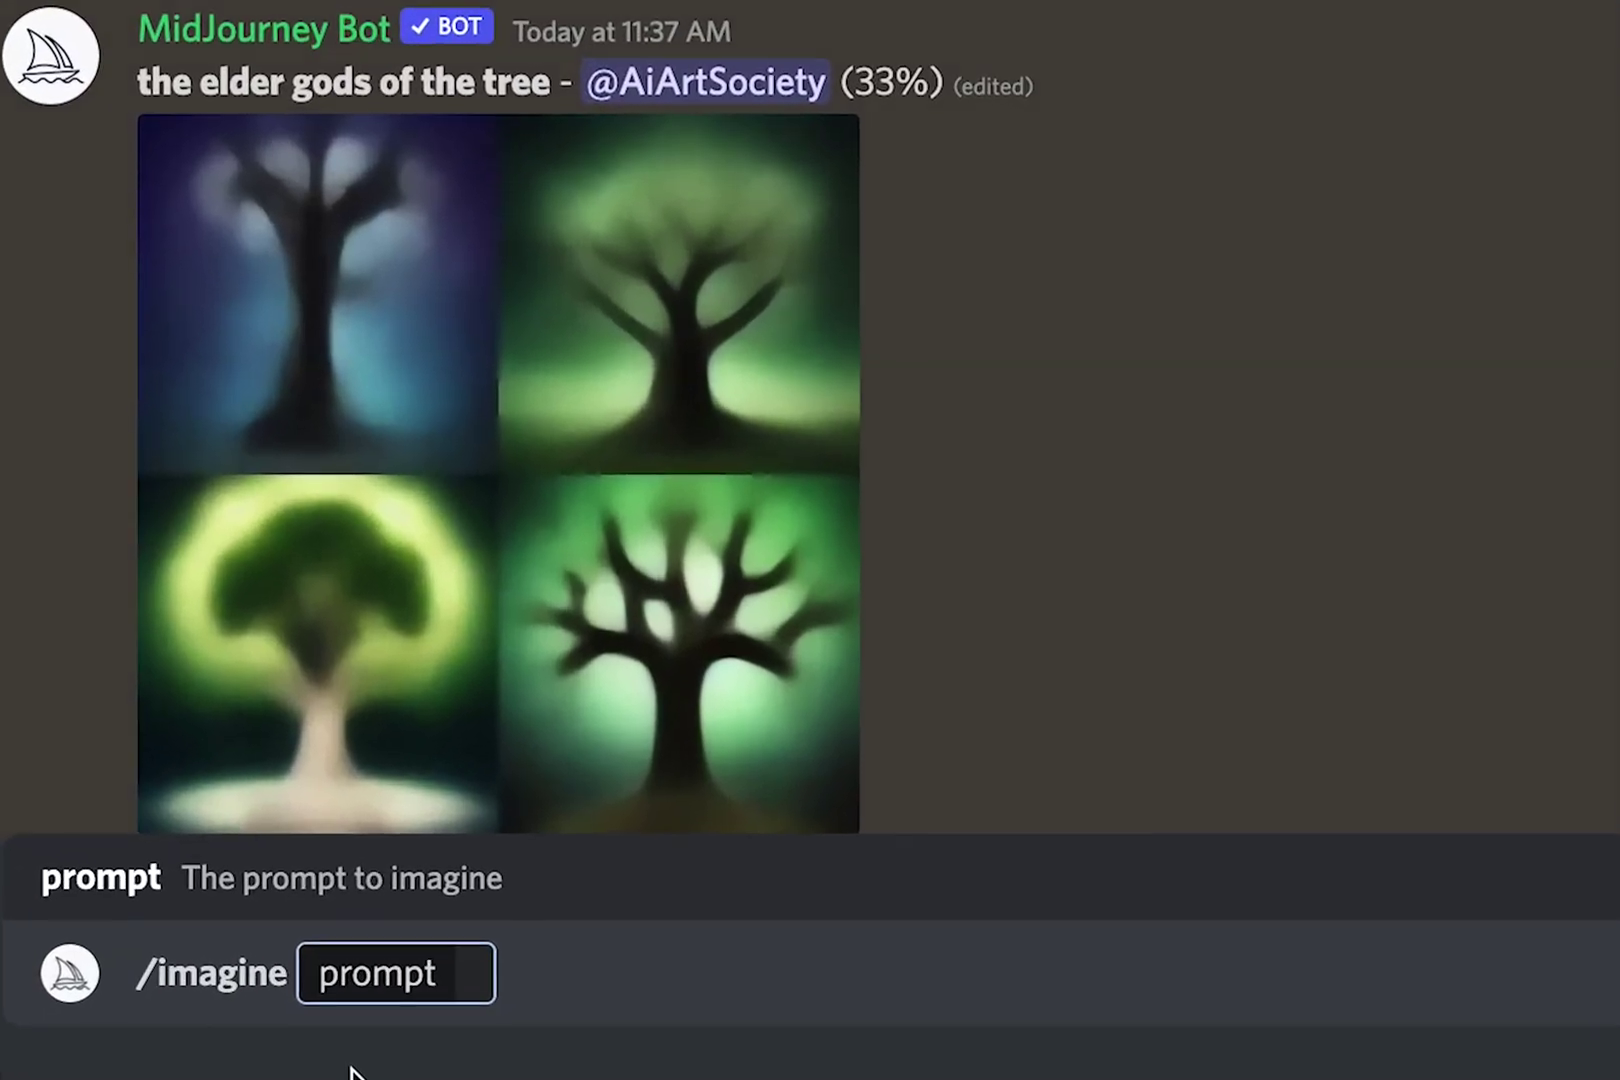
key(ctrl+v)
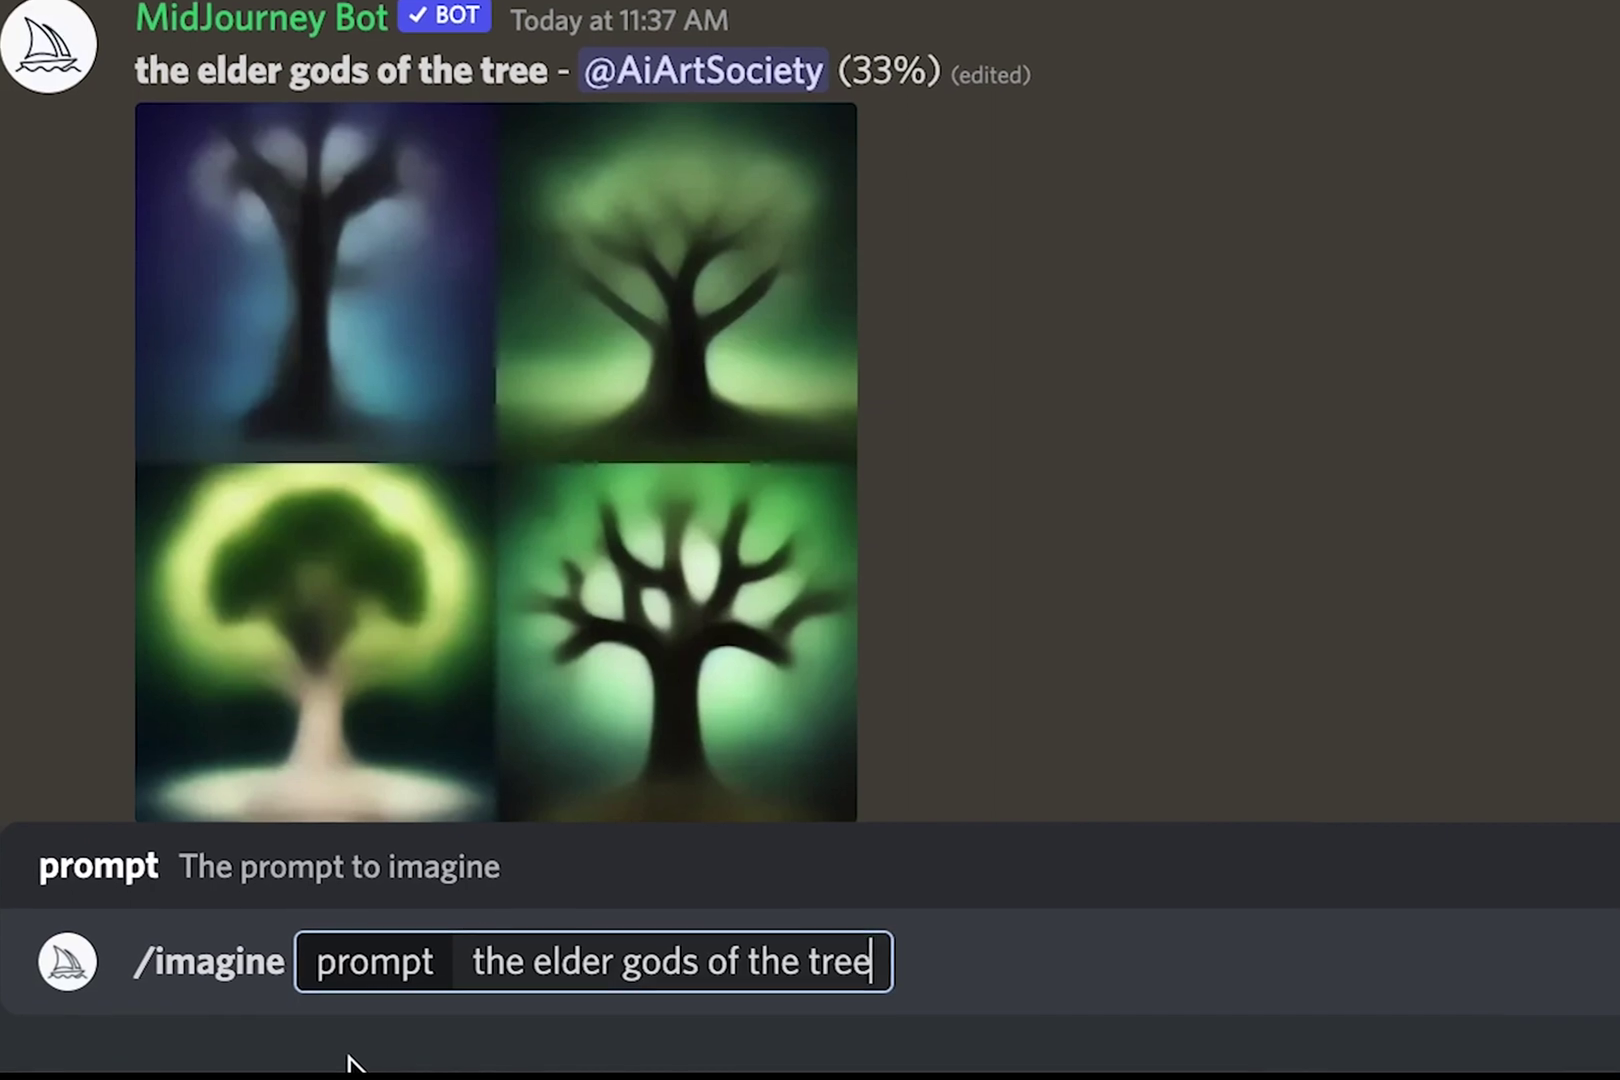
text(, )
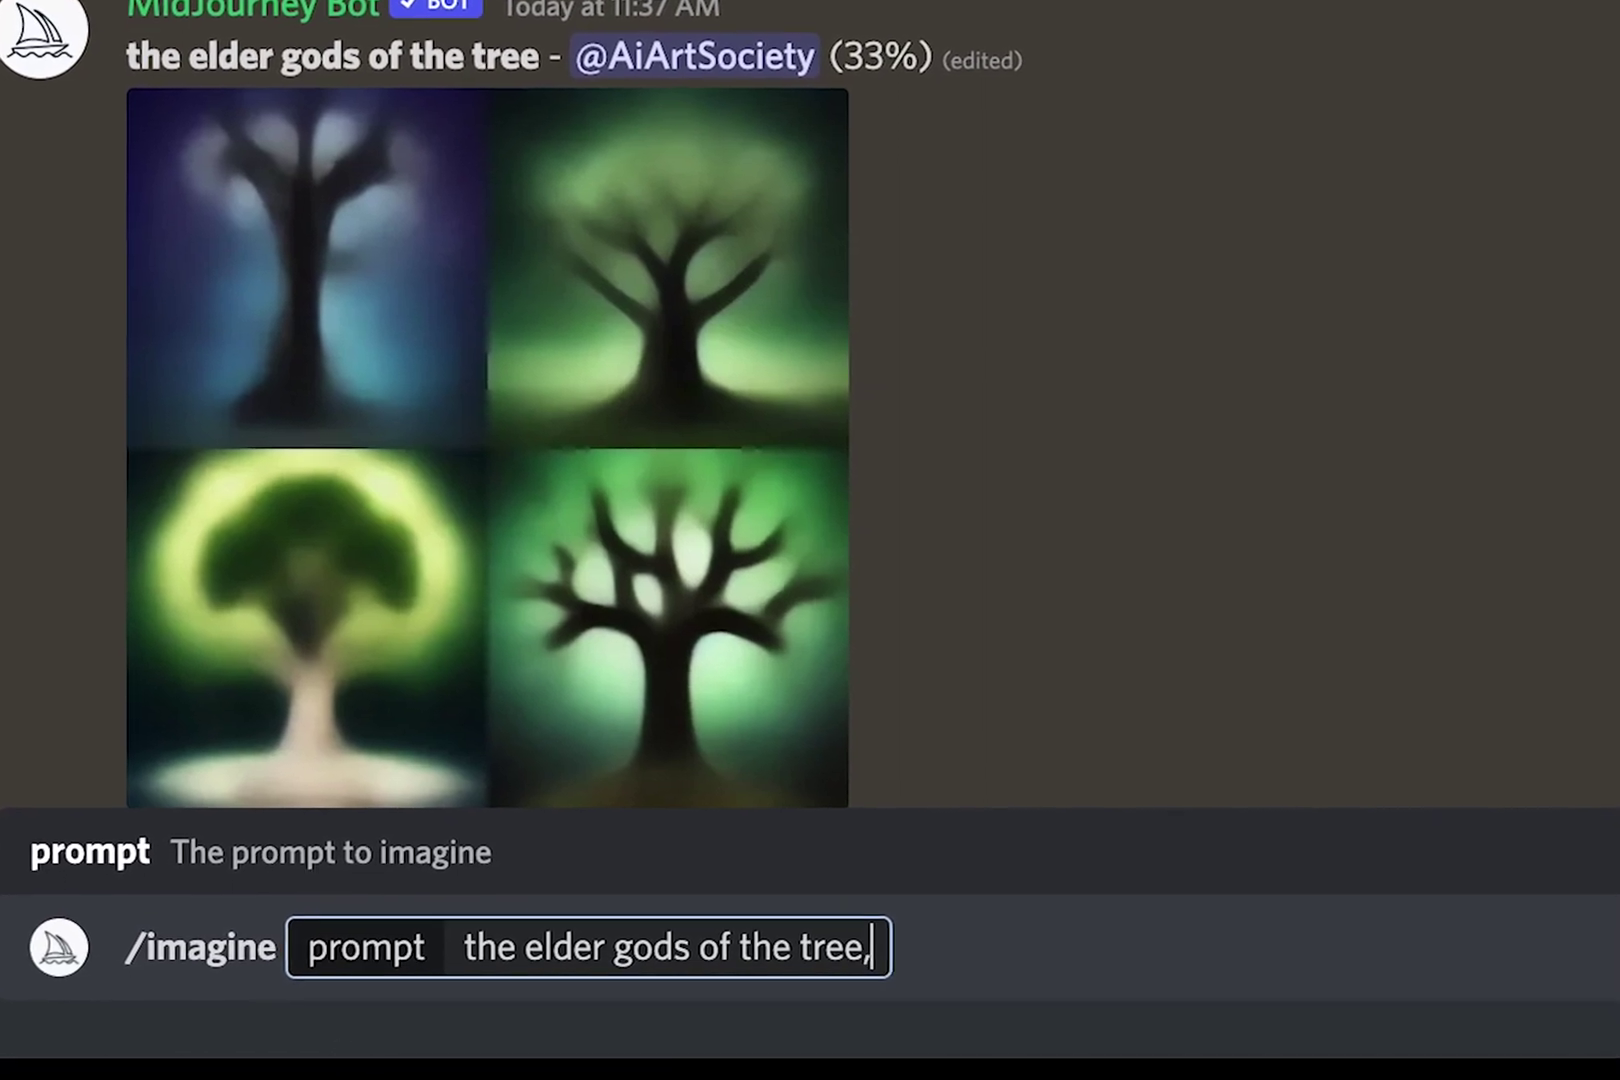
text(octa)
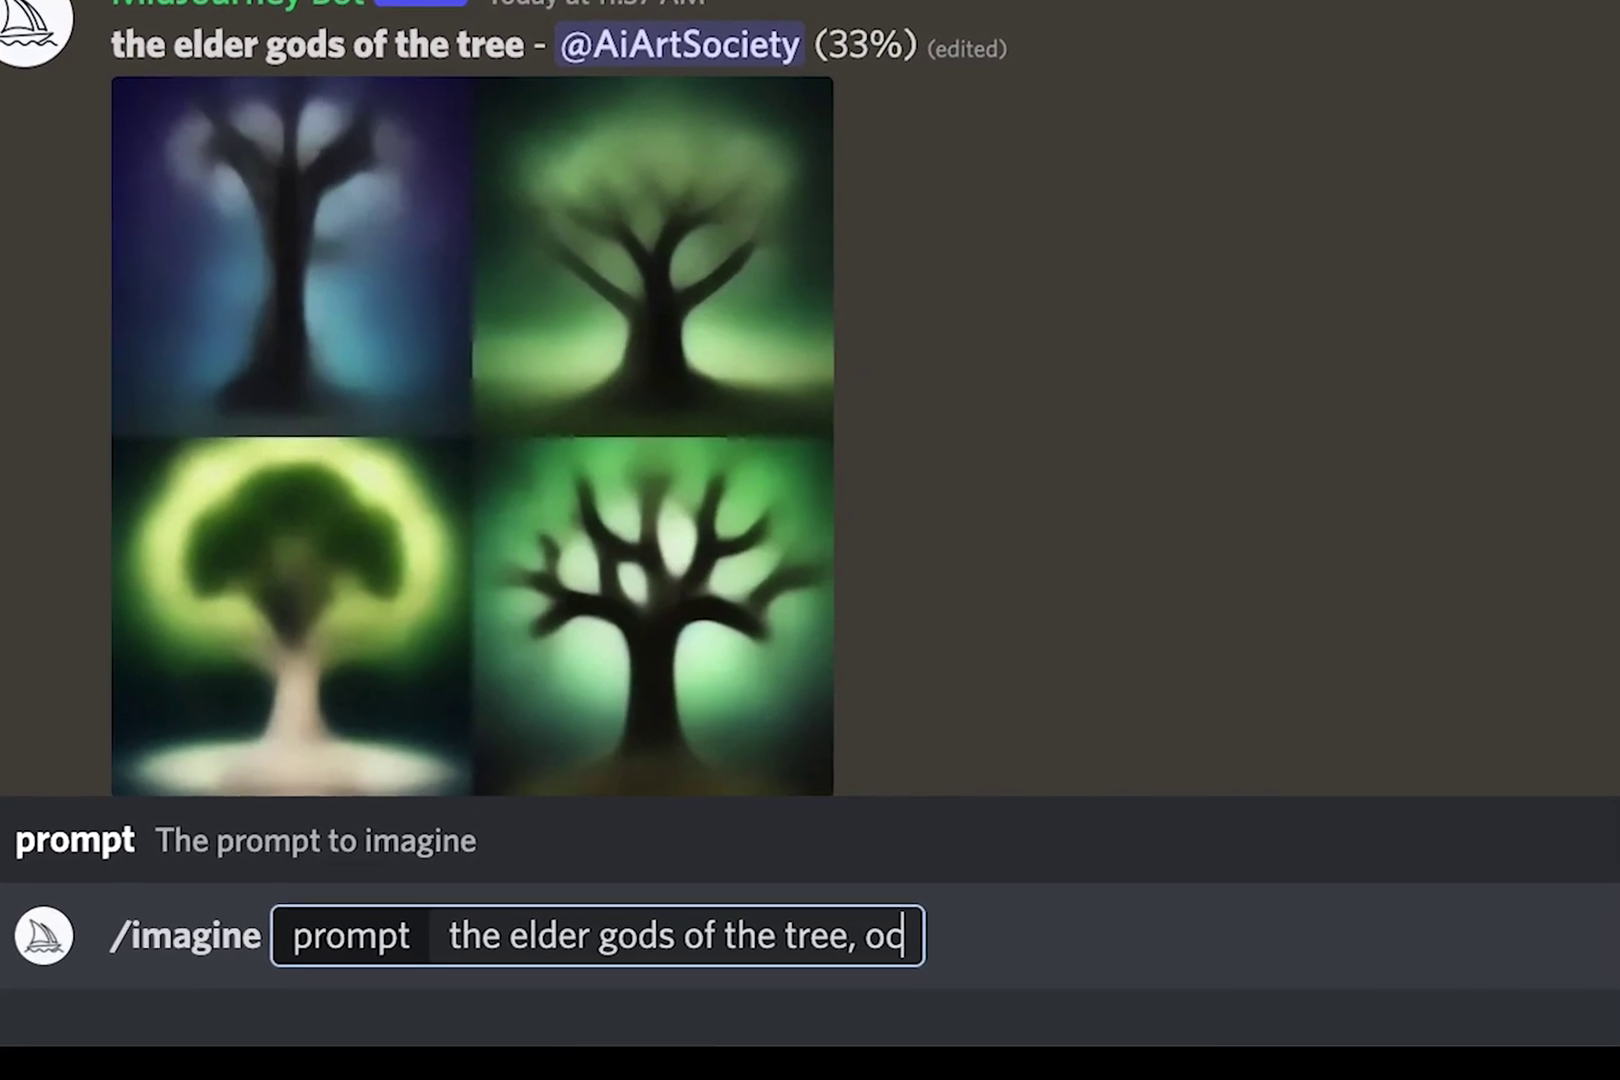
text(ne ren)
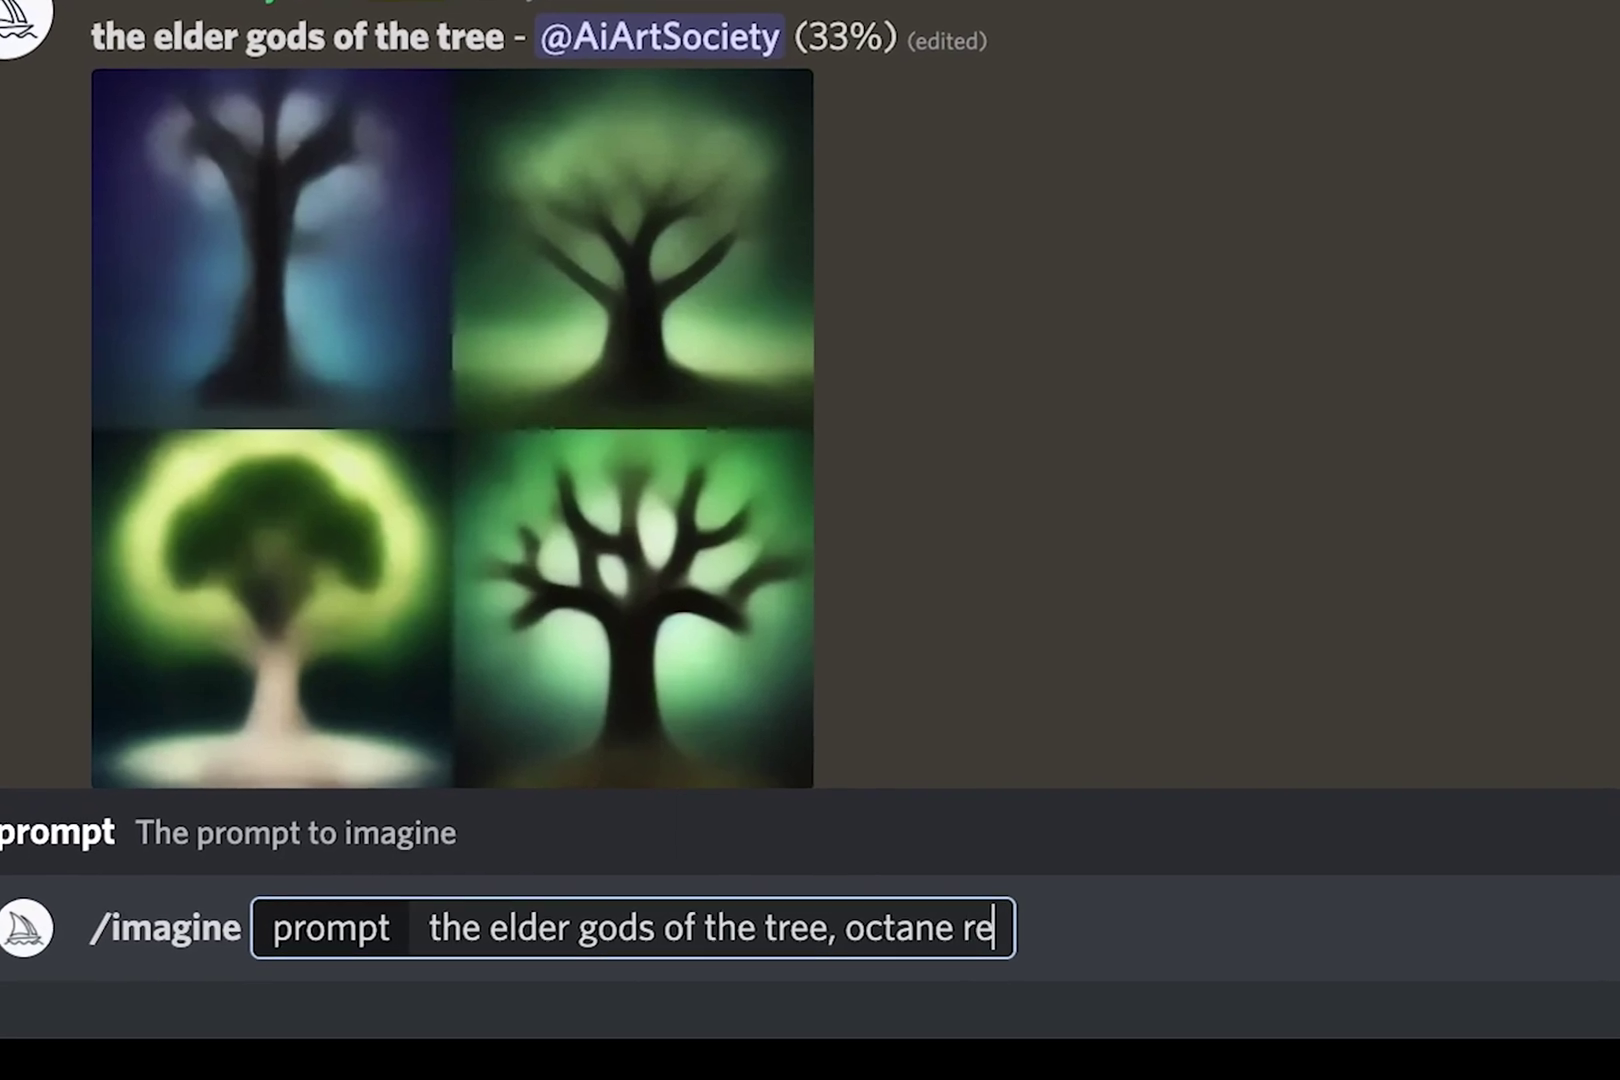
text(der,)
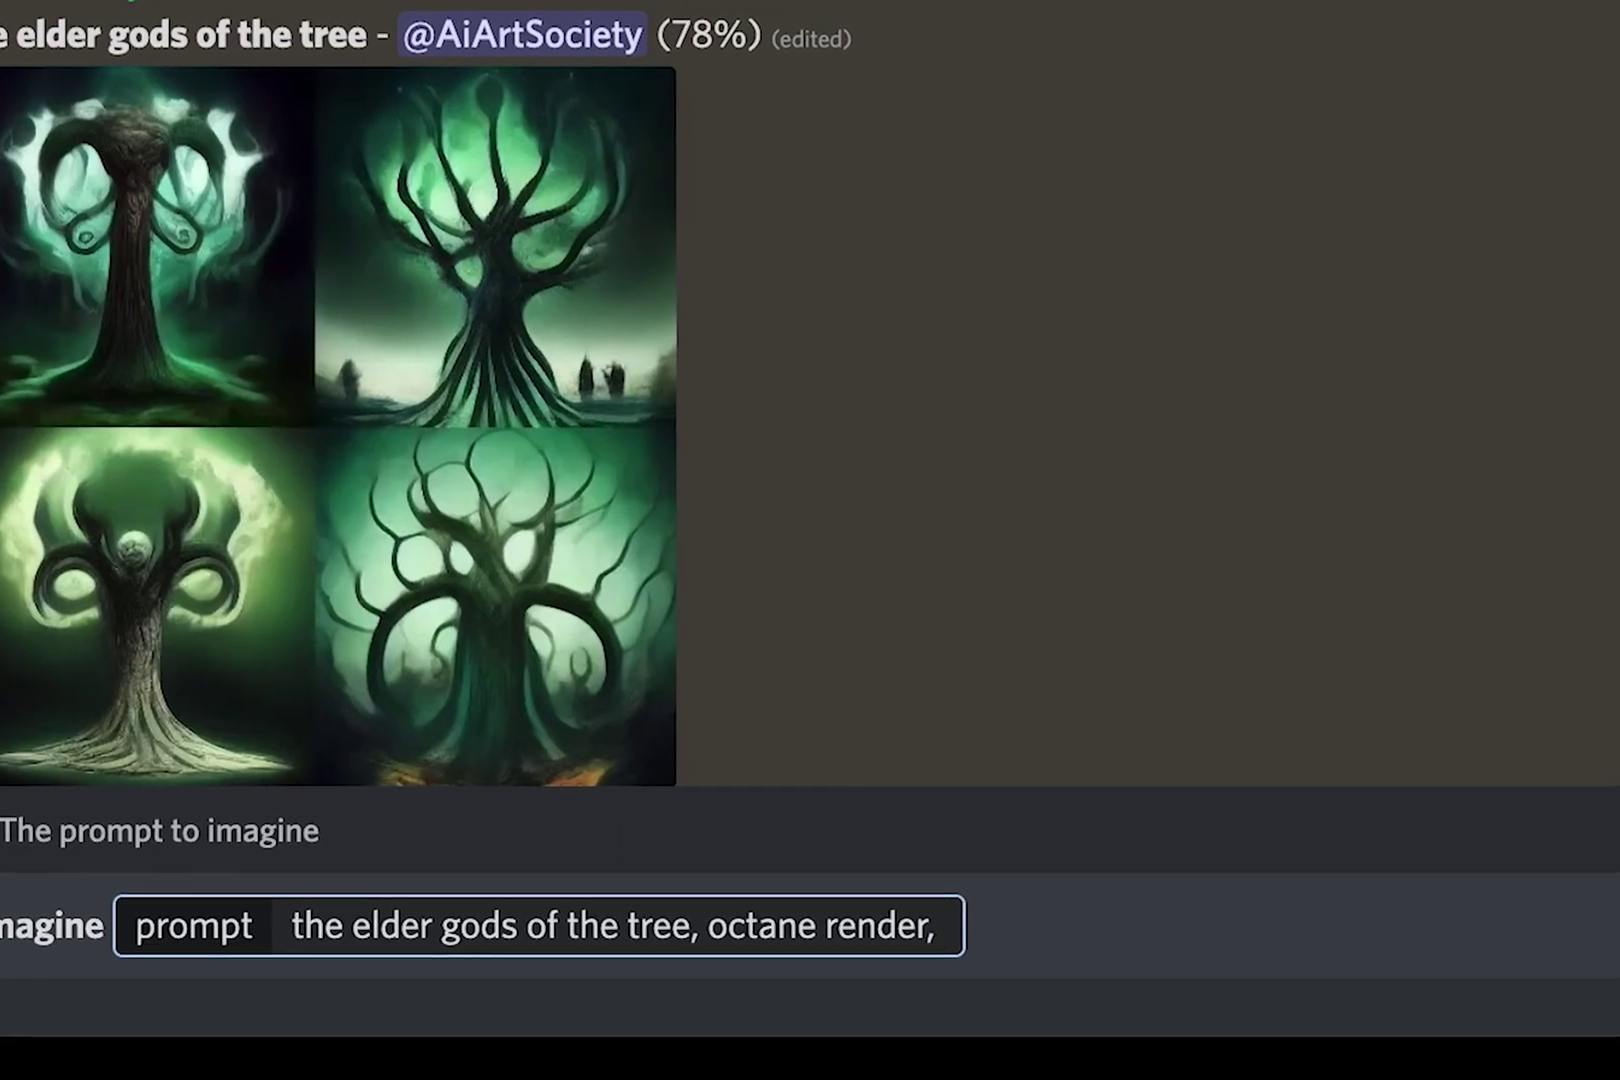
text(un)
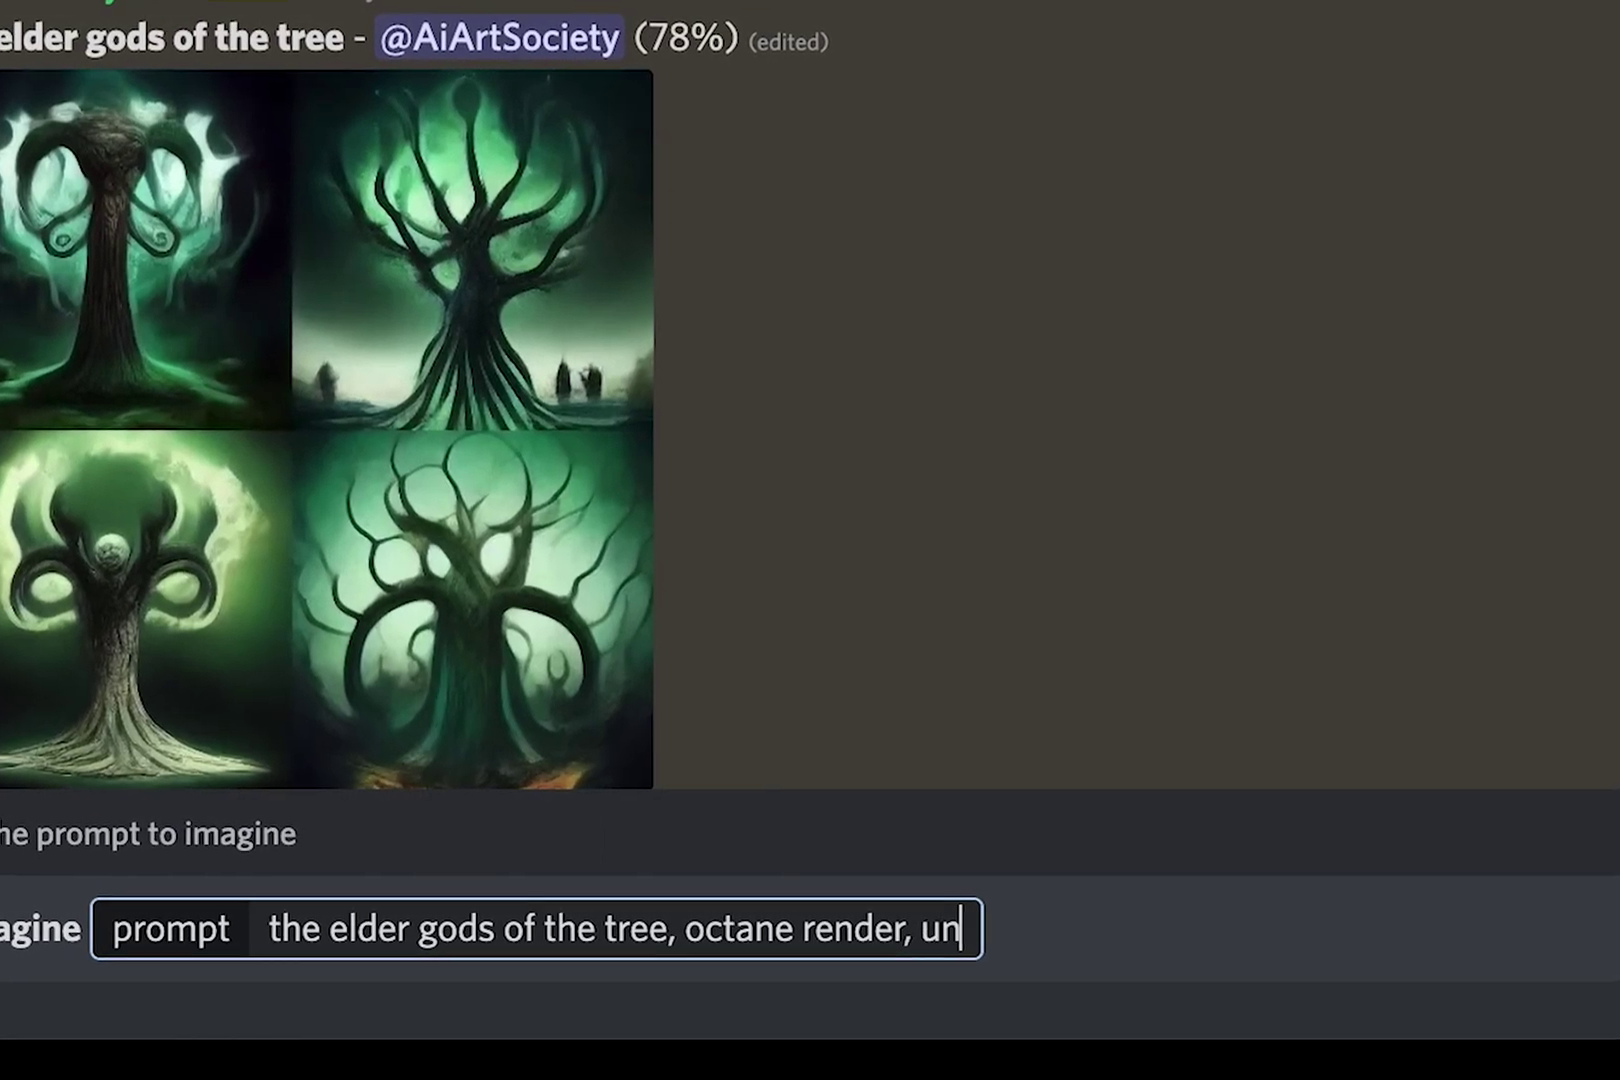
text(real engine)
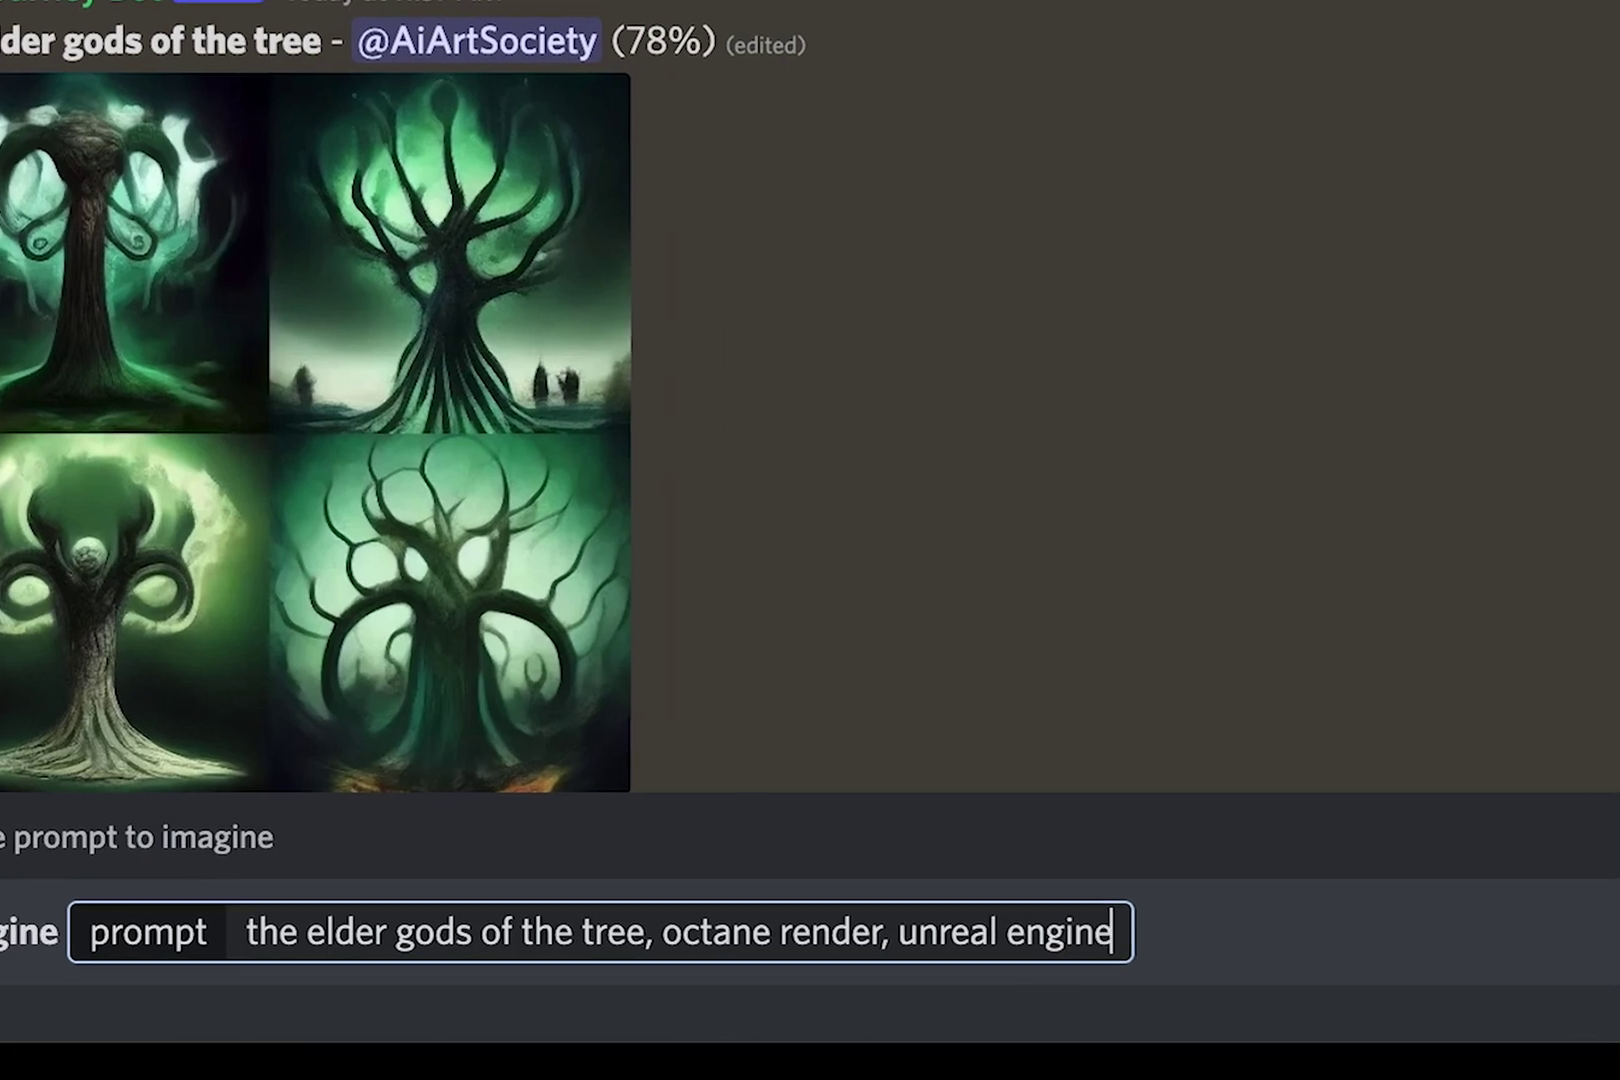
text( 5, h)
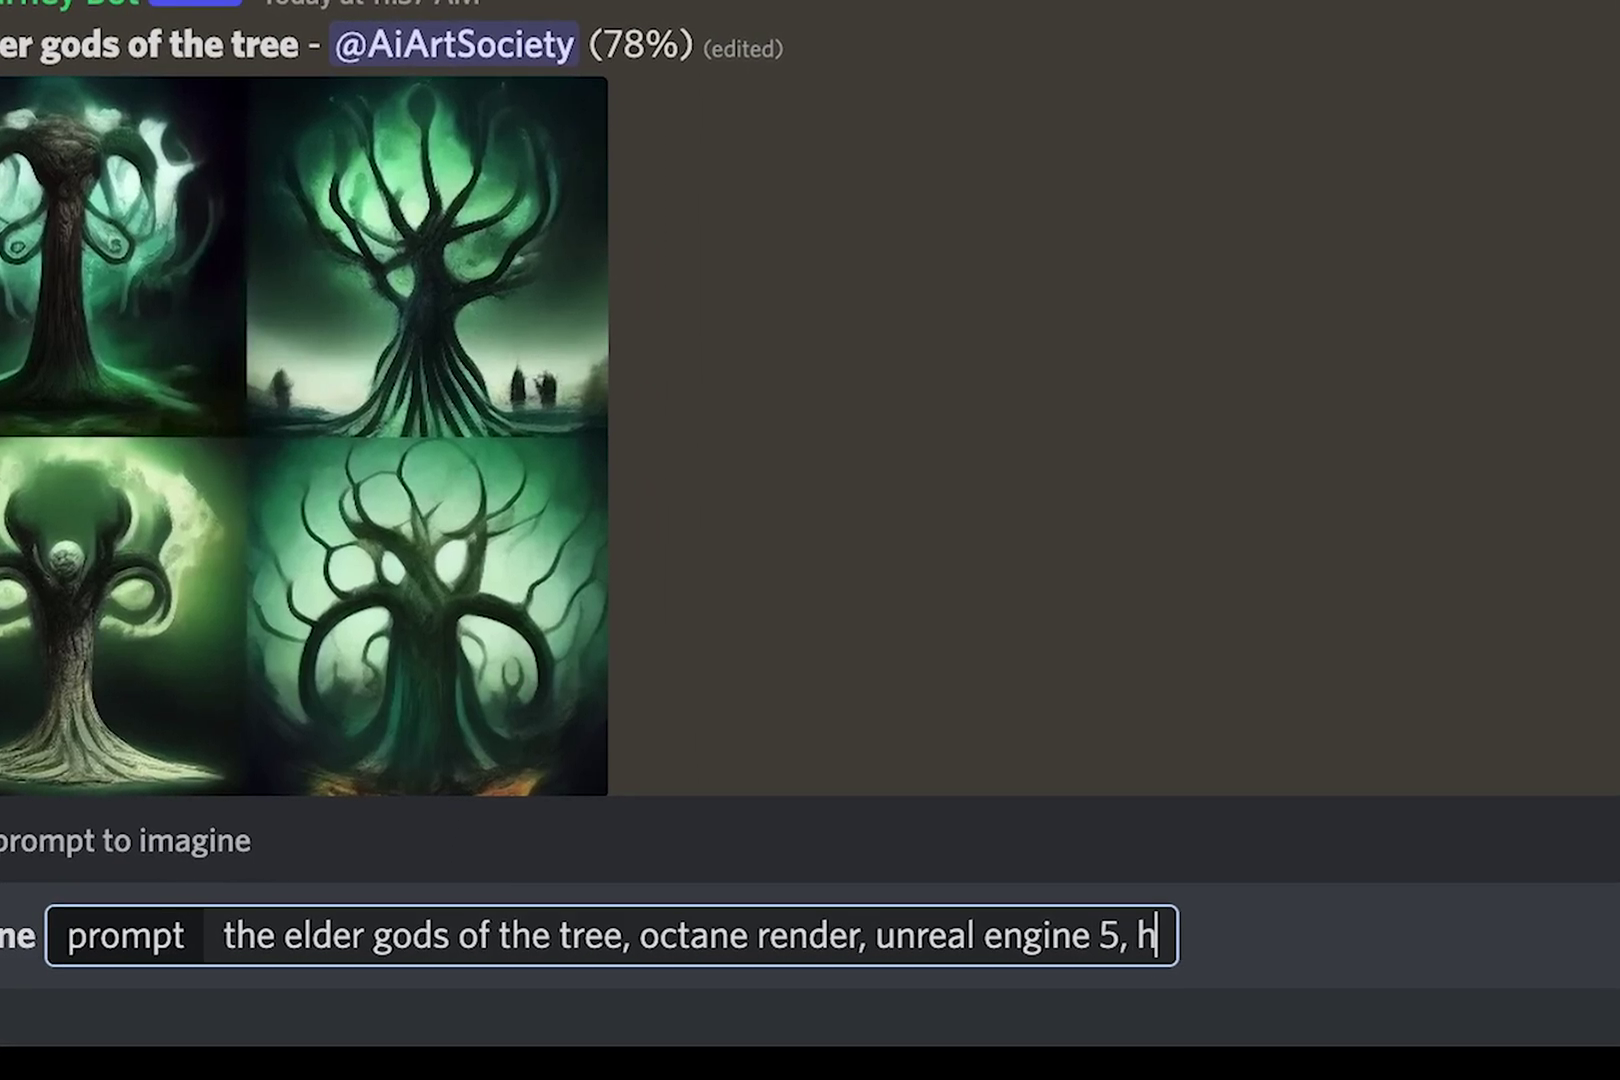
text(yperreal)
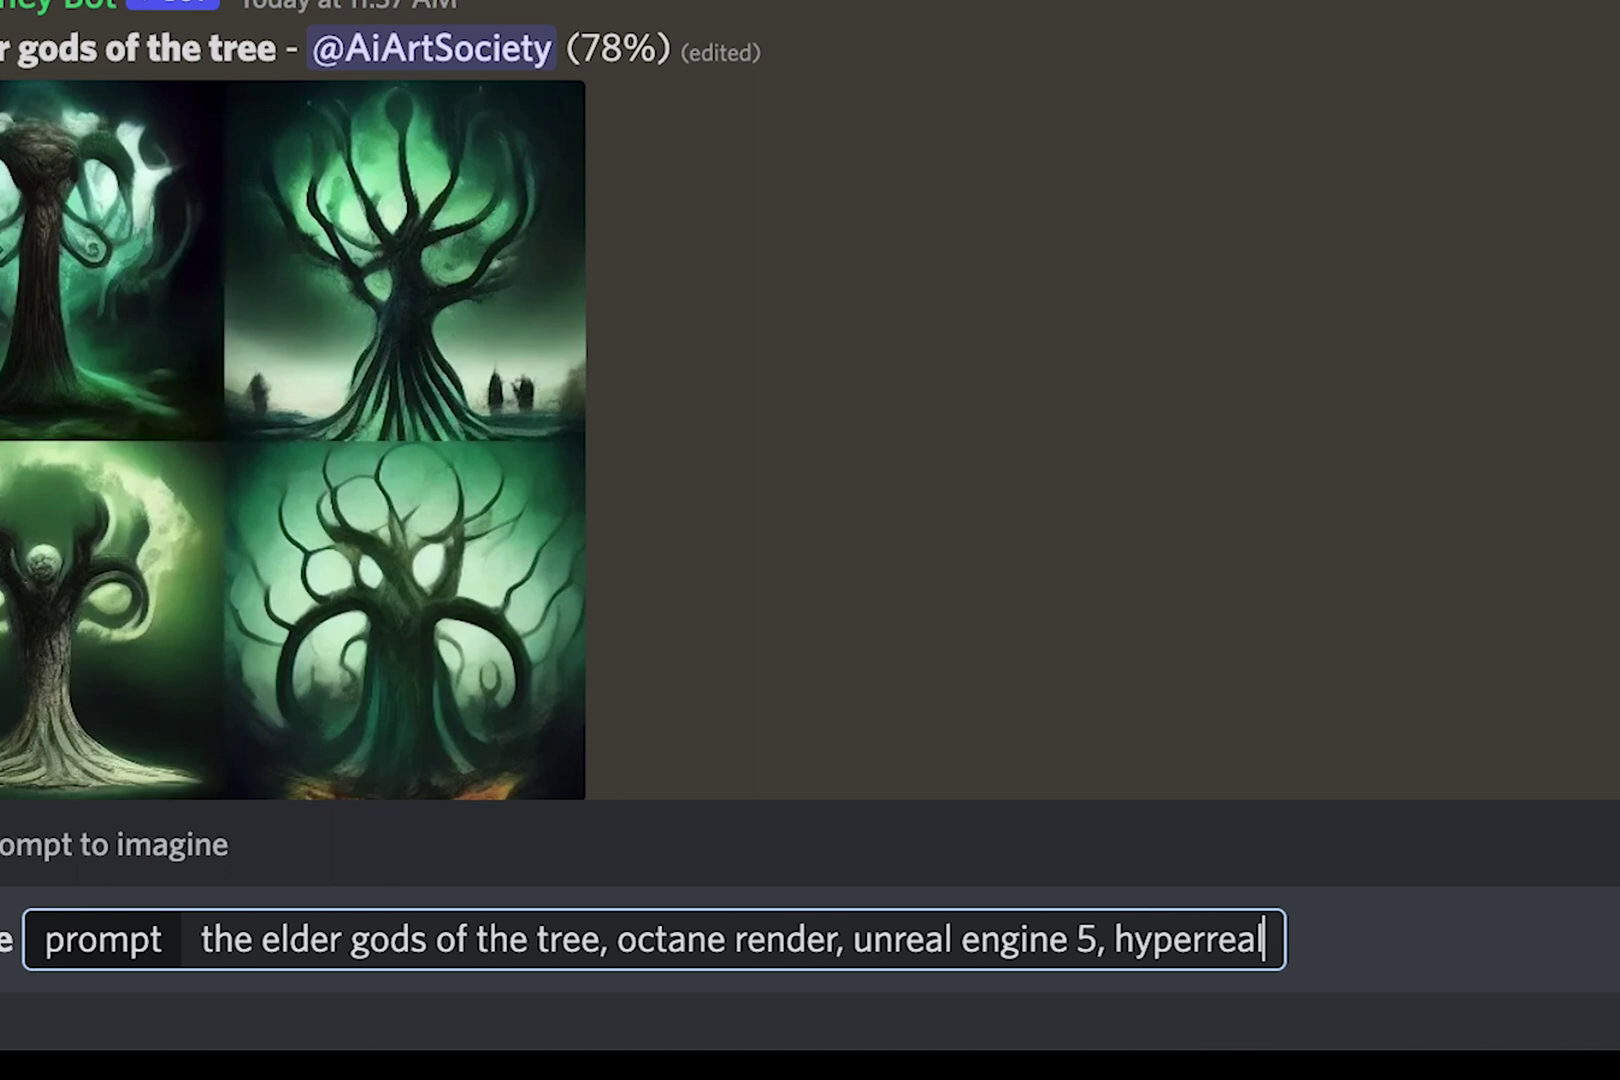
text(istic )
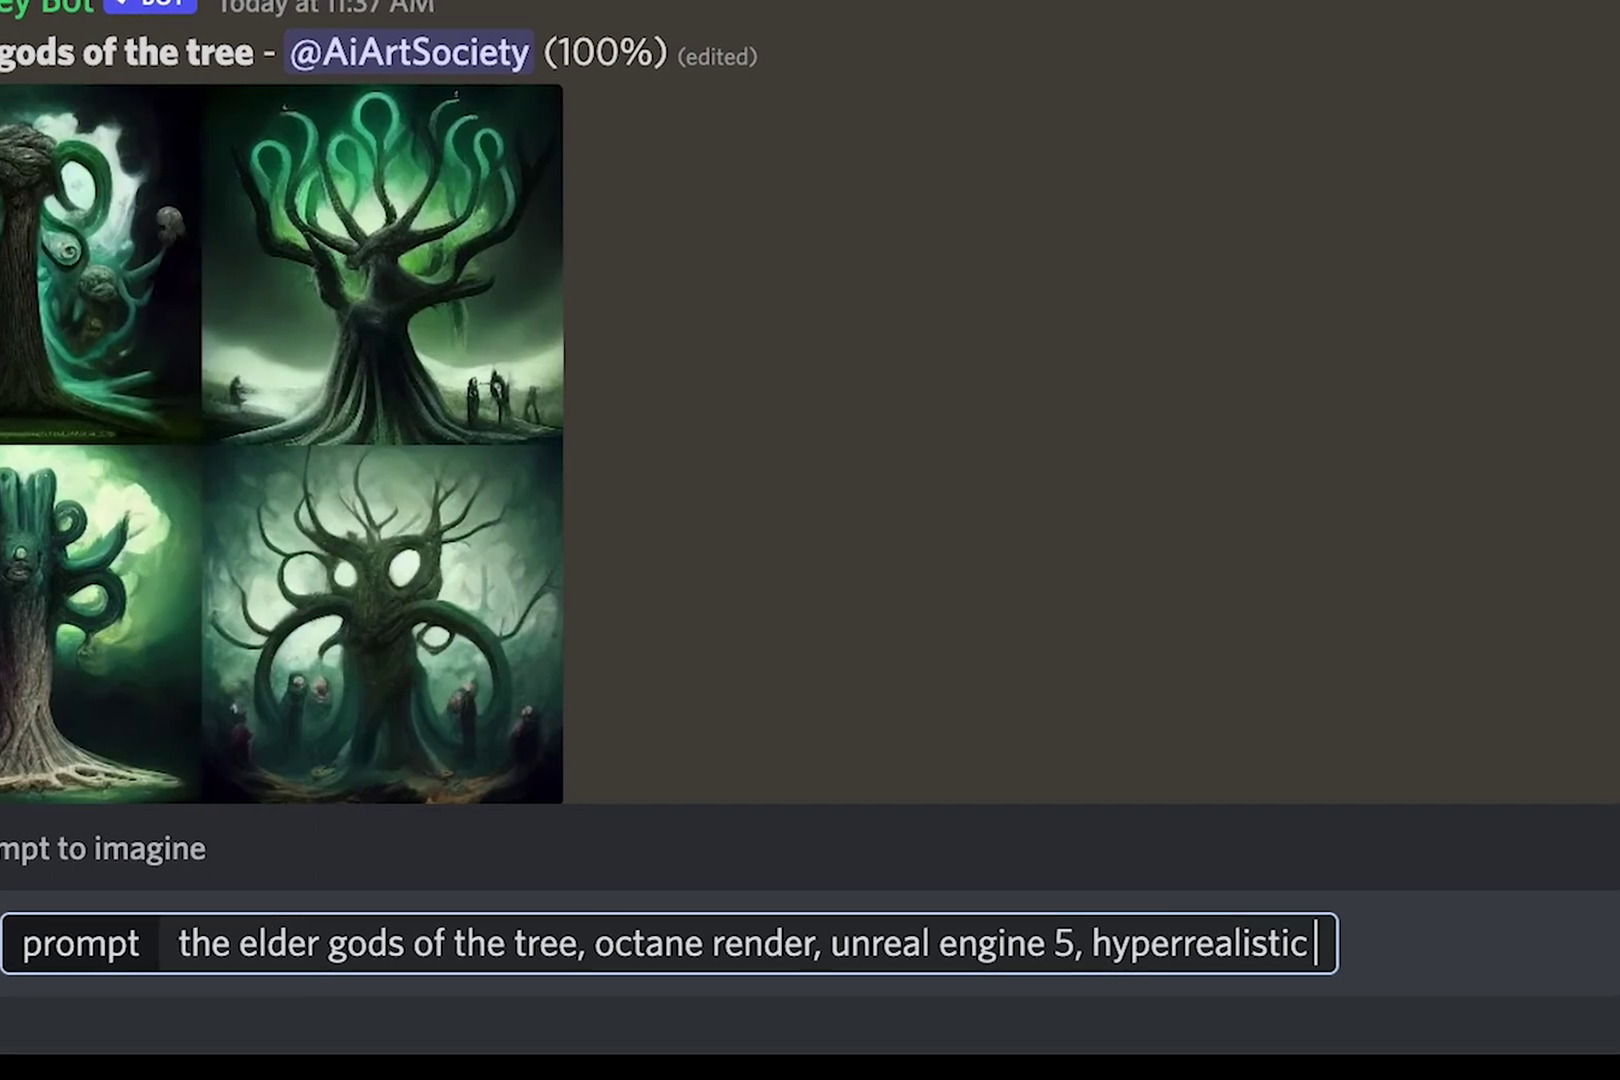
text(, cin)
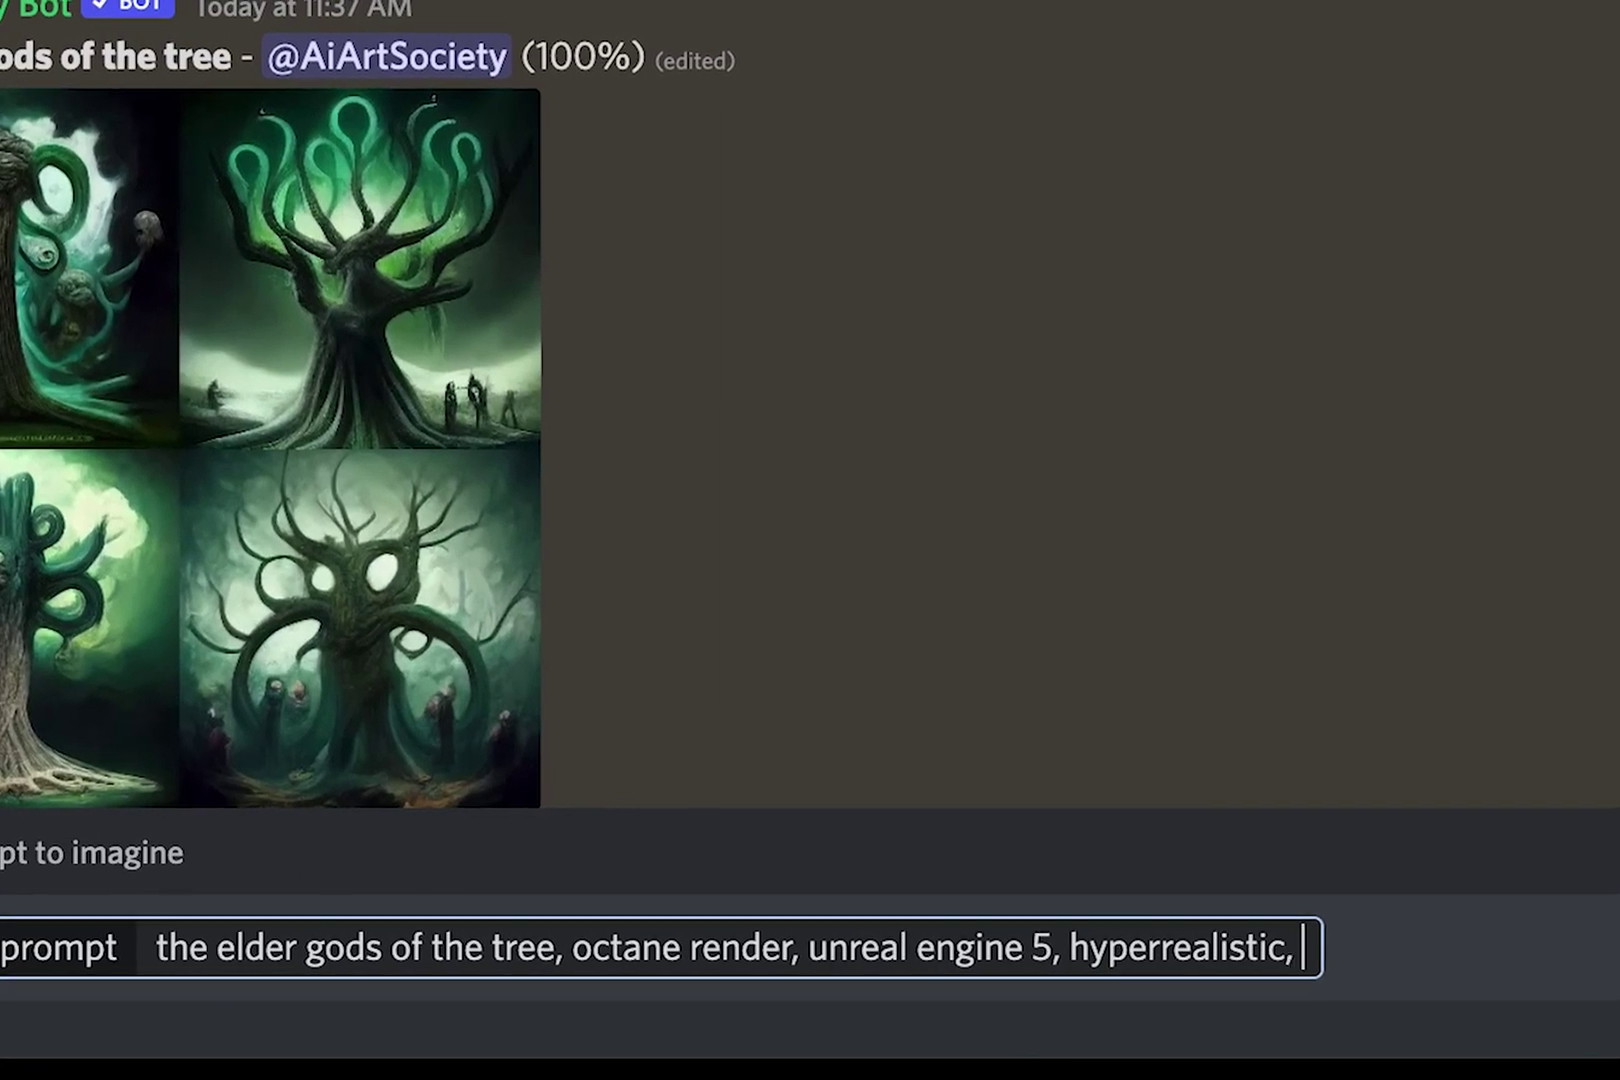
text(ematic shot)
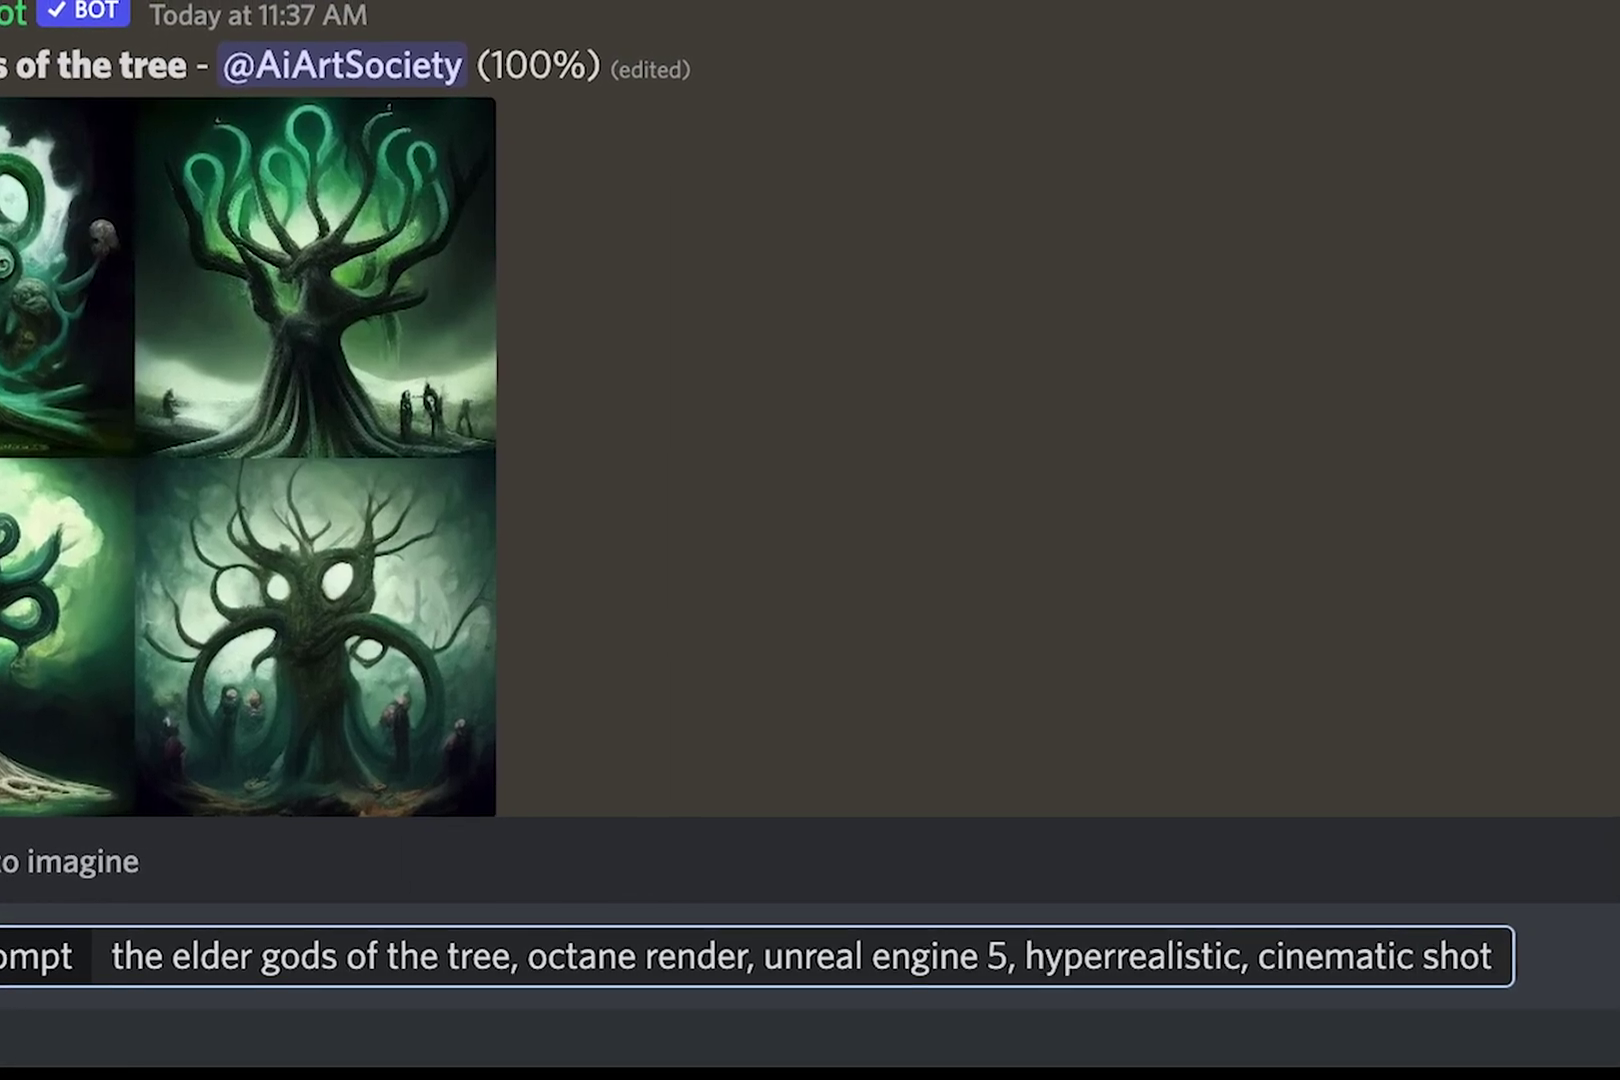
key(BackSpace)
key(BackSpace)
key(BackSpace)
key(BackSpace)
text(lighting, --)
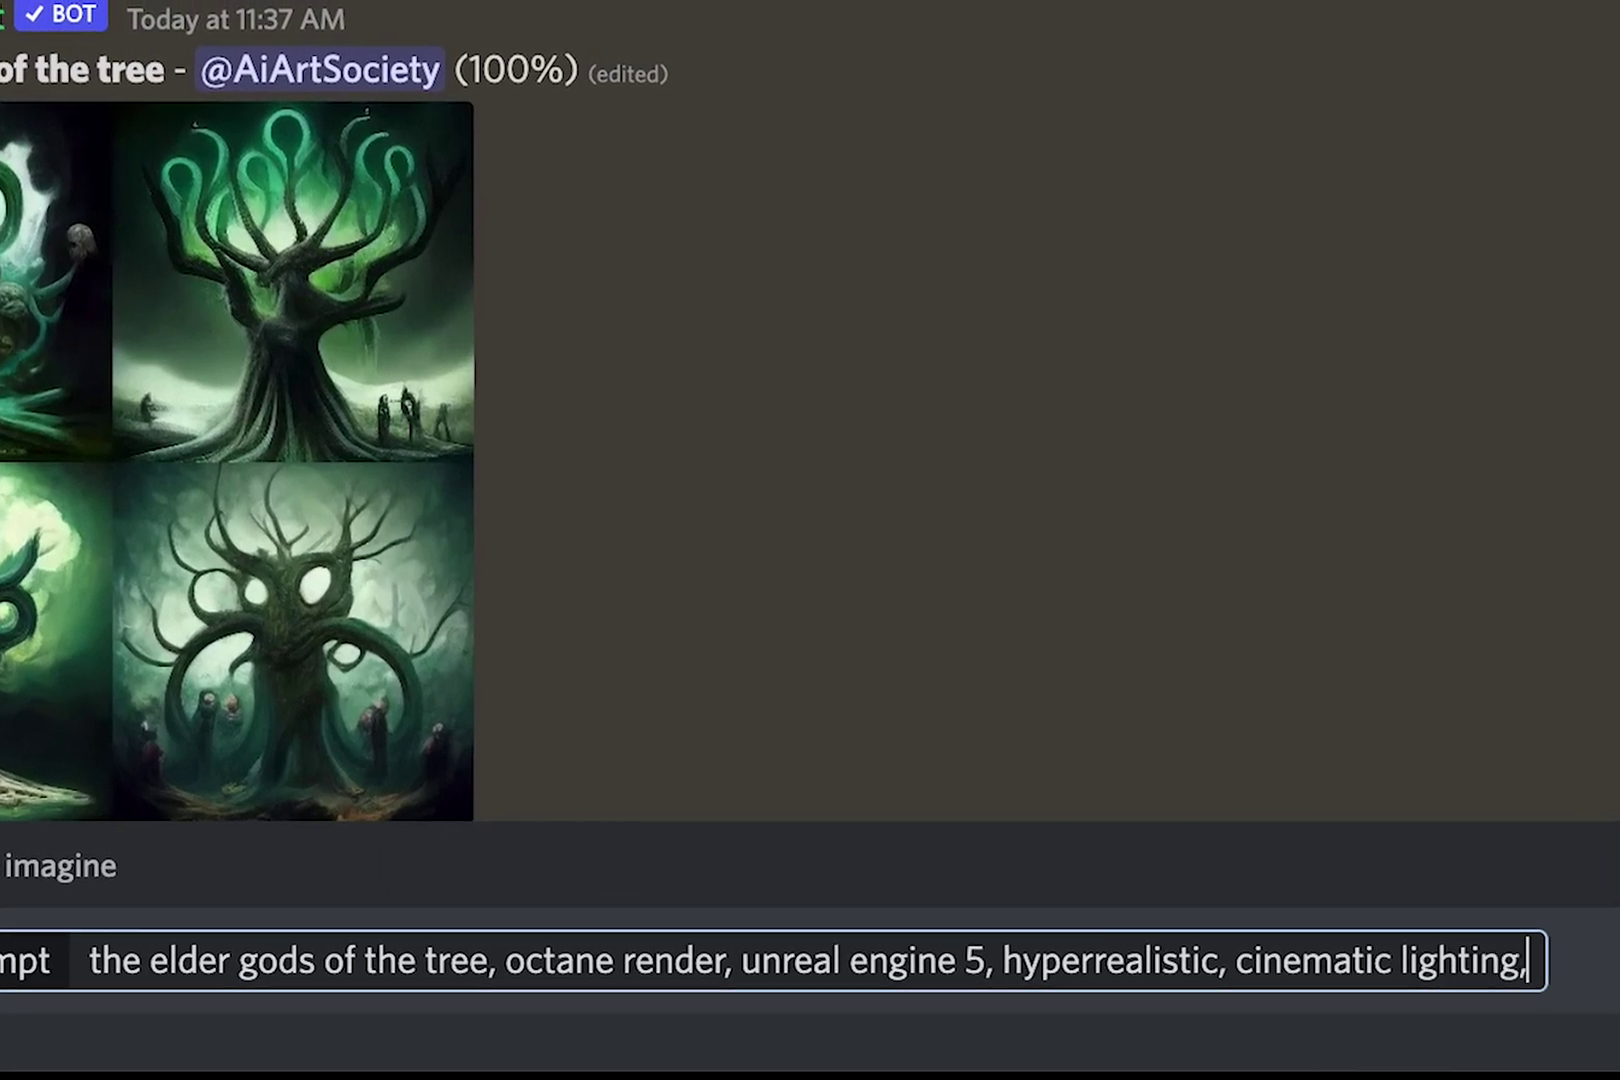
text(ar)
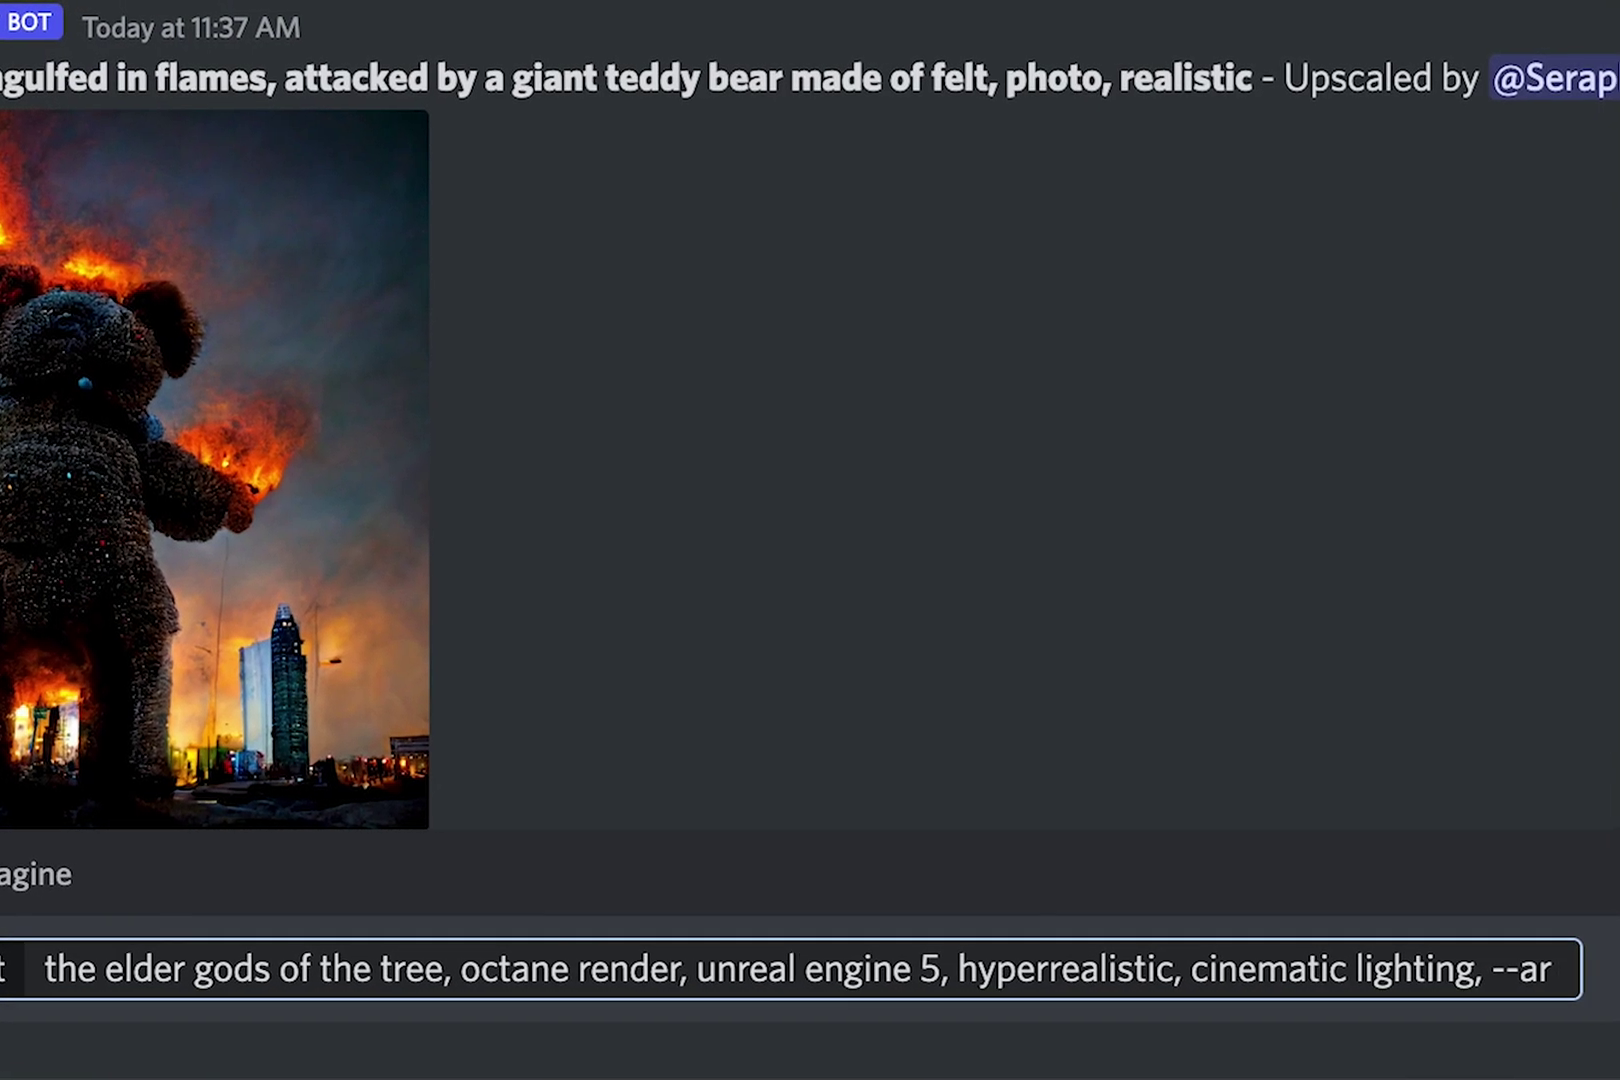
text( 16:)
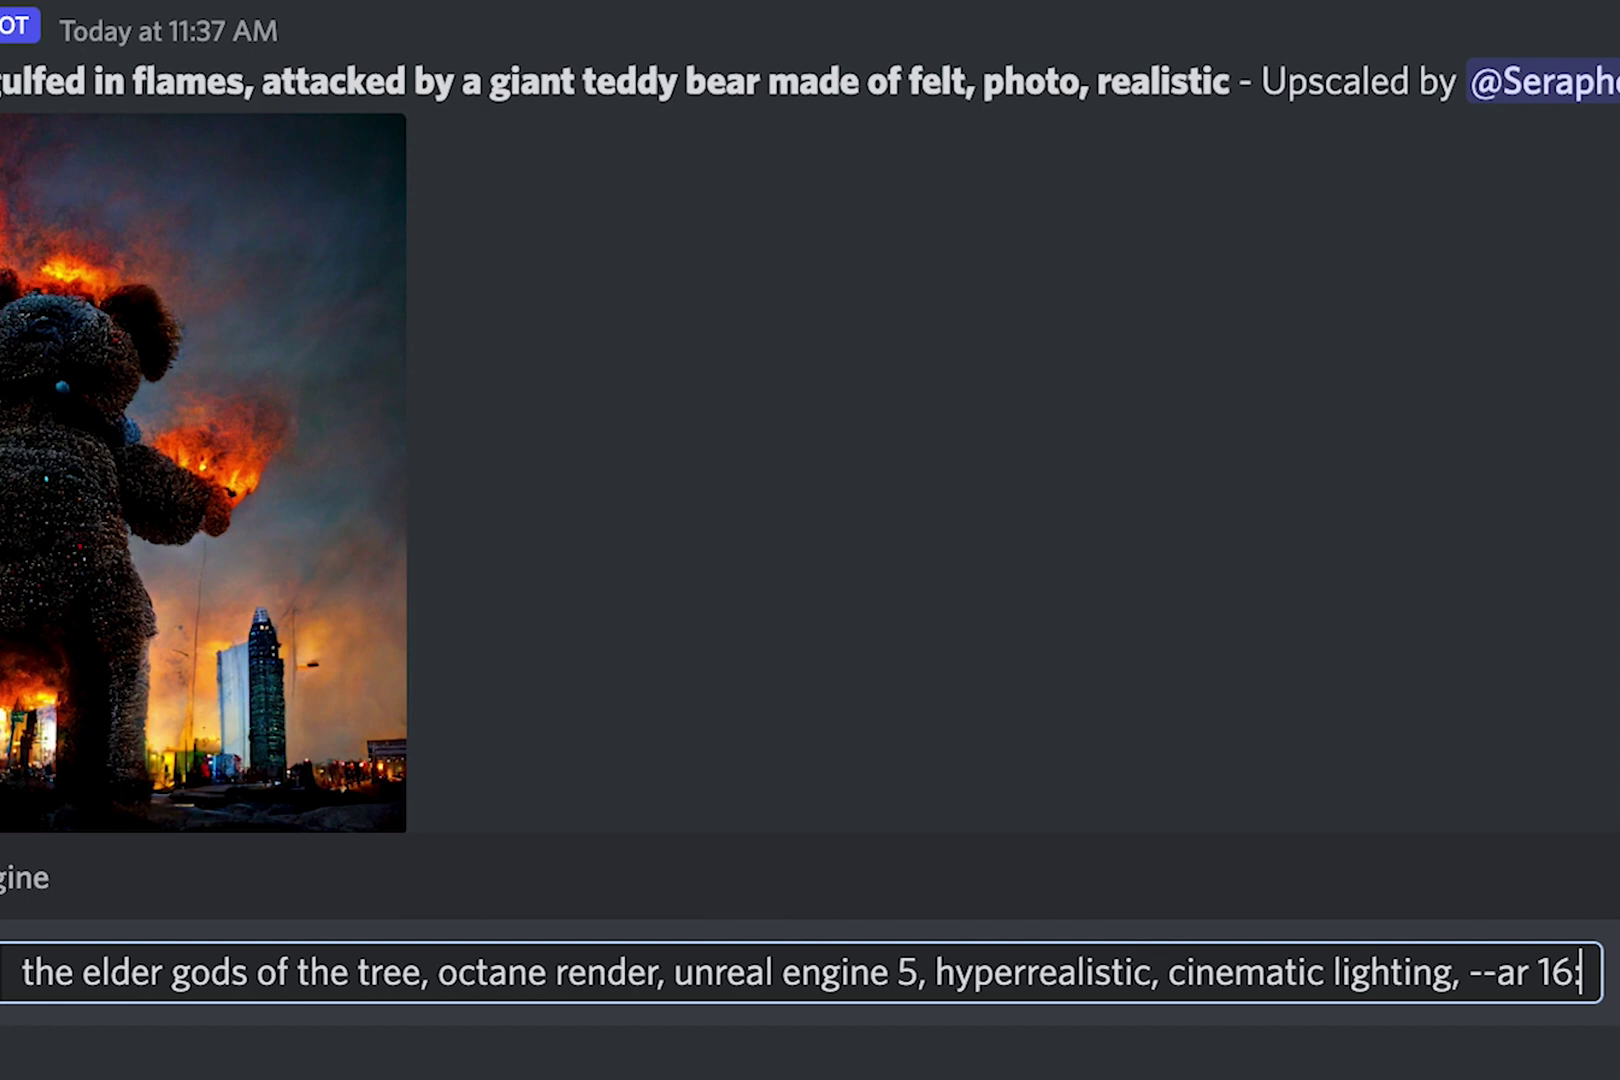
text(7)
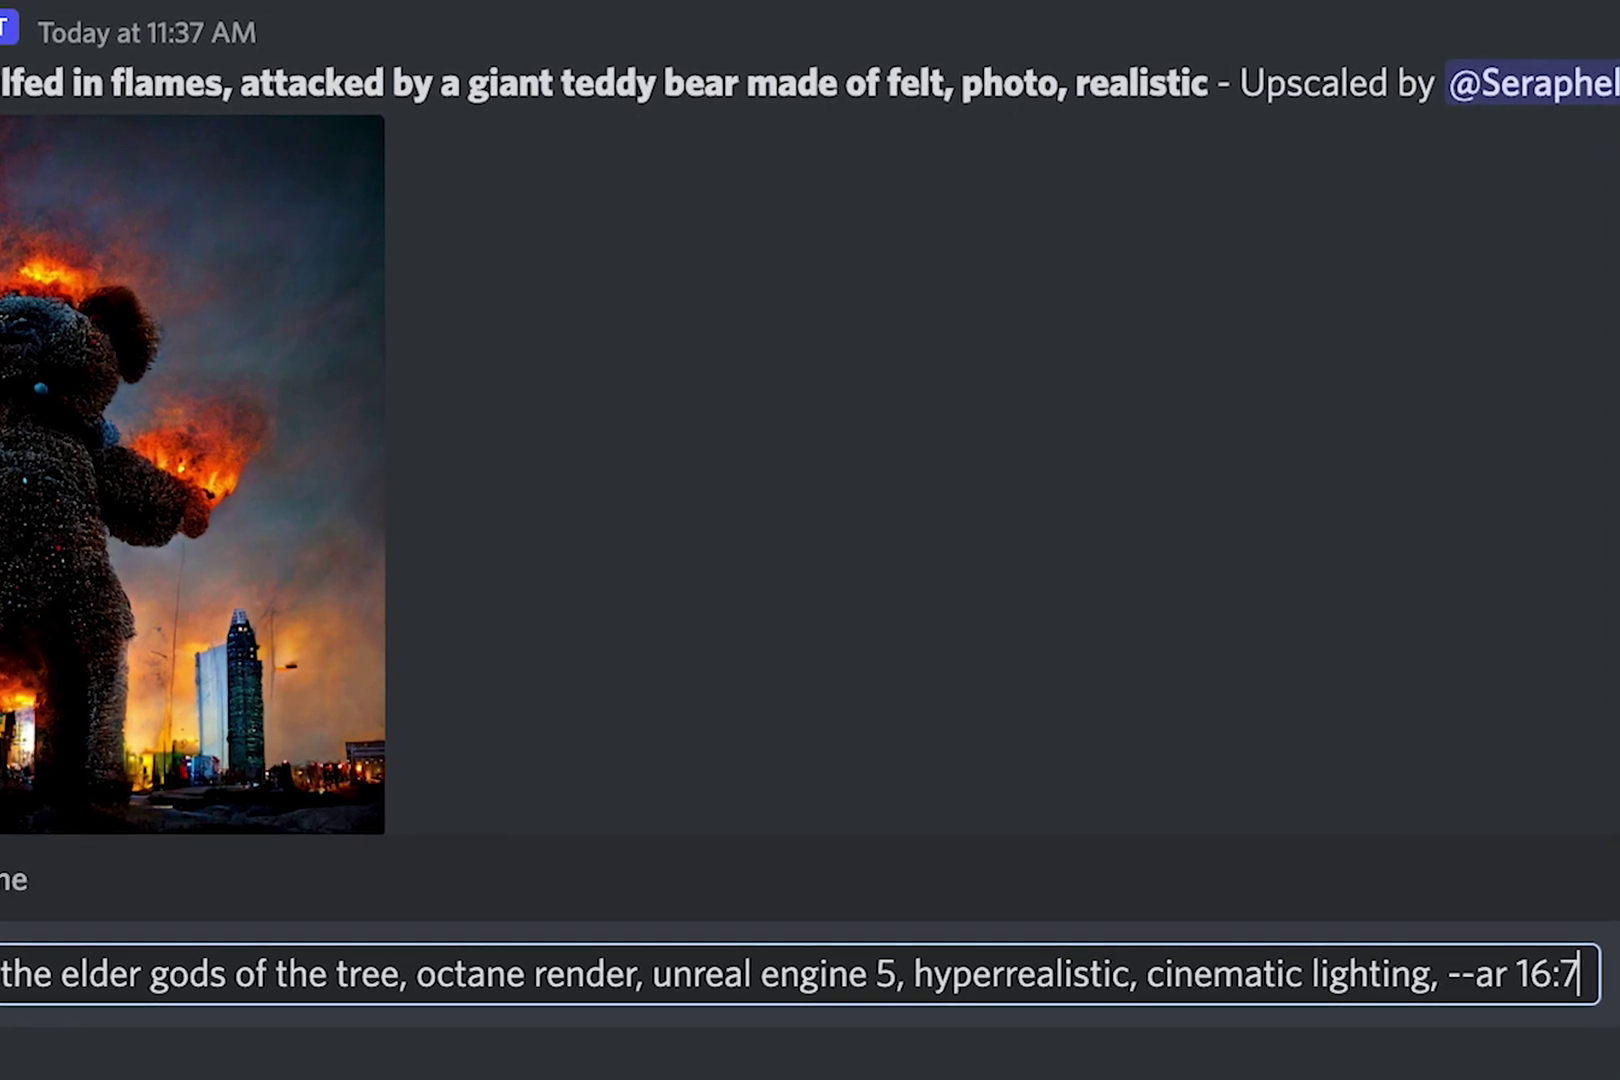
key(ctrl+a)
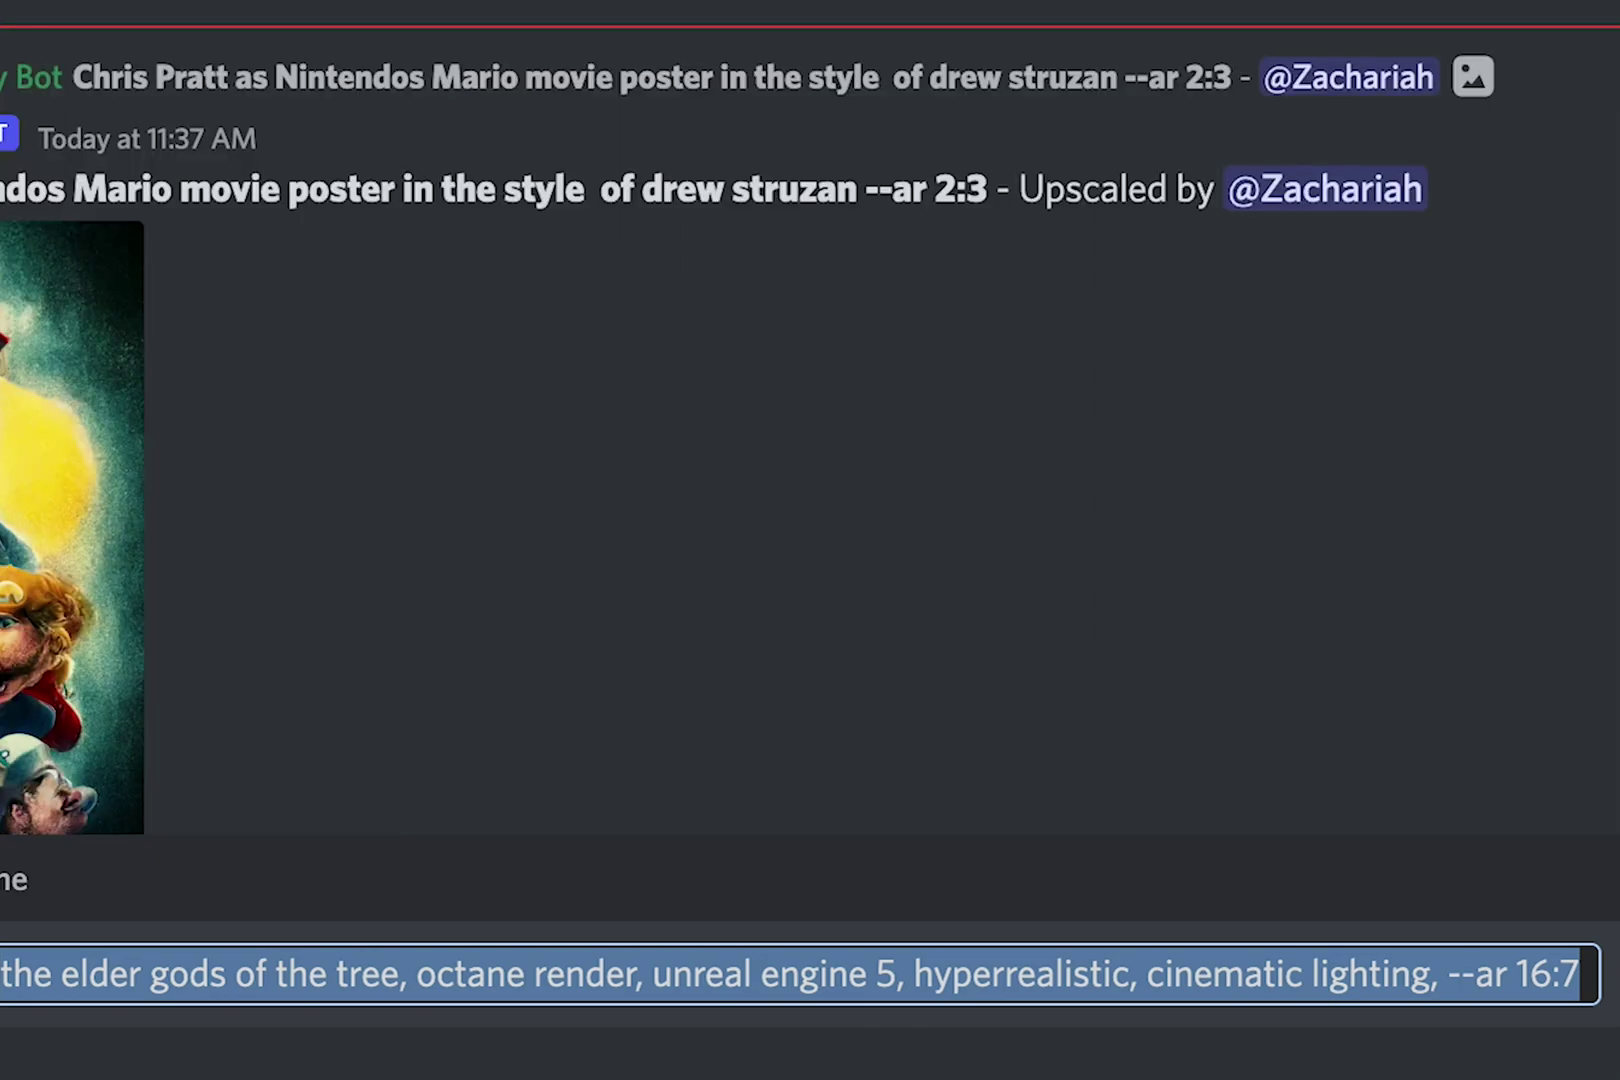
key(ctrl+v)
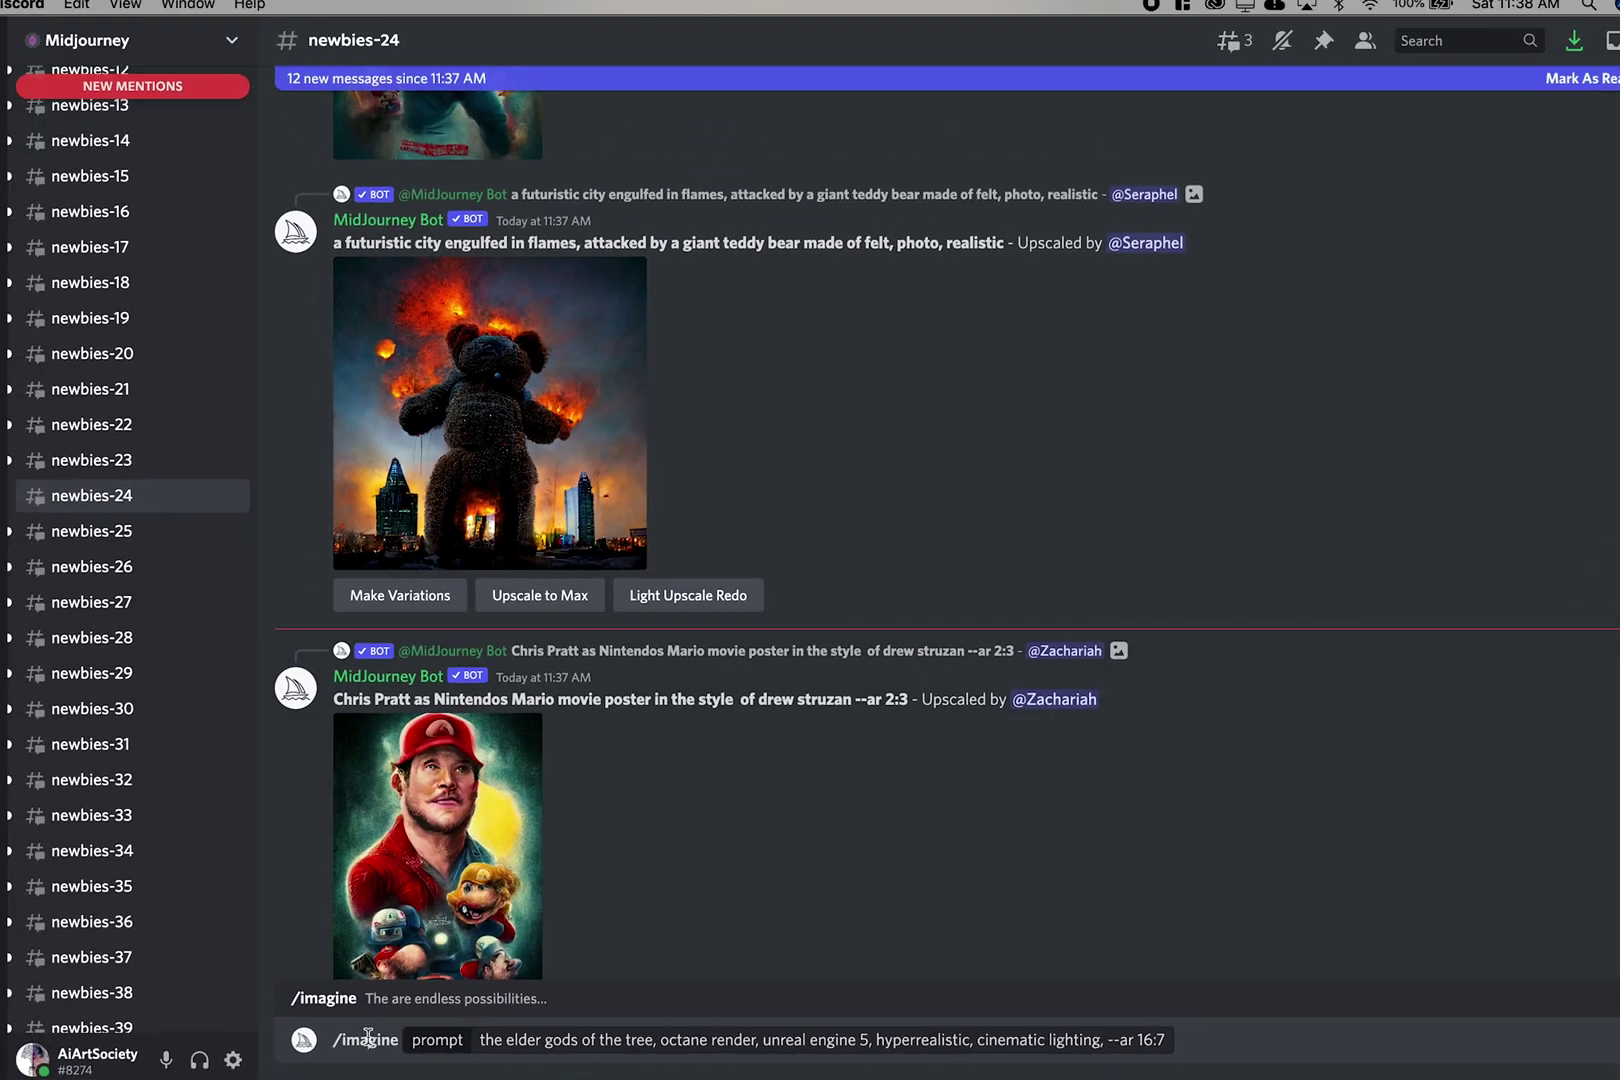
Step: Submit the 16:7 elder gods /imagine prompt to the Midjourney Bot
click(420, 1048)
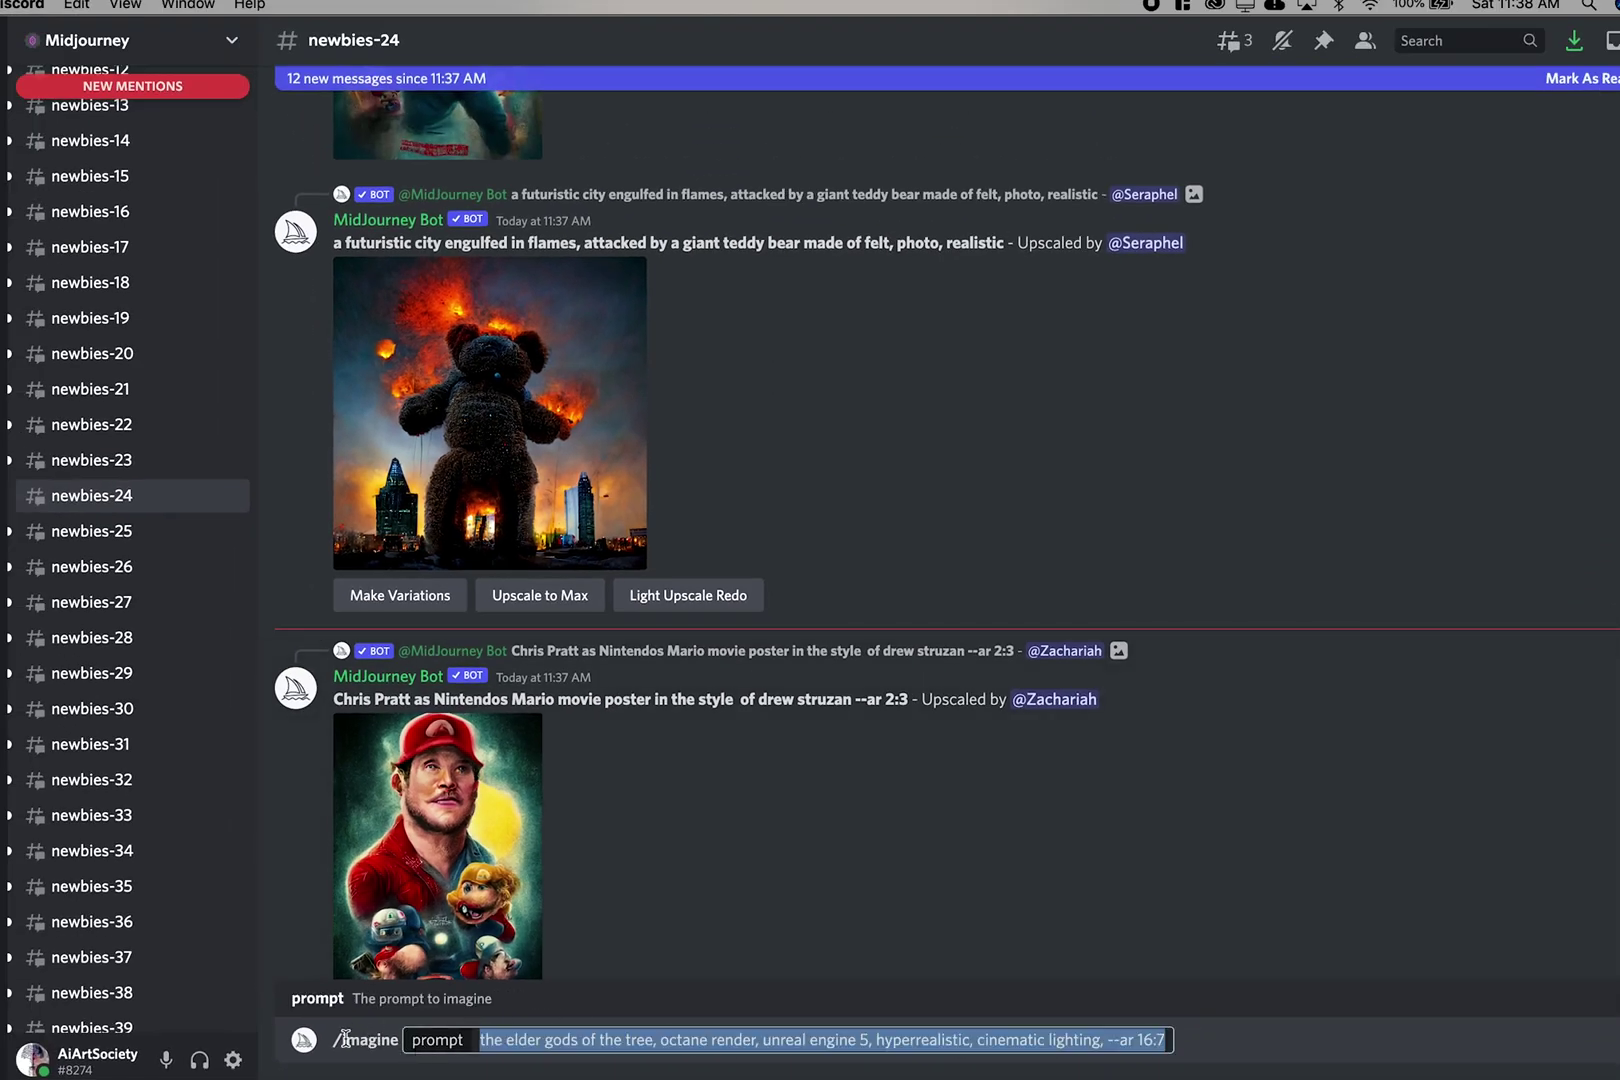
click(345, 1040)
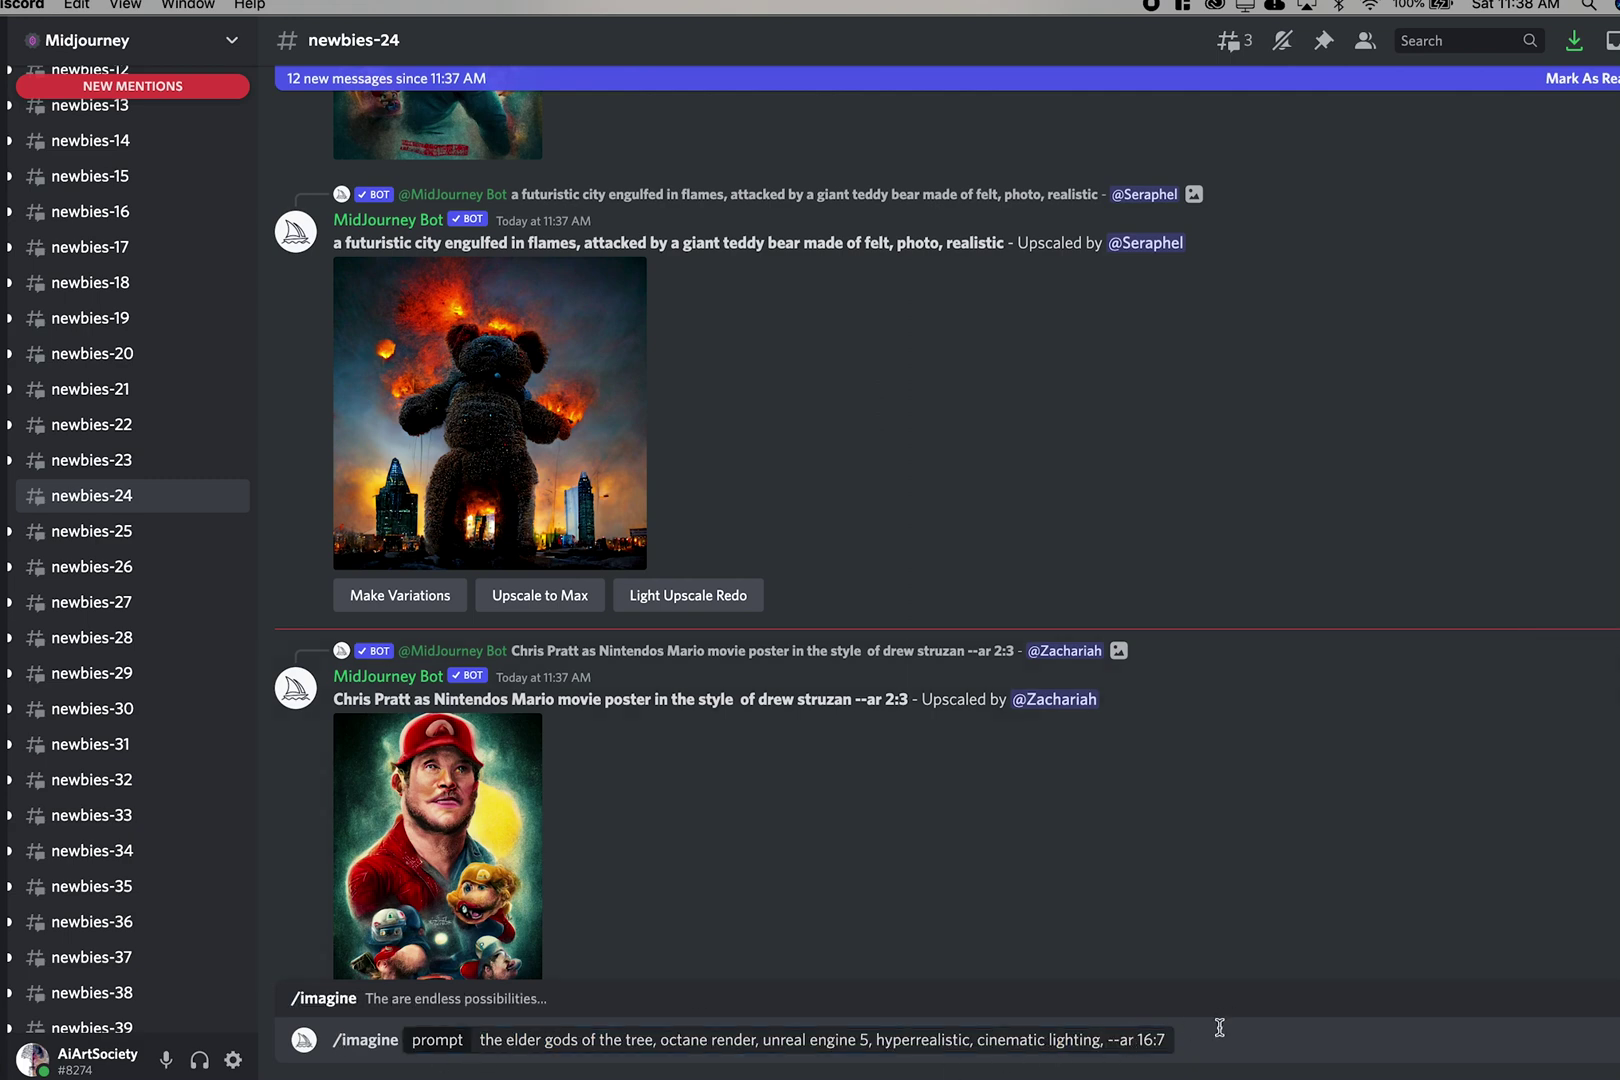
key(Return)
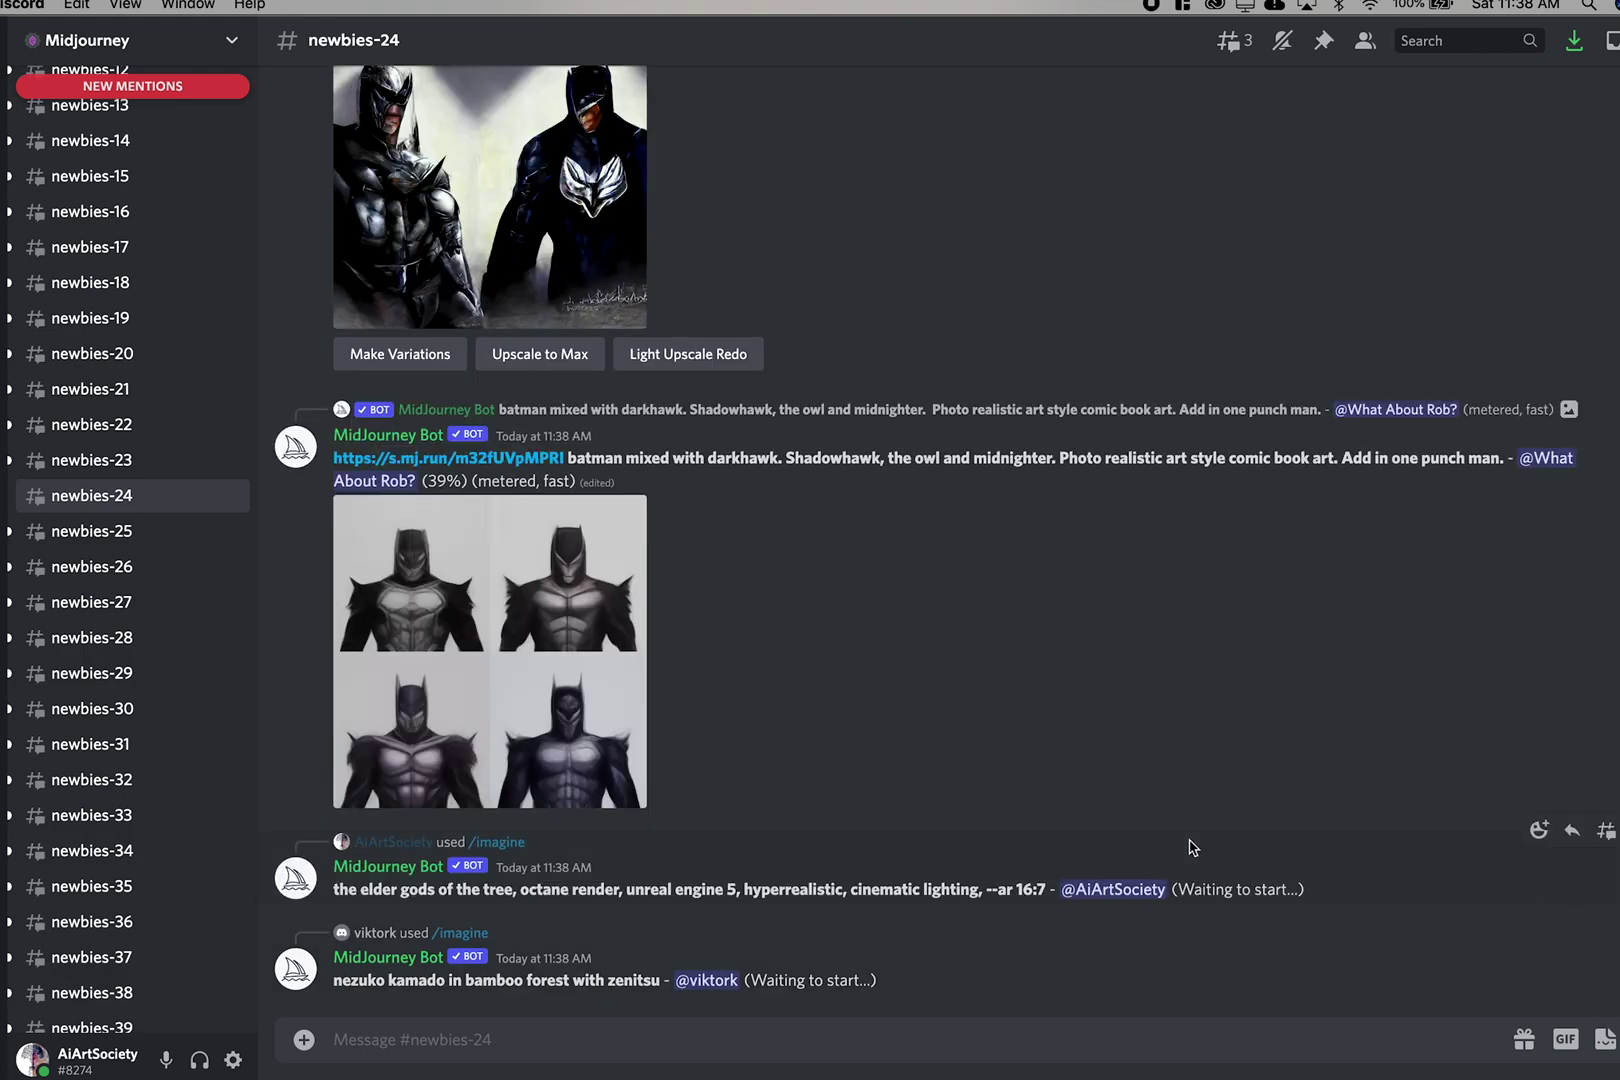
scroll(1191, 847, up, 5)
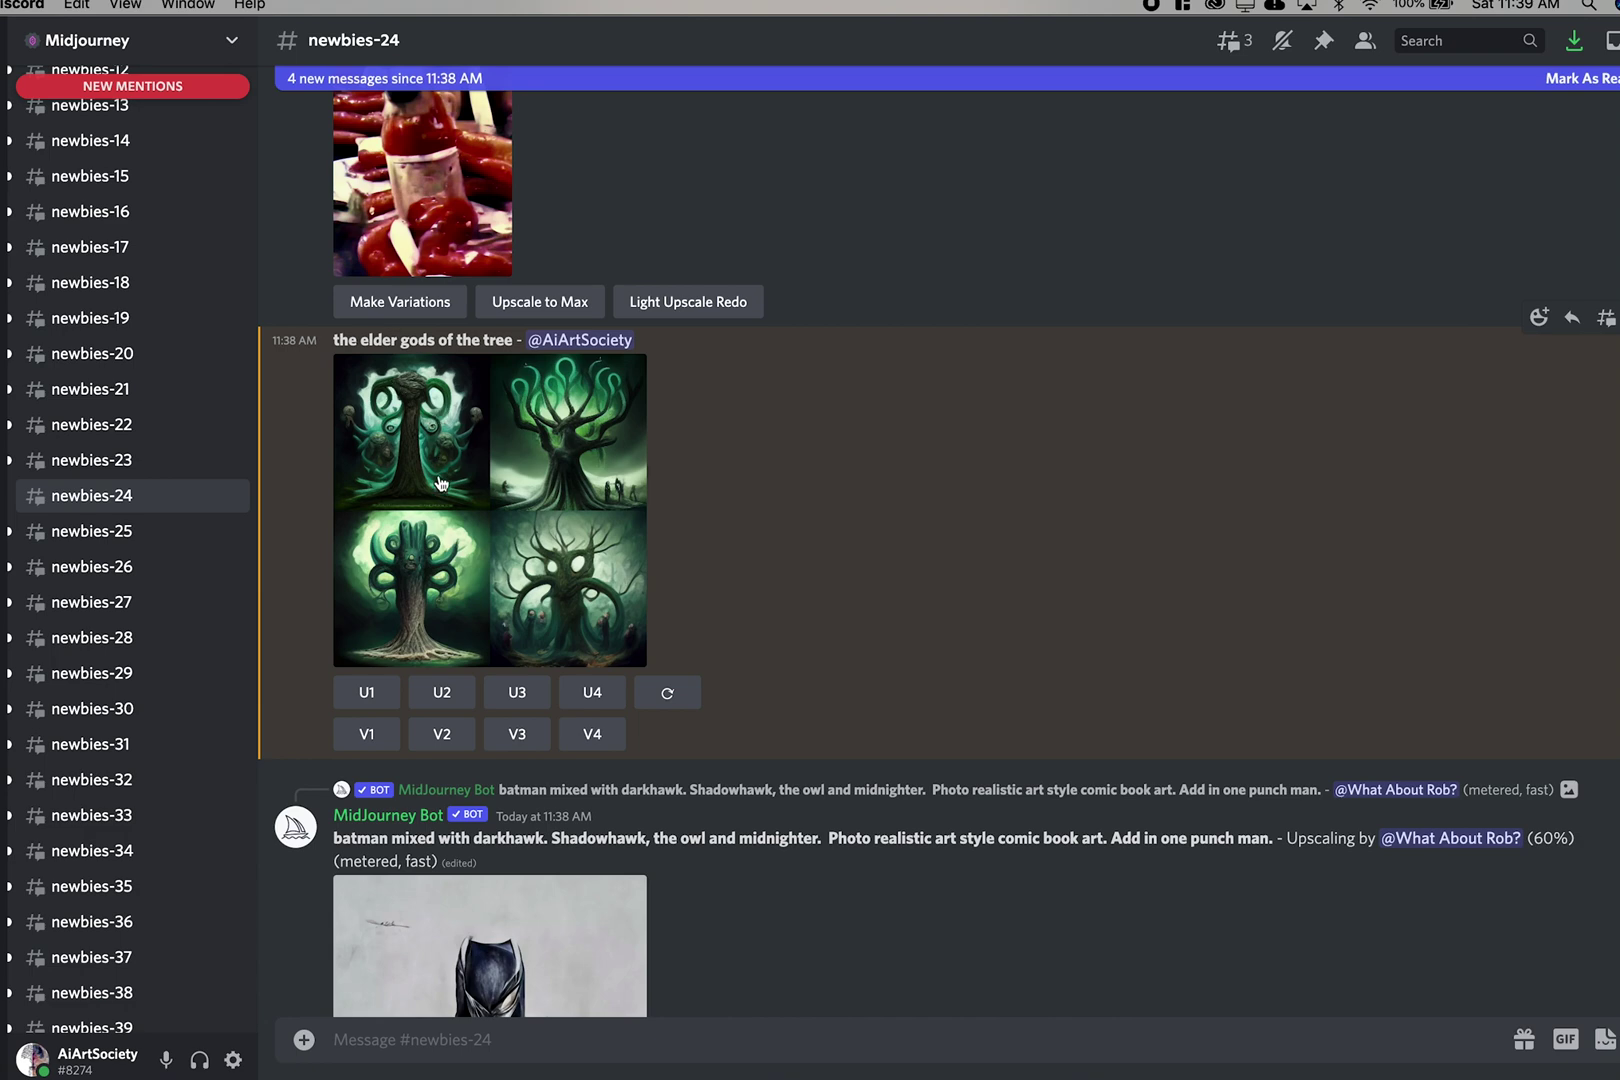
Step: Preview the elder gods grid, then request the U2 upscale
click(513, 522)
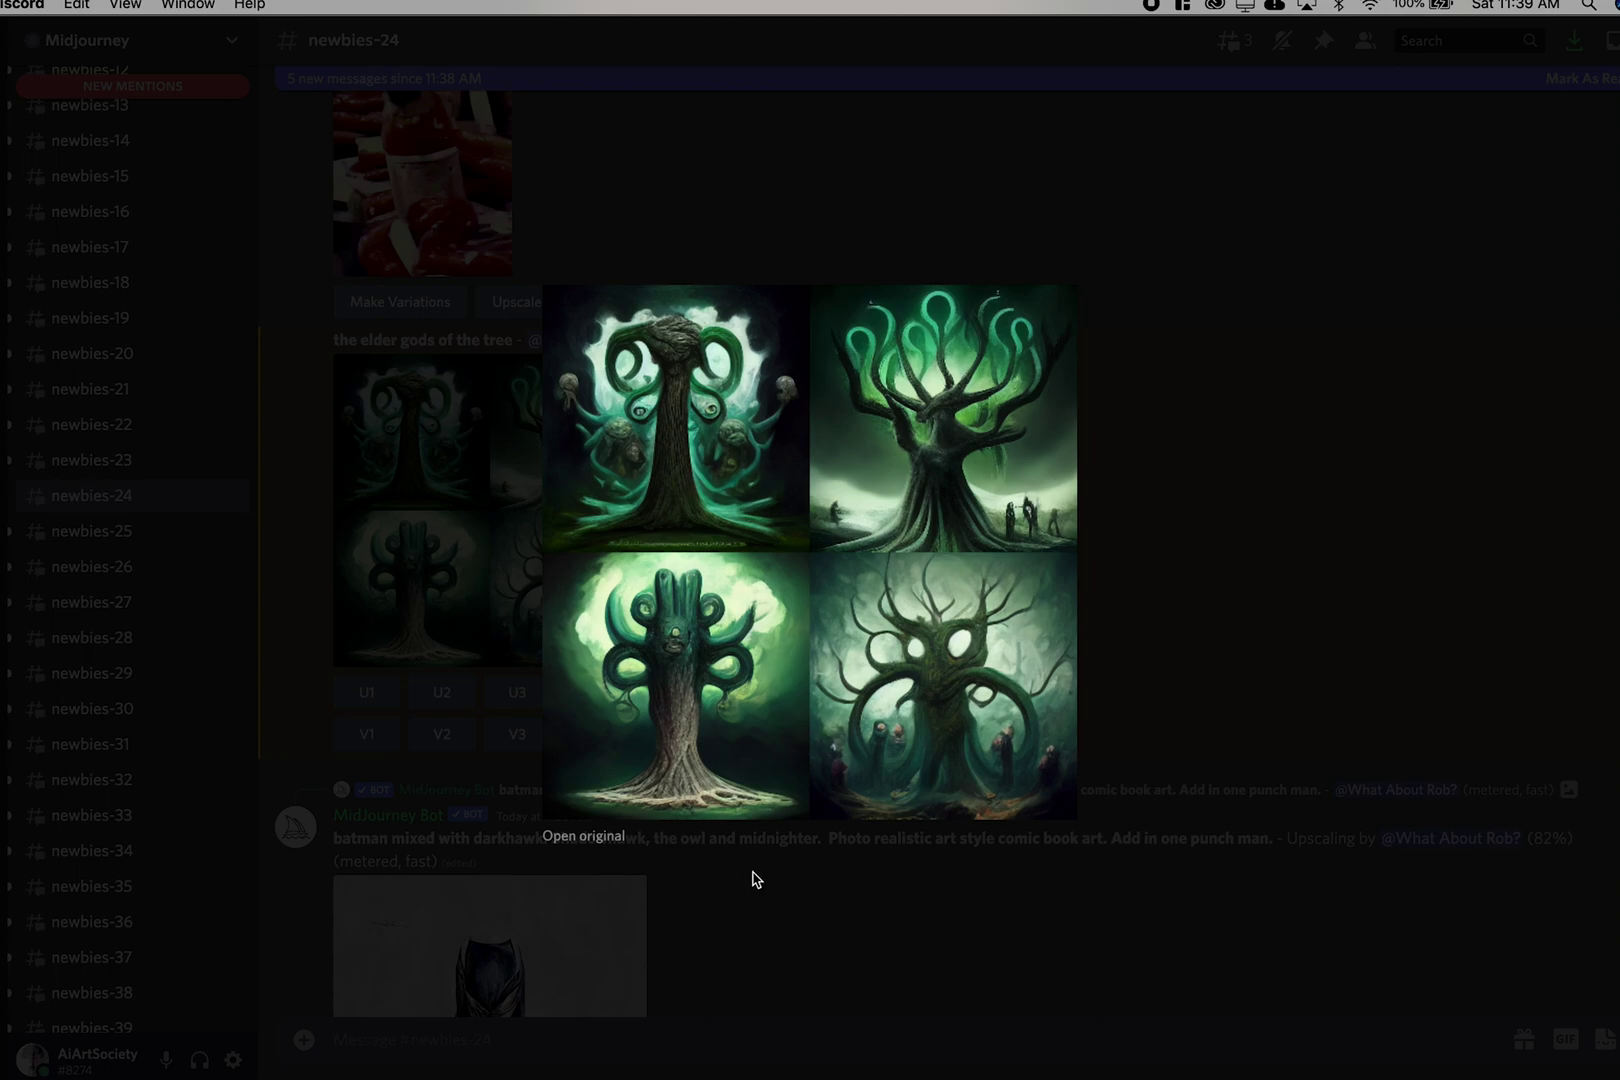
click(755, 879)
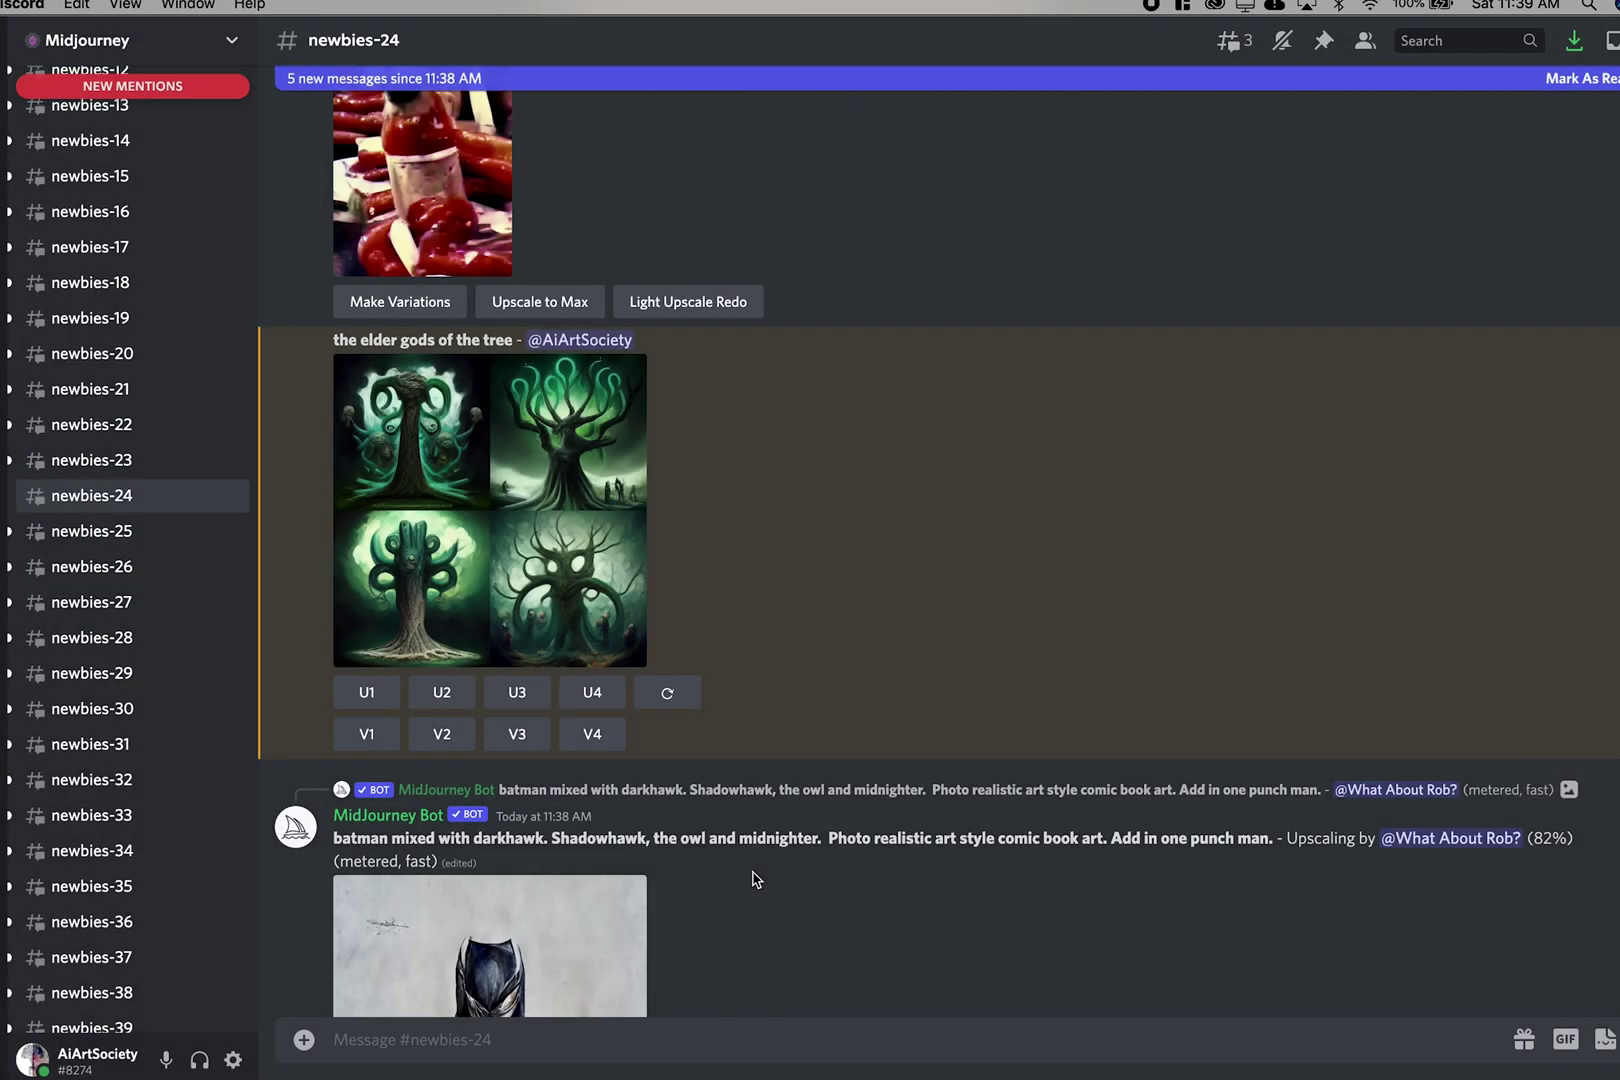
click(444, 694)
scroll(662, 775, down, 10)
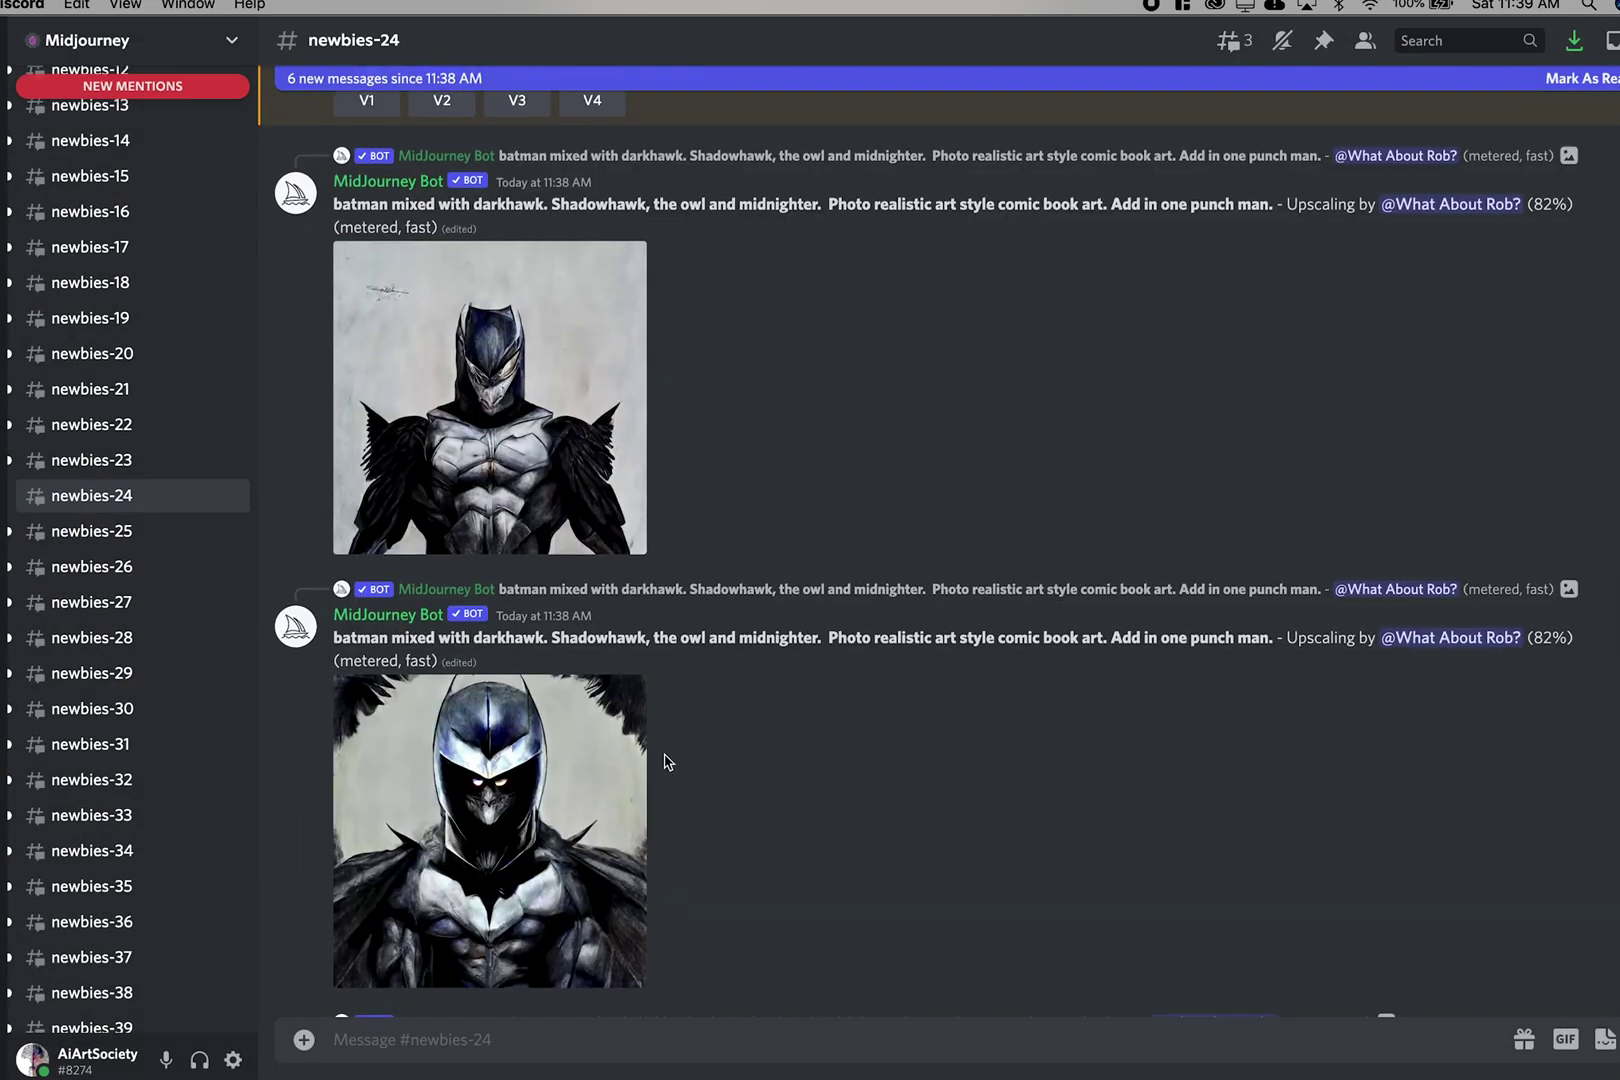
Step: Scroll the newbies-24 channel to locate the new 16:7 elder gods grid
scroll(665, 762, down, 5)
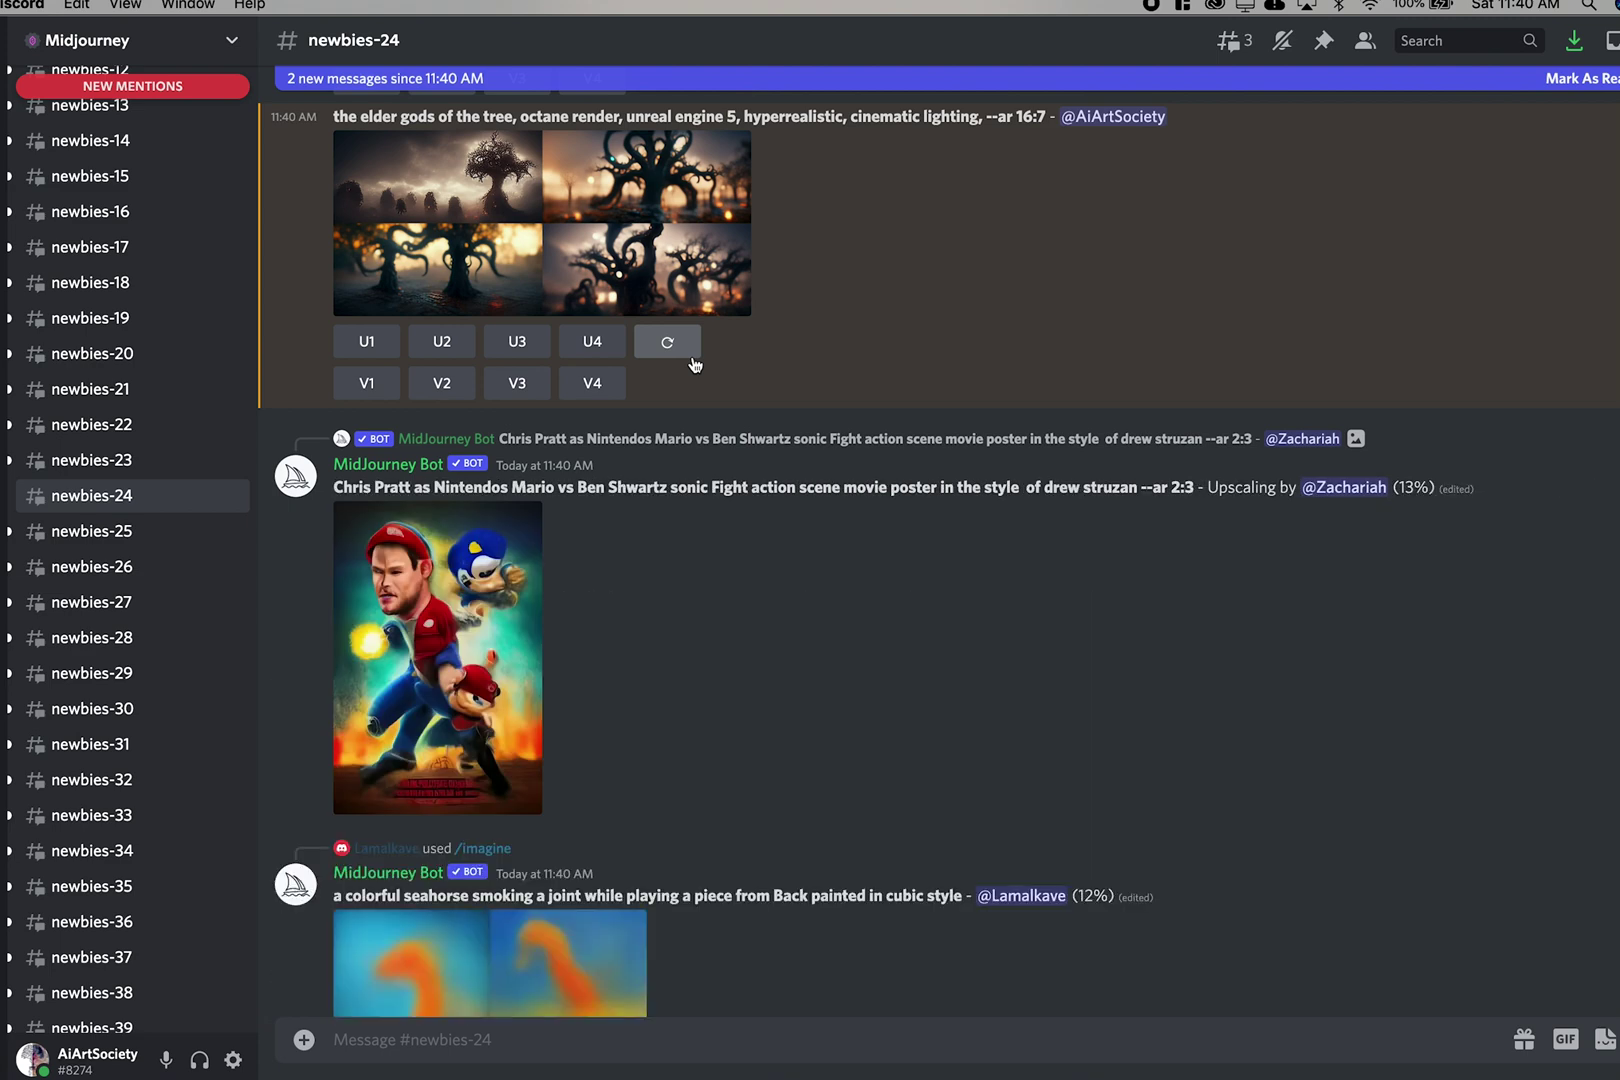
scroll(695, 365, up, 3)
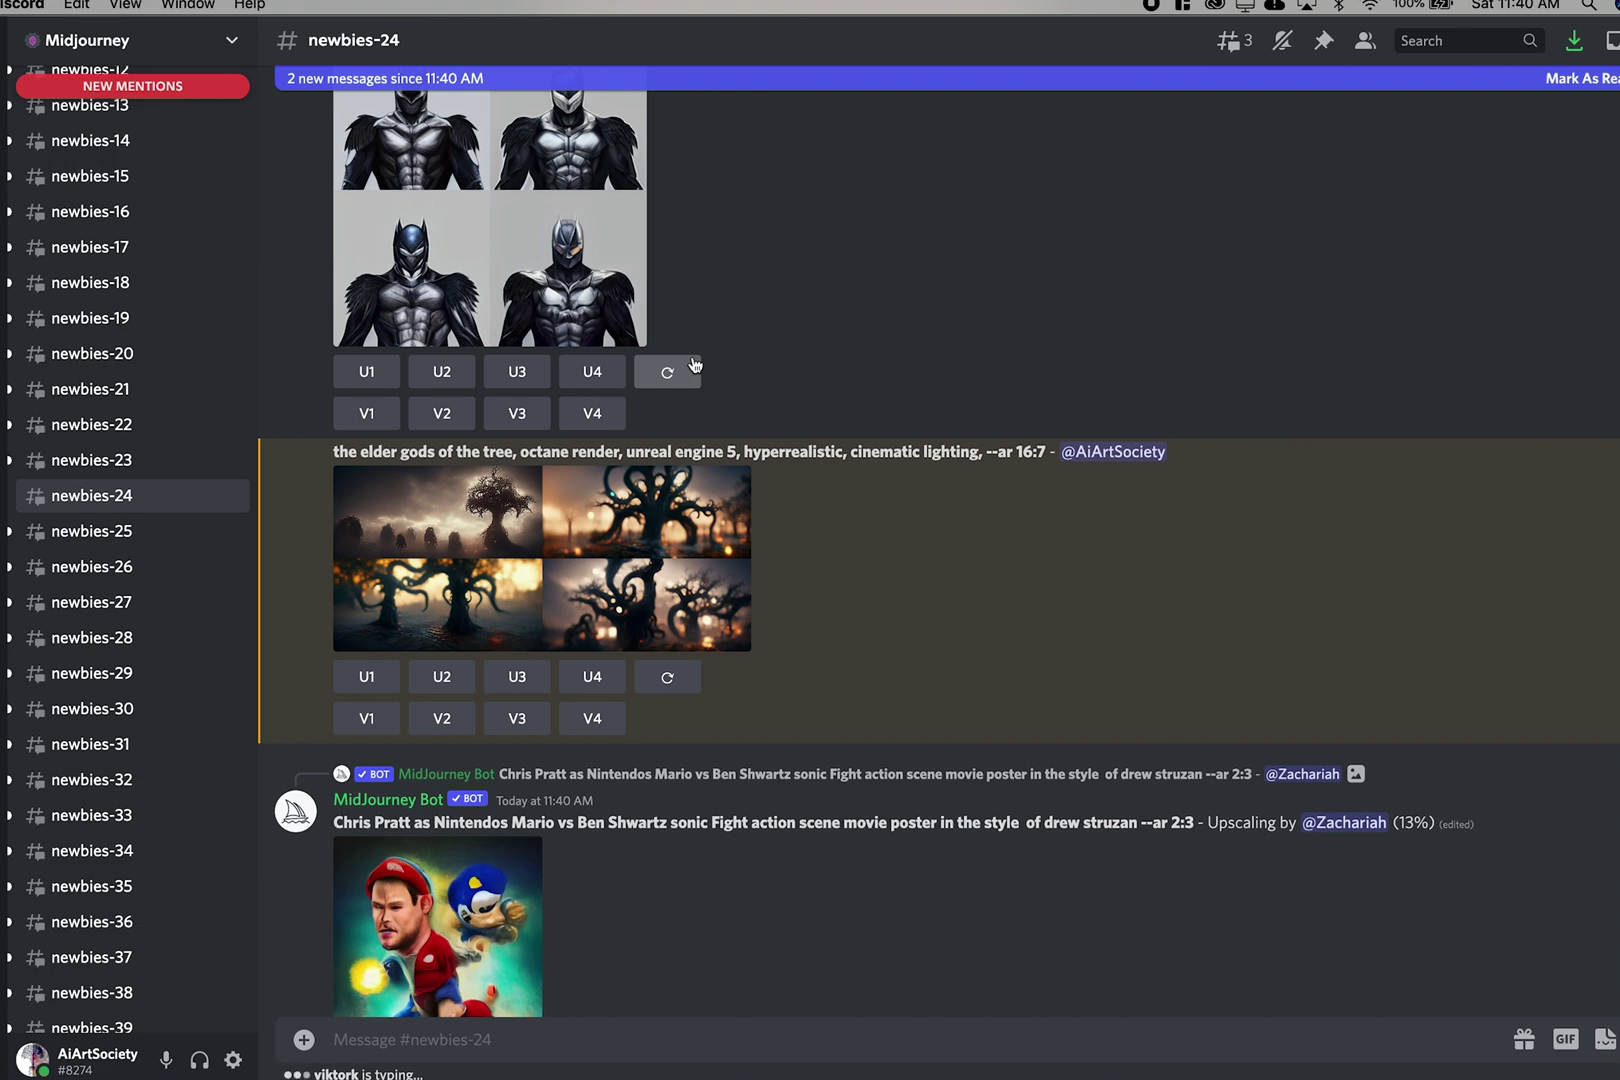
Step: Preview the 16:7 grid, request U3, and enlarge the upscaled green tree image
click(695, 367)
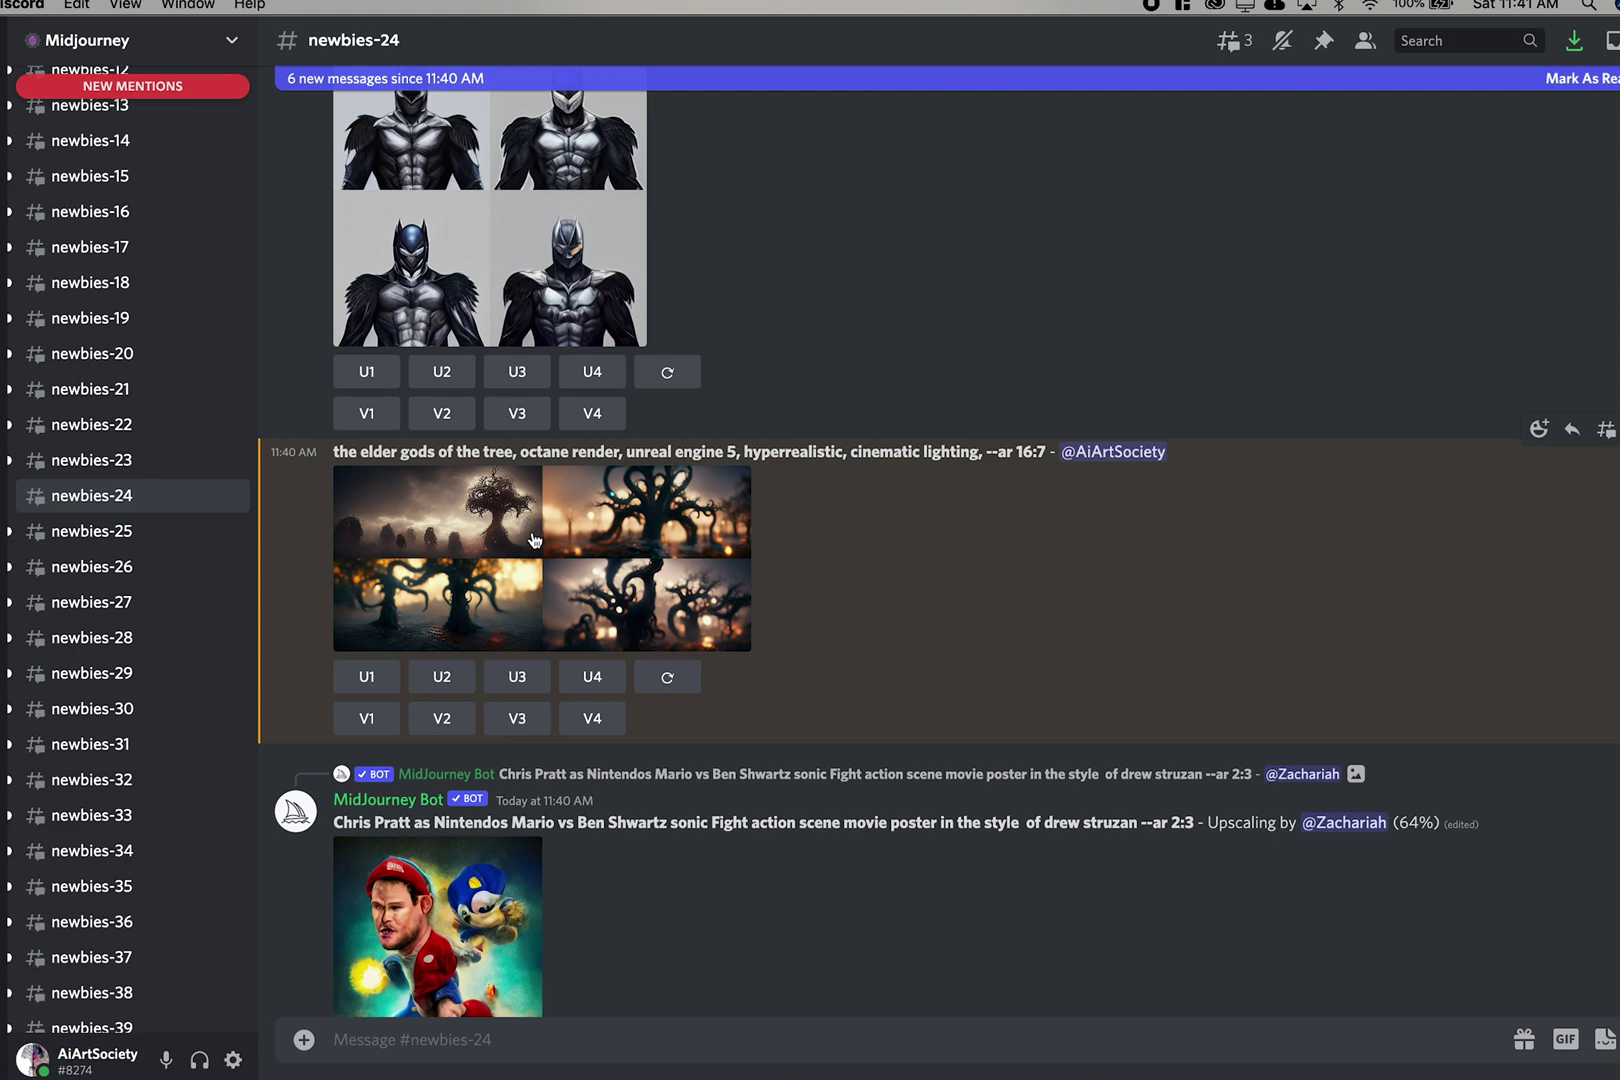
click(567, 557)
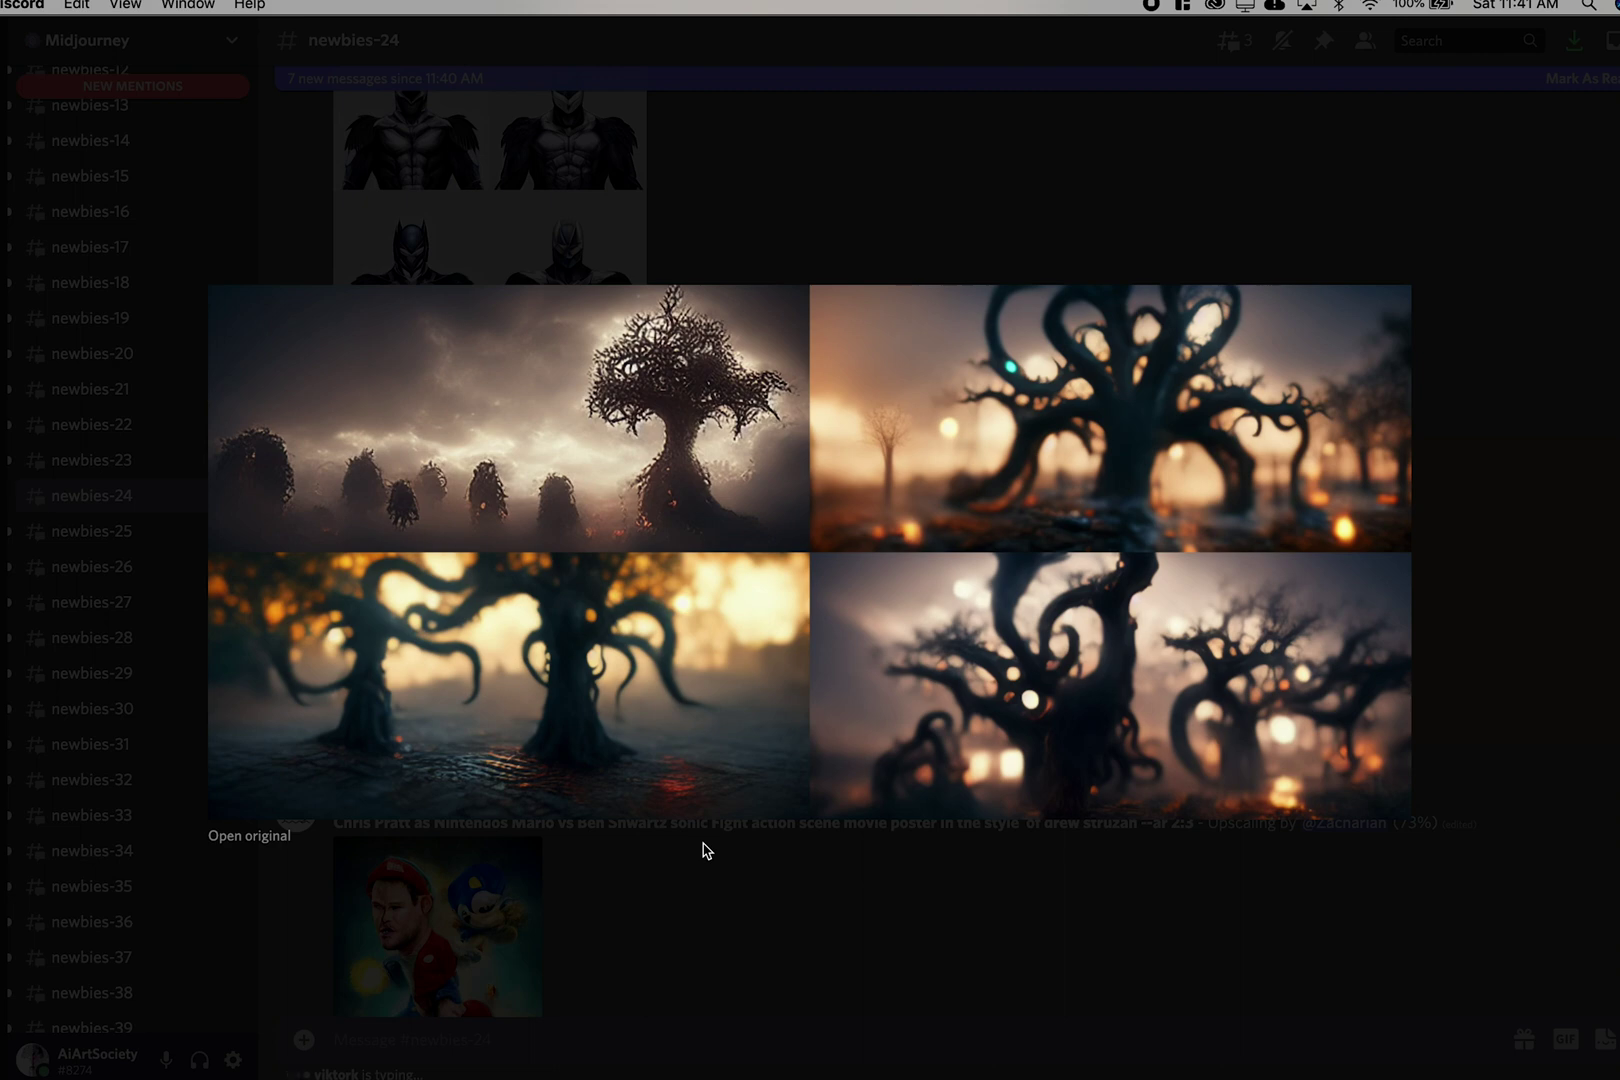
click(652, 942)
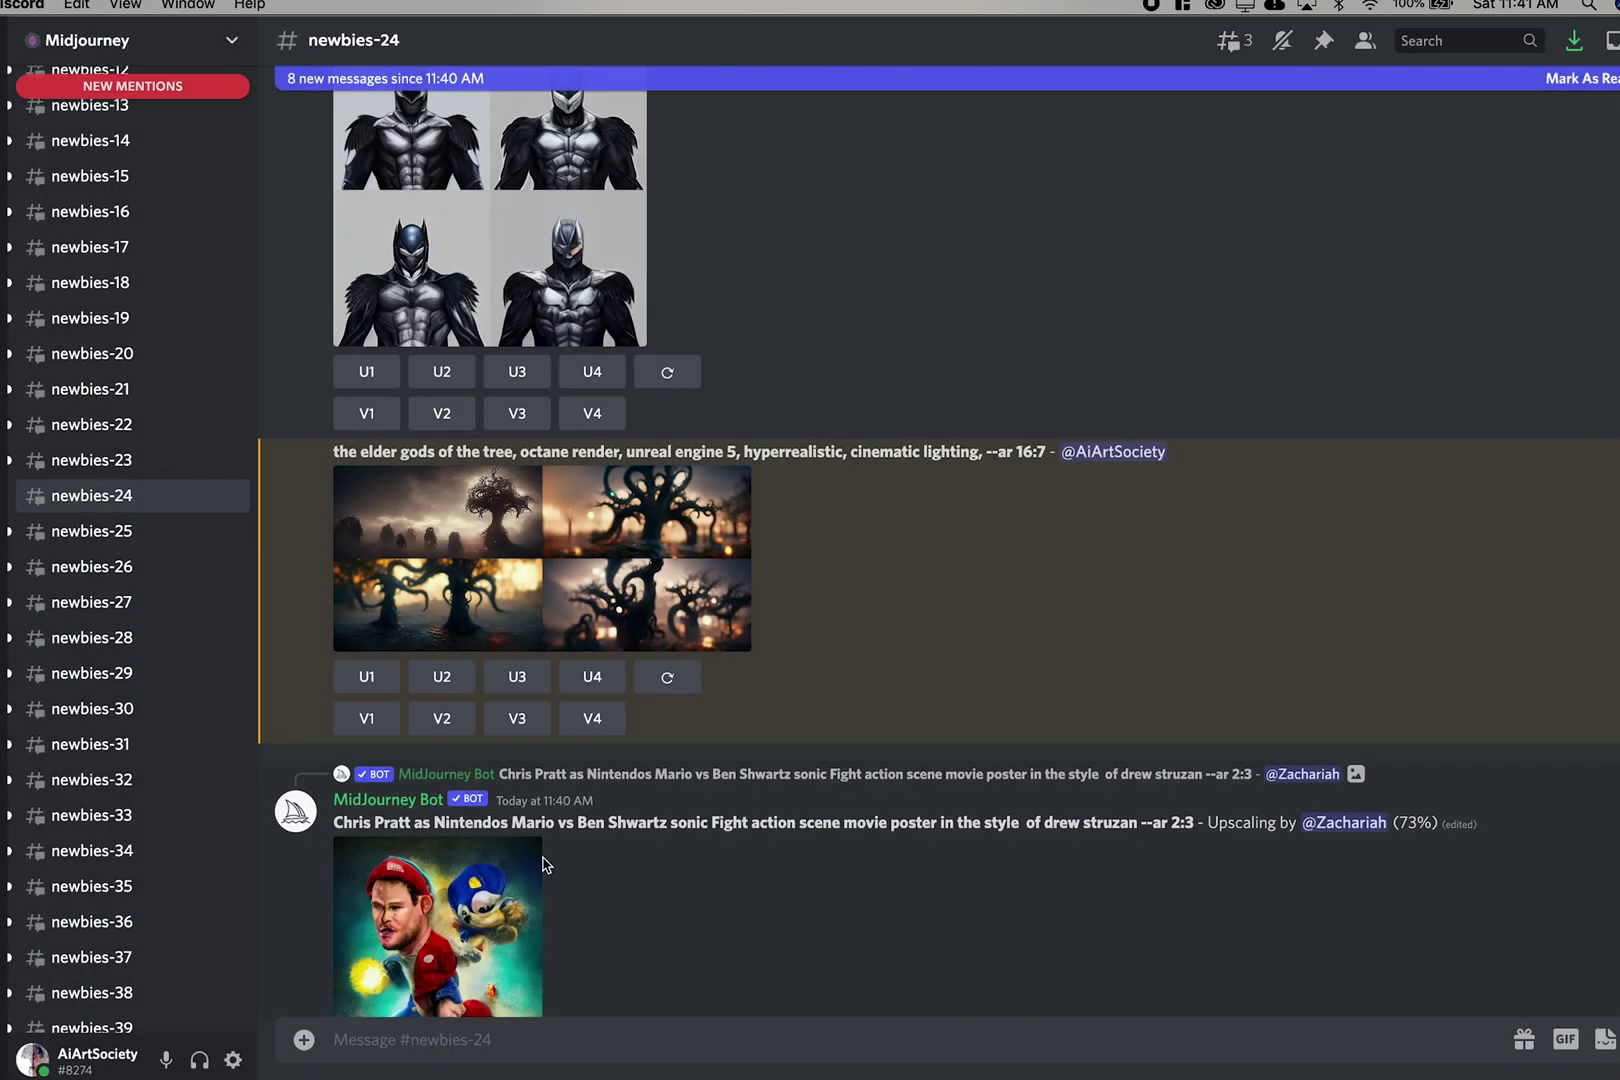
click(510, 678)
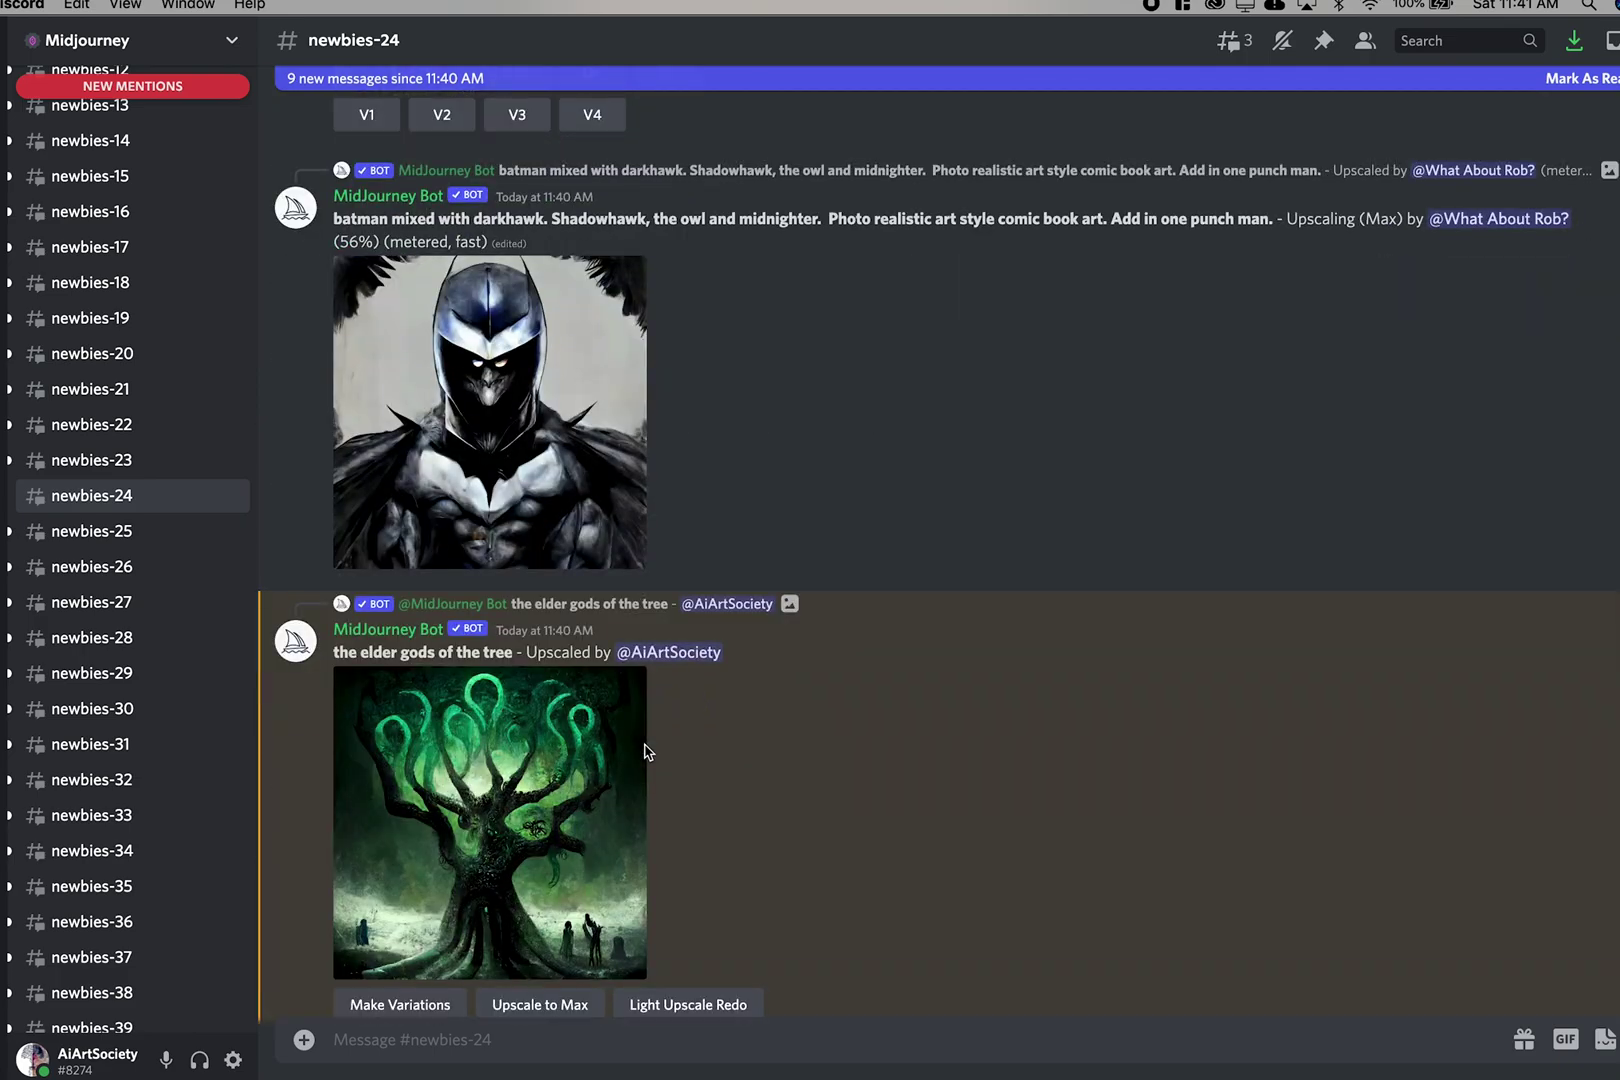
click(568, 716)
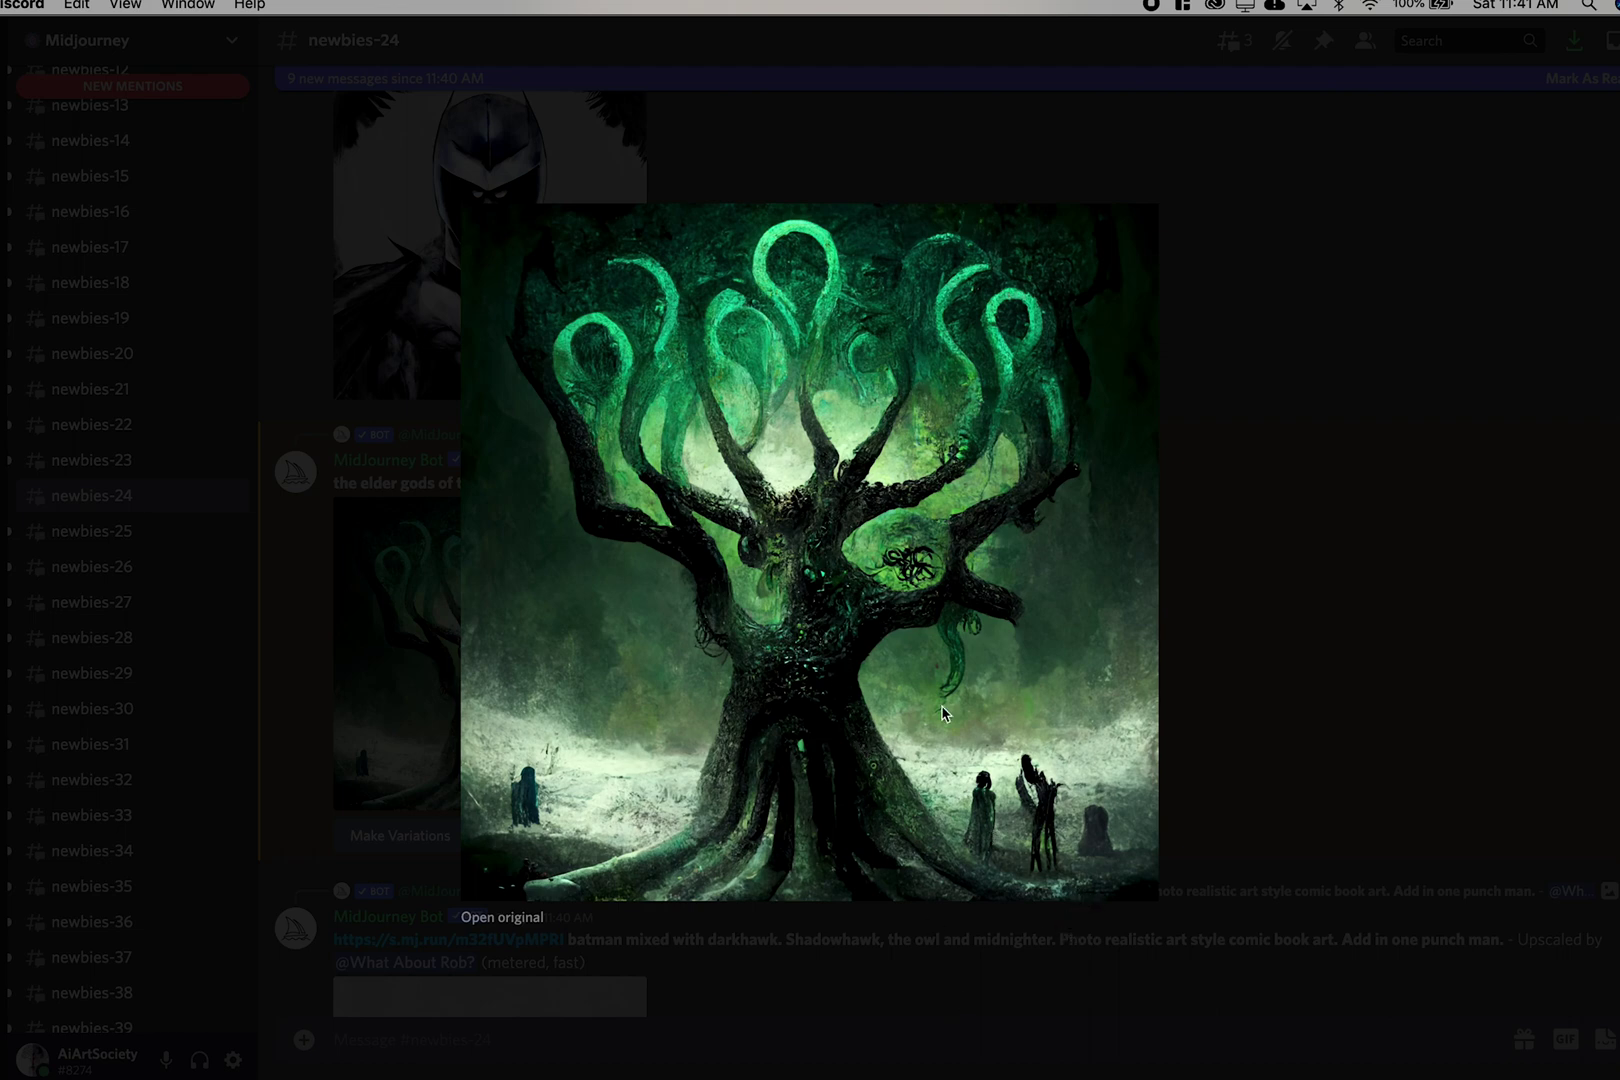
Step: Request Upscale to Max for the upscaled green tentacle tree image
click(985, 922)
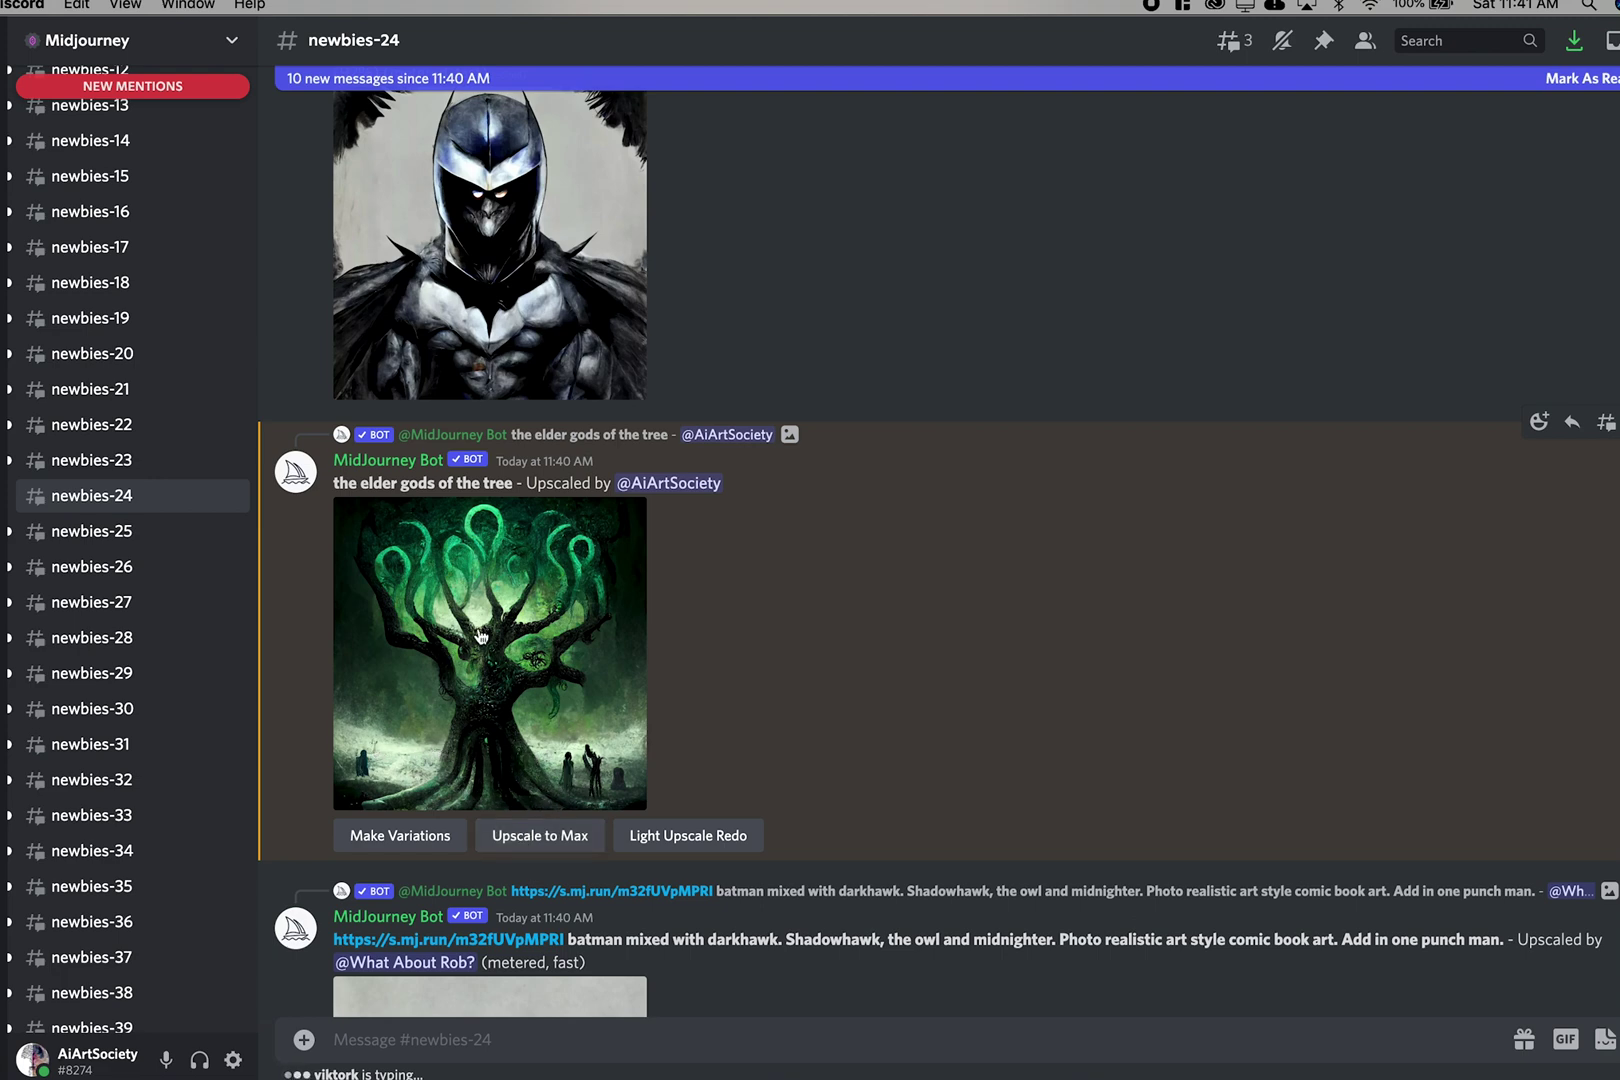
click(540, 835)
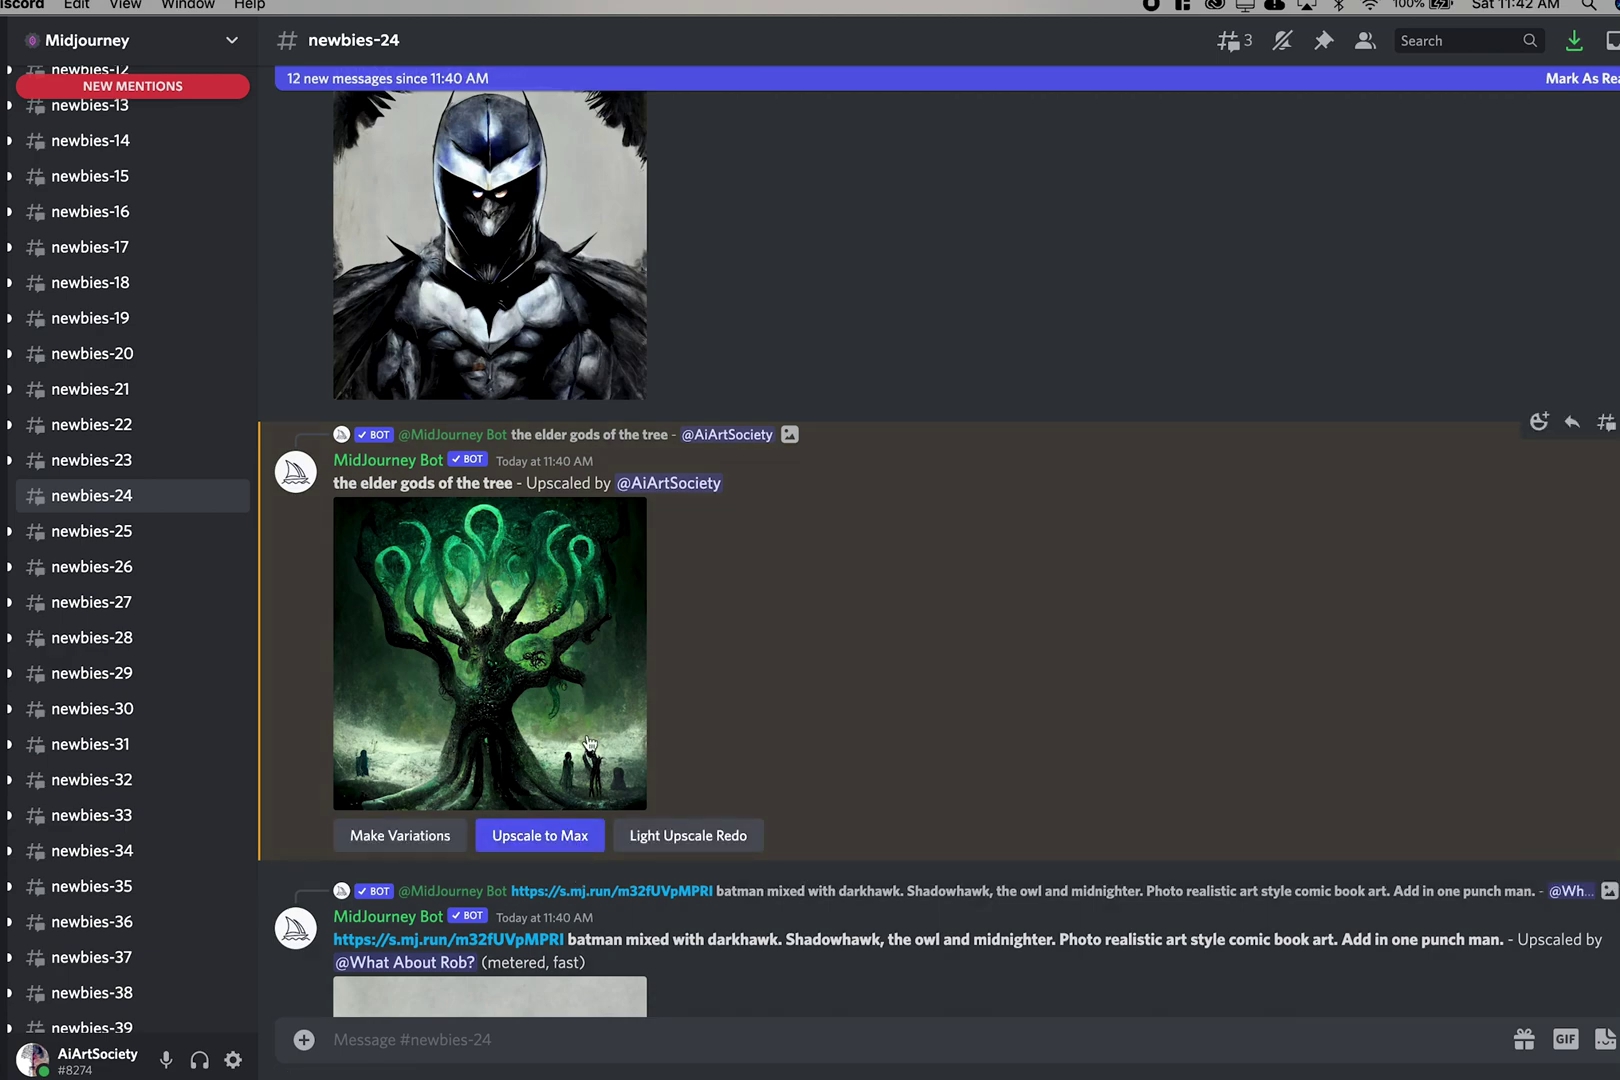
scroll(590, 742, down, 5)
scroll(590, 742, down, 8)
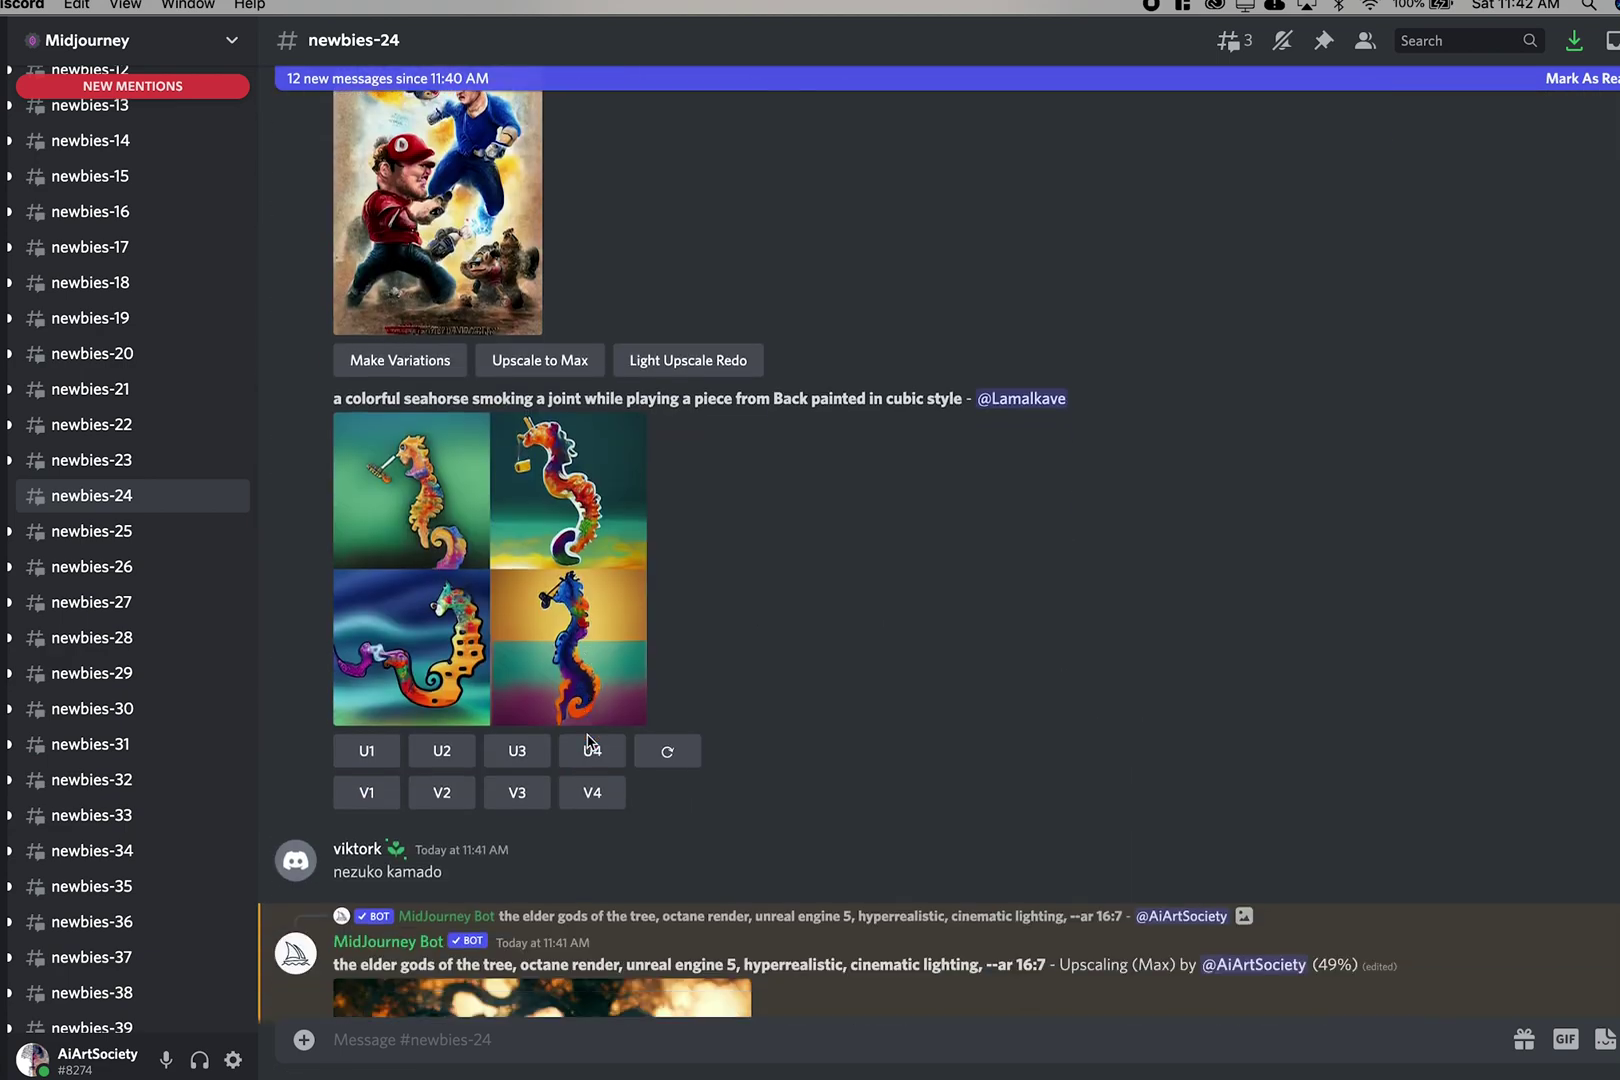
scroll(589, 742, up, 8)
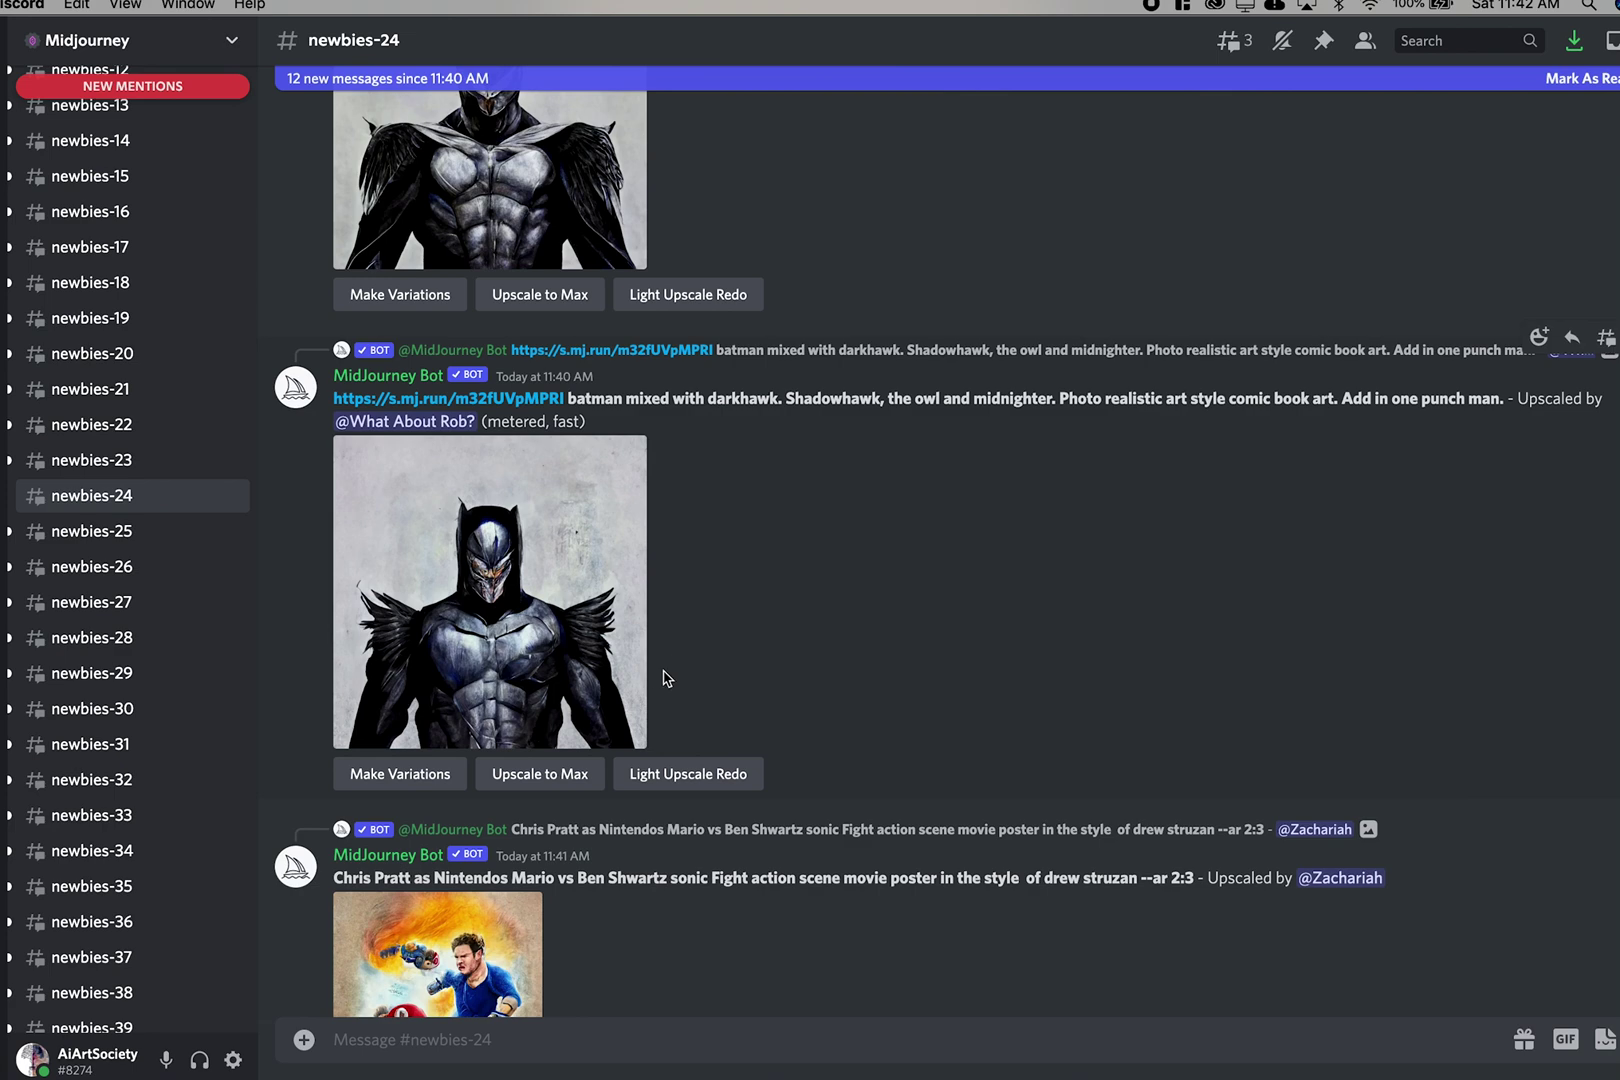
scroll(620, 678, up, 3)
scroll(615, 660, up, 4)
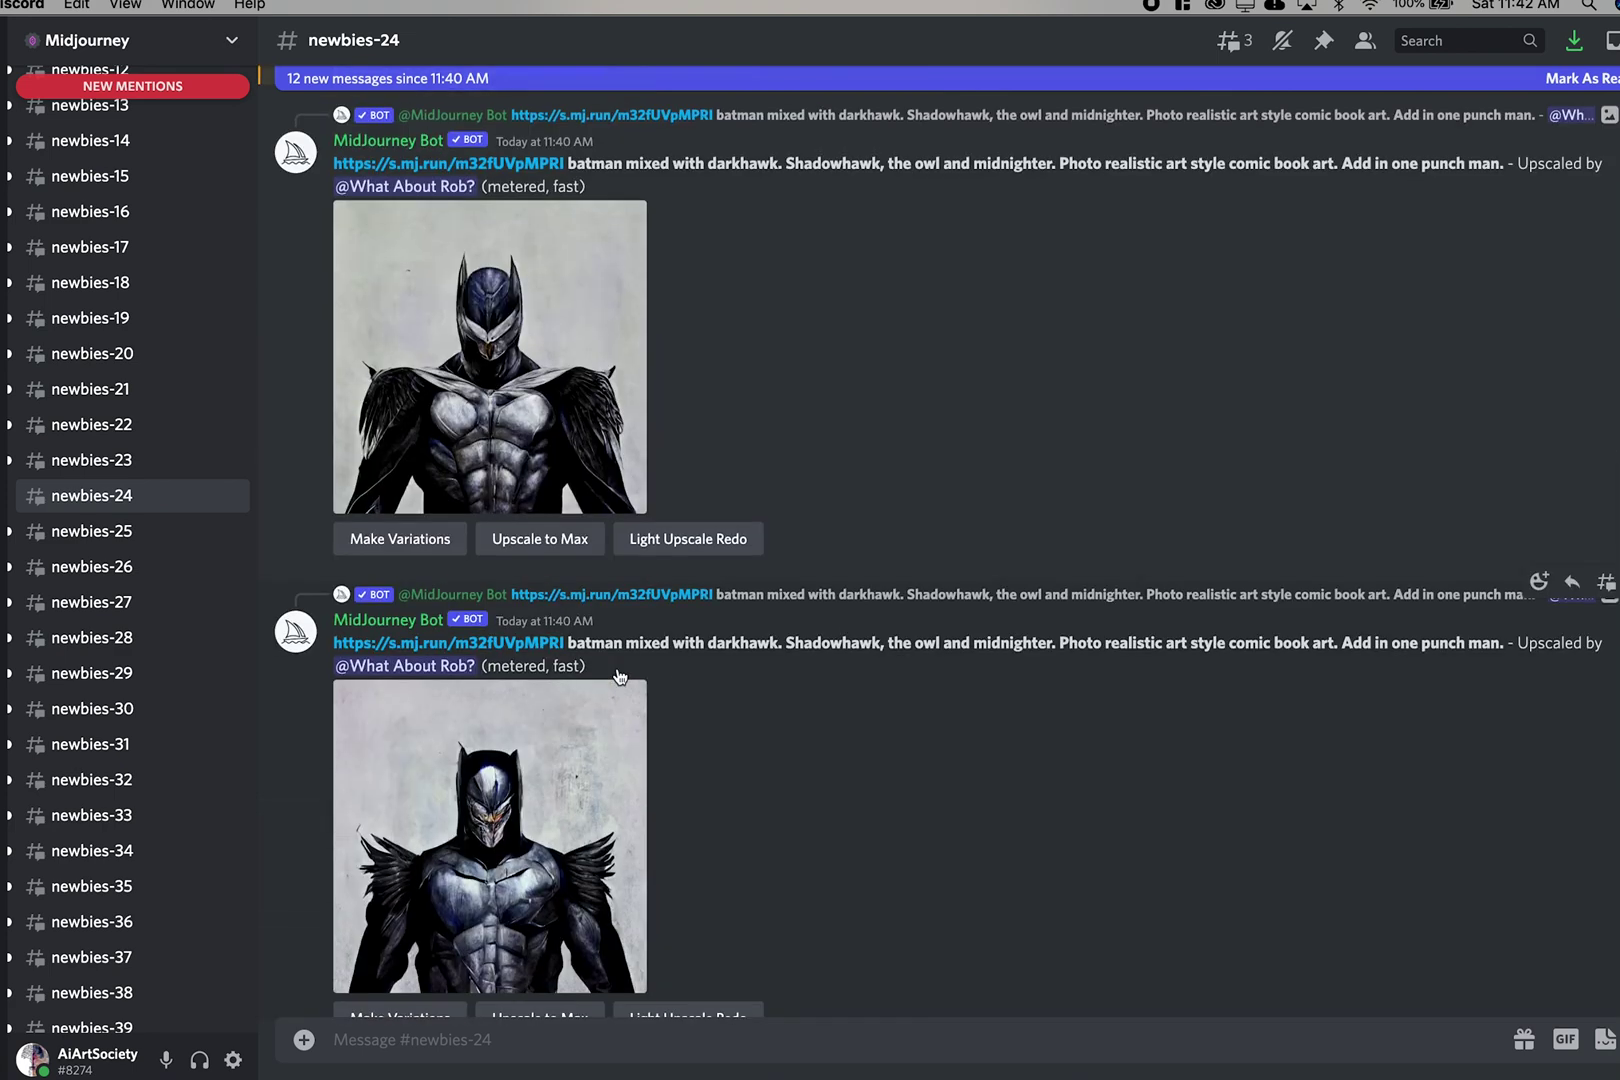
scroll(598, 630, down, 4)
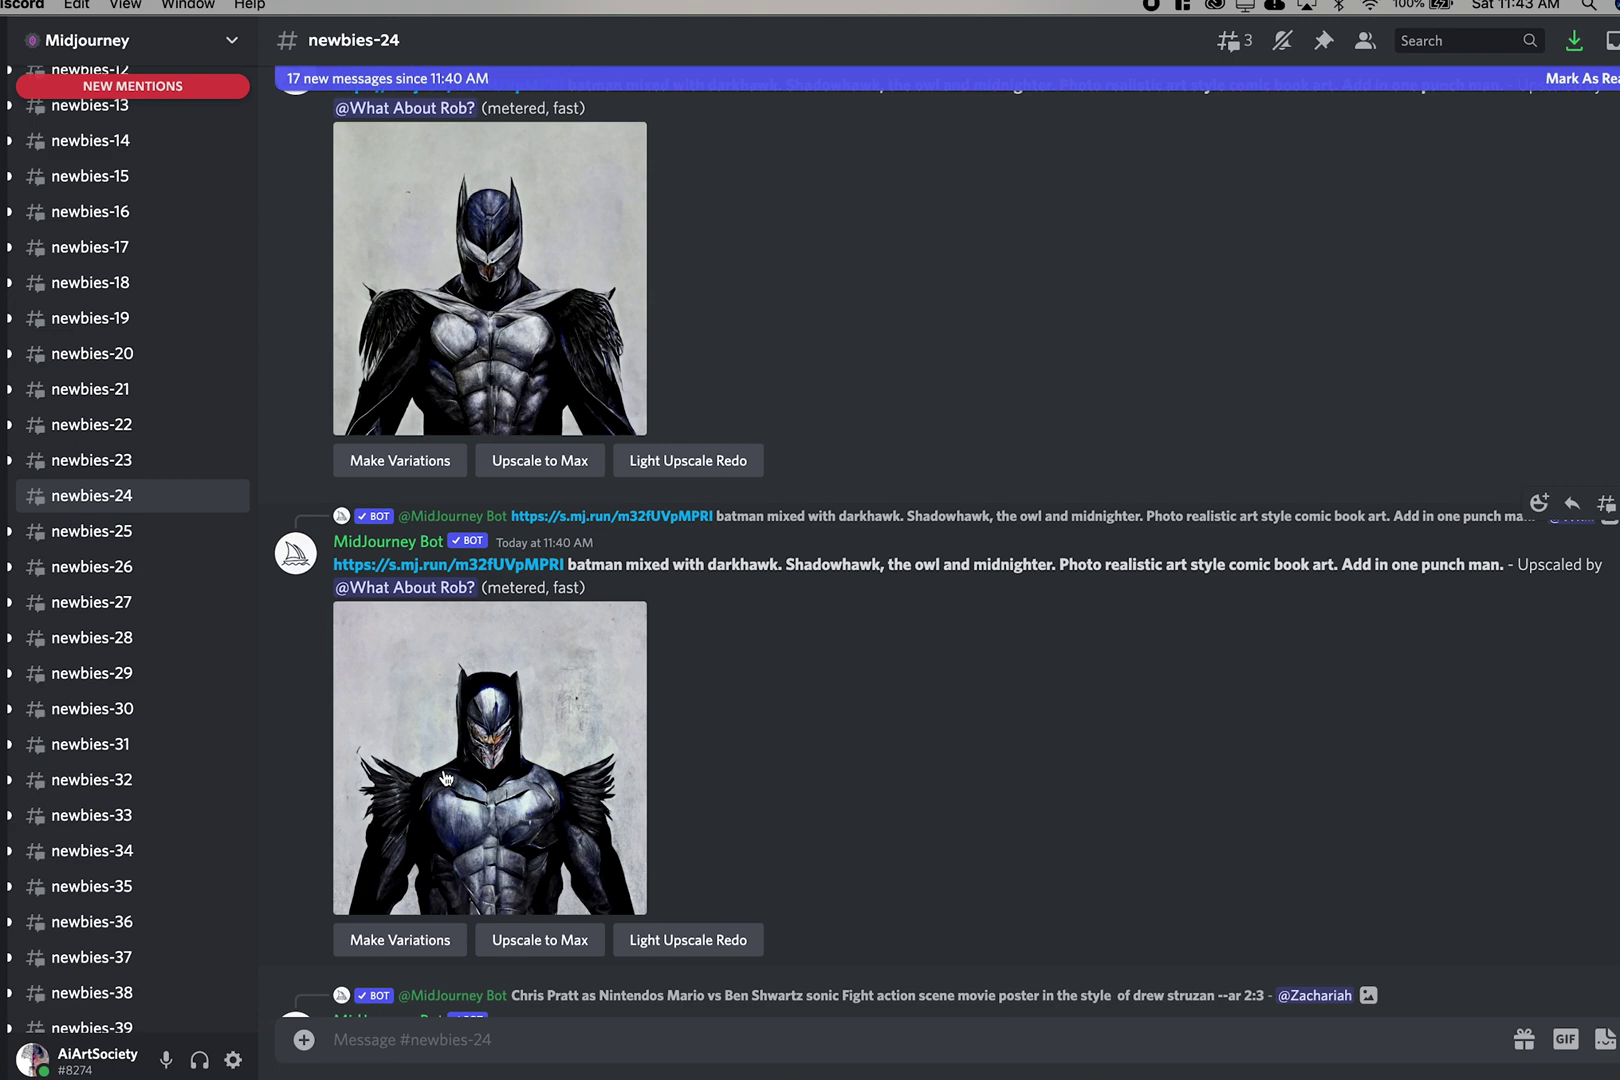
Step: Find the max-upscaled 16:7 two-tree image and preview it full size
scroll(445, 777, down, 10)
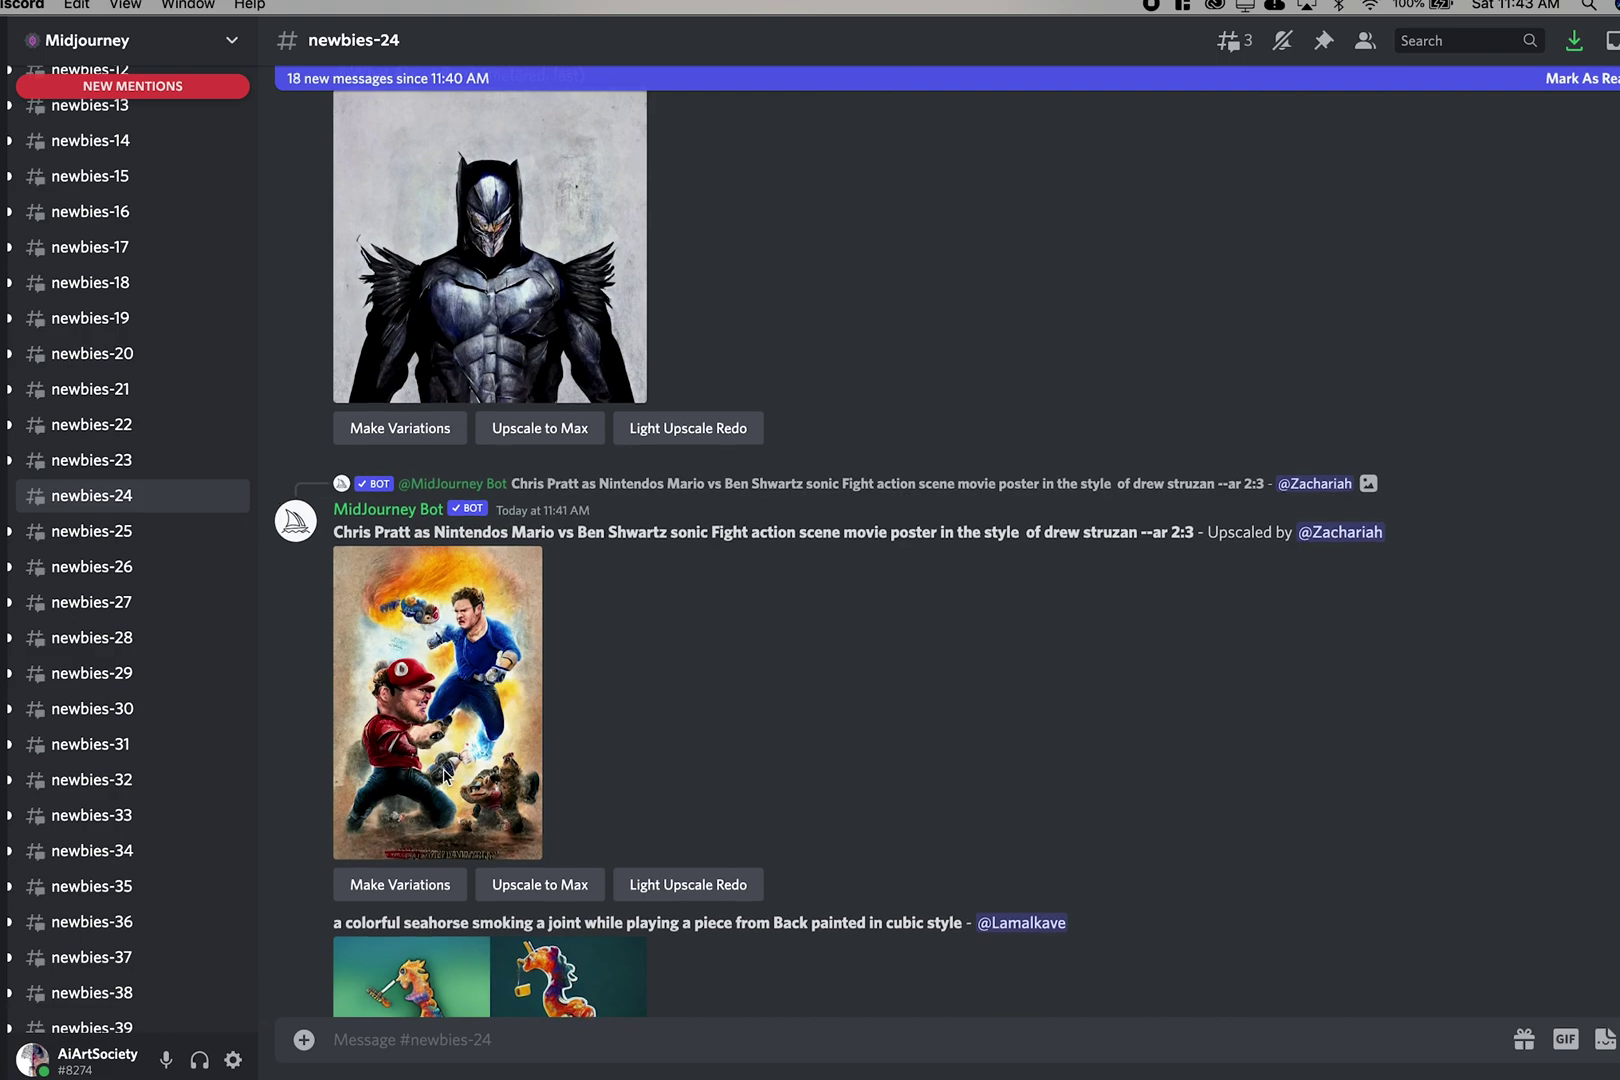
scroll(445, 777, down, 8)
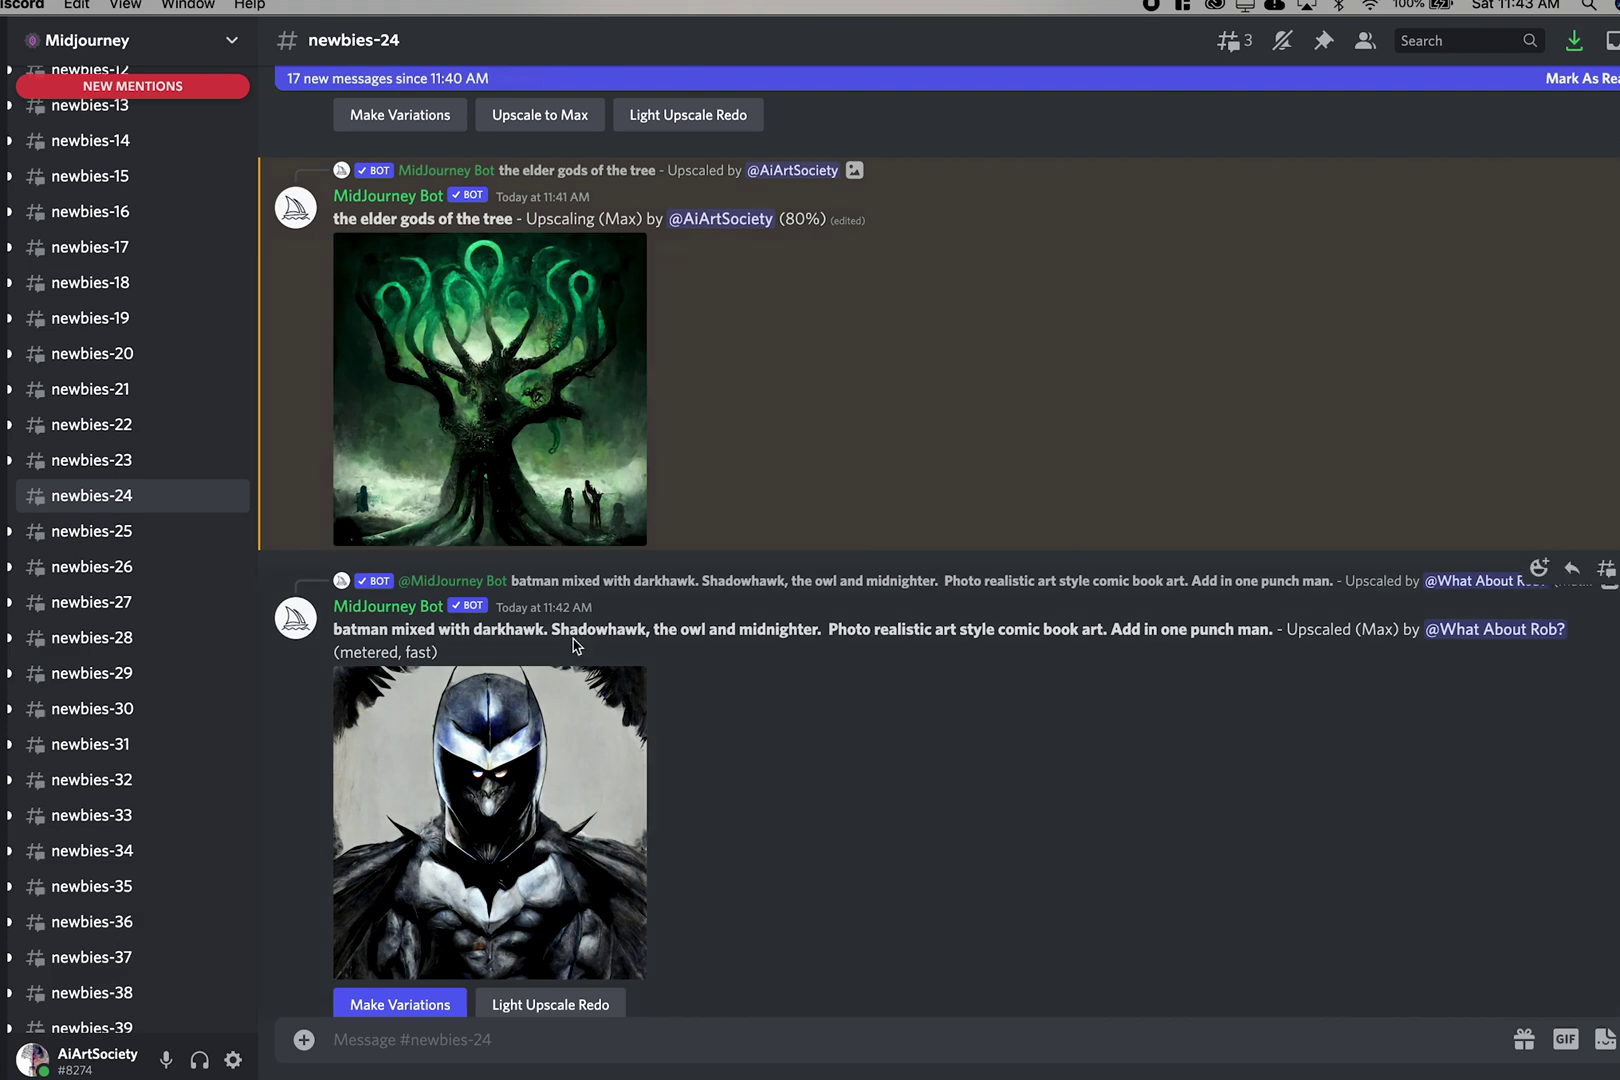
scroll(573, 645, up, 7)
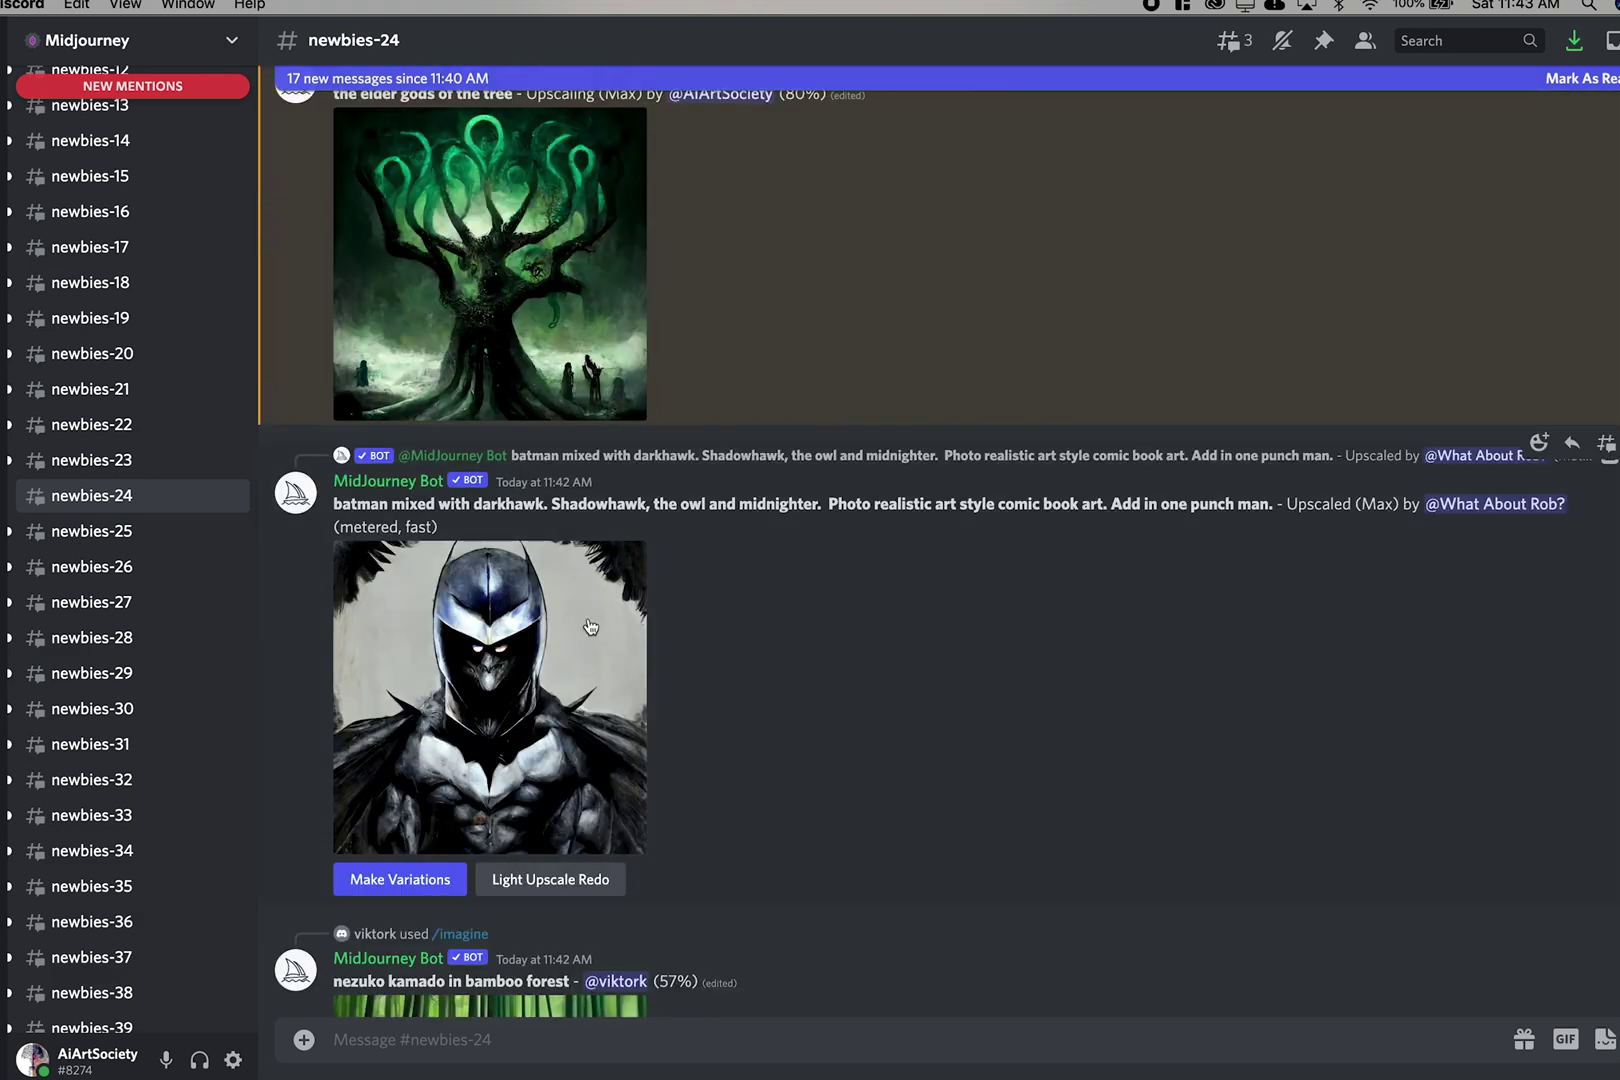
scroll(588, 625, down, 10)
scroll(588, 625, down, 10)
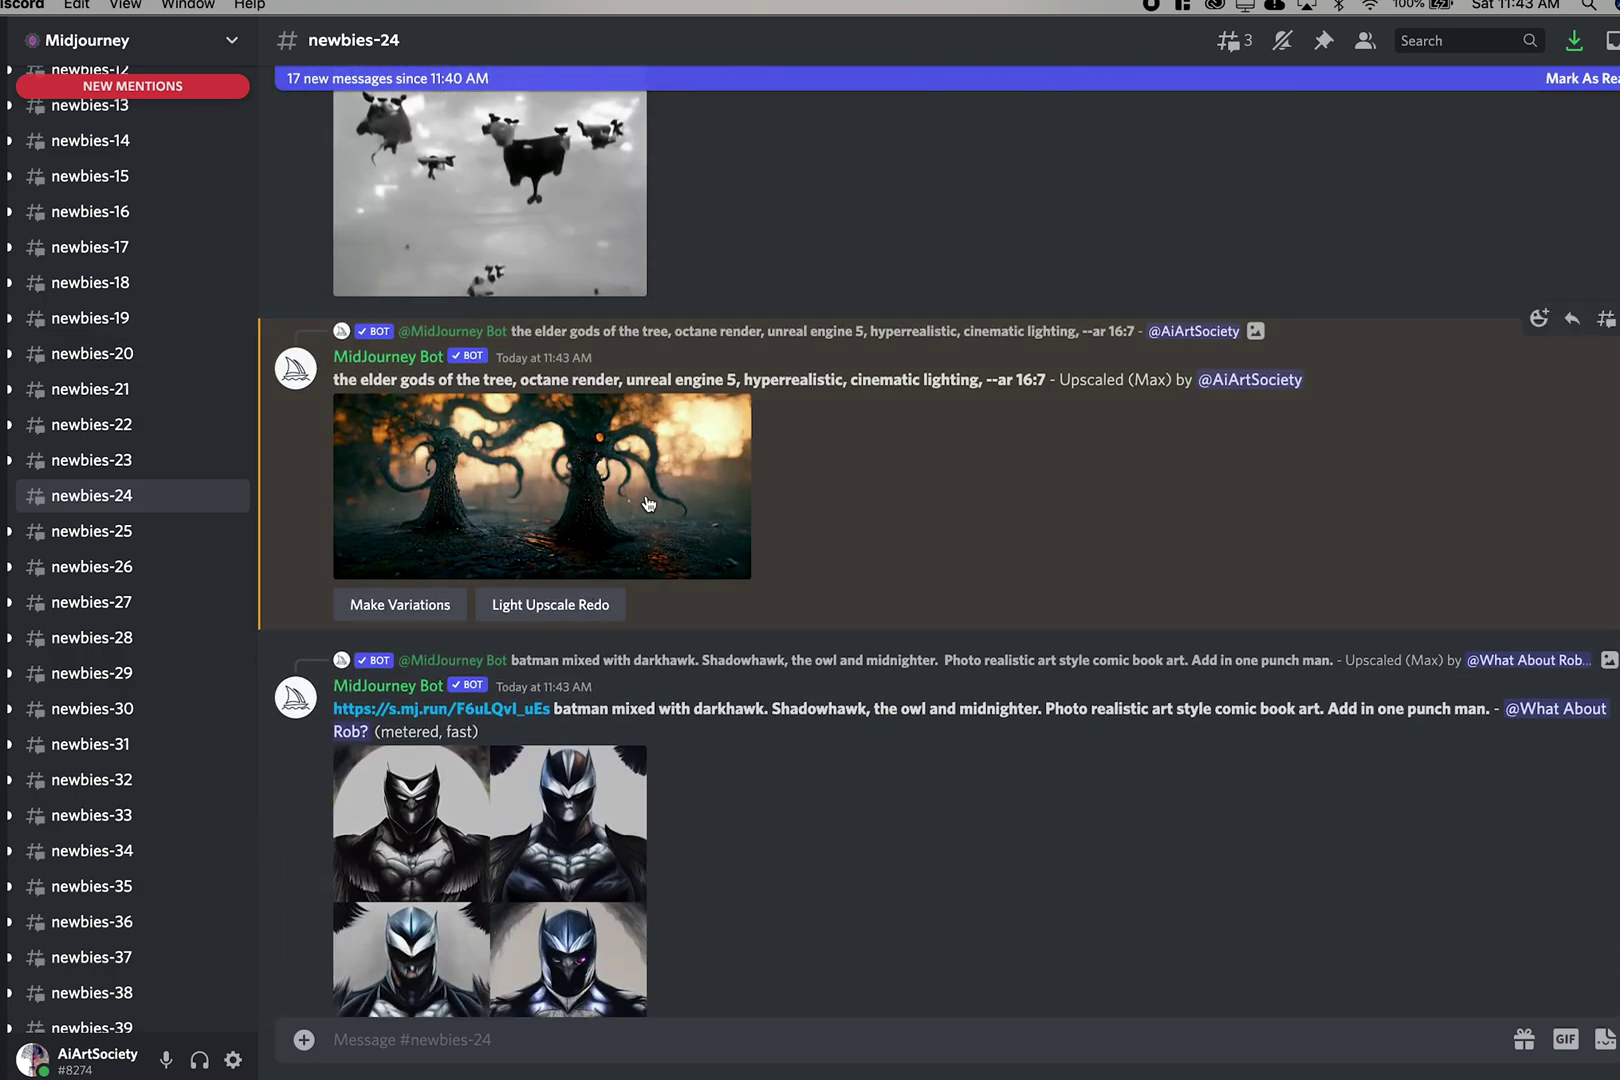
click(660, 497)
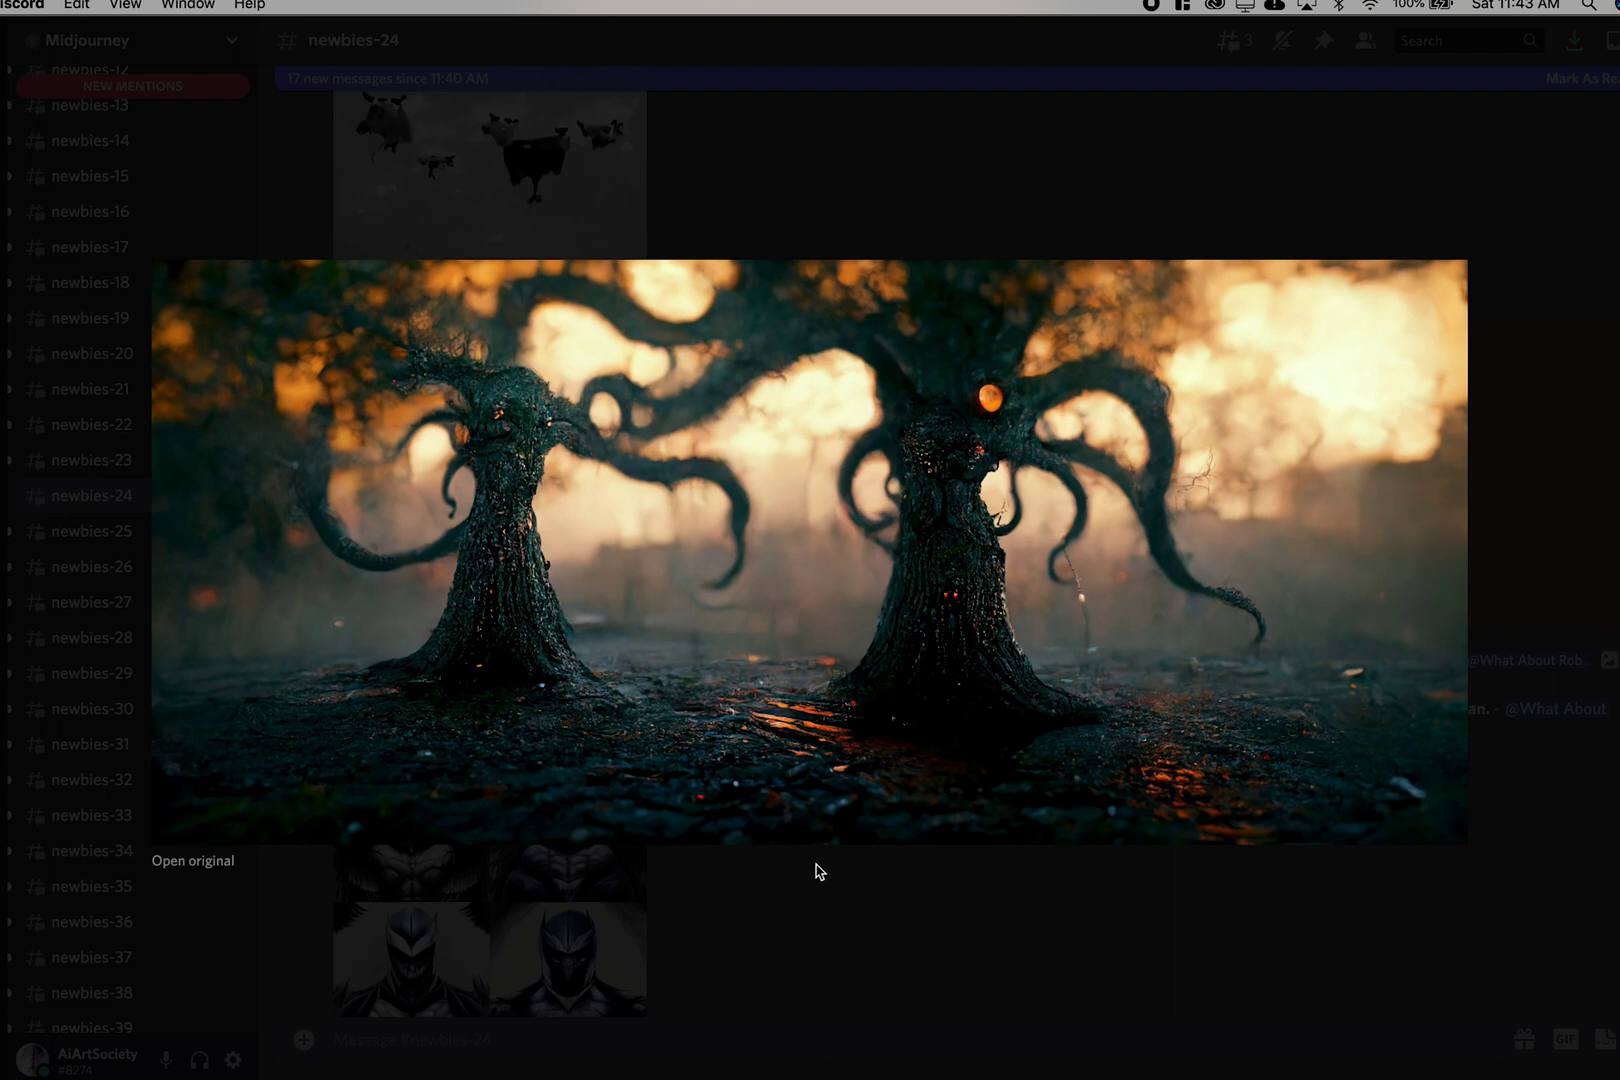
click(808, 982)
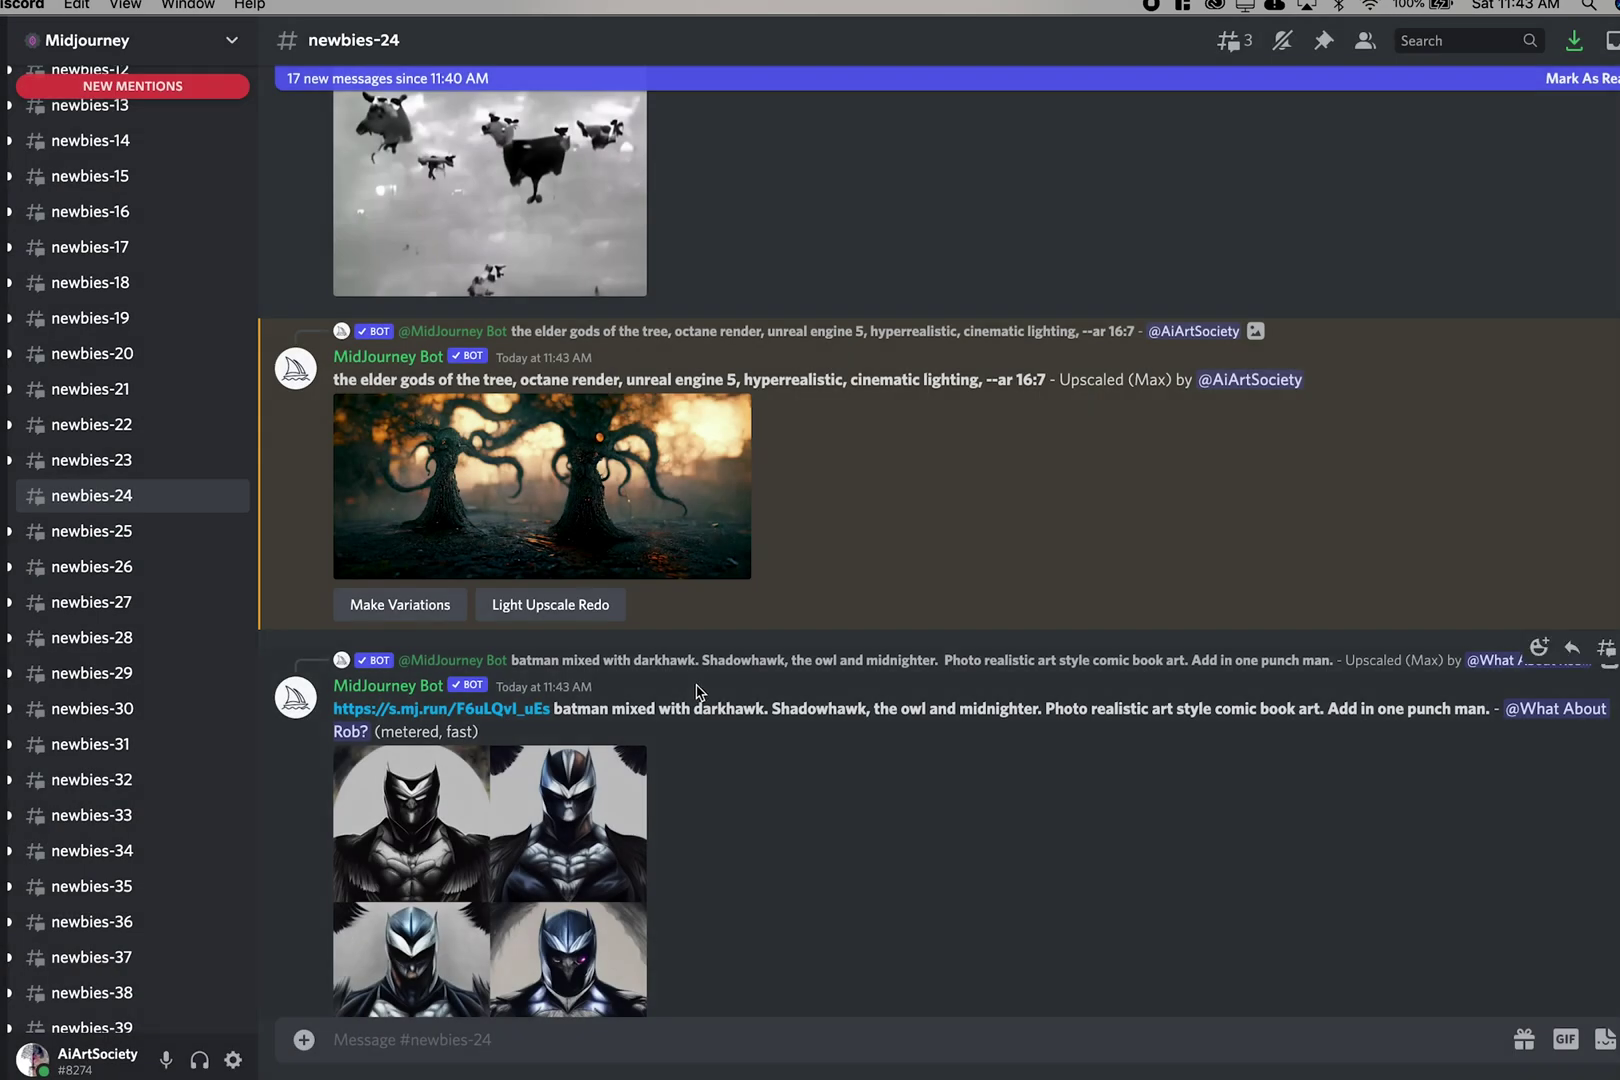
Step: Copy the green tree image to the clipboard and bring up the ArtDisplay mock-ups folder
click(600, 483)
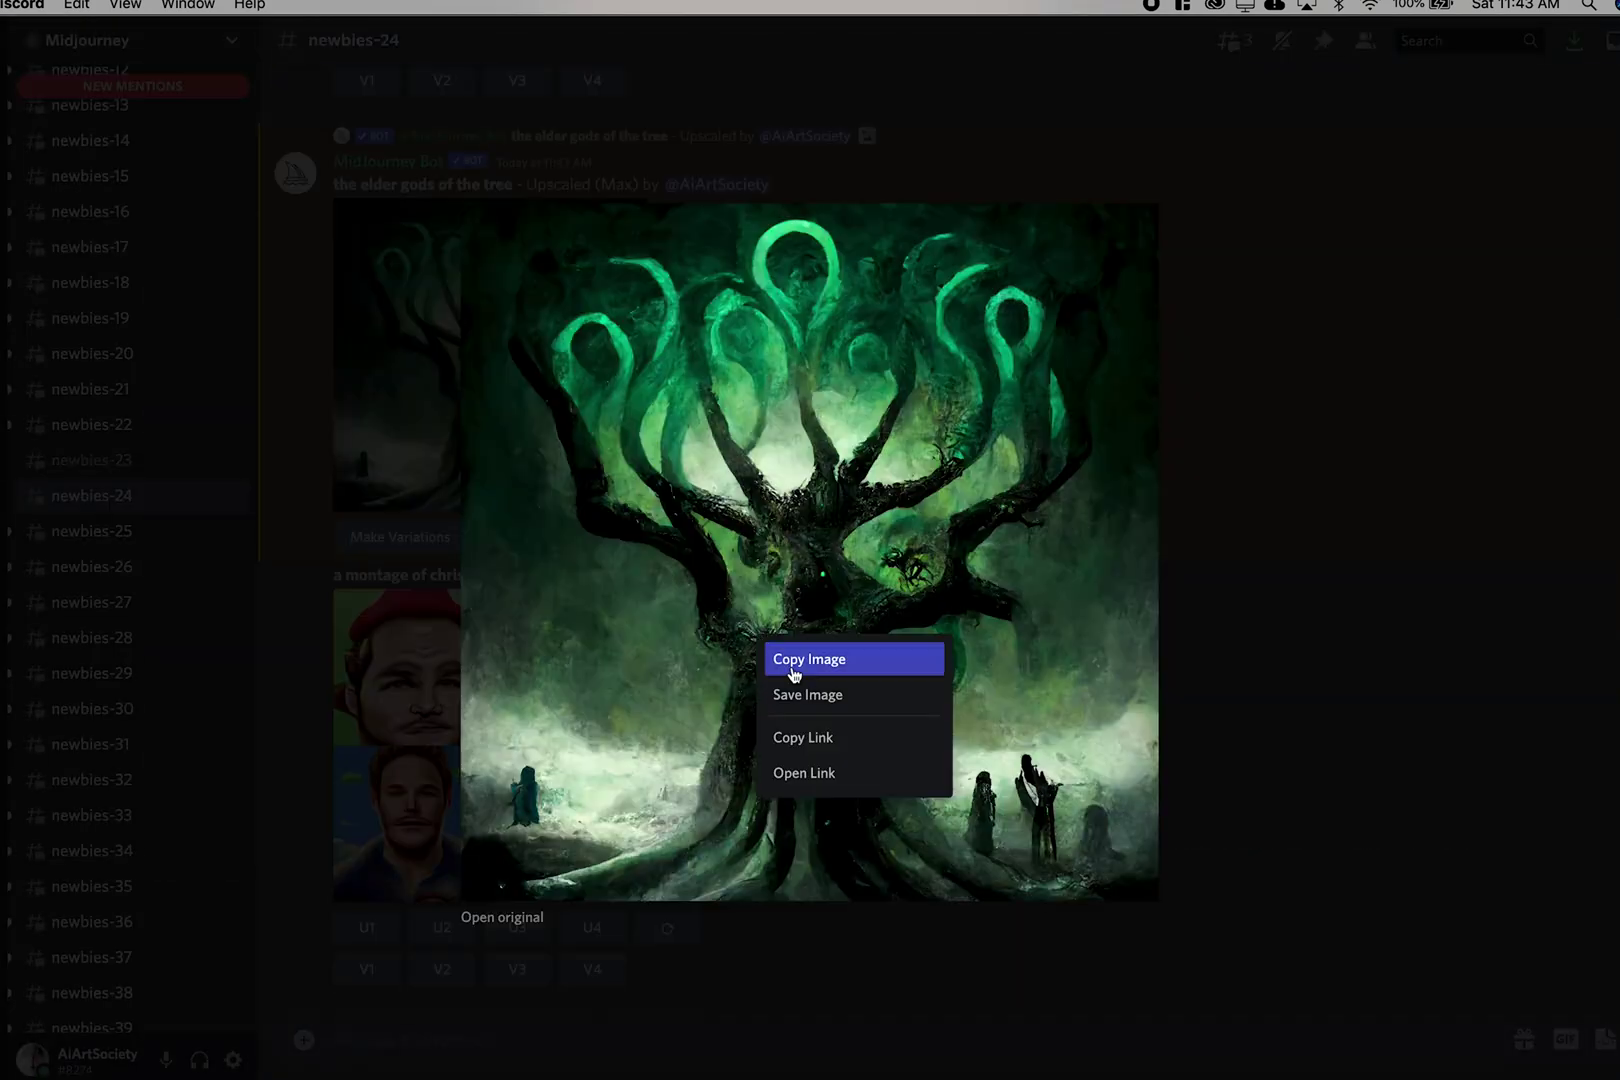
click(805, 695)
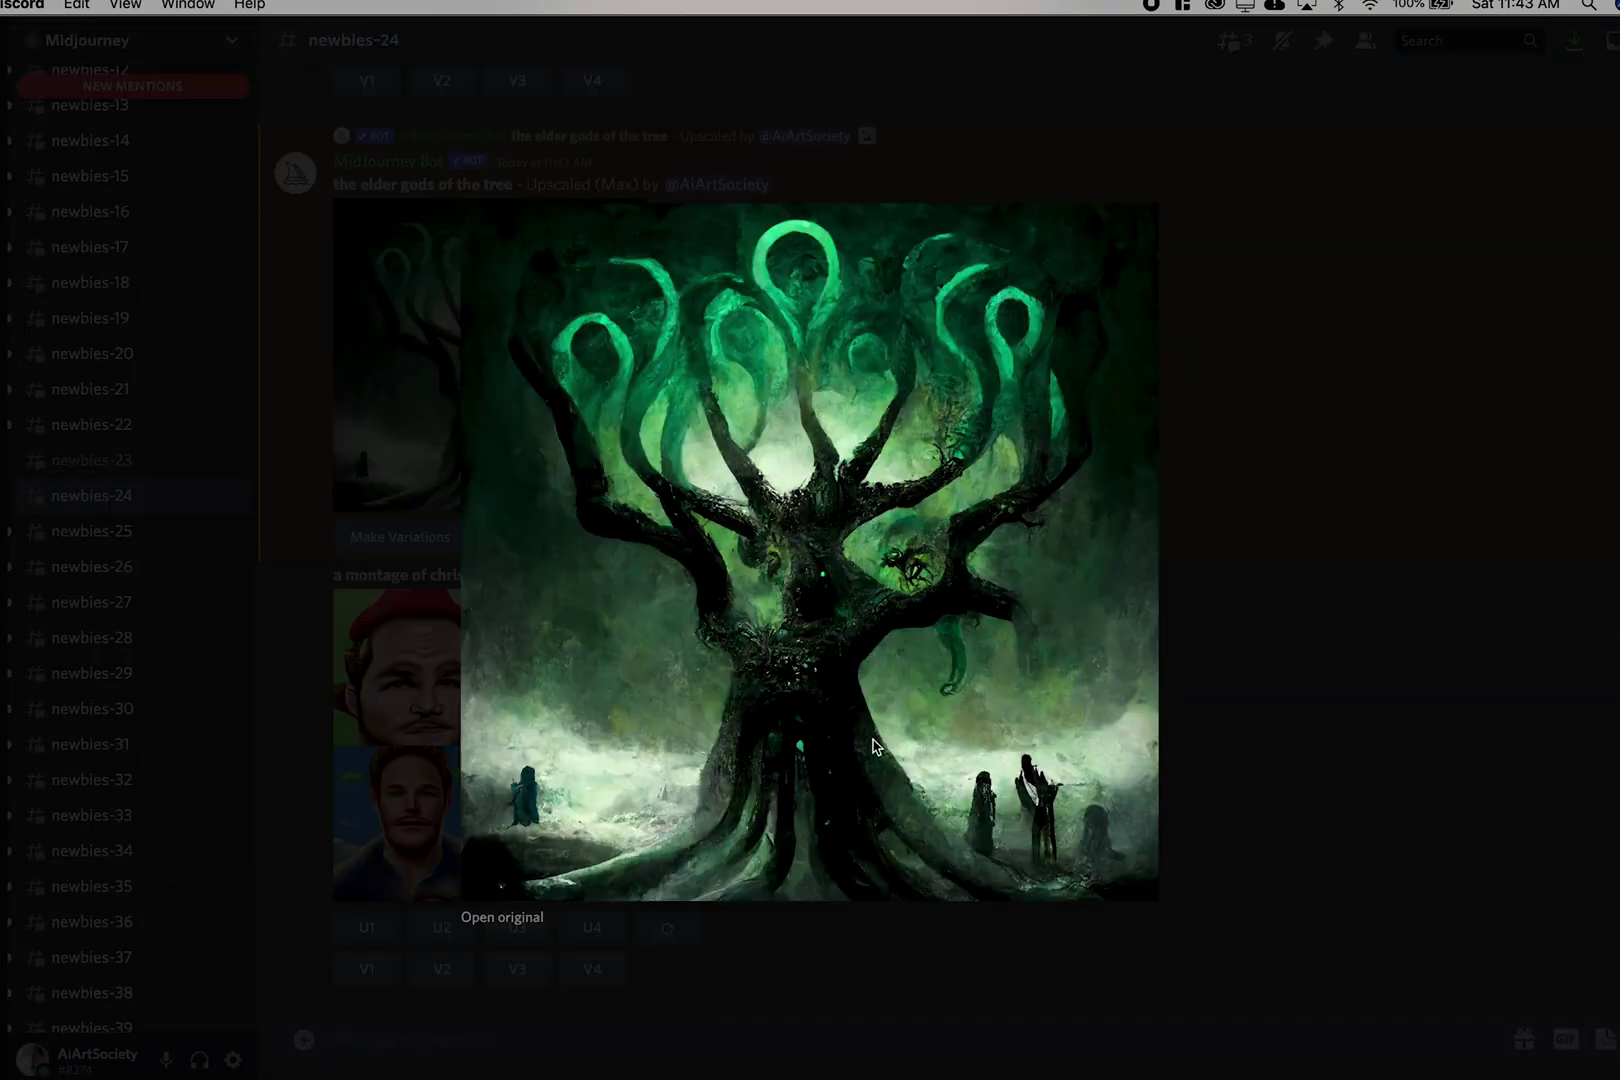
click(951, 951)
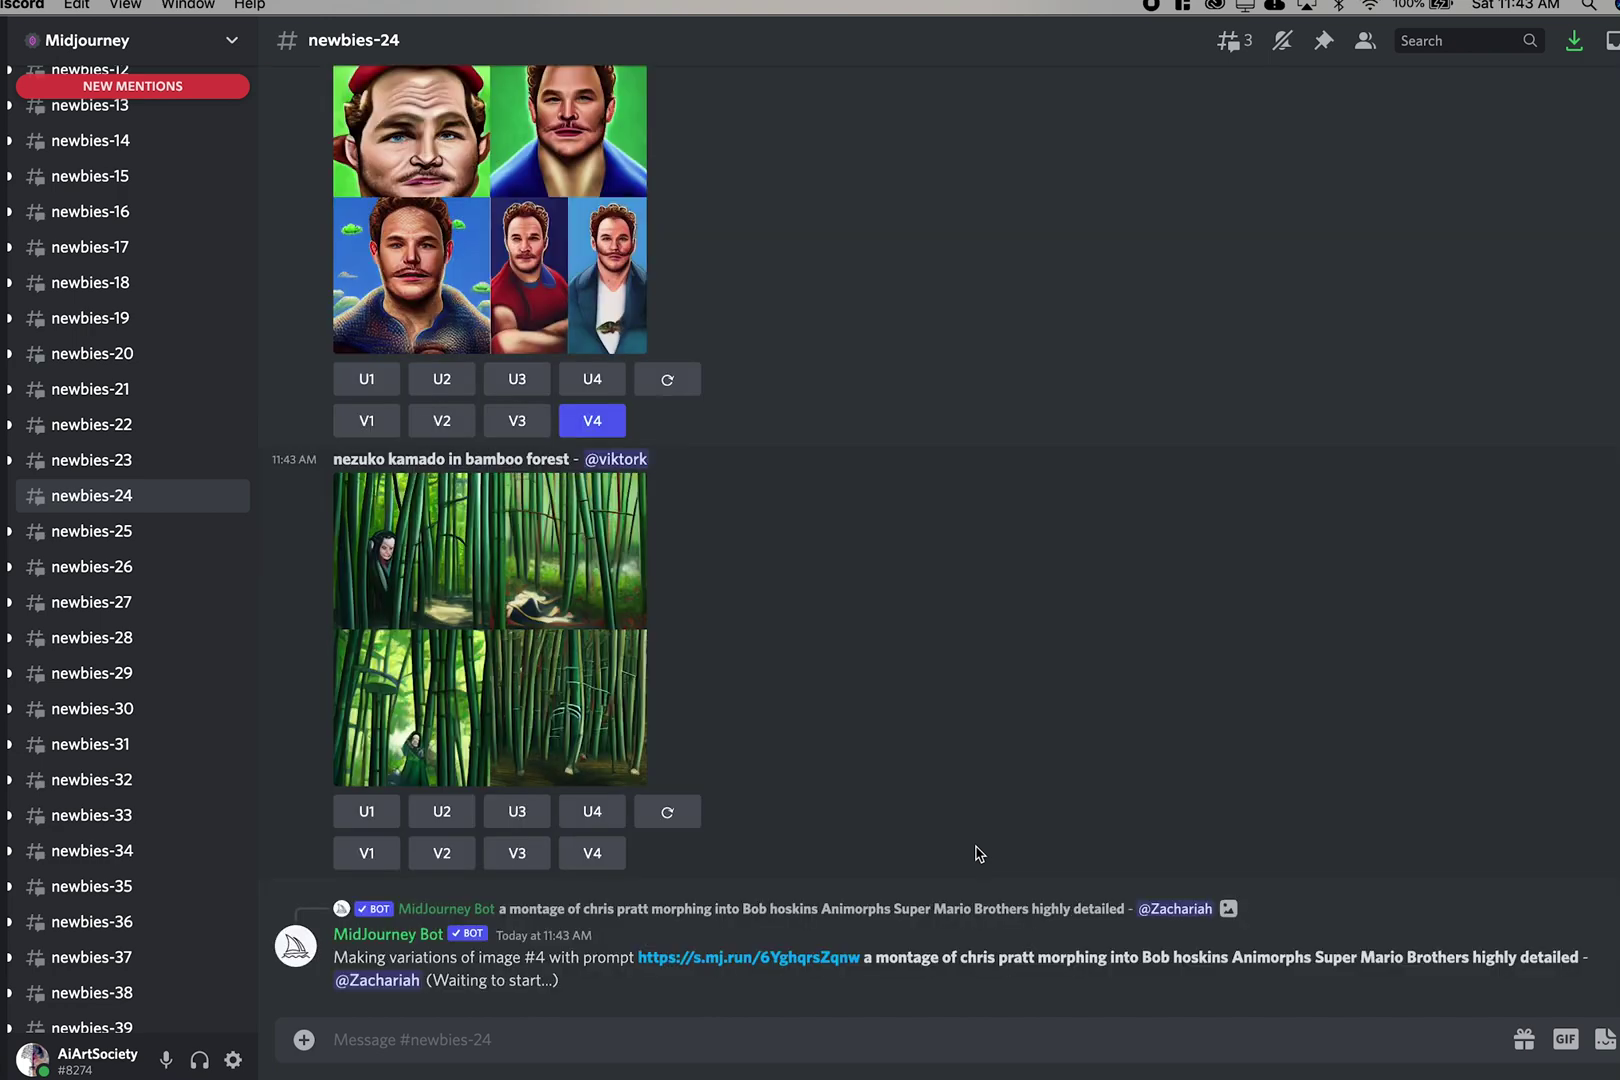
click(34, 1052)
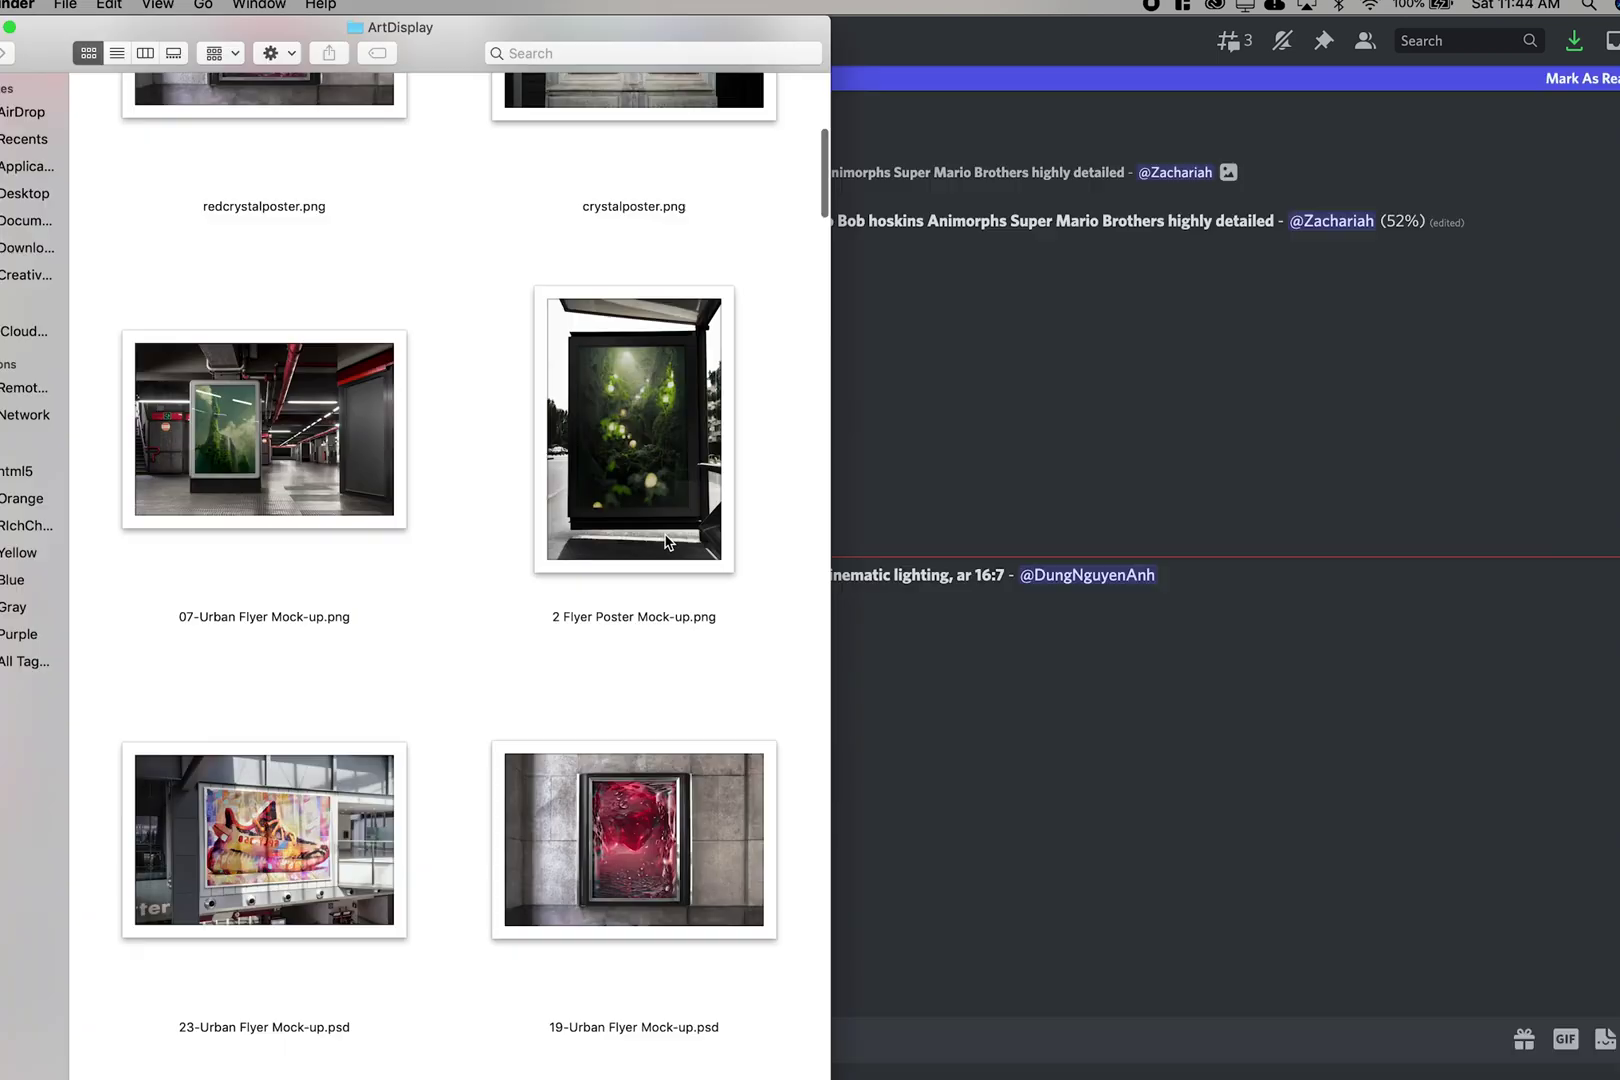
Step: Scroll the ArtDisplay mock-ups folder down to the Urban Flyer Mock-up files
scroll(667, 541, down, 15)
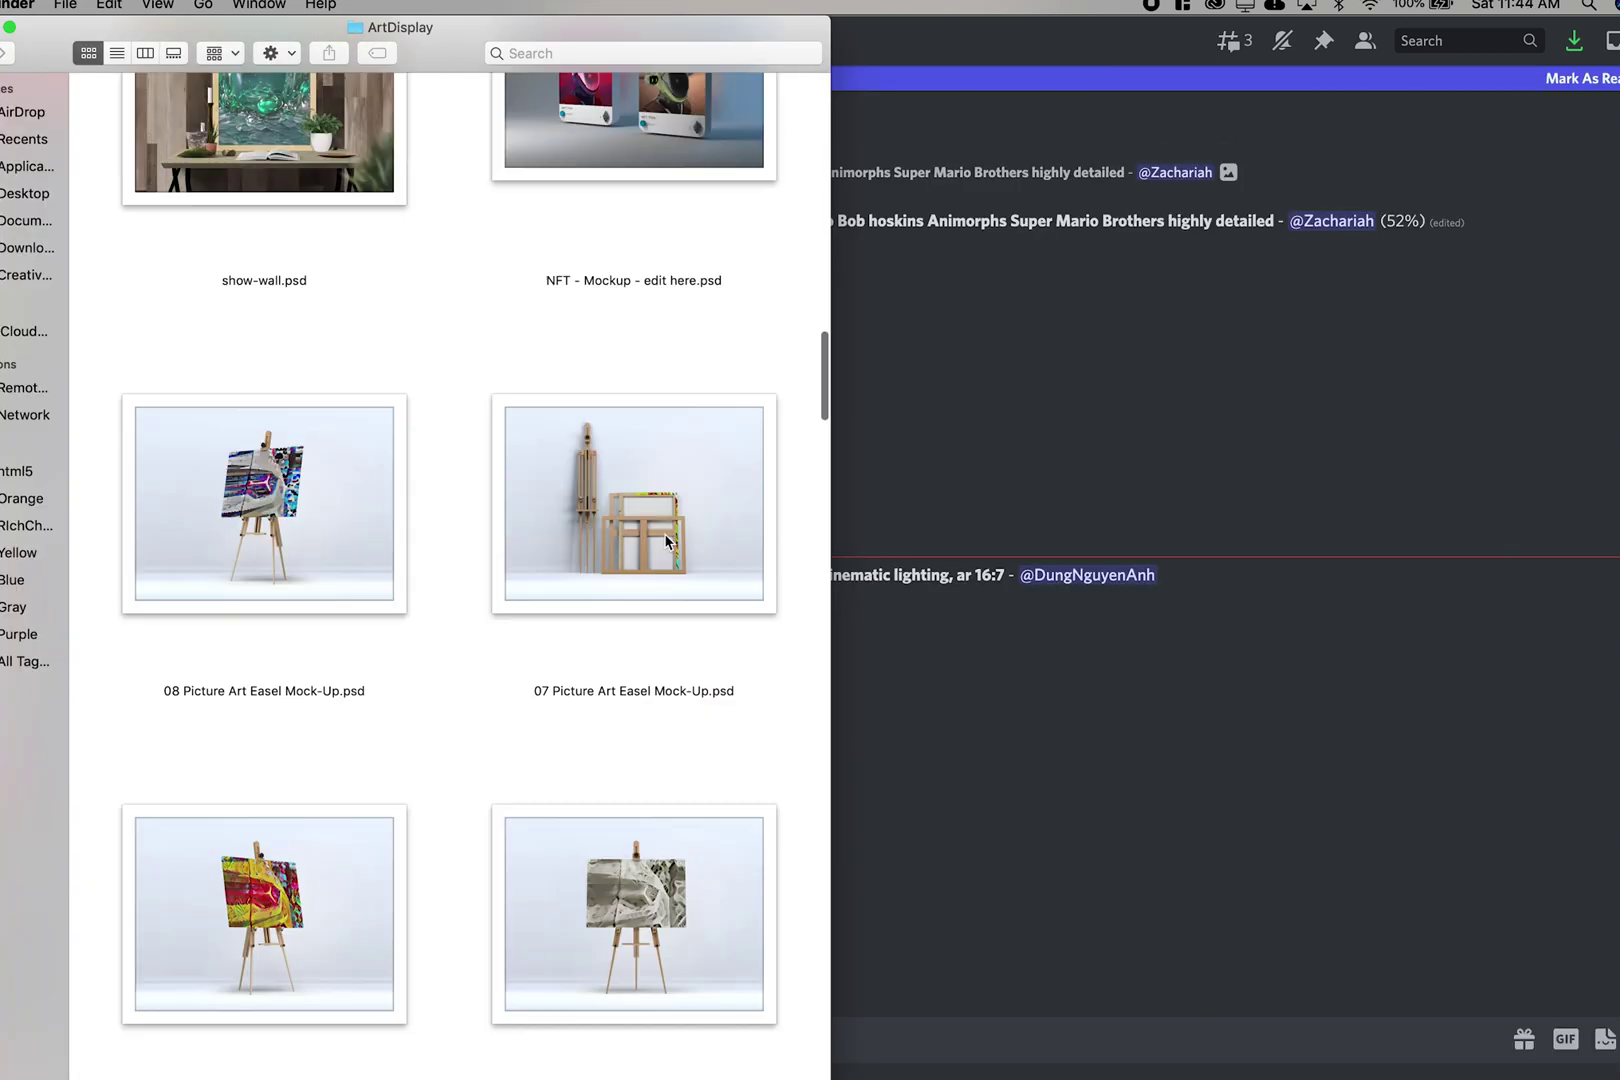
scroll(666, 541, down, 15)
scroll(664, 536, down, 5)
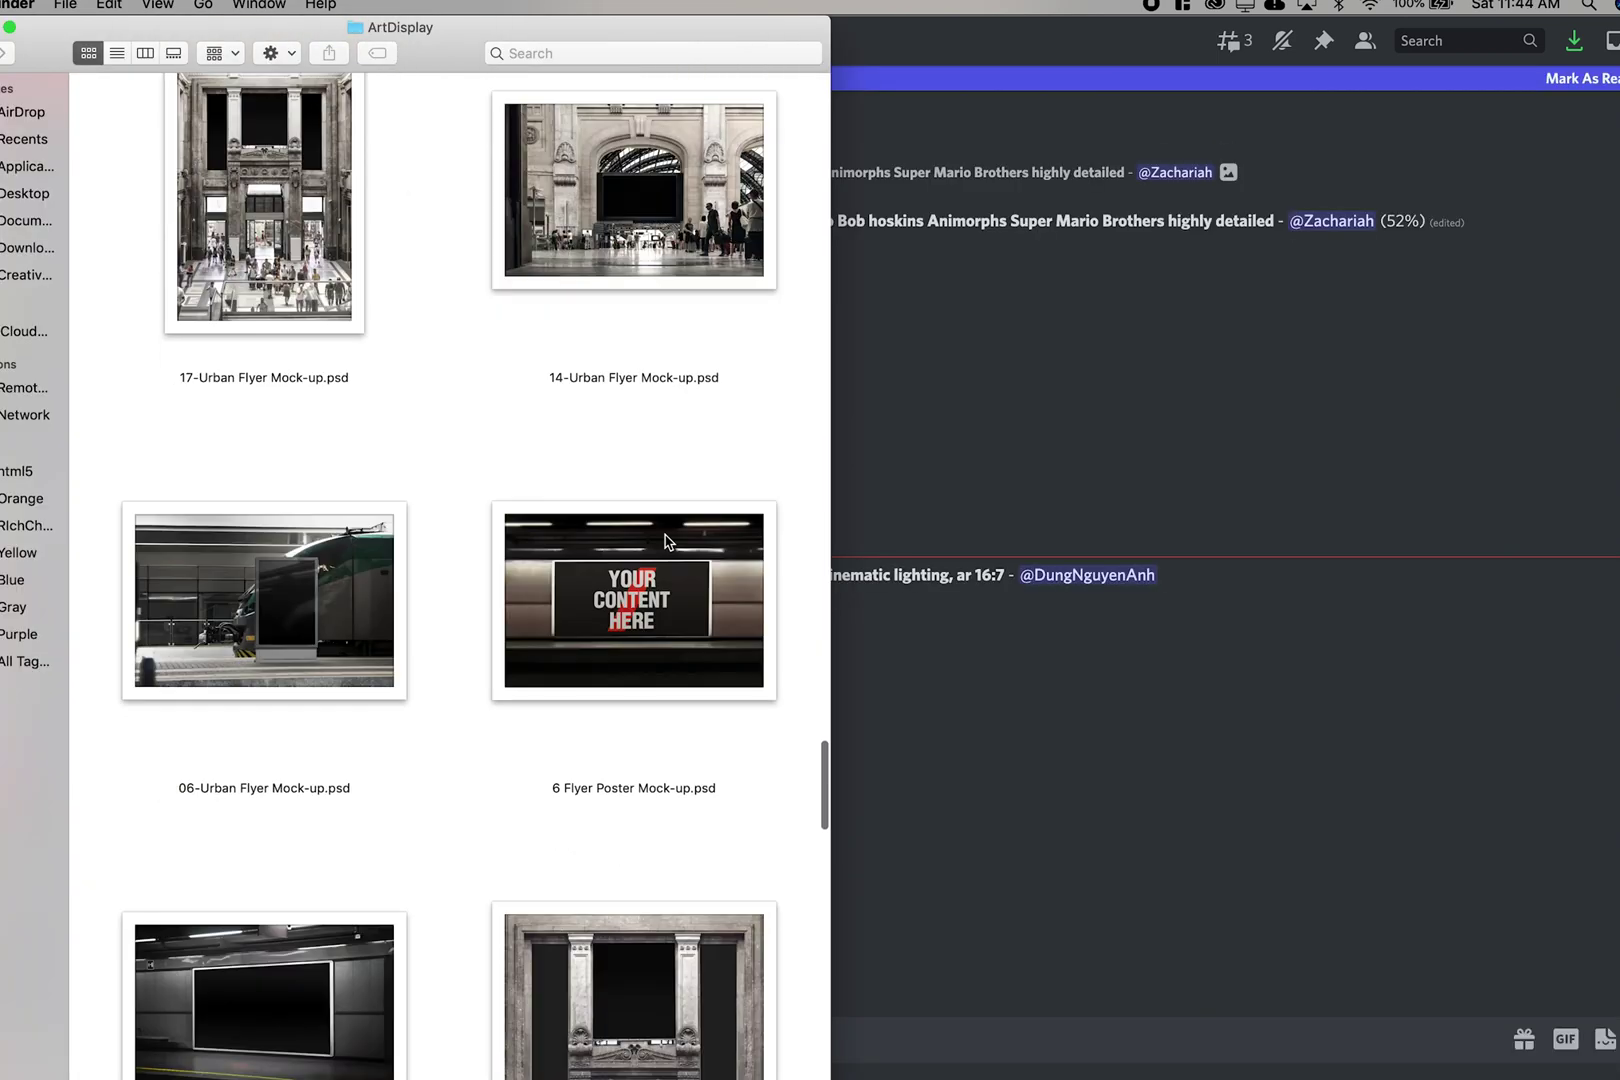
scroll(667, 541, down, 2)
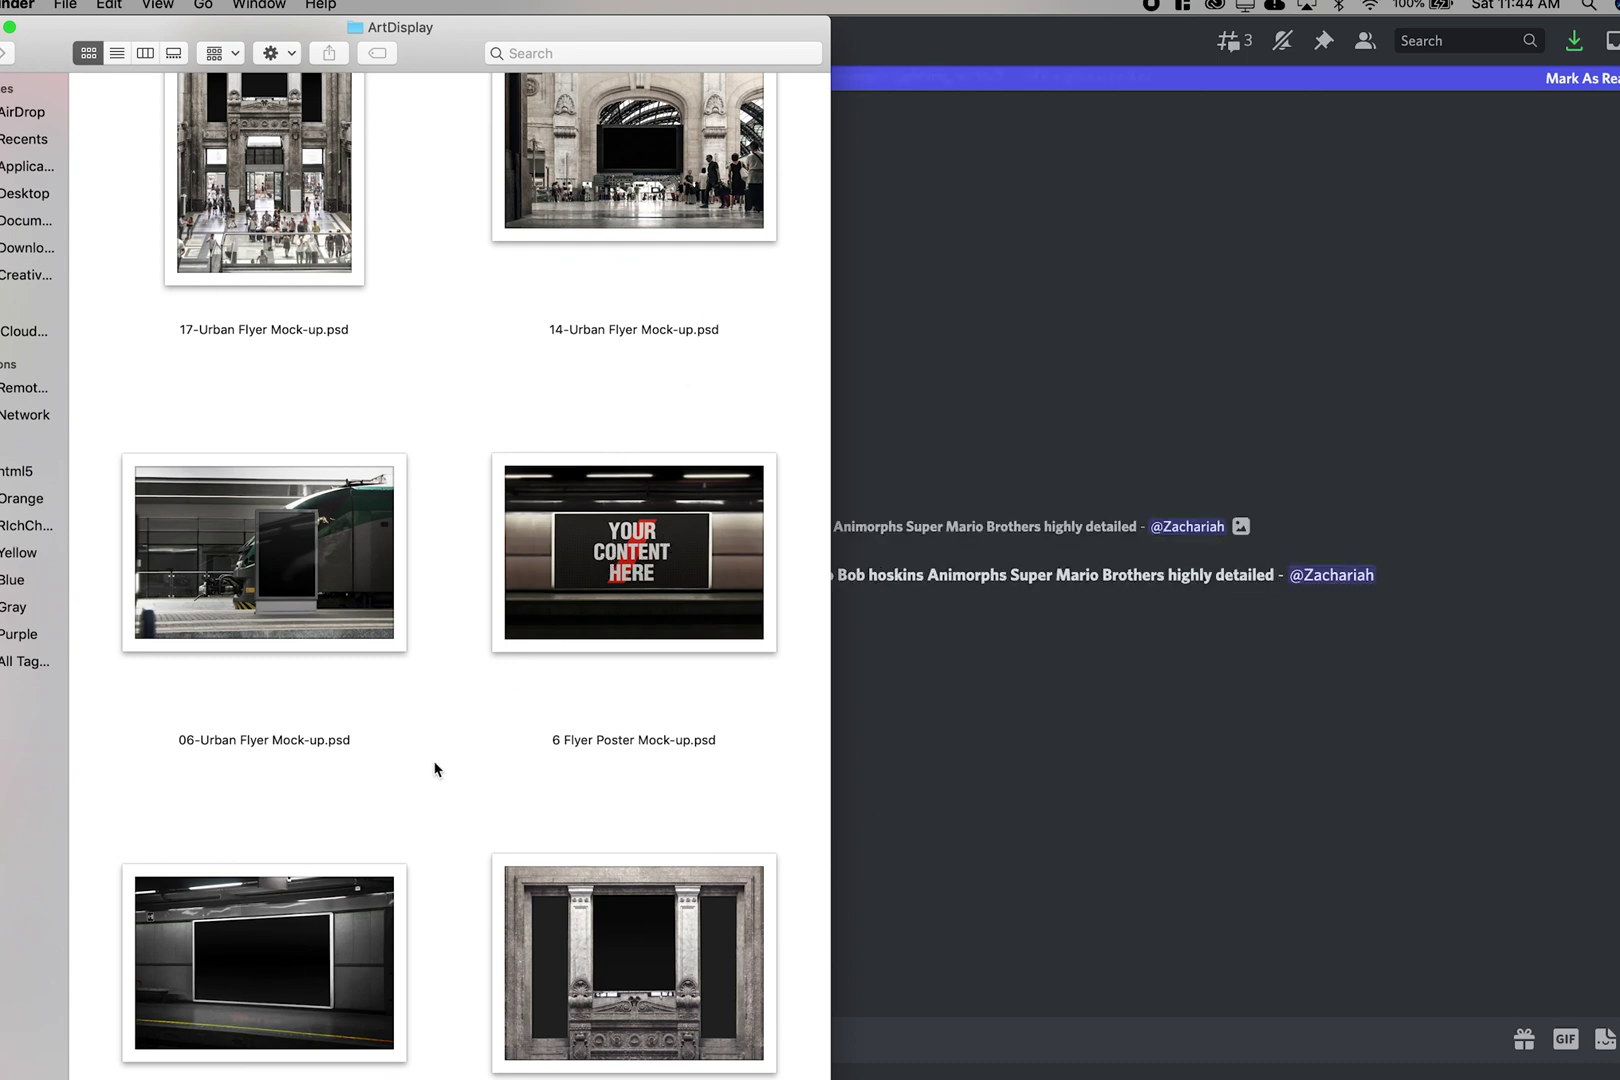
scroll(436, 766, down, 5)
Step: Open the 5x3 Ratio Billboard smart object in 02-Urban Flyer Mock-up.psd and stretch the tree image to fill it
double_click(313, 812)
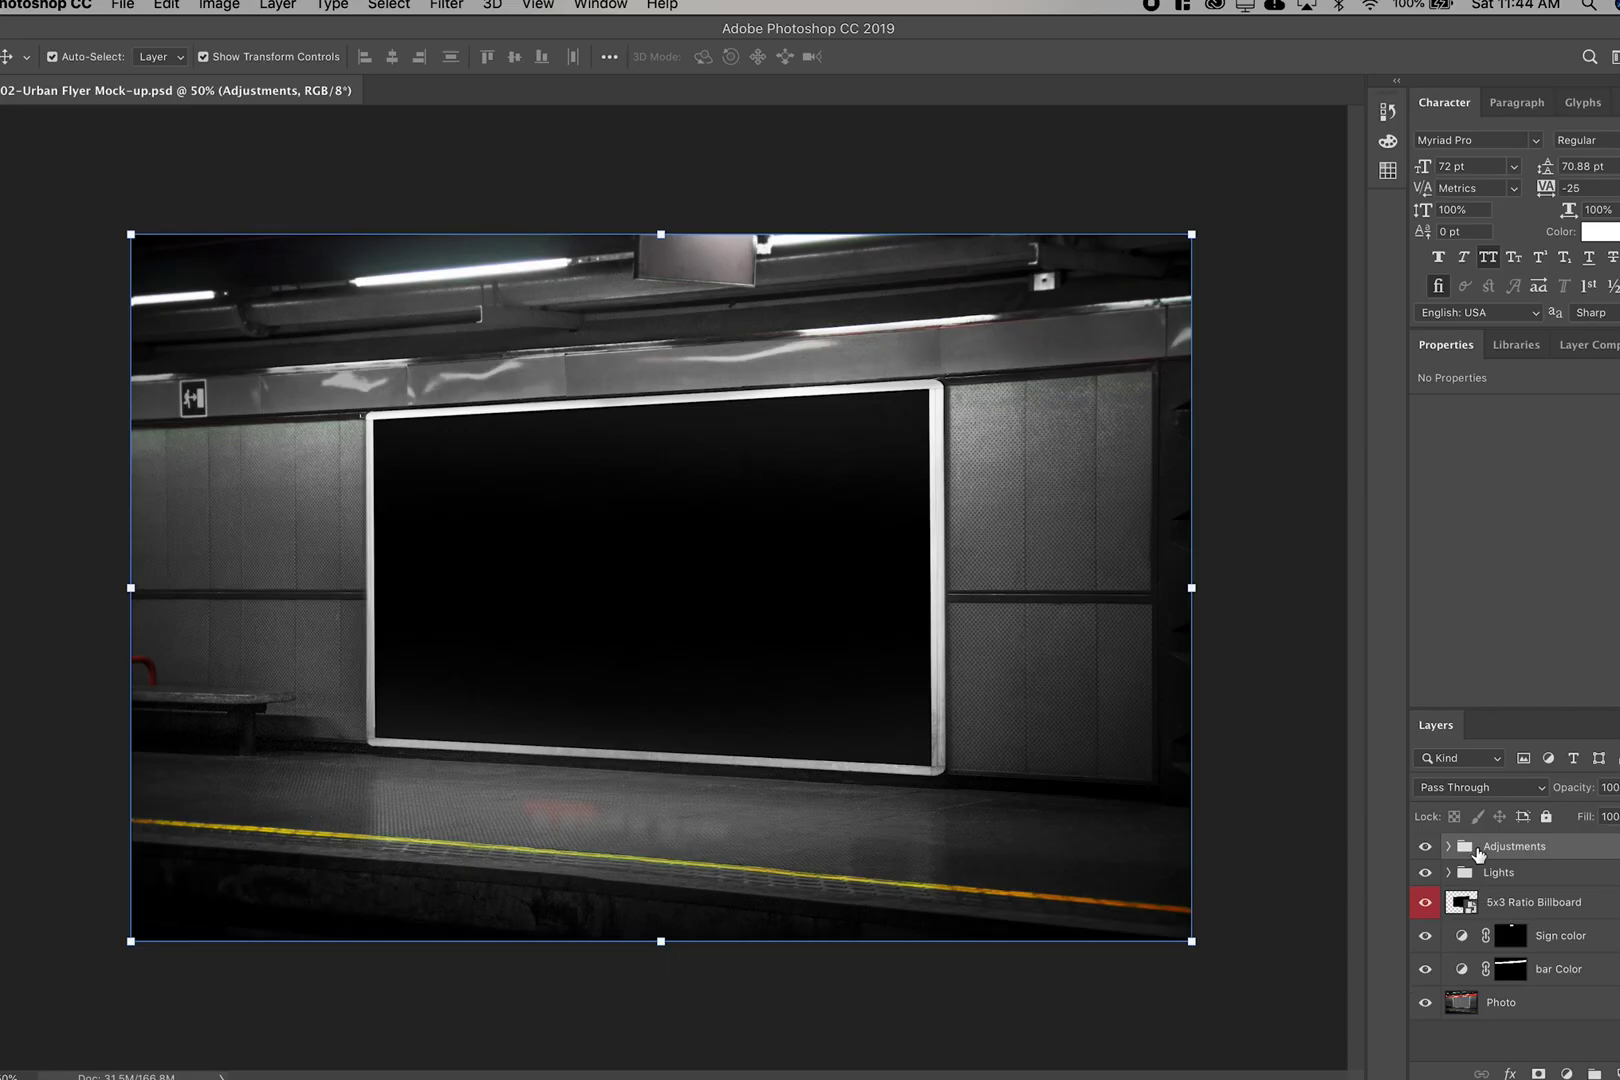
double_click(1460, 903)
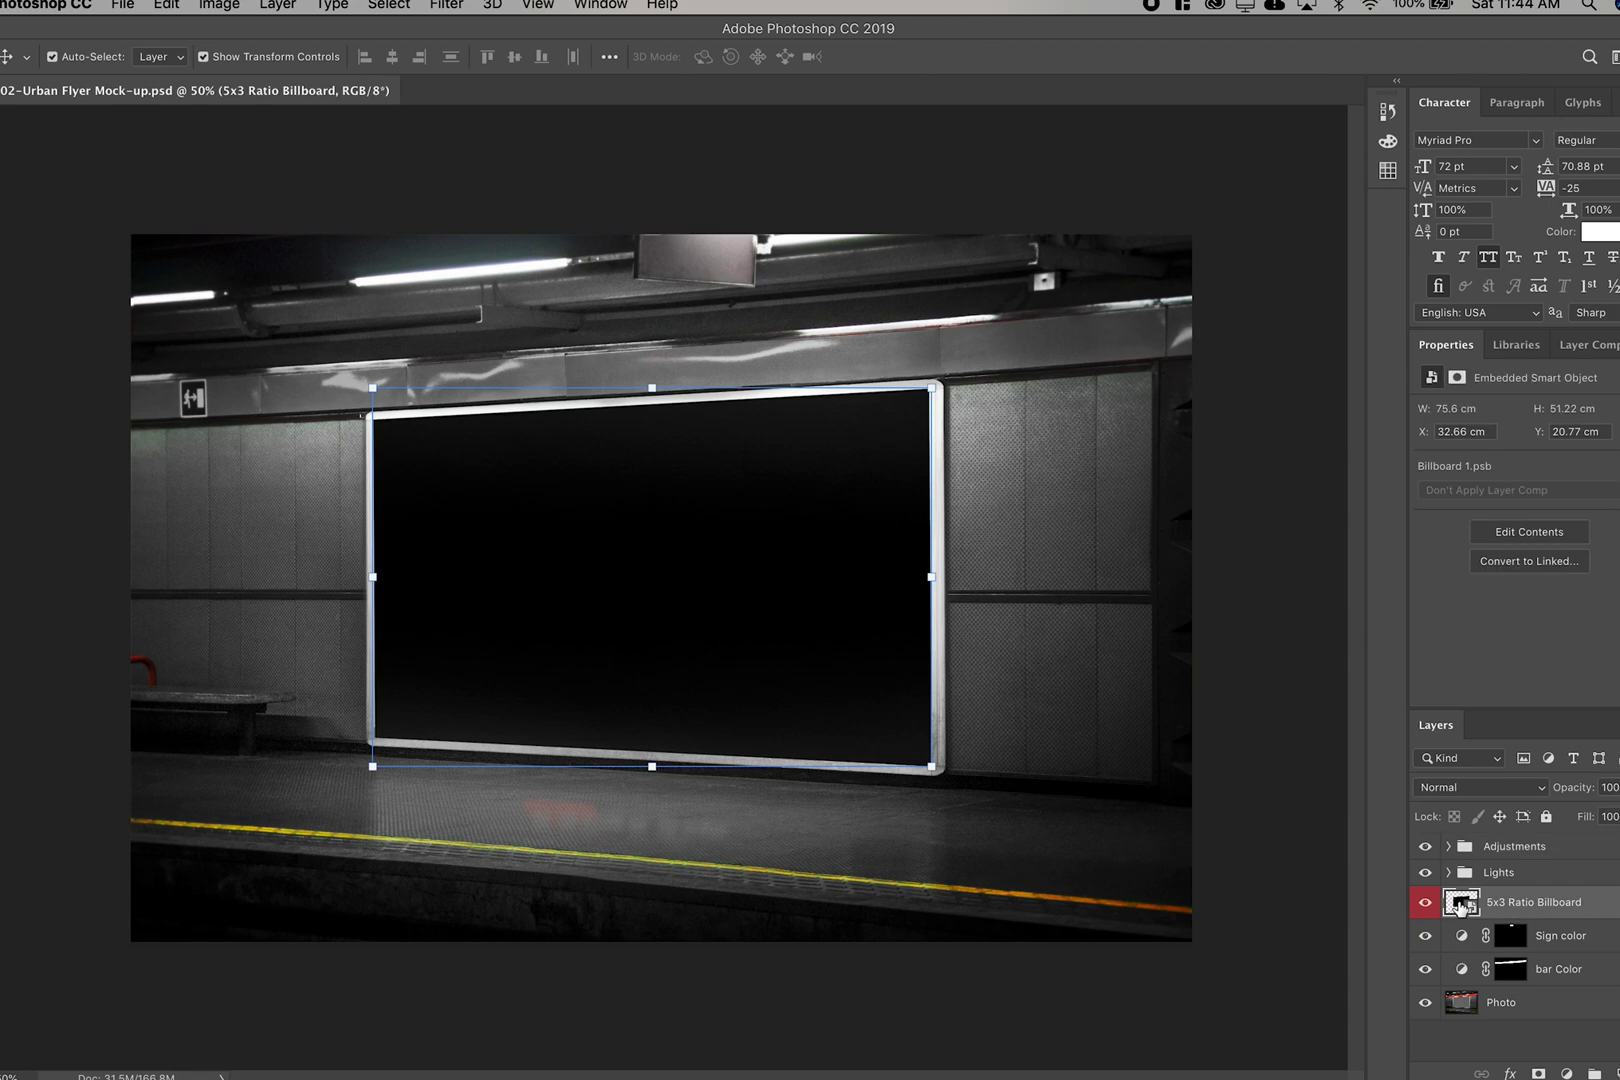
mouse_move(437, 1040)
click(28, 1045)
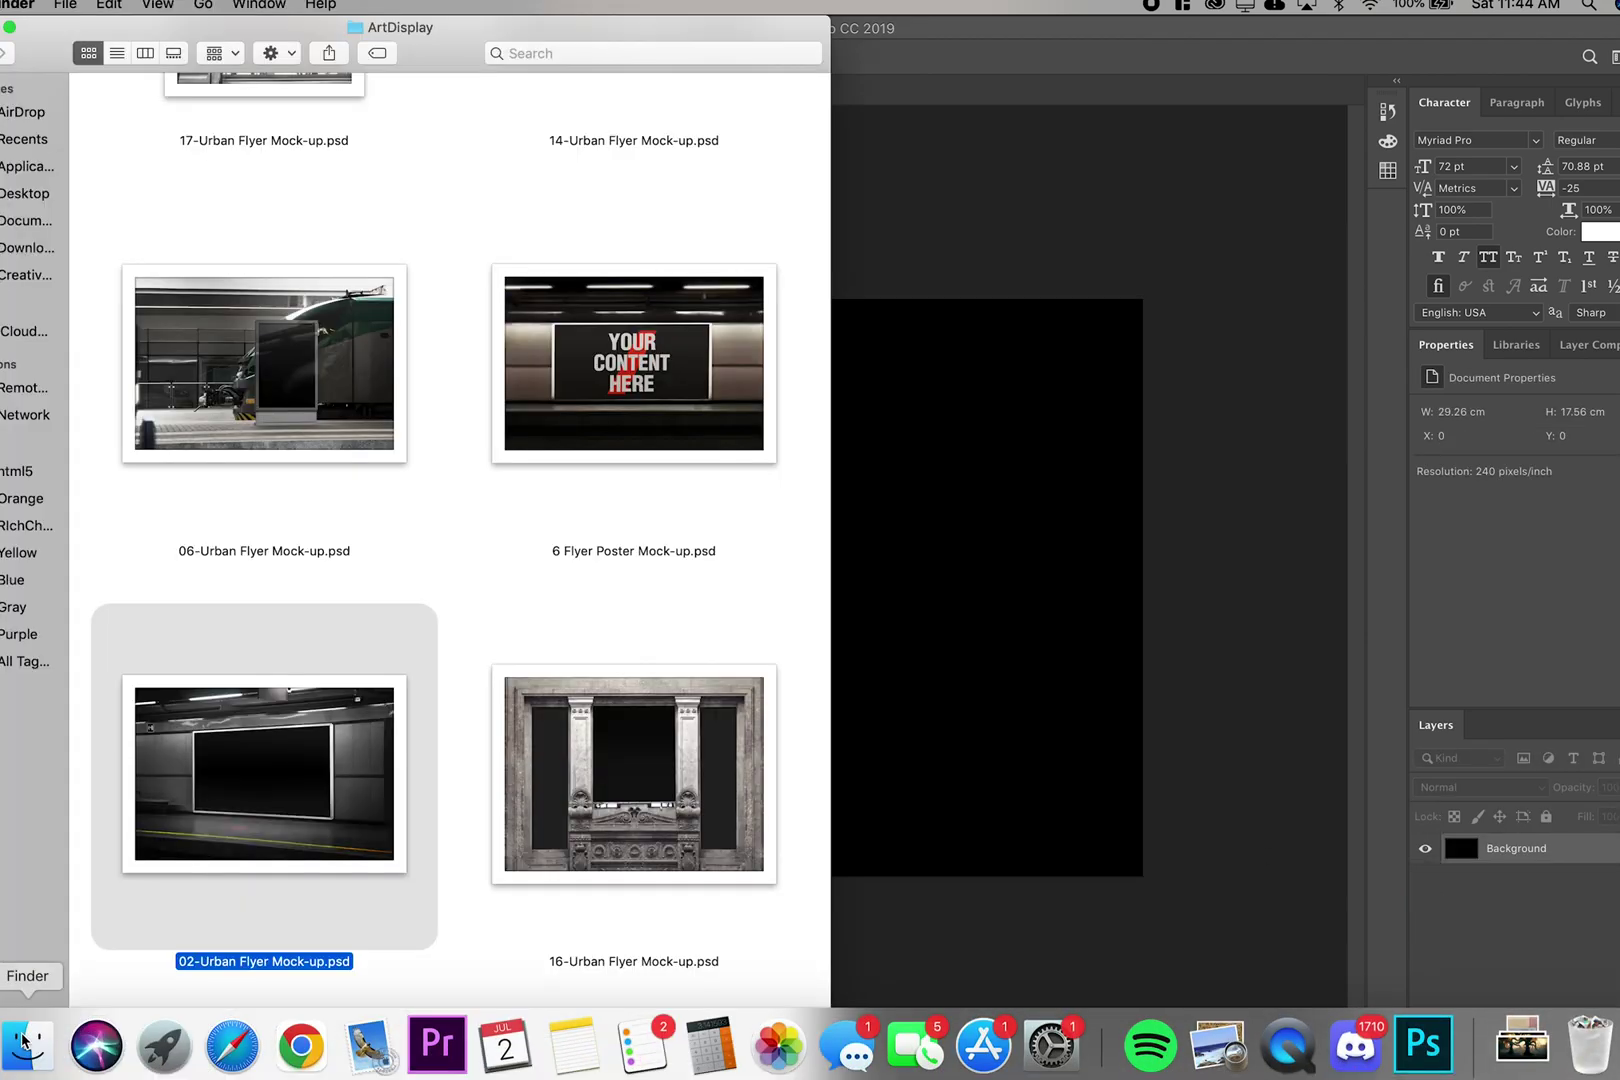
drag(300, 143, 886, 433)
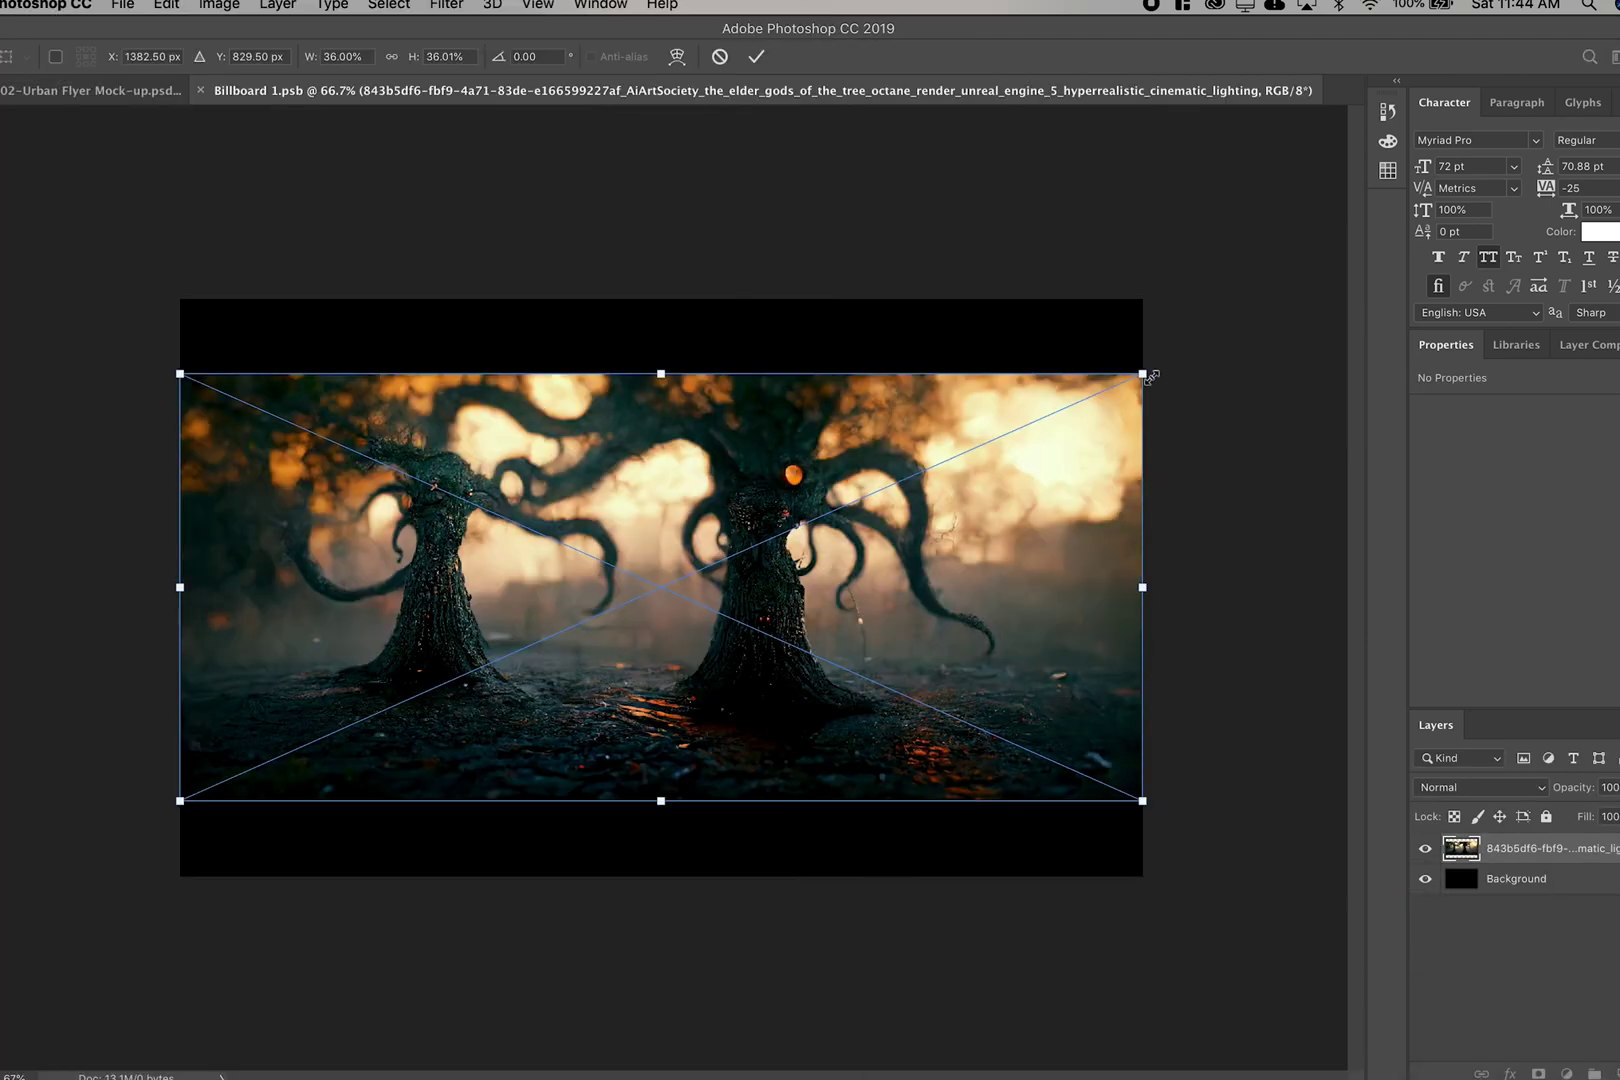
drag(663, 370, 661, 299)
drag(661, 799, 662, 876)
Step: Save the billboard contents, close the .psb and view the finished subway mockup
key(super+s)
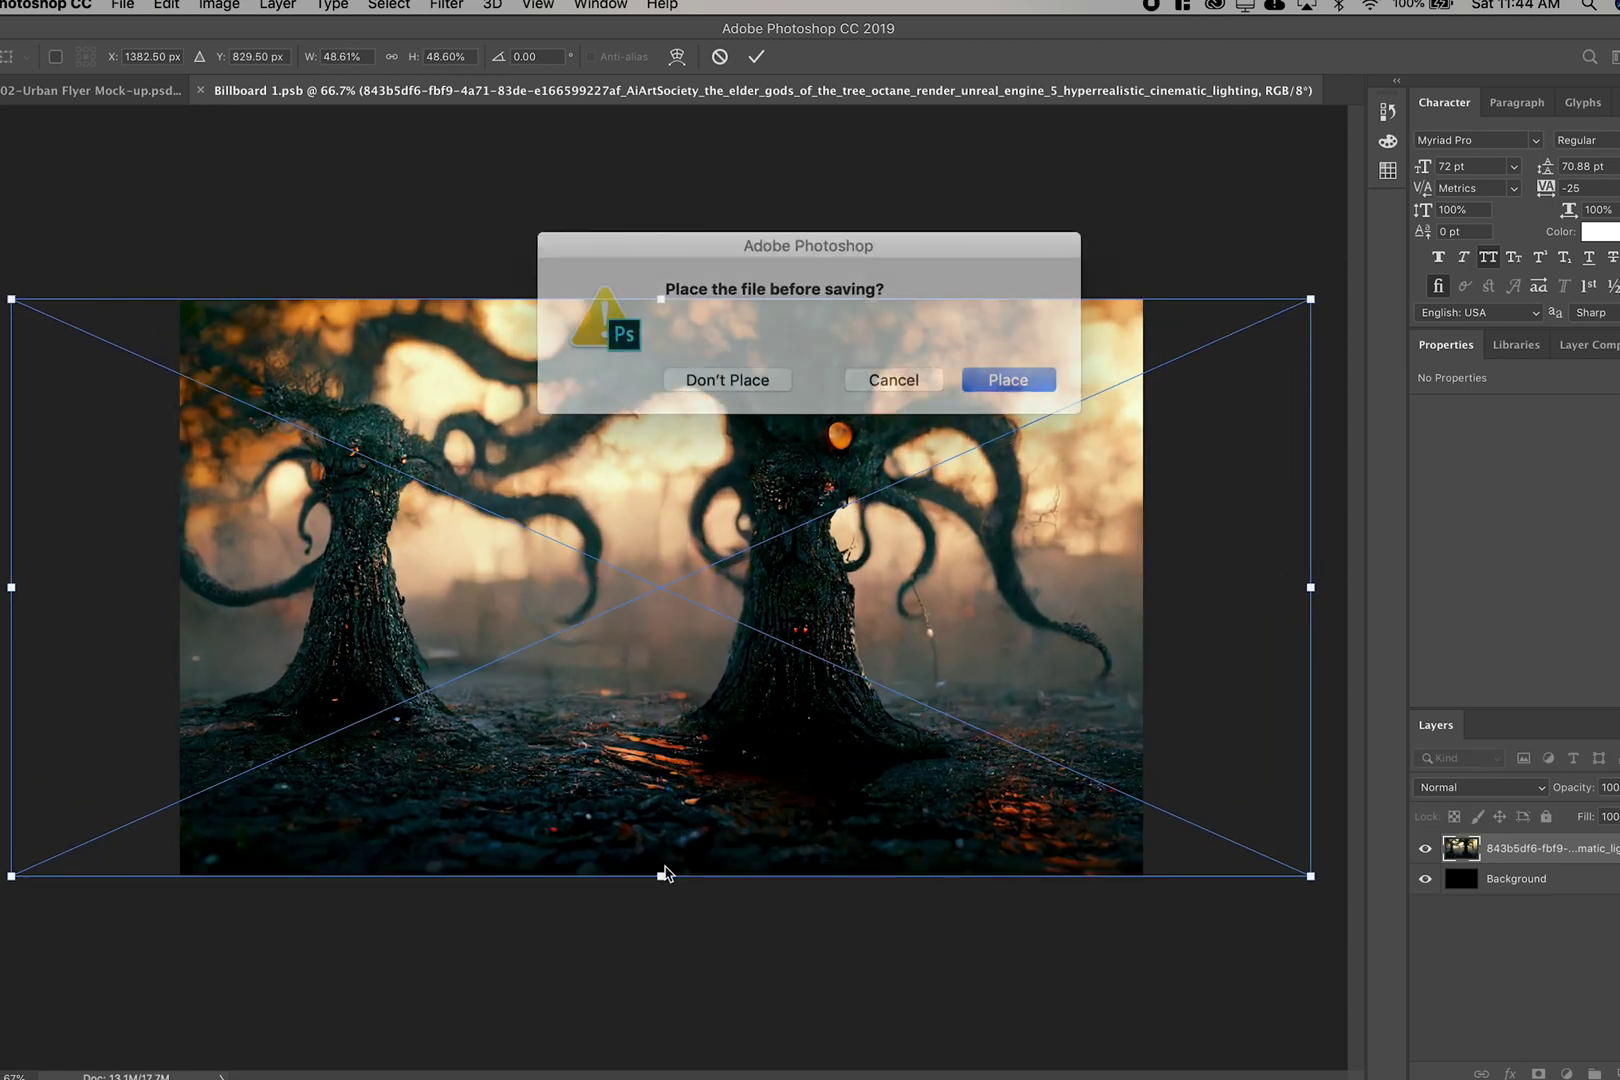
click(959, 369)
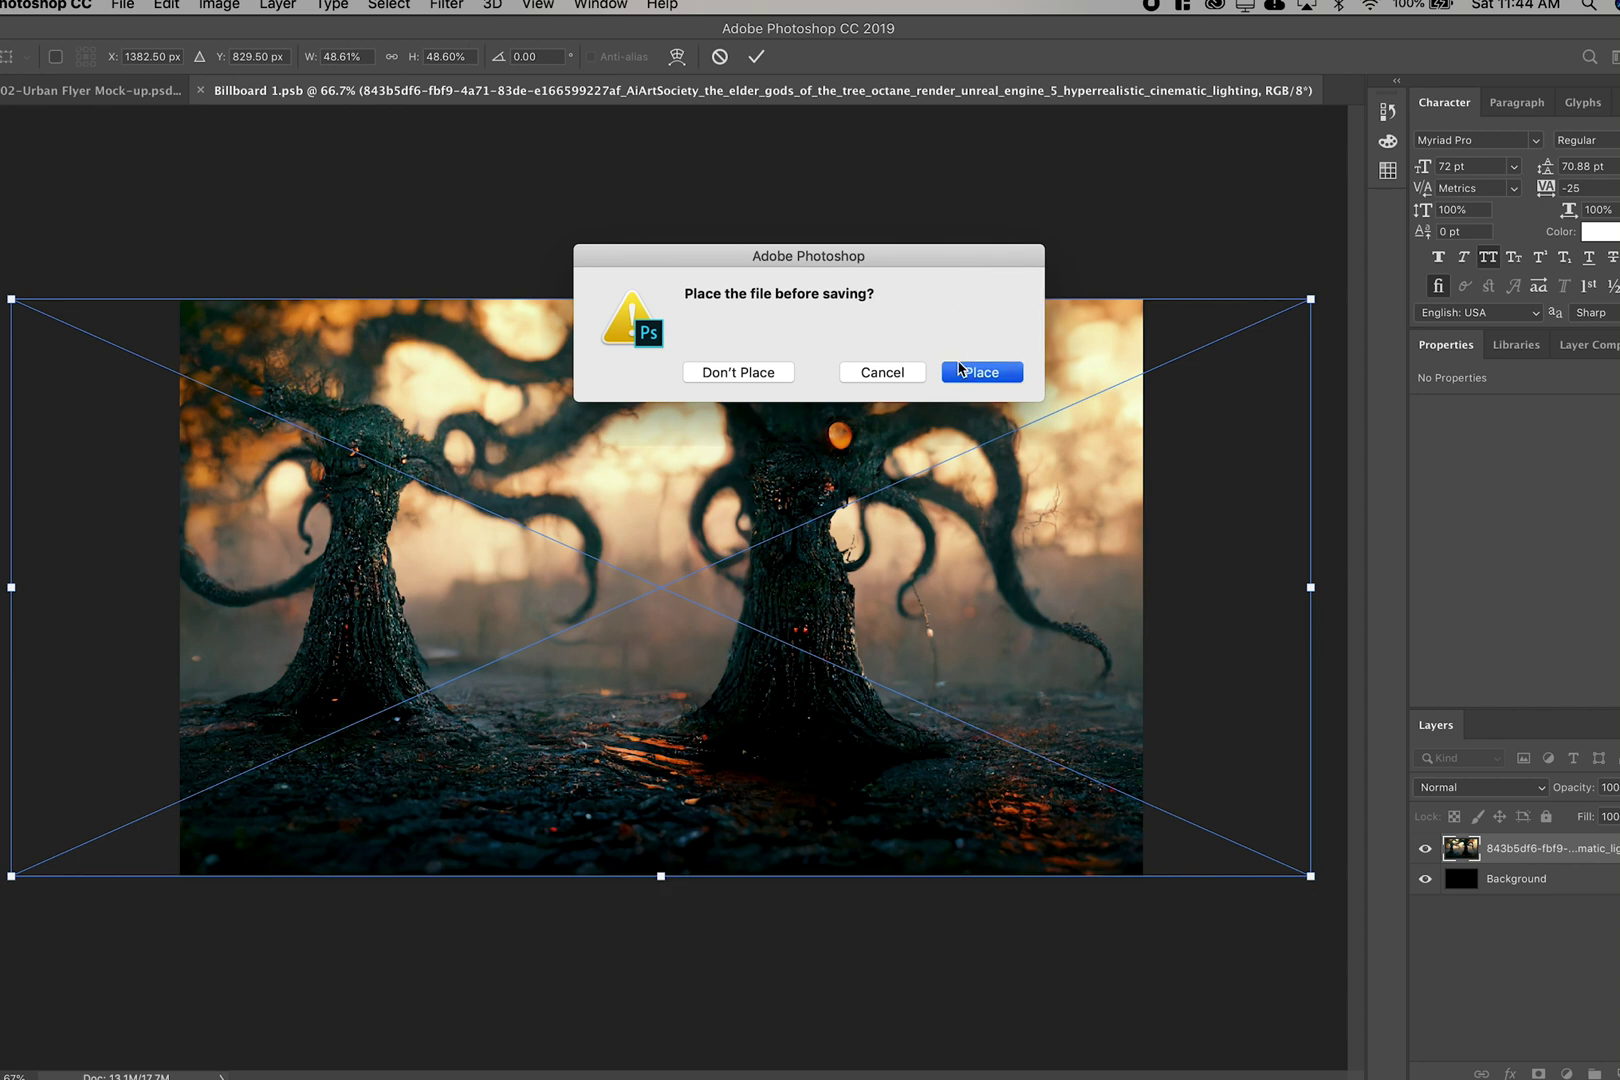
click(1061, 465)
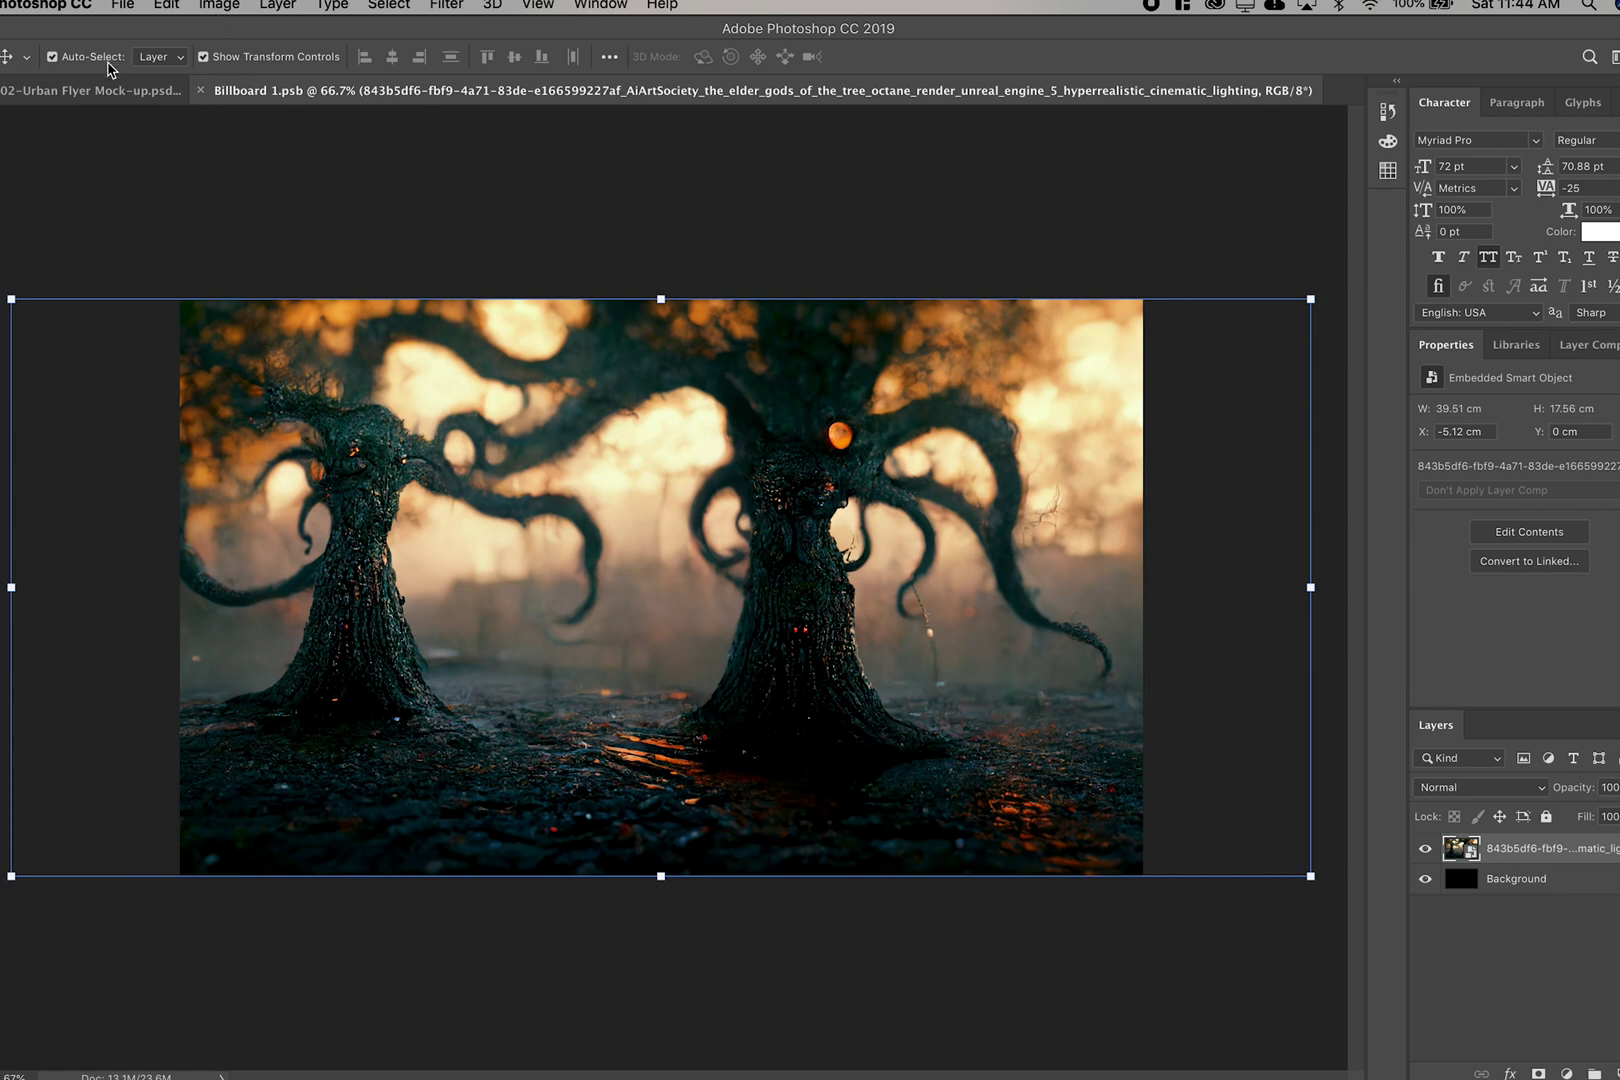
click(200, 91)
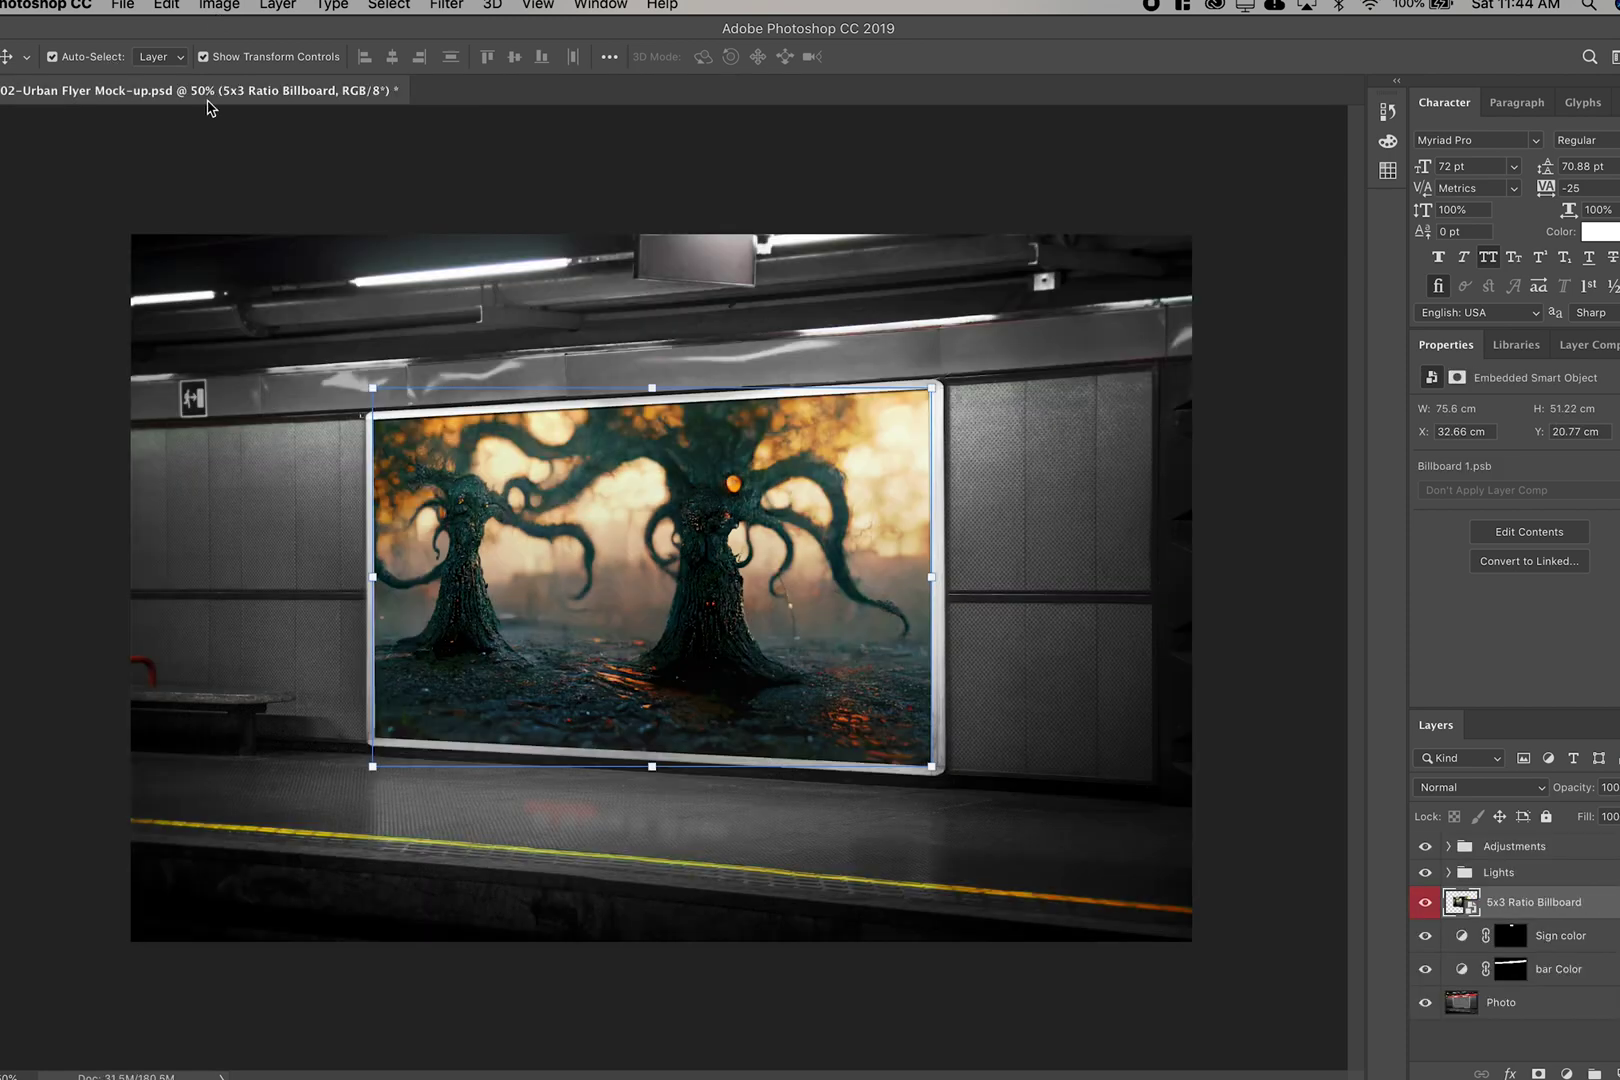
click(557, 998)
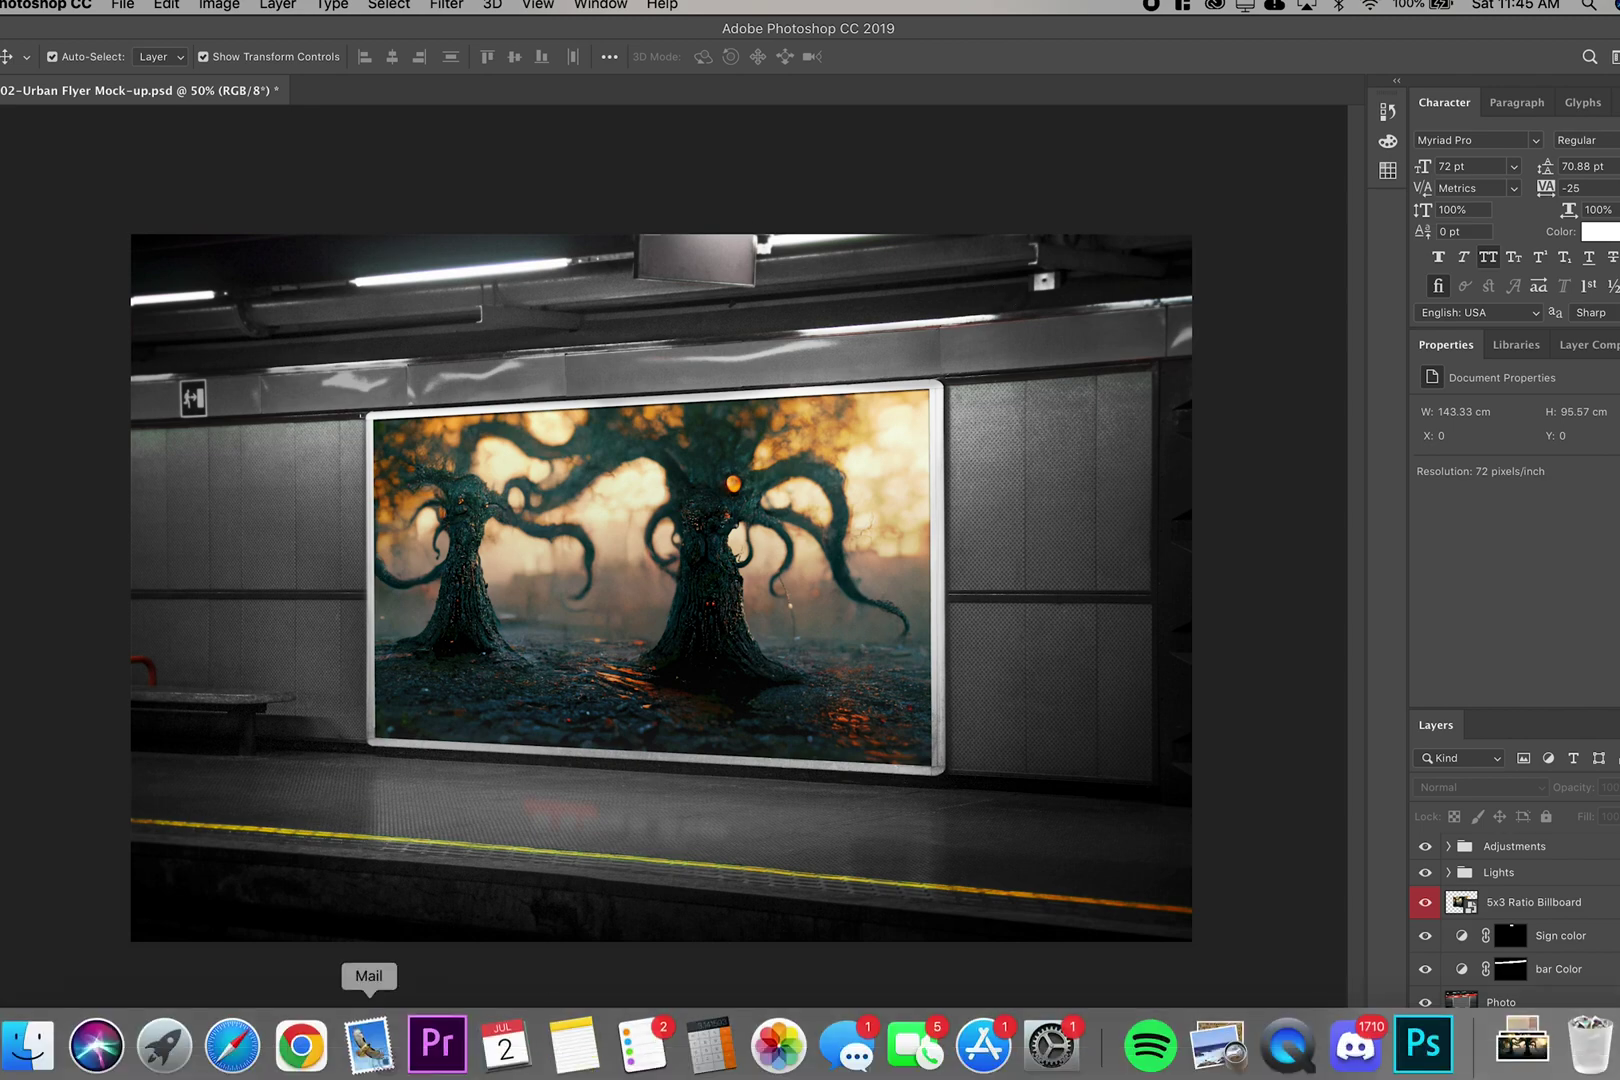
click(300, 1041)
Step: Search the web for 'envato' in a new tab and open Envato Elements
click(789, 43)
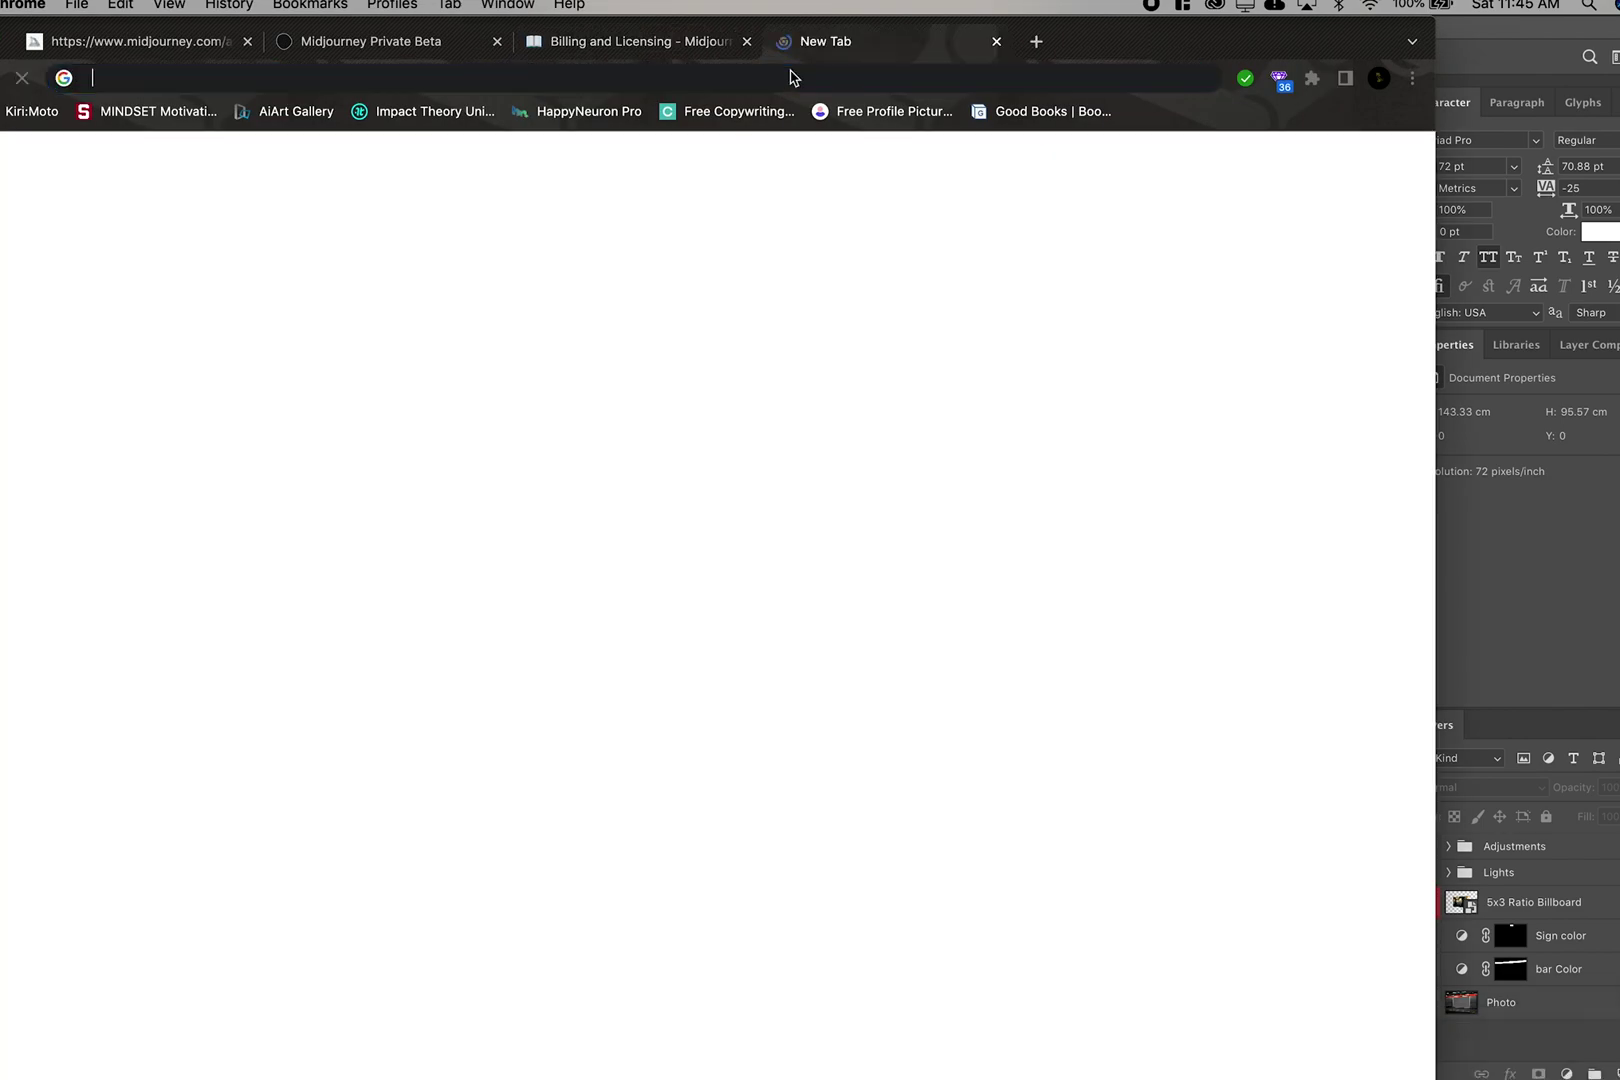
text(envato)
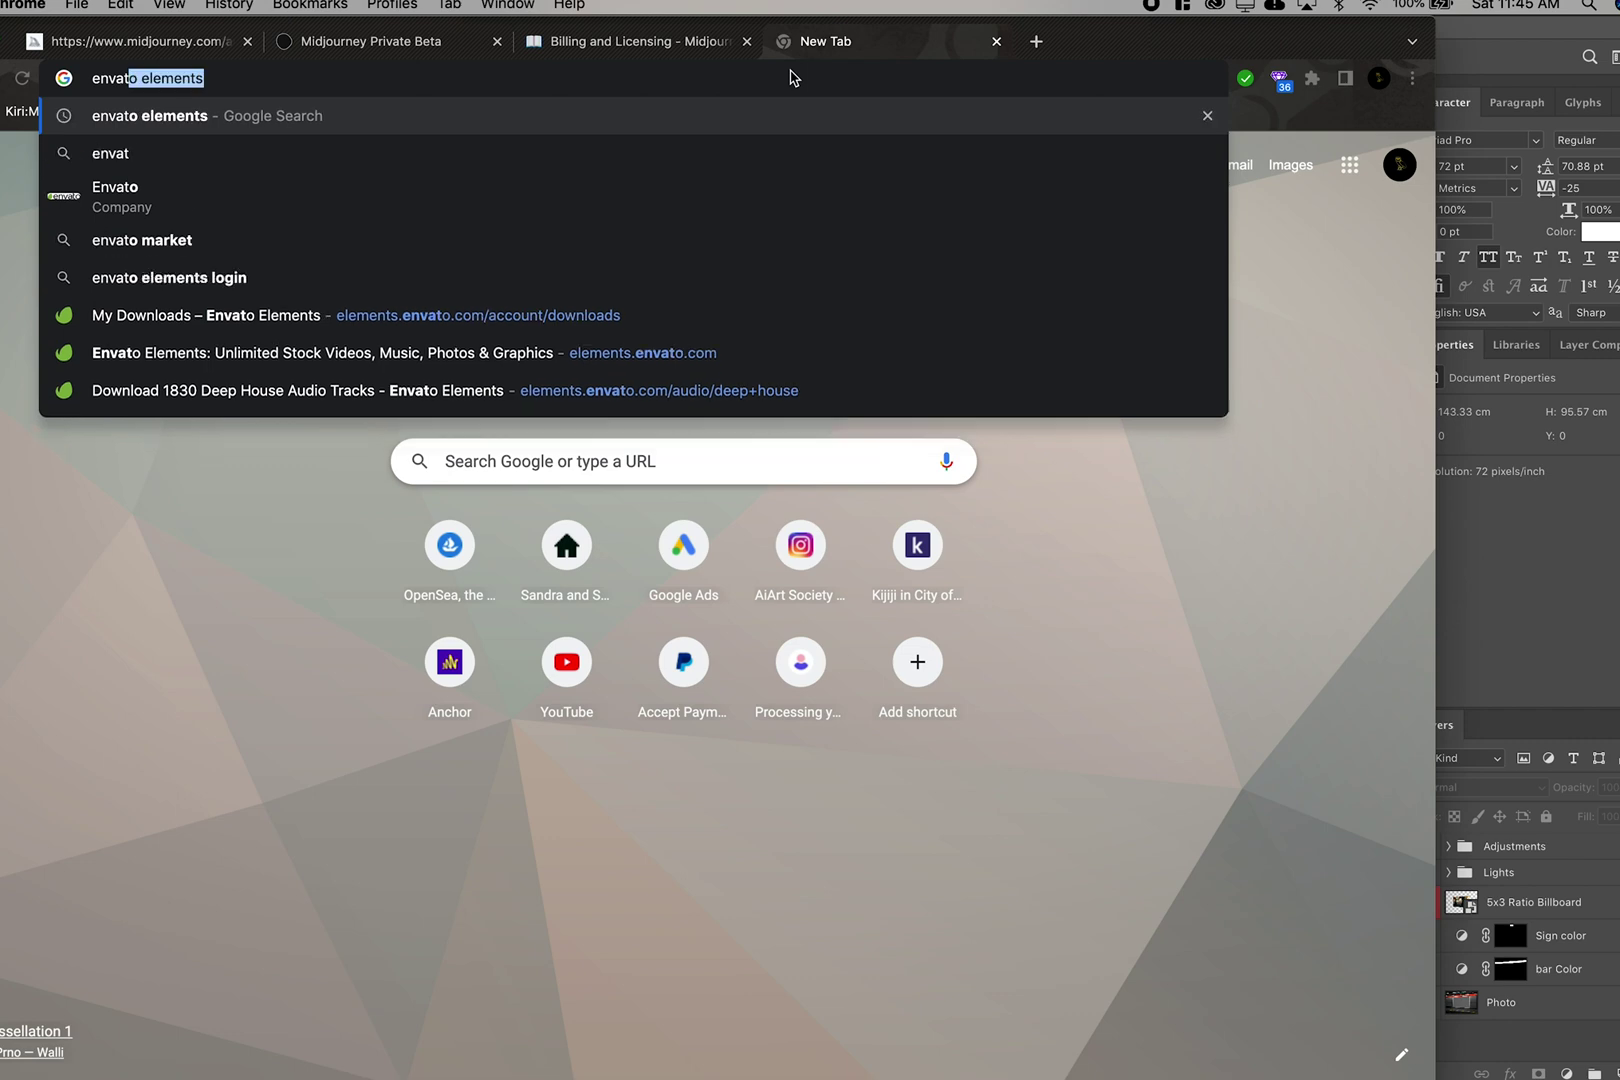
key(Return)
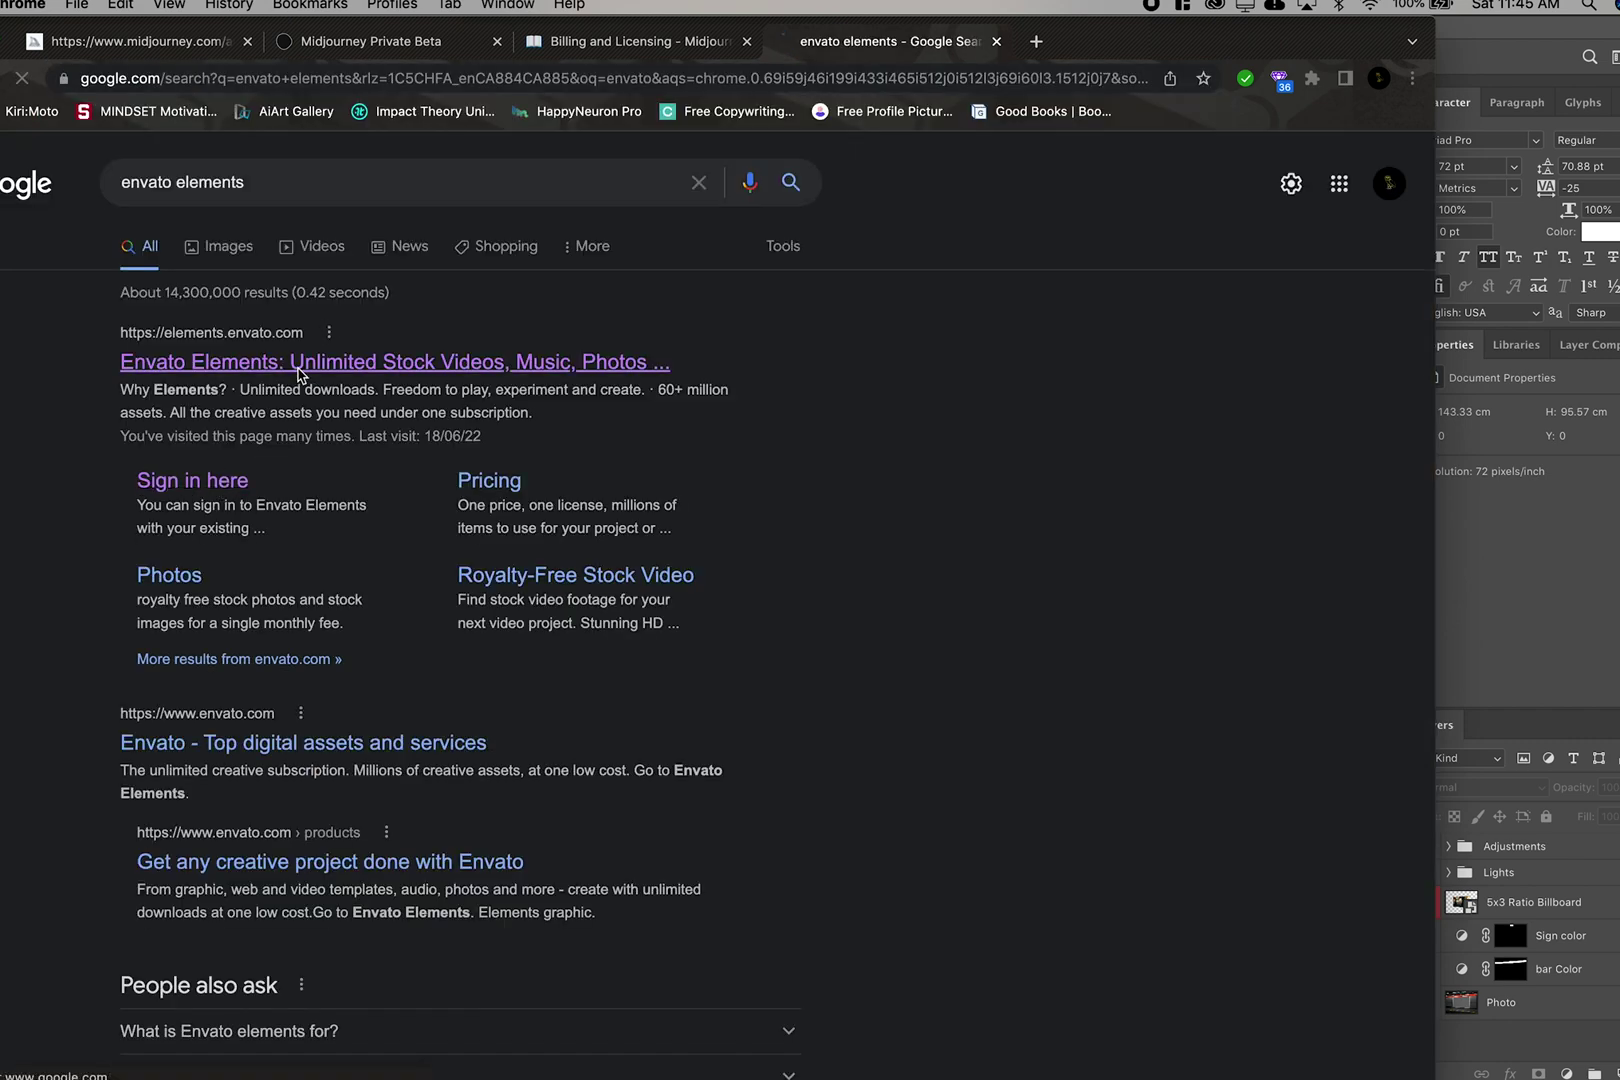
click(300, 365)
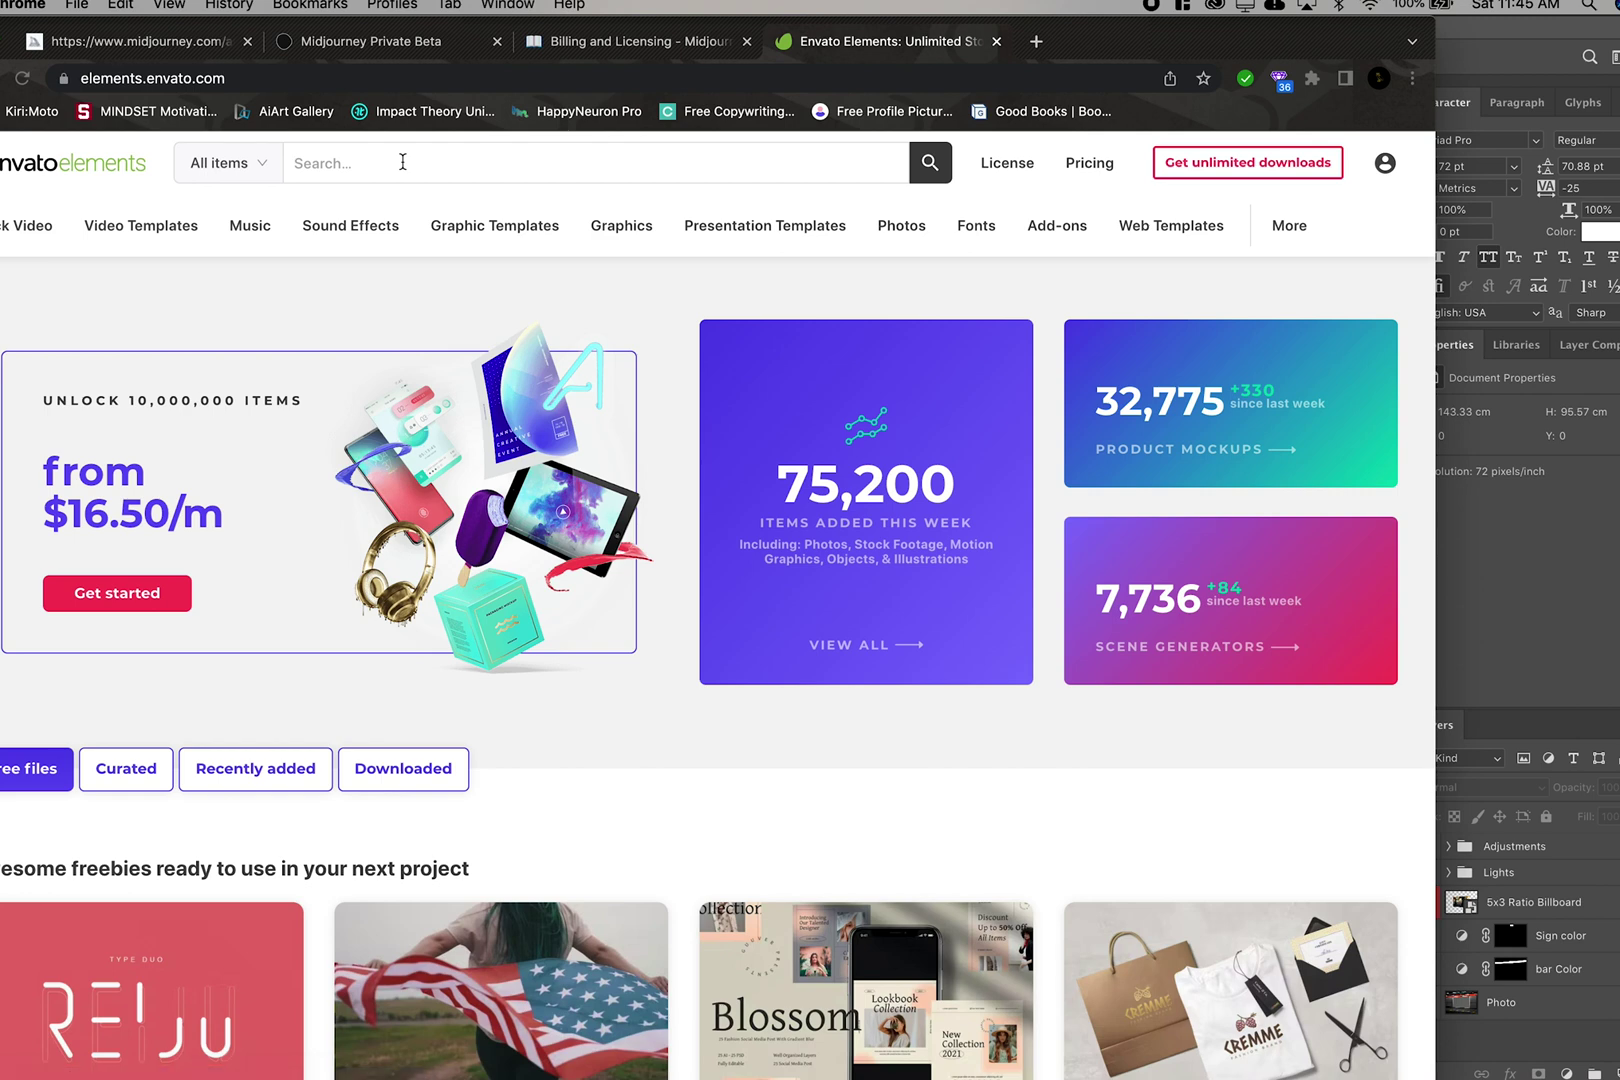
Step: Search Envato Elements for 'photo display' within Graphic Templates
text(photo si)
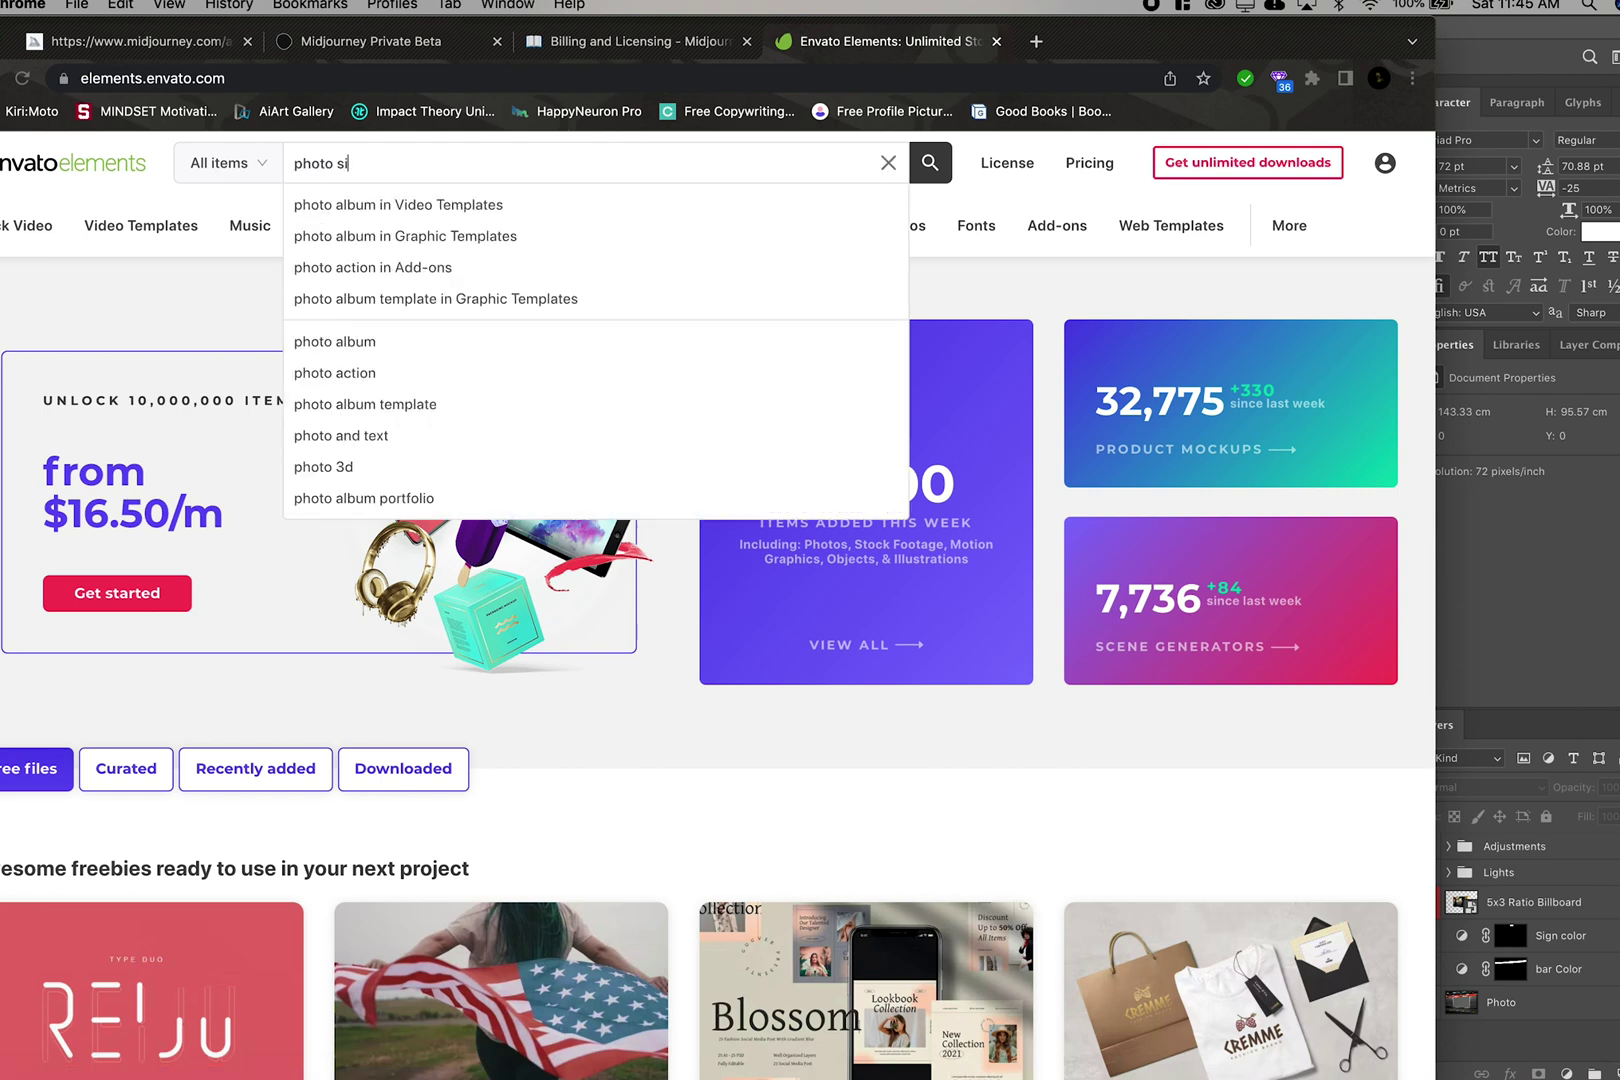
key(BackSpace)
key(BackSpace)
text(disp)
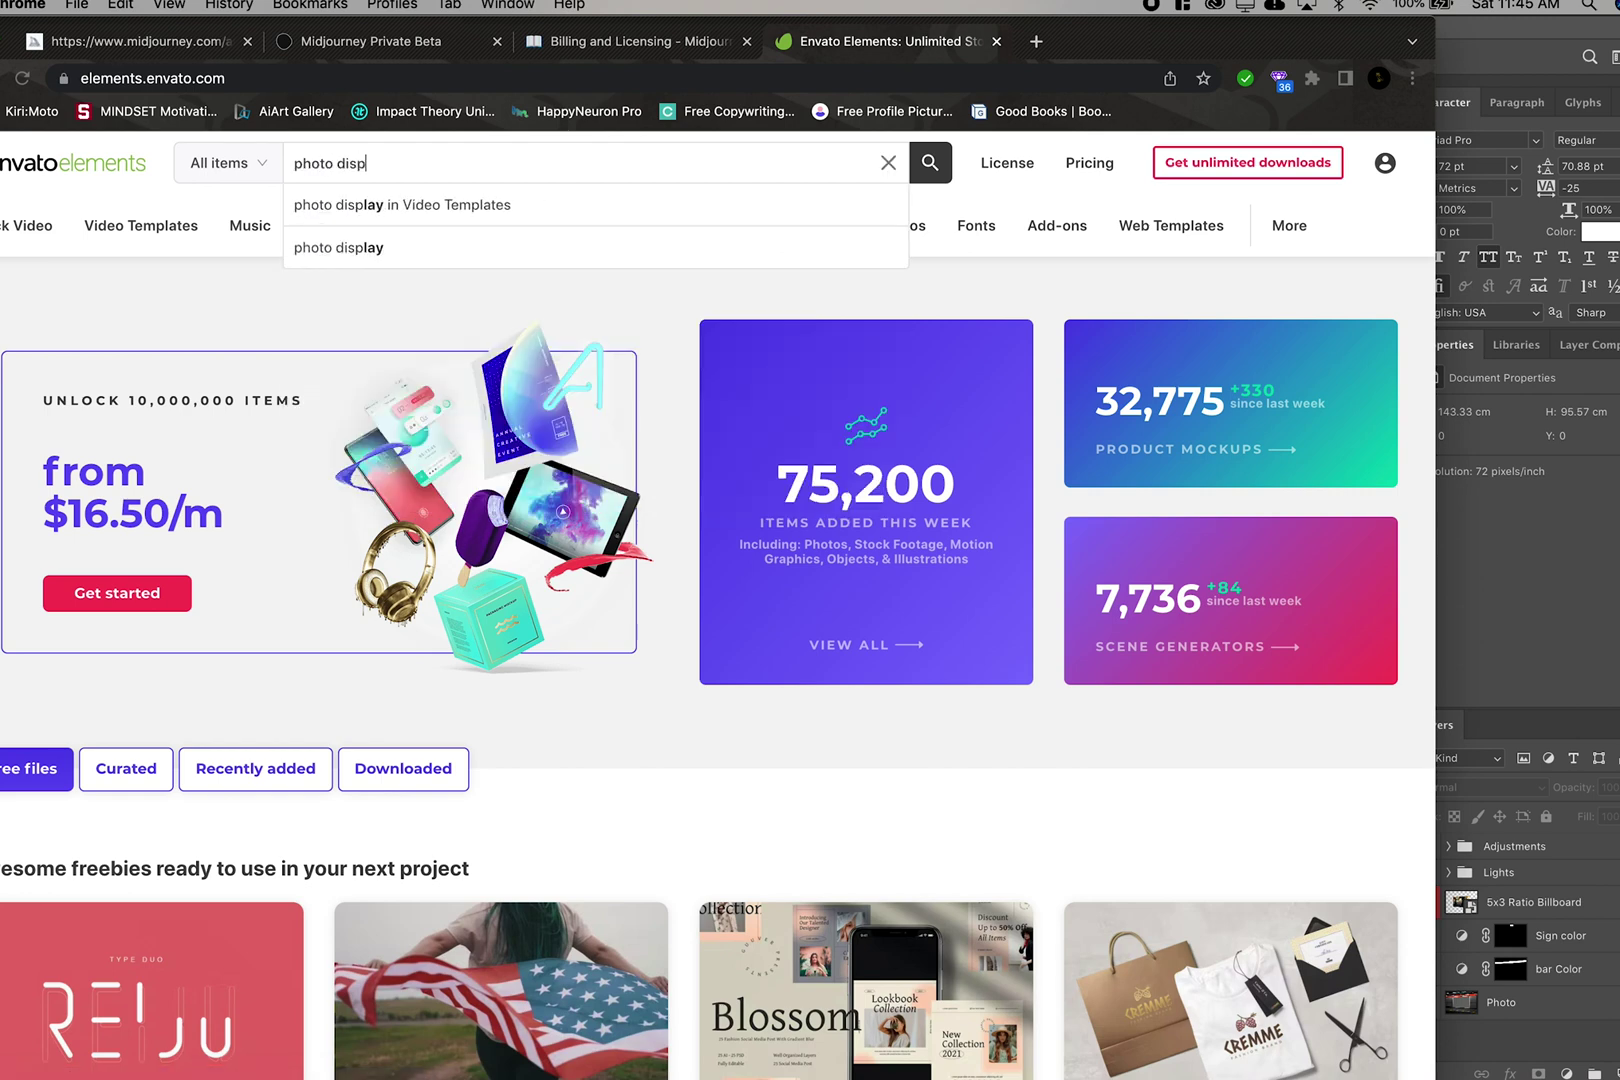
text(lay)
key(Return)
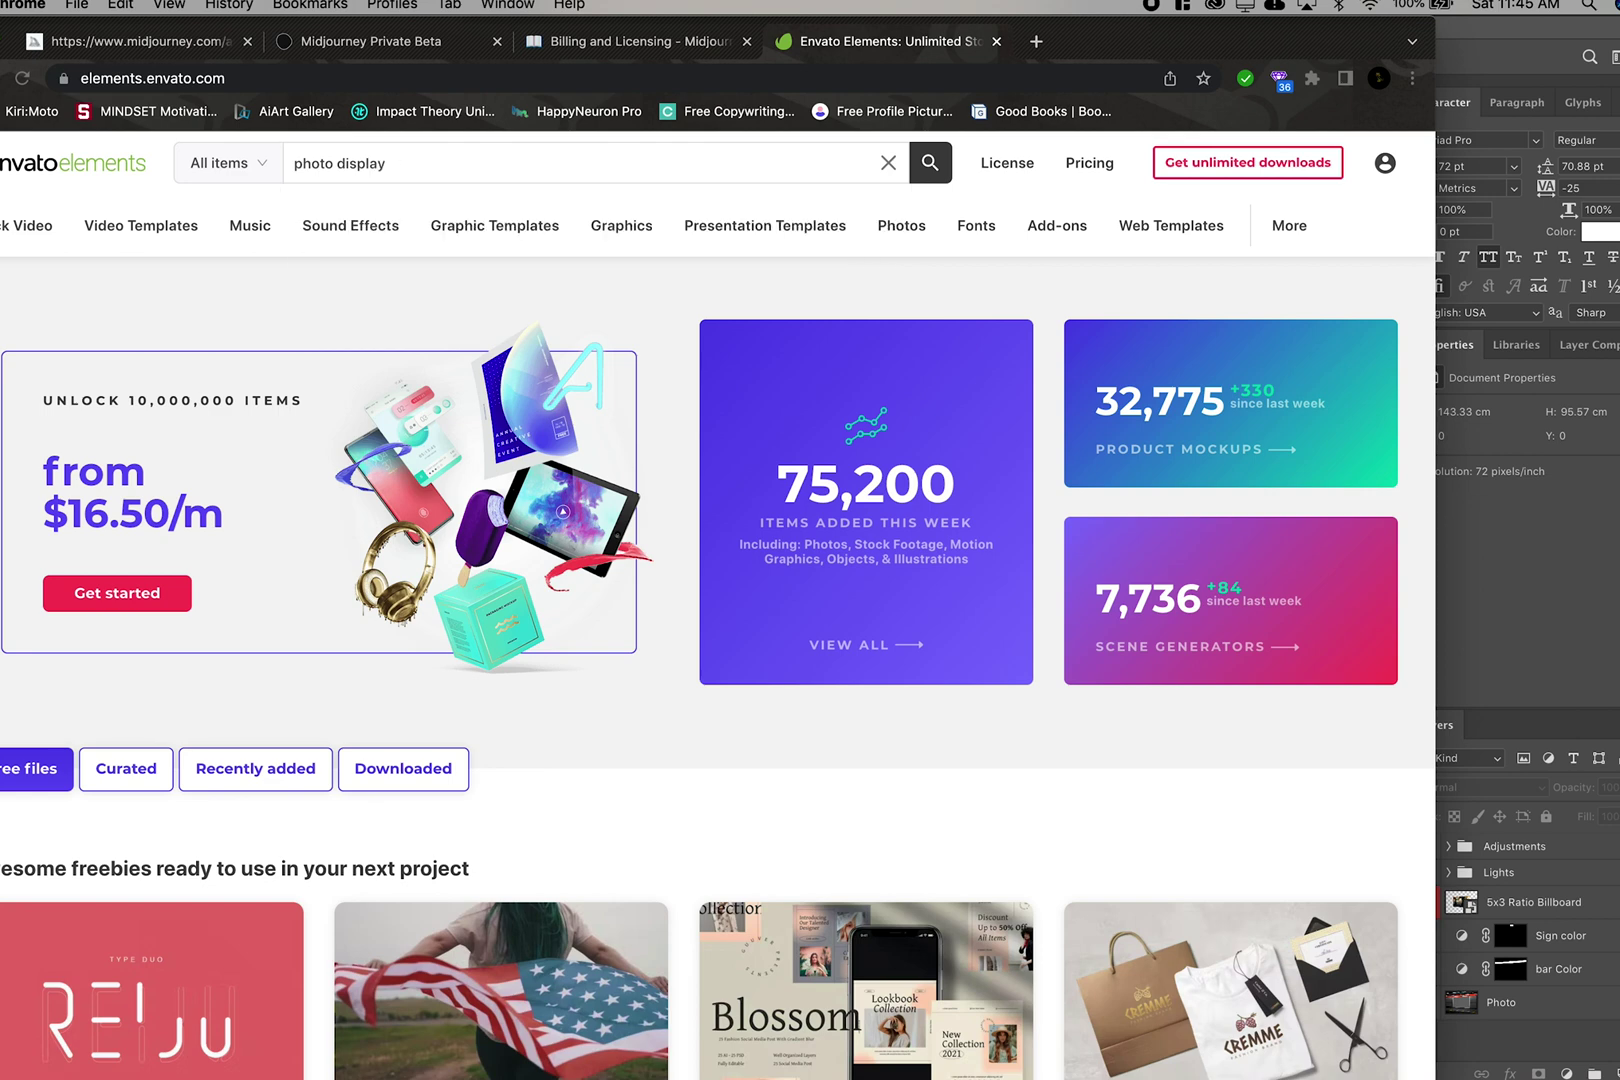
click(255, 163)
click(284, 446)
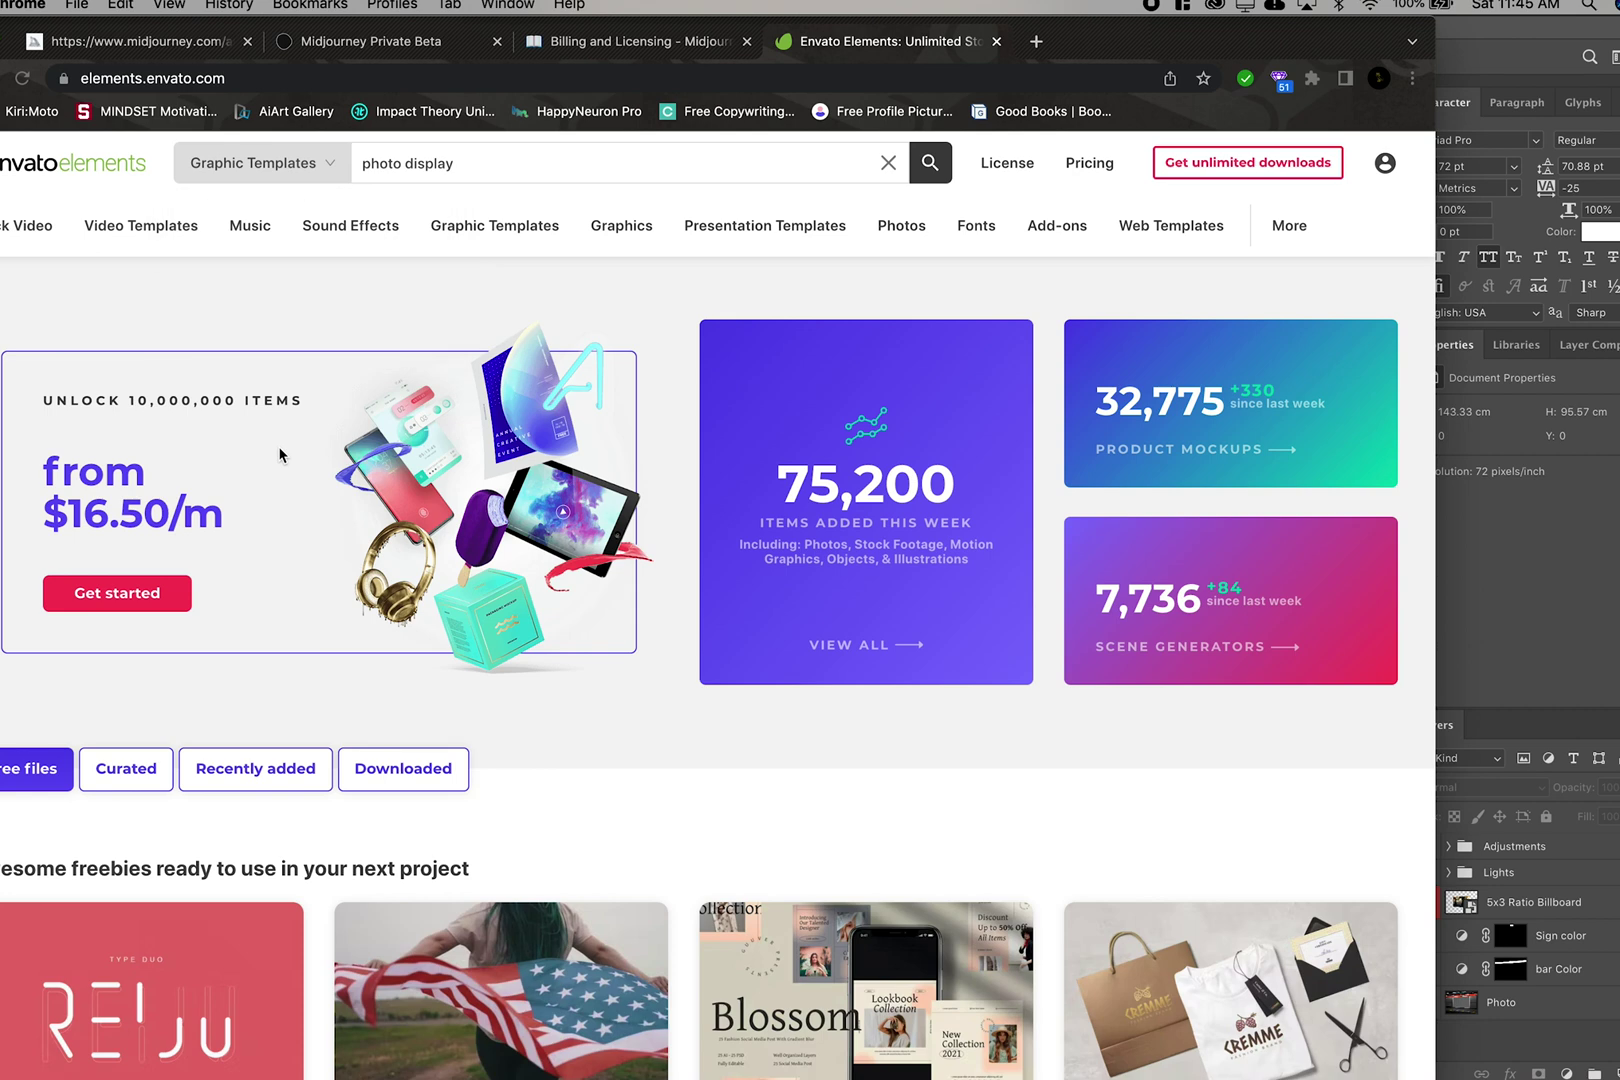
click(928, 163)
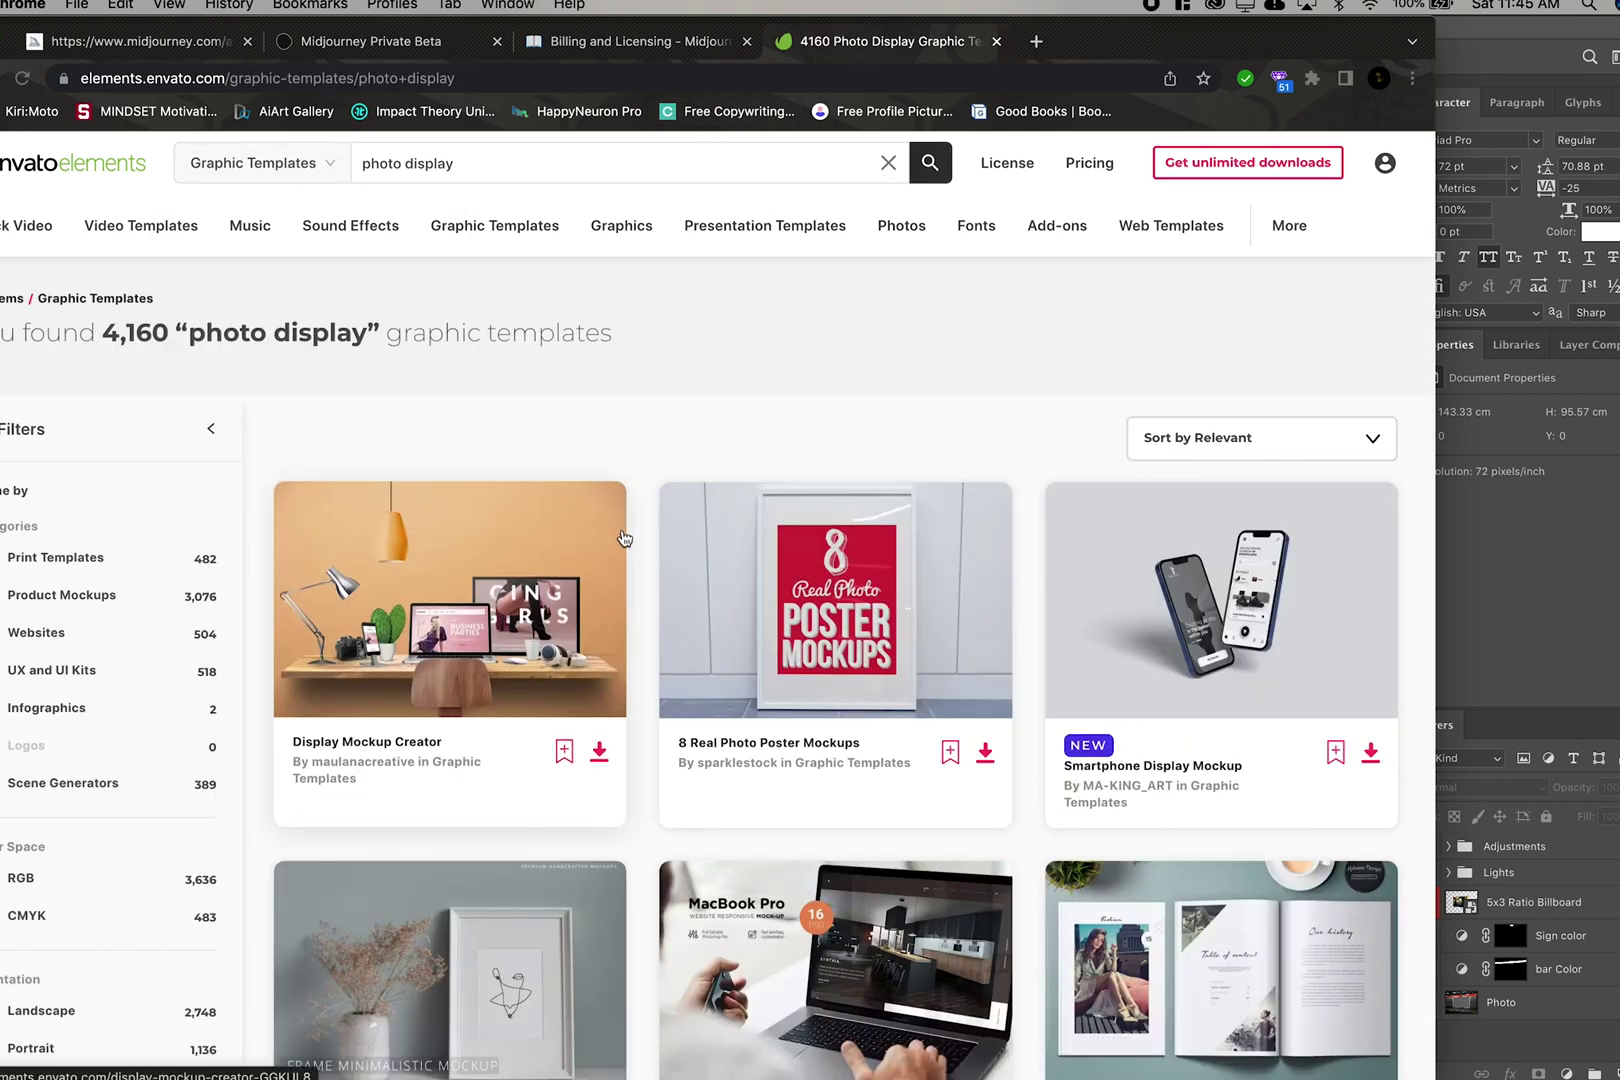
Step: Browse down through the photo display mockup template results
scroll(620, 535, down, 2)
scroll(997, 568, down, 5)
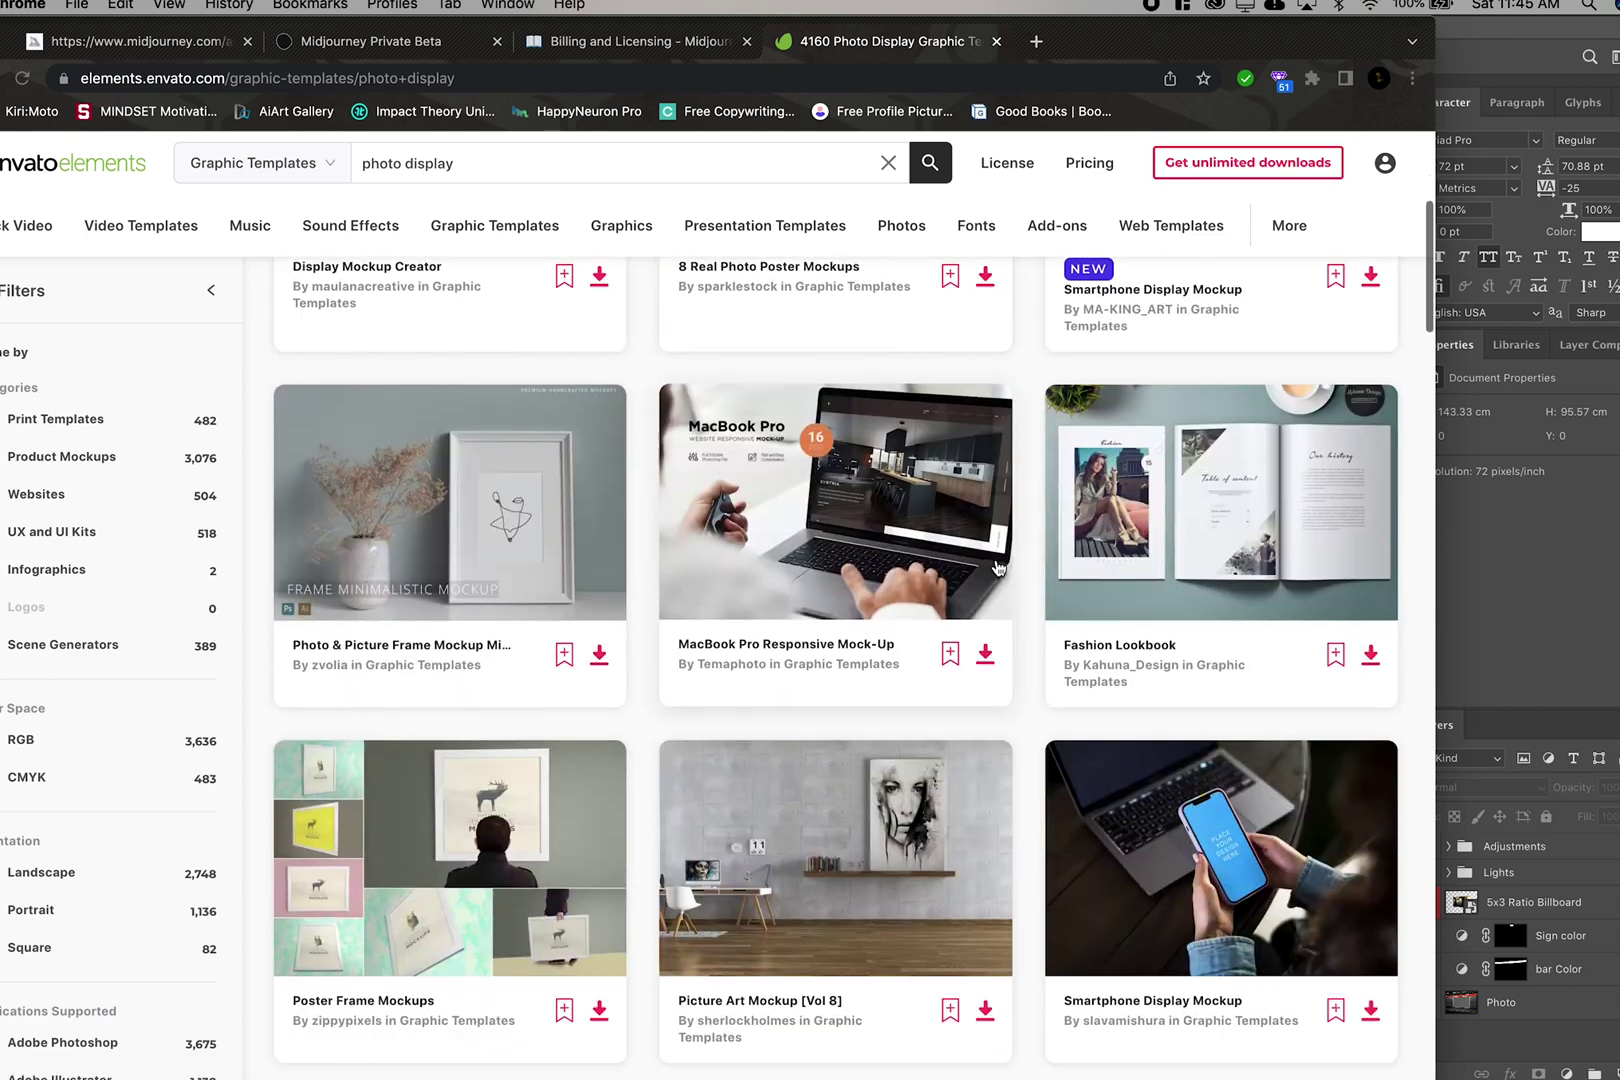
scroll(380, 390, up, 1)
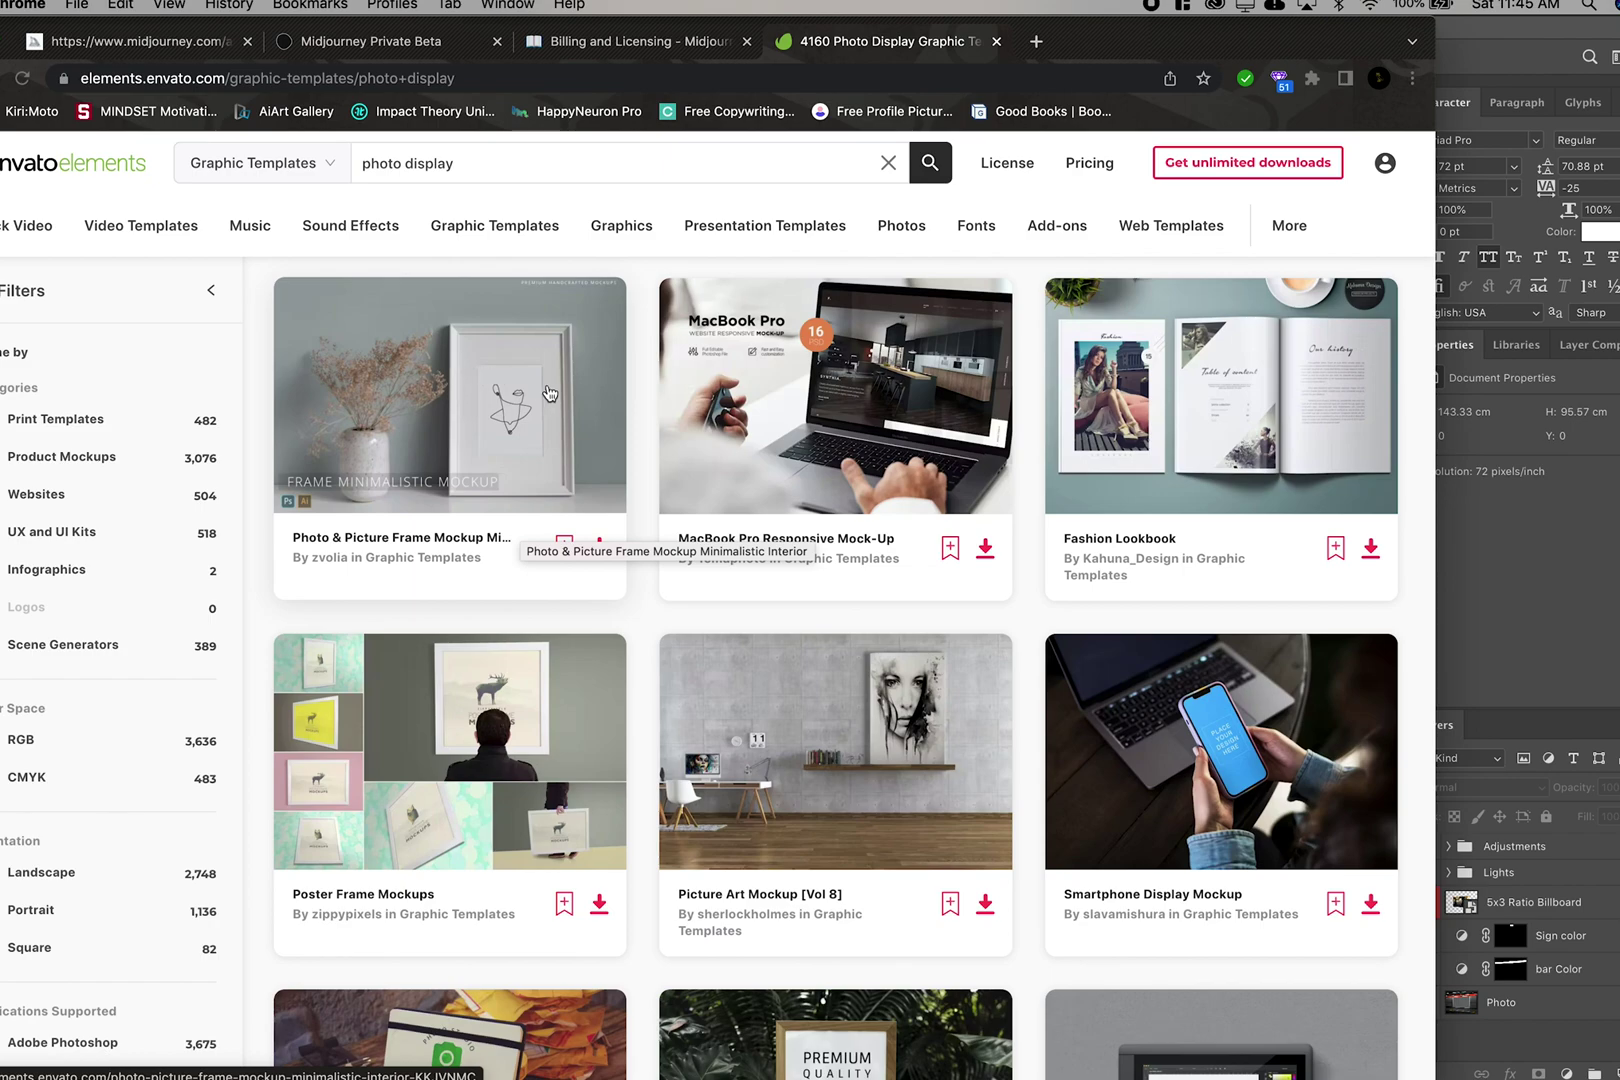
scroll(590, 600, down, 4)
scroll(729, 764, down, 15)
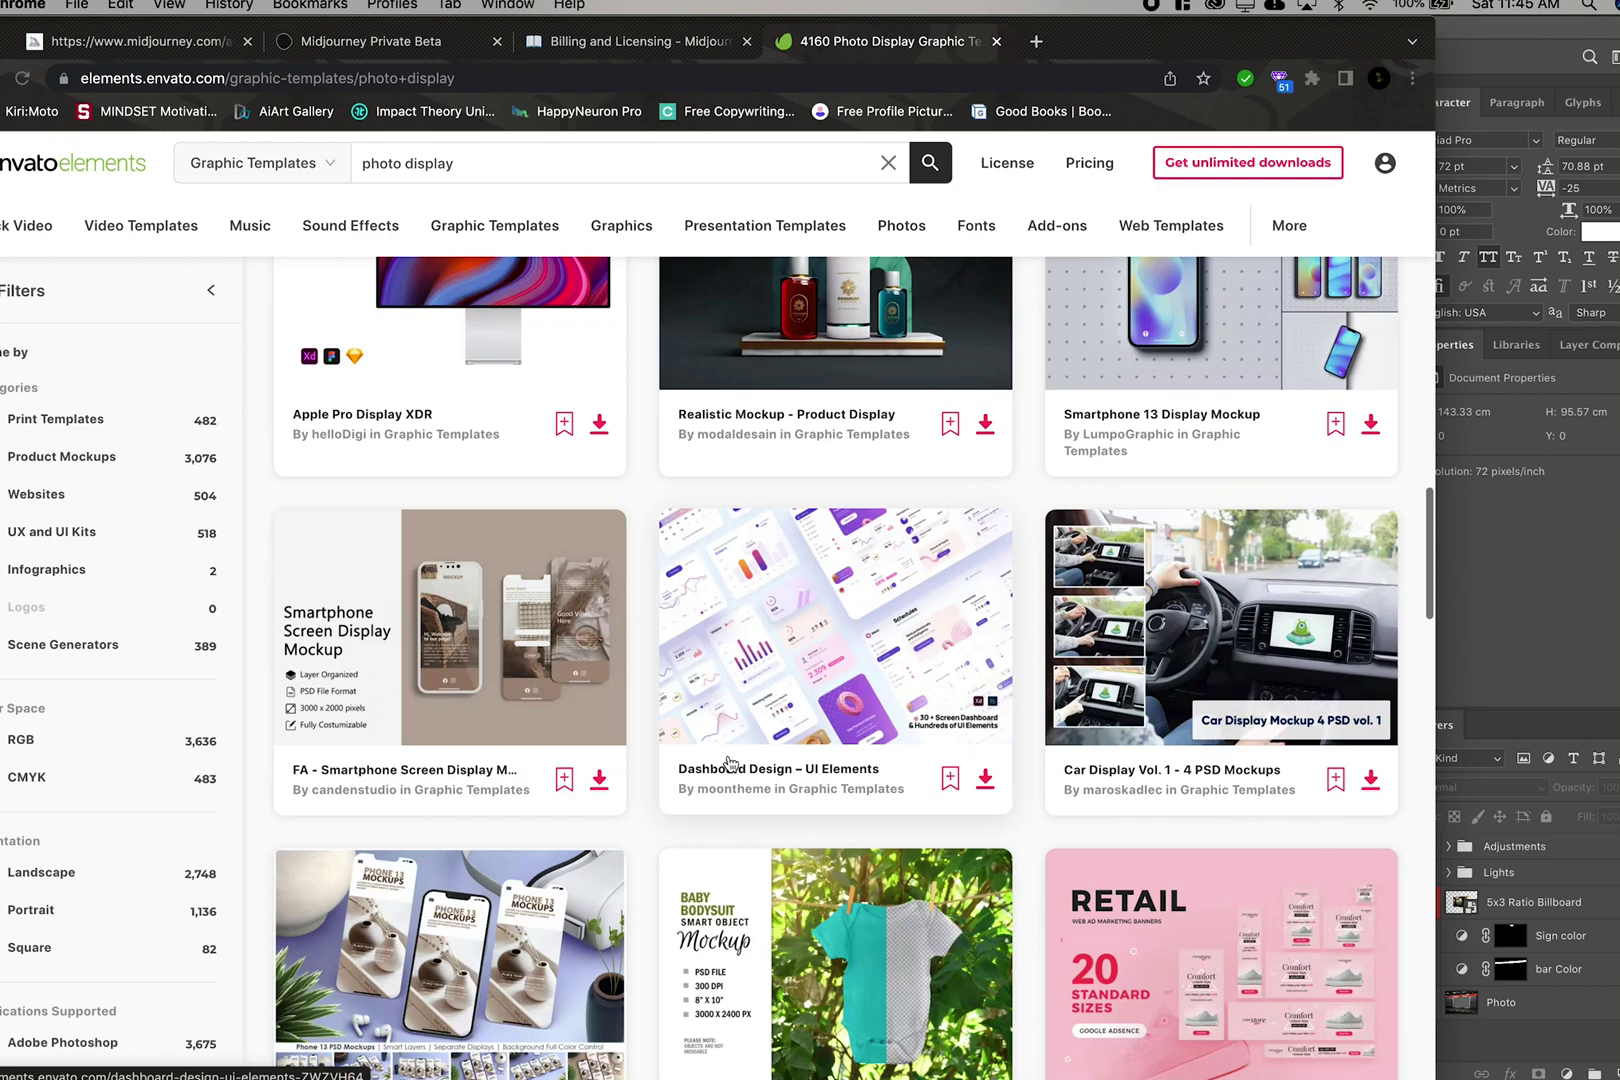
scroll(729, 764, down, 3)
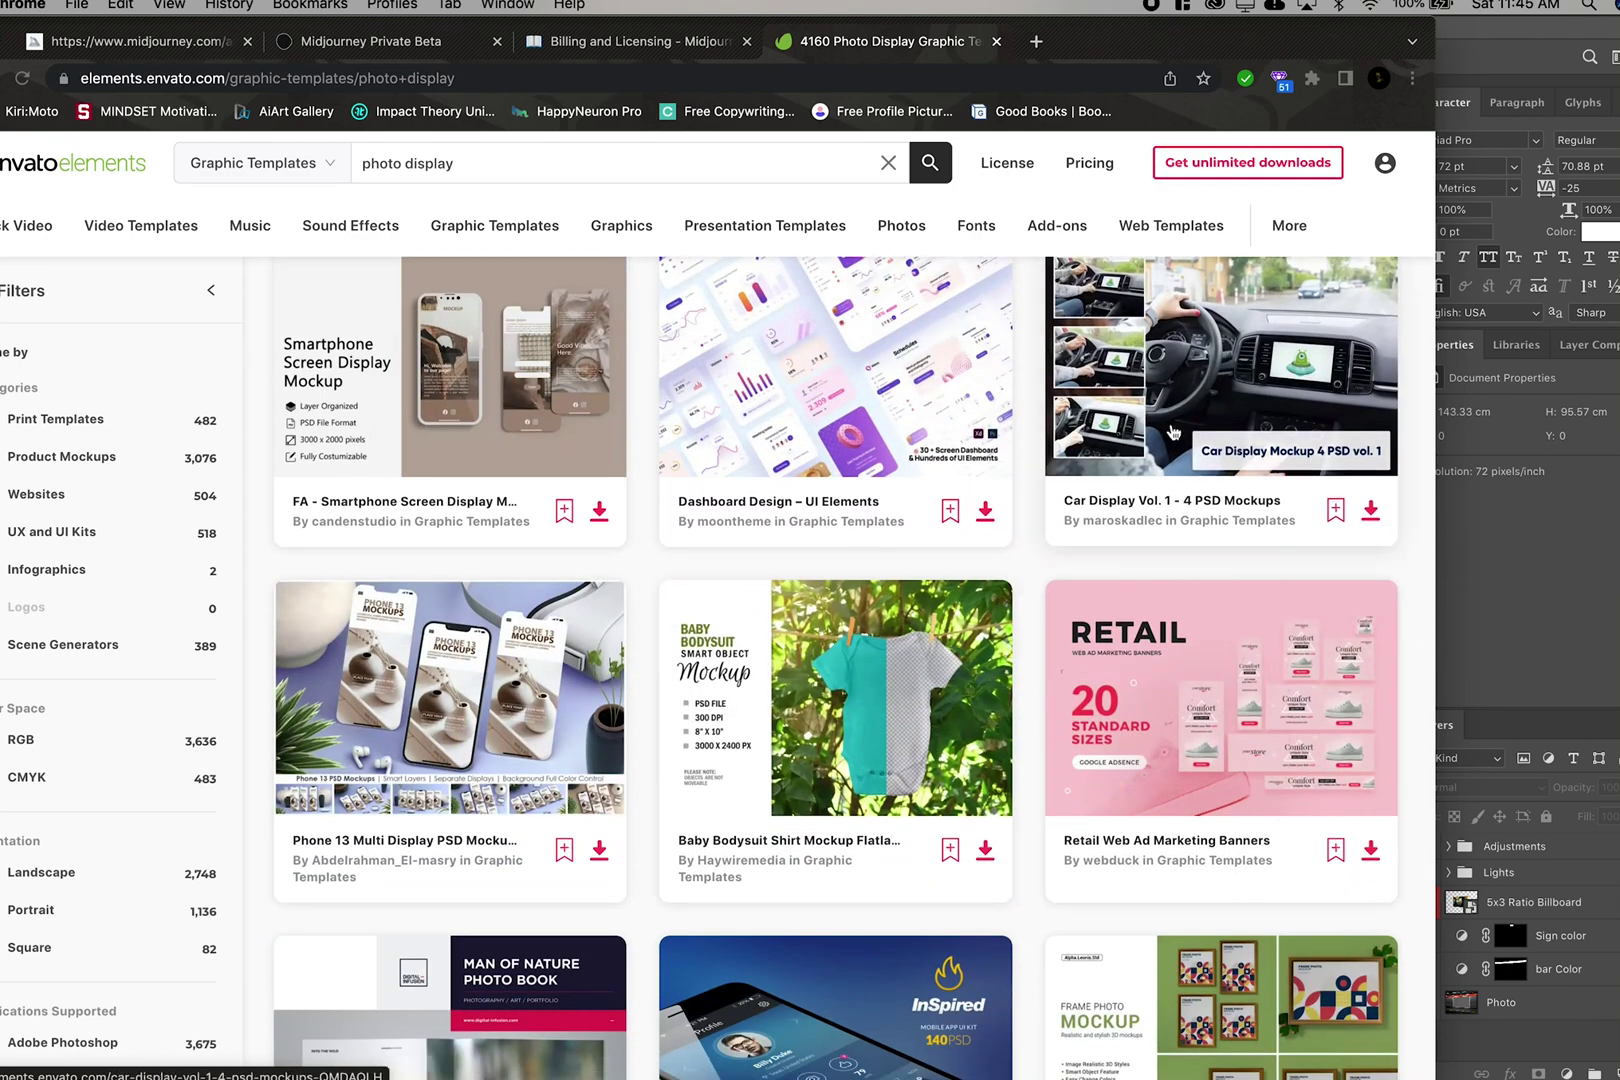
scroll(1120, 558, down, 4)
scroll(1120, 558, down, 6)
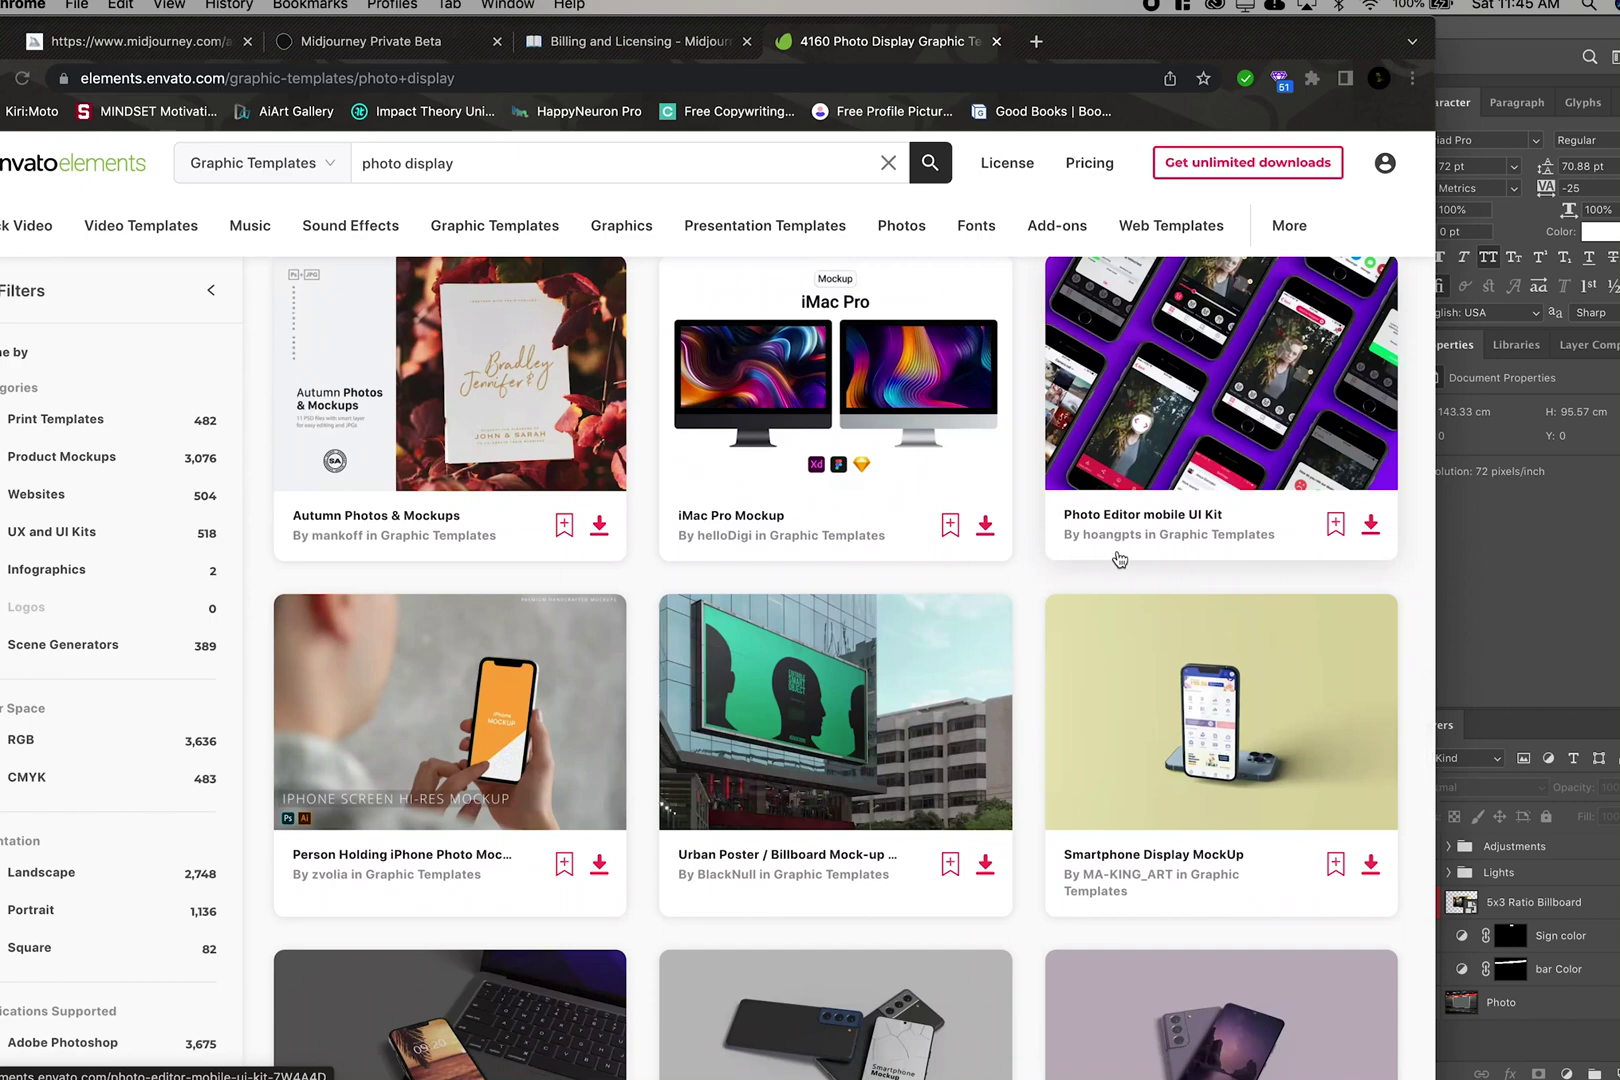
scroll(1120, 558, down, 2)
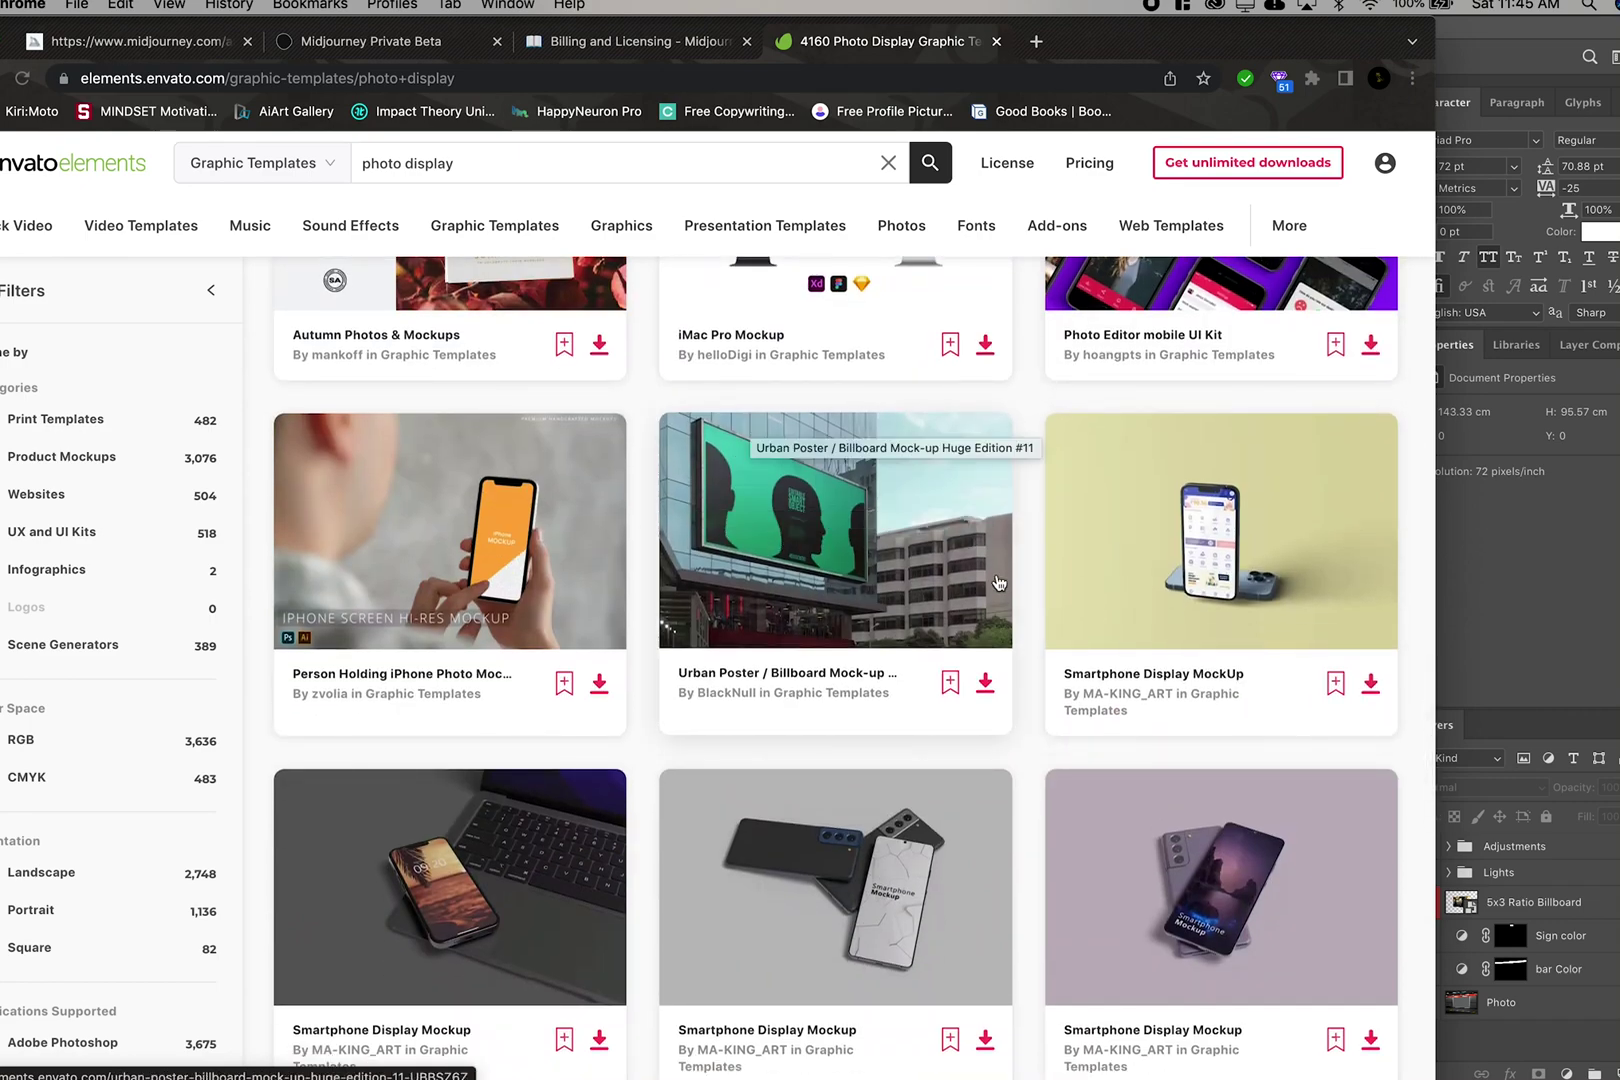
scroll(998, 583, down, 8)
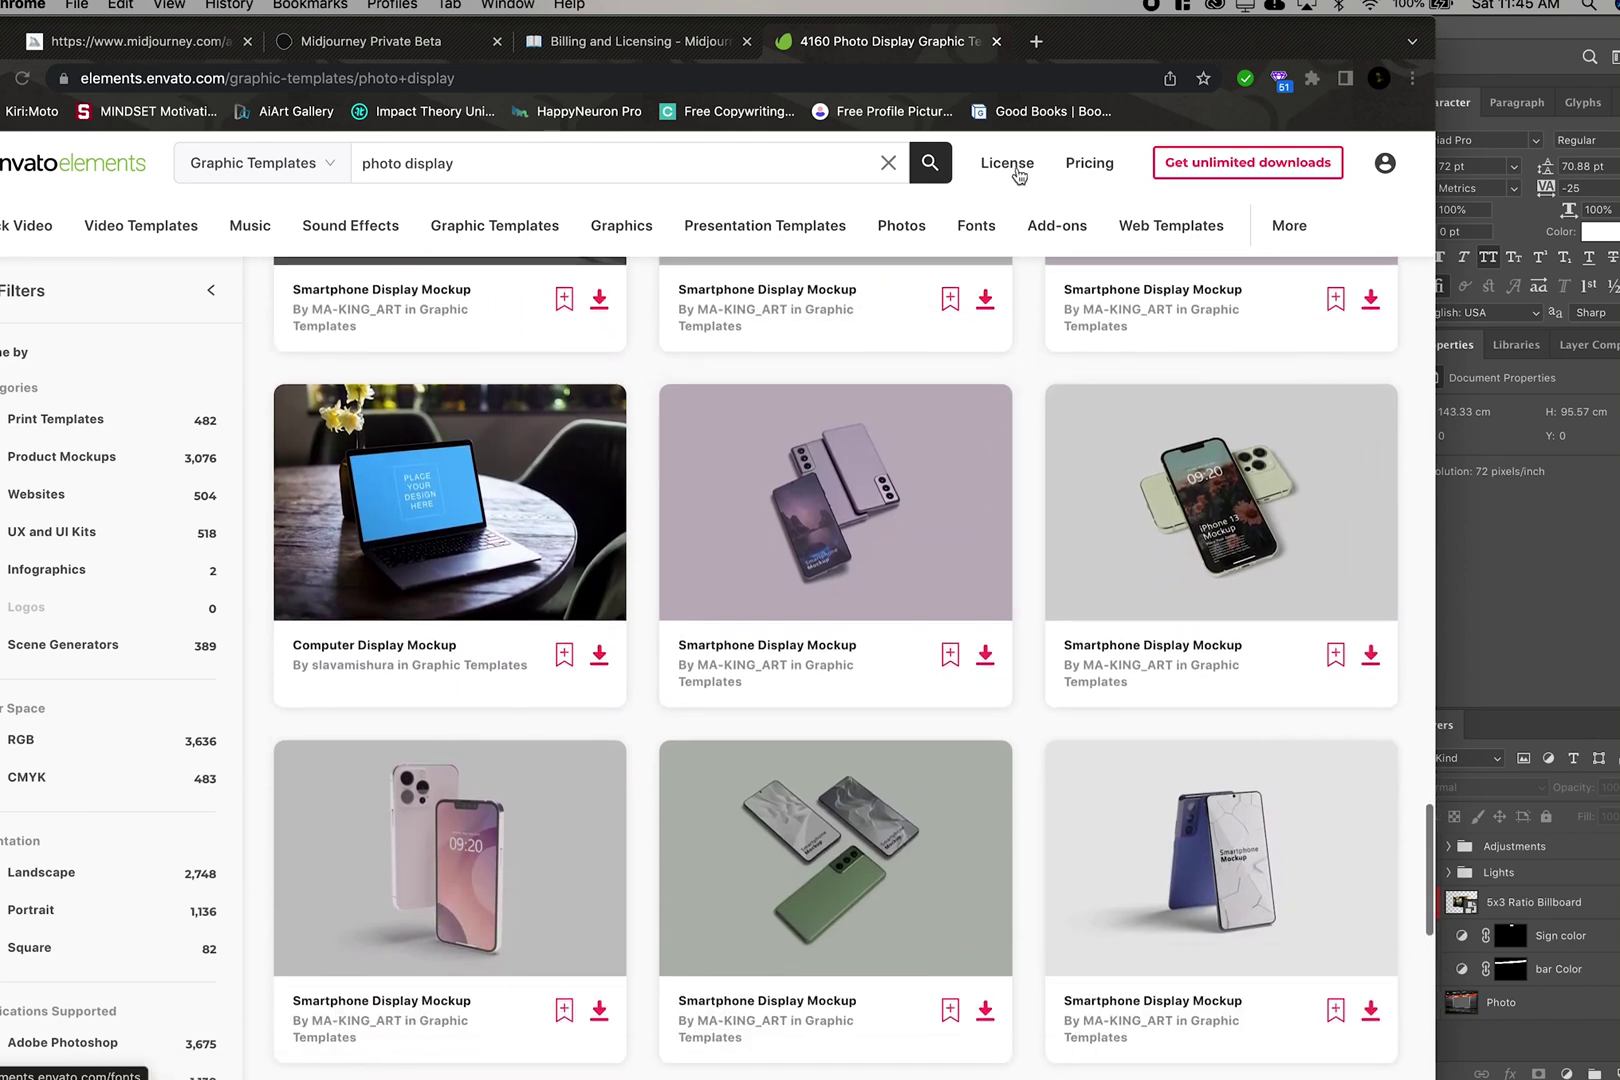
click(1036, 41)
Step: Go to Instagram and scroll through the AI Art Society profile's framed poster posts
text(instagram.com/aiartsociety/)
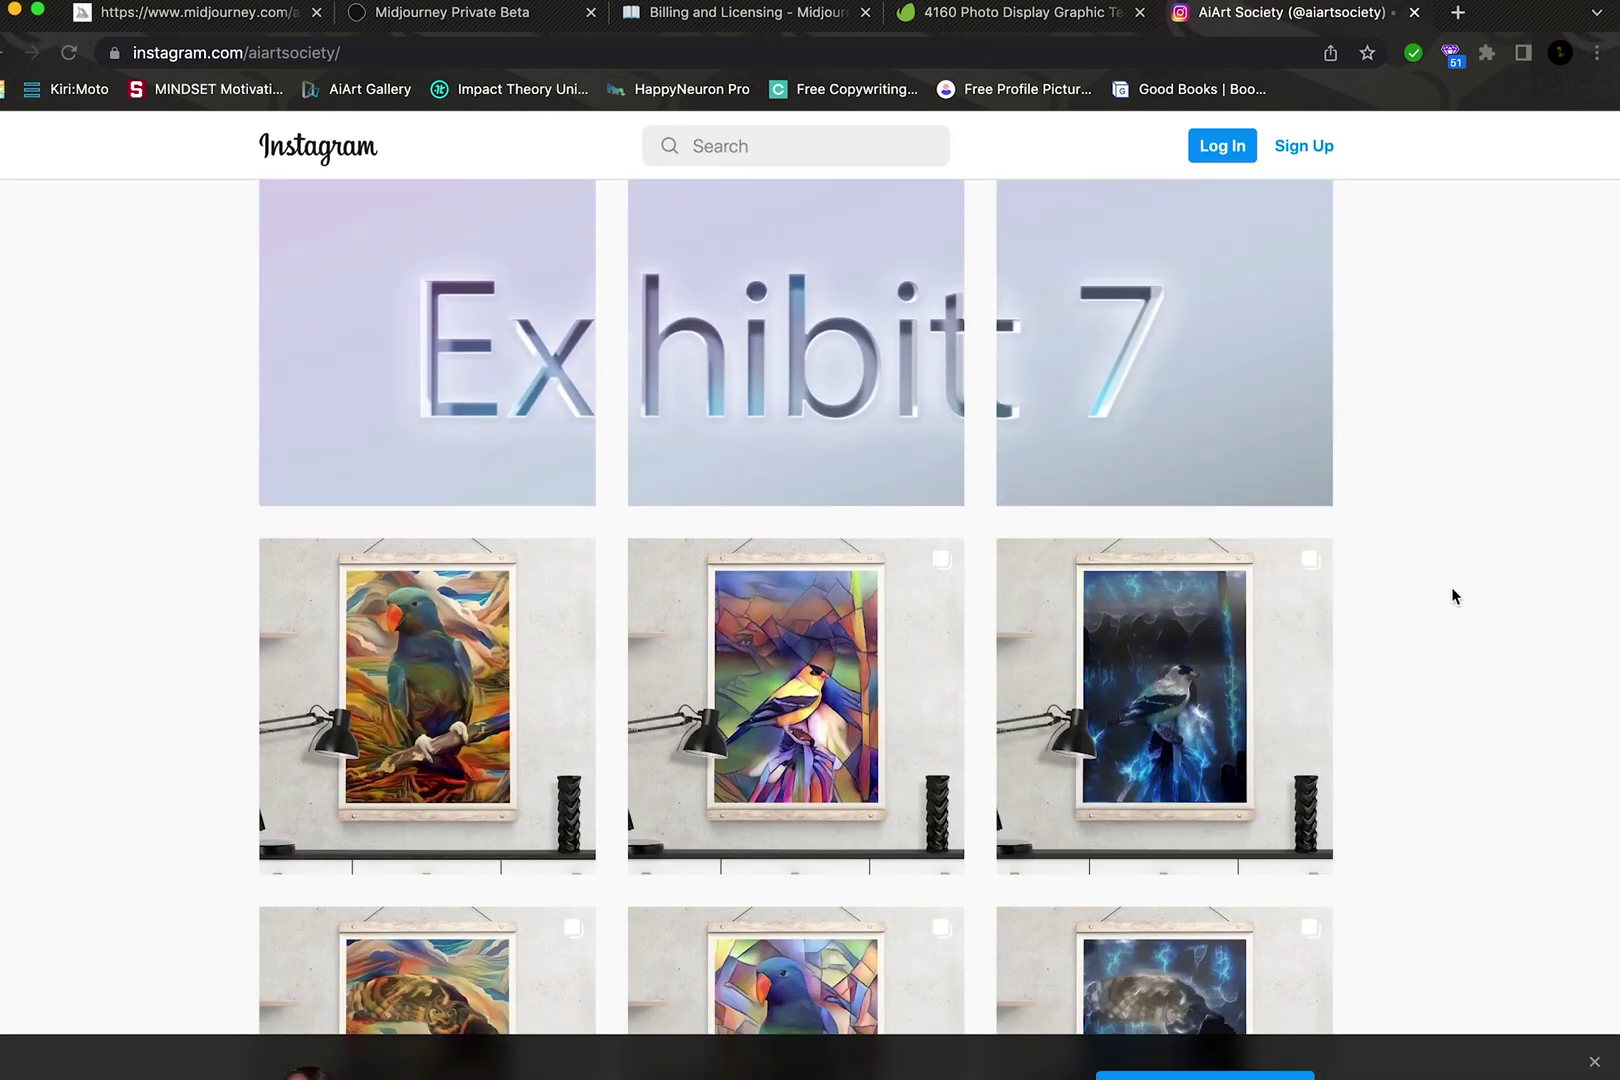
scroll(1453, 595, down, 5)
scroll(1452, 595, down, 3)
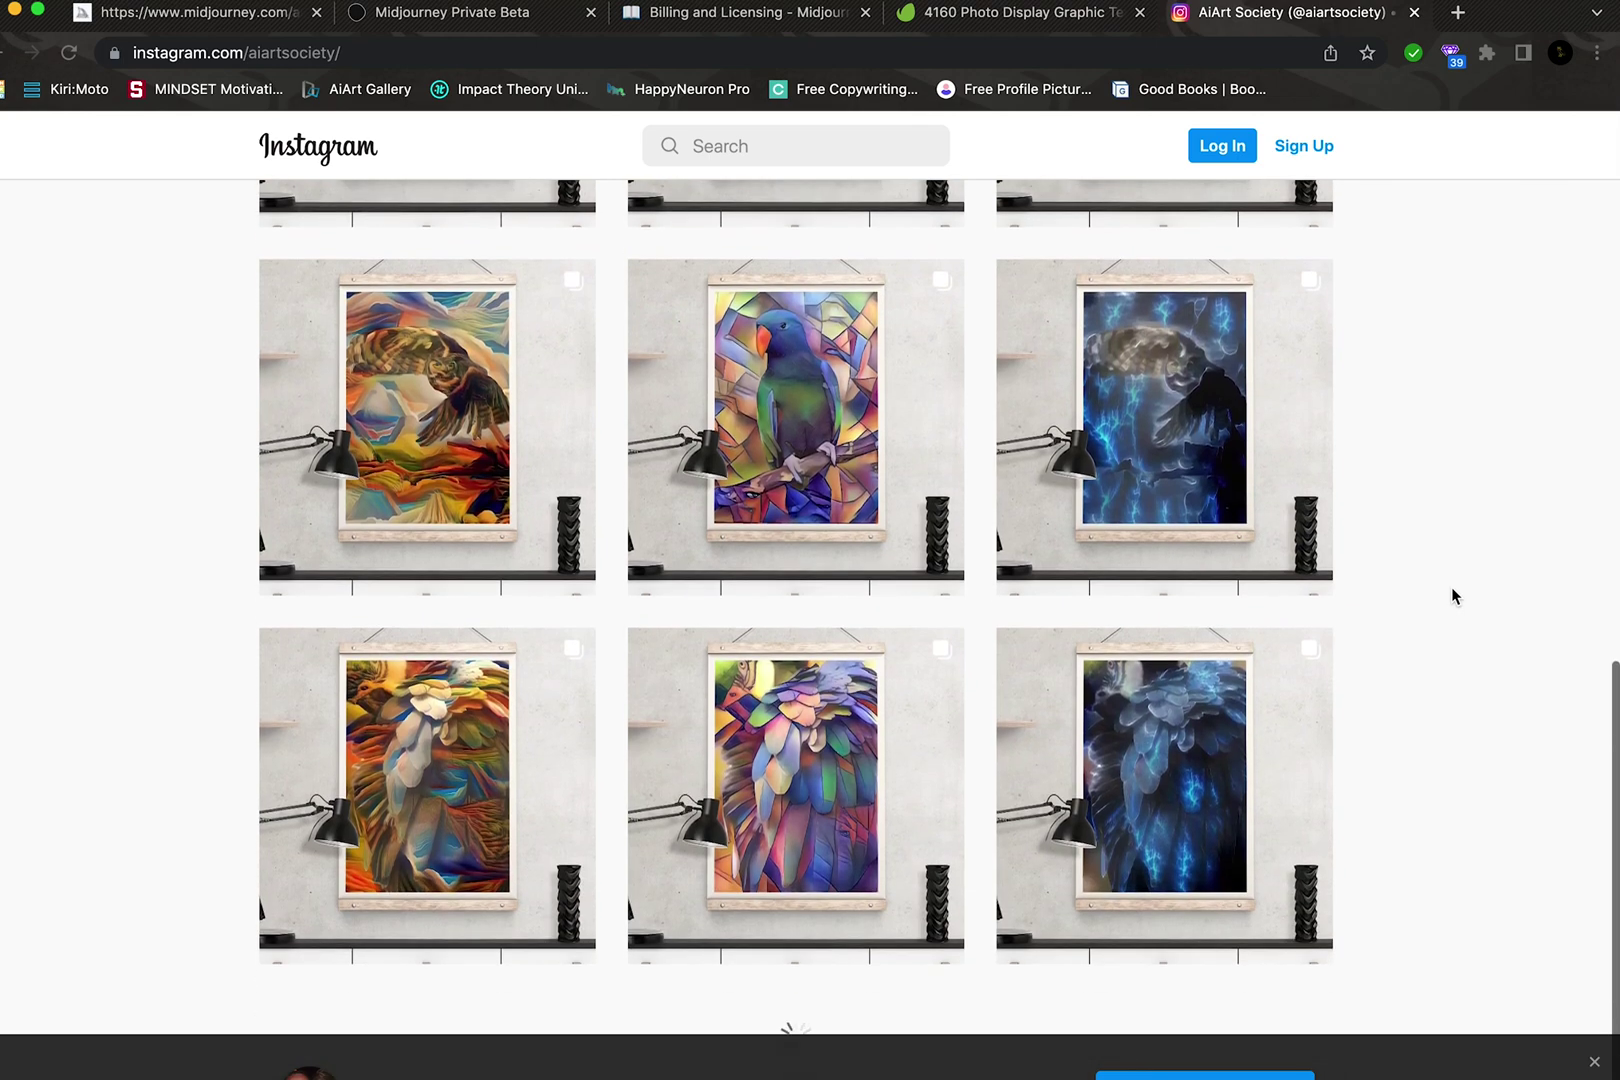